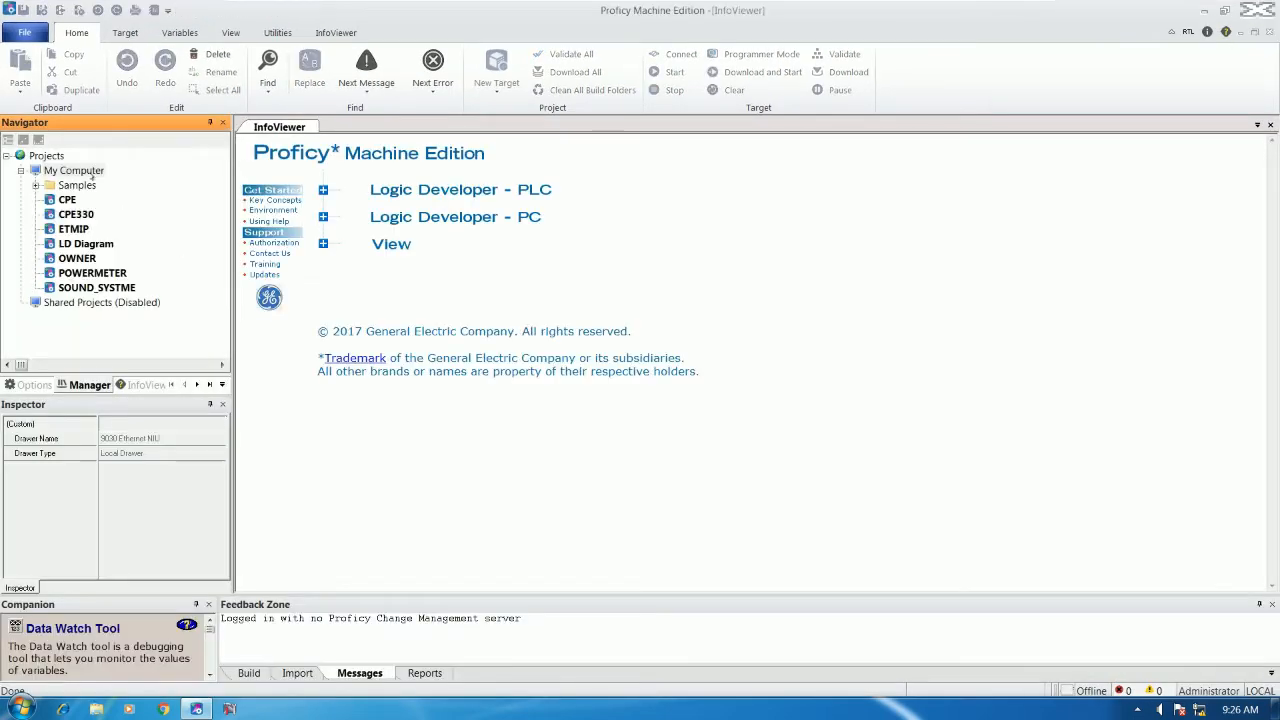
Create a new project named ADD_REMOTEIO under My Computer, using the Empty Project template
right_click(100, 171)
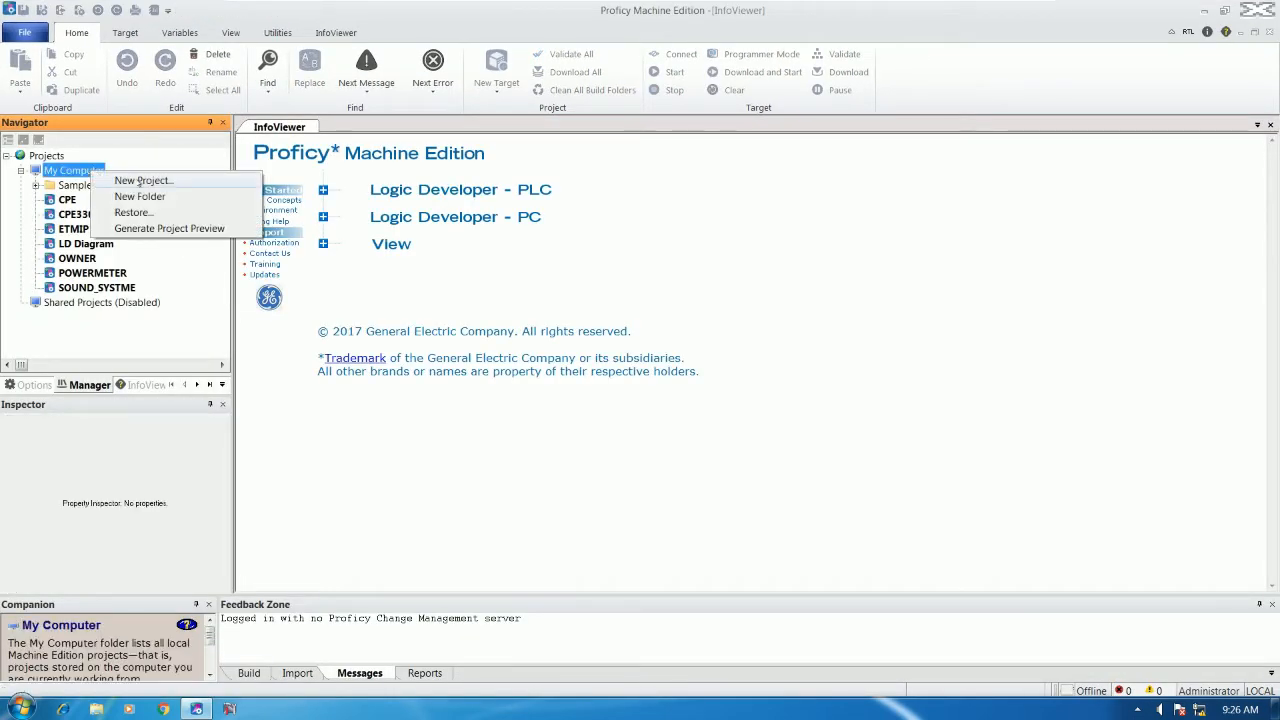
click(140, 181)
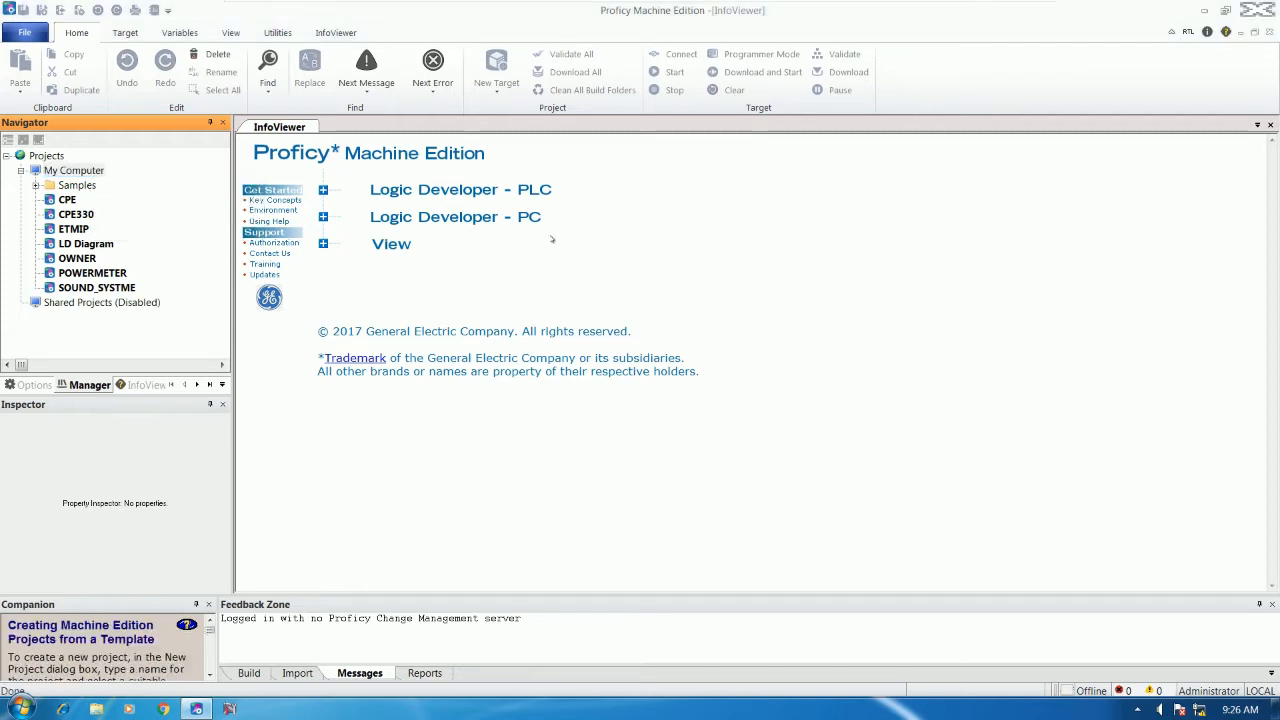
text(cre)
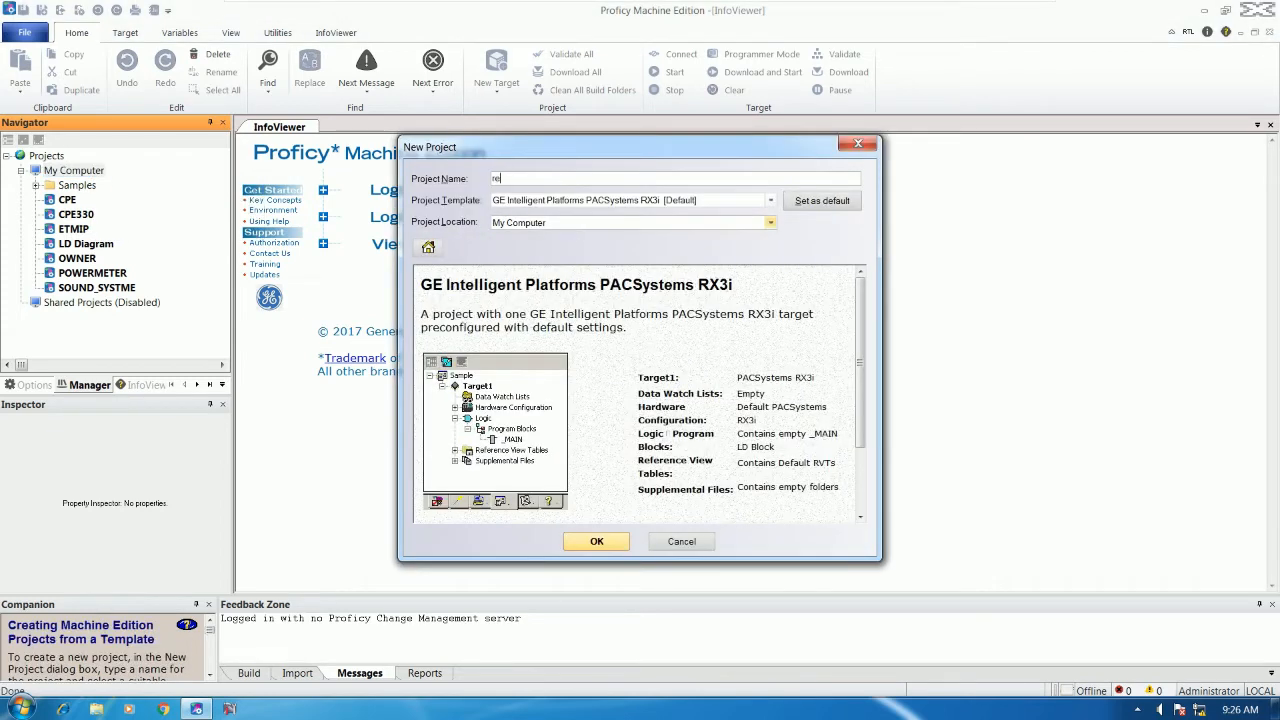
key(BackSpace)
key(BackSpace)
key(BackSpace)
text(ADD_REMOTEIO)
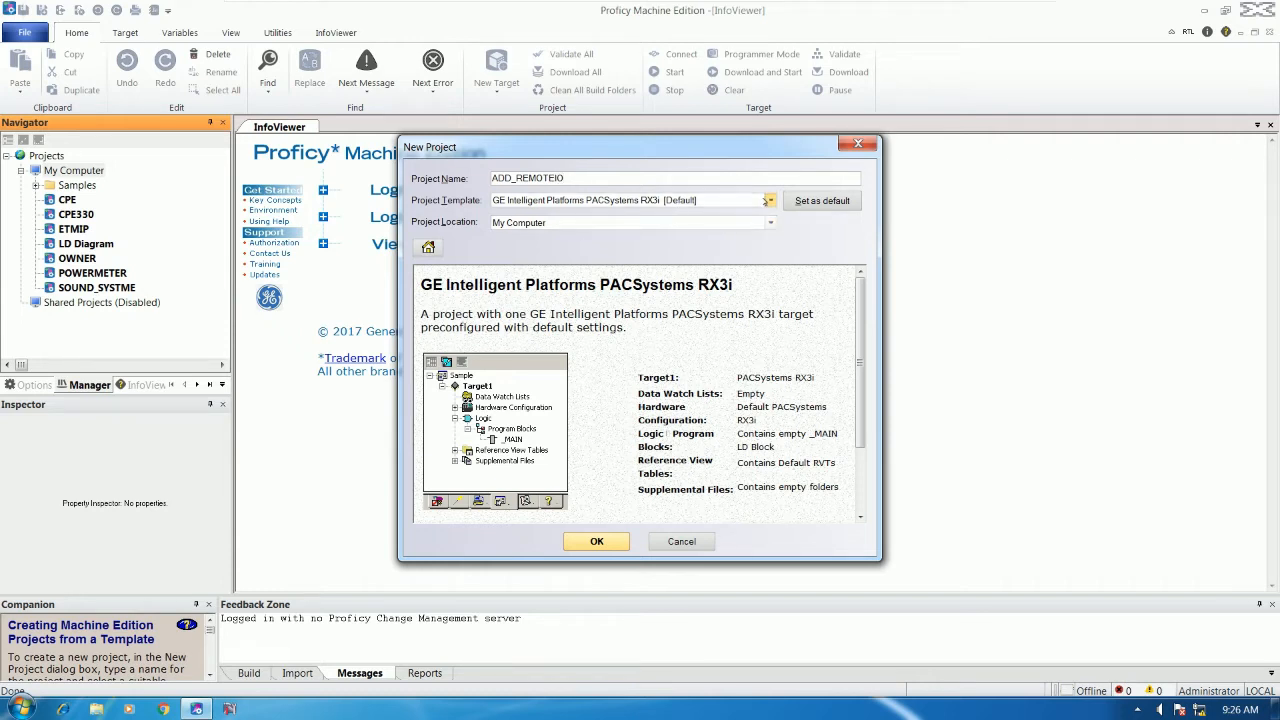
click(768, 200)
scroll(605, 235, up, 1)
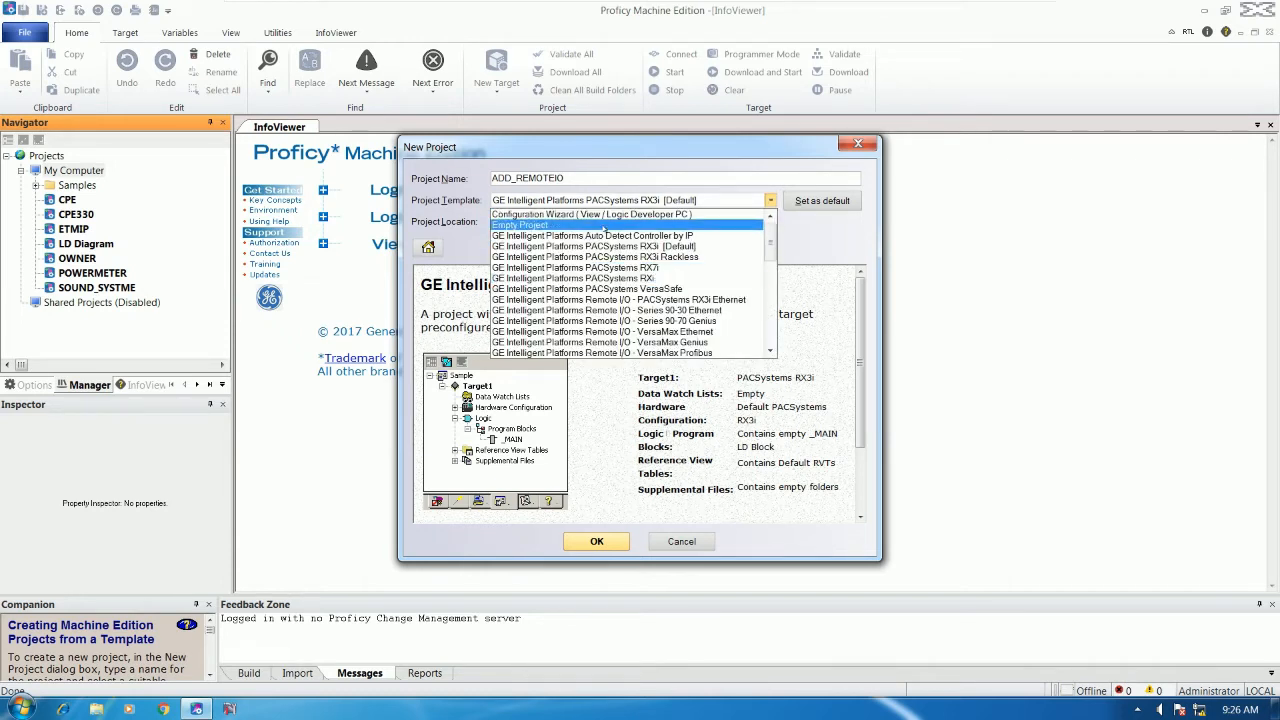
click(605, 226)
click(598, 544)
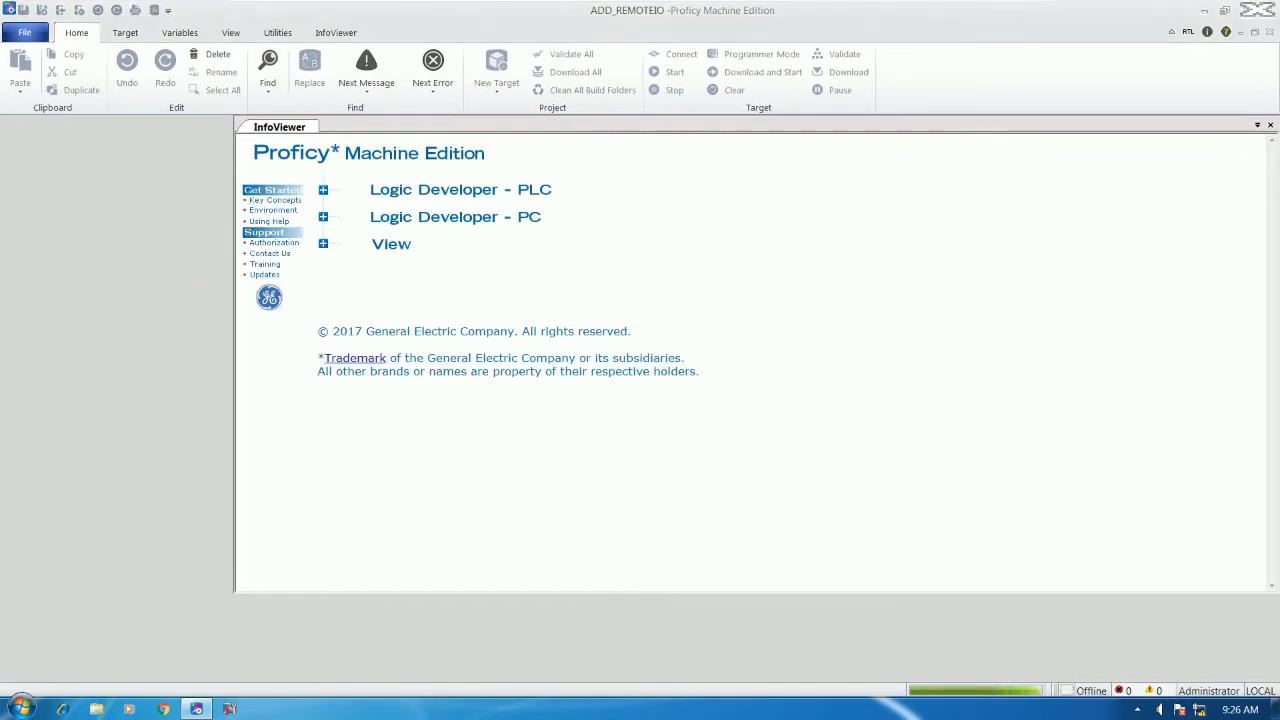
Add a GE Intelligent Platforms PACSystems RX3i controller target to the project and name it CPE_IO
right_click(90, 155)
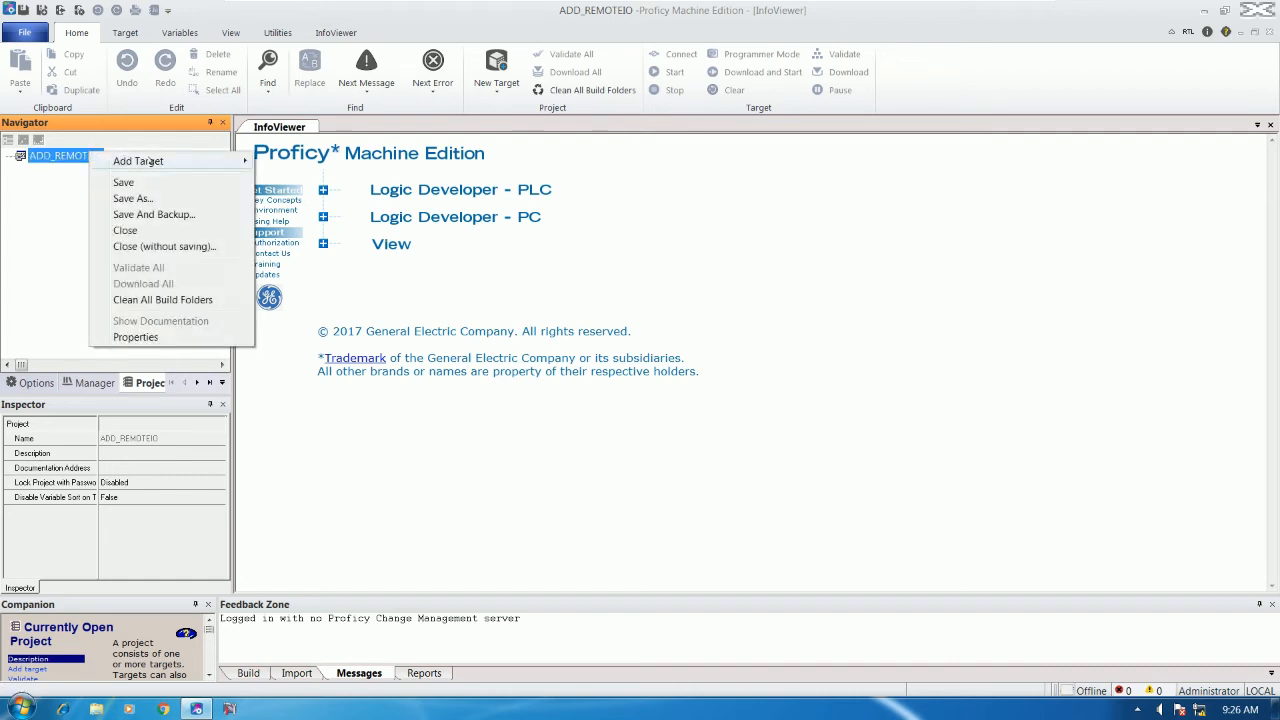
mouse_move(148, 162)
mouse_move(300, 161)
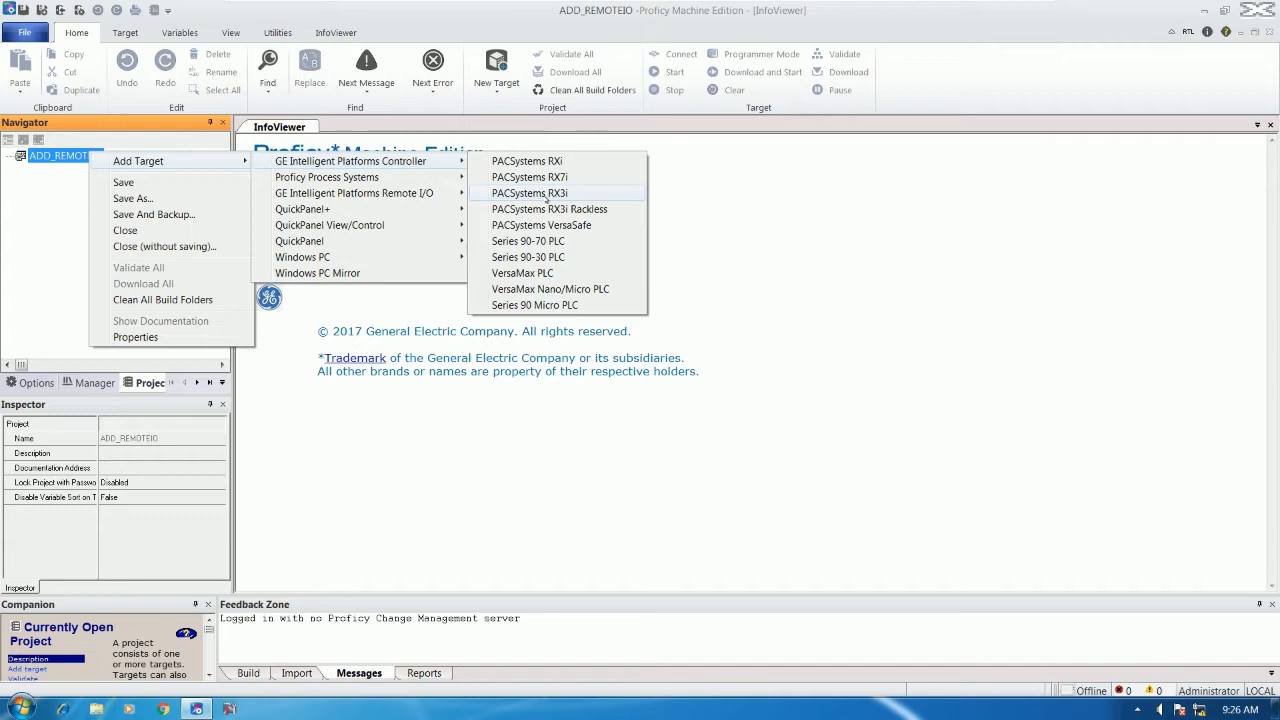
click(547, 195)
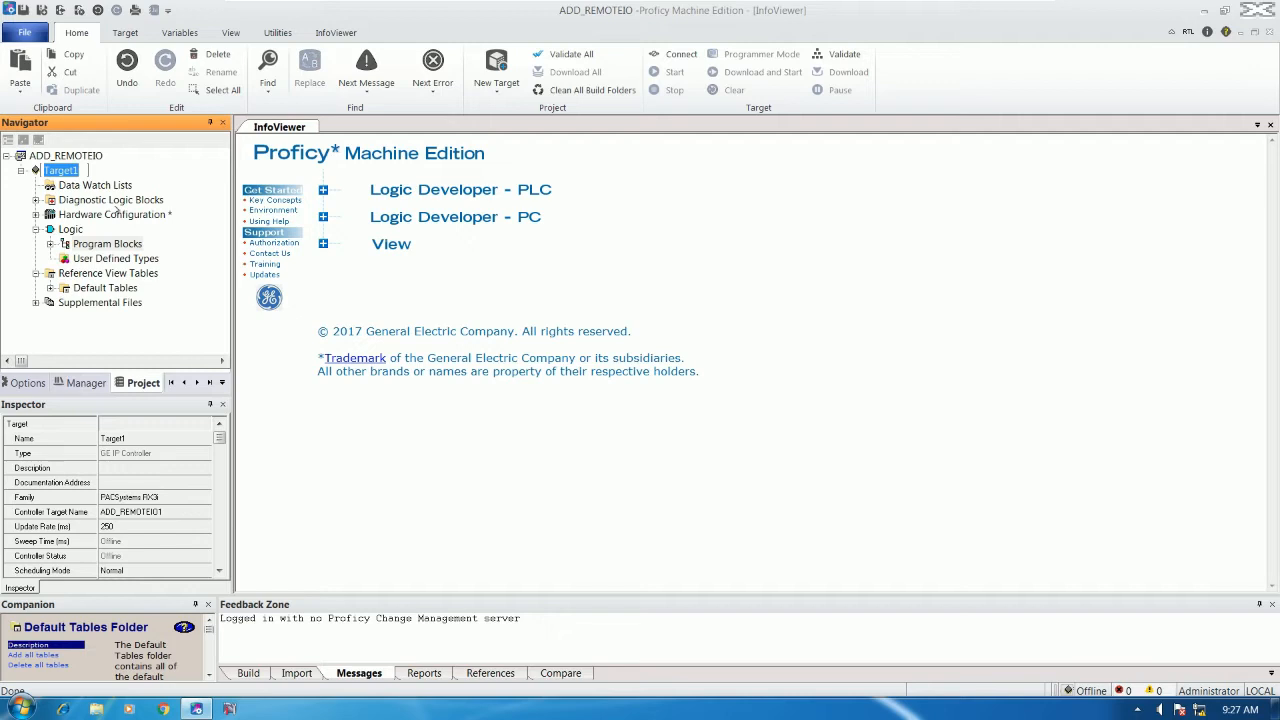
text(CPE_IO)
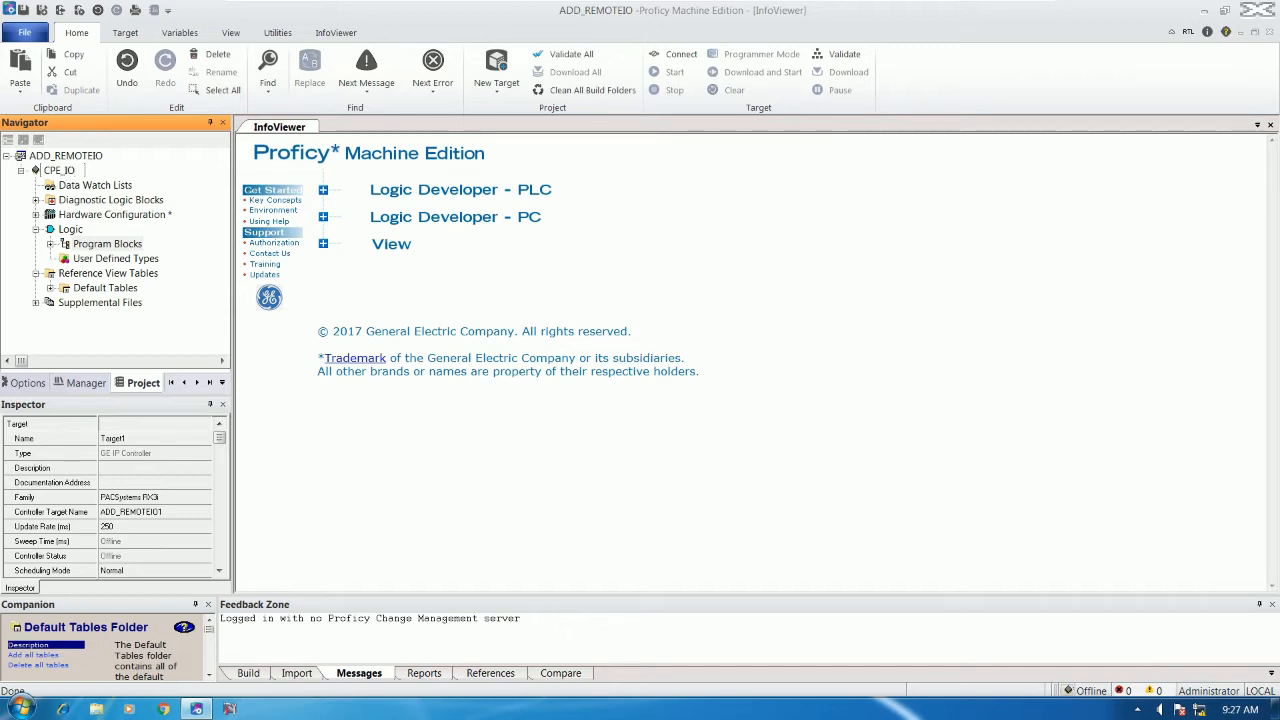
click(107, 244)
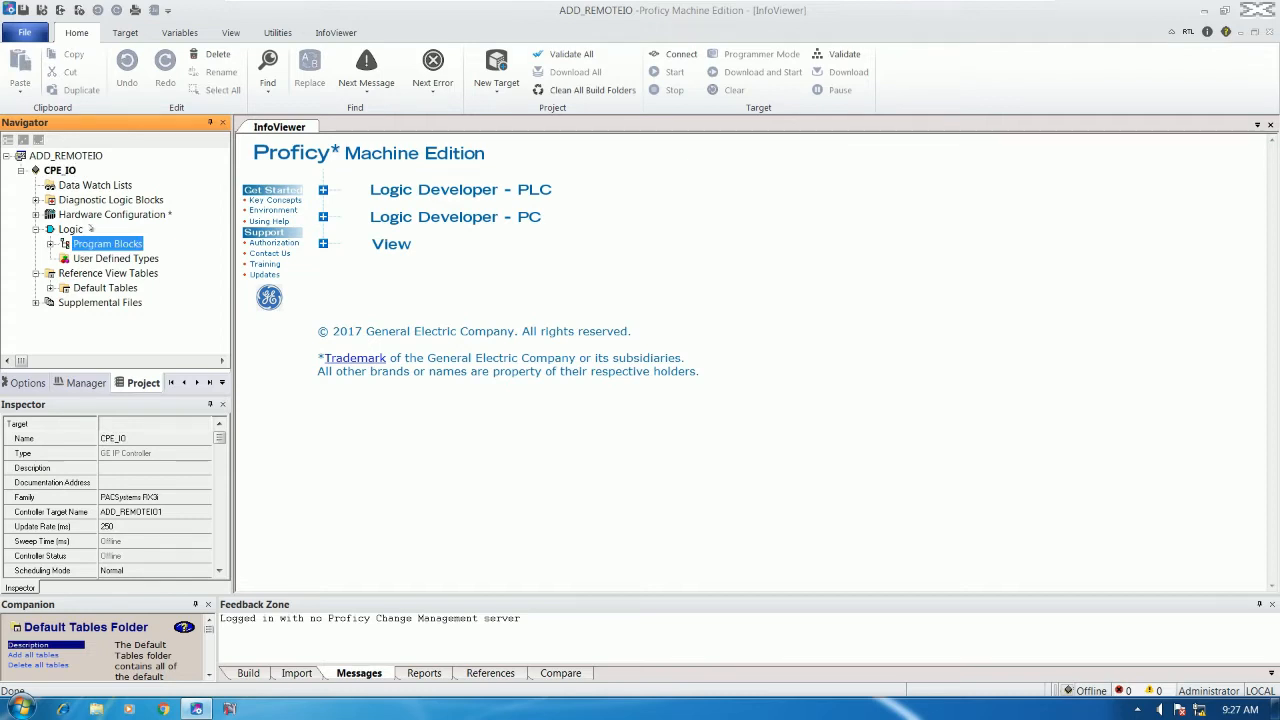
In Rack 0 of the hardware configuration, replace the Slot 0 power supply with IC695PSD040 and move the IC695CPE330 CPU to Slot 1
click(36, 214)
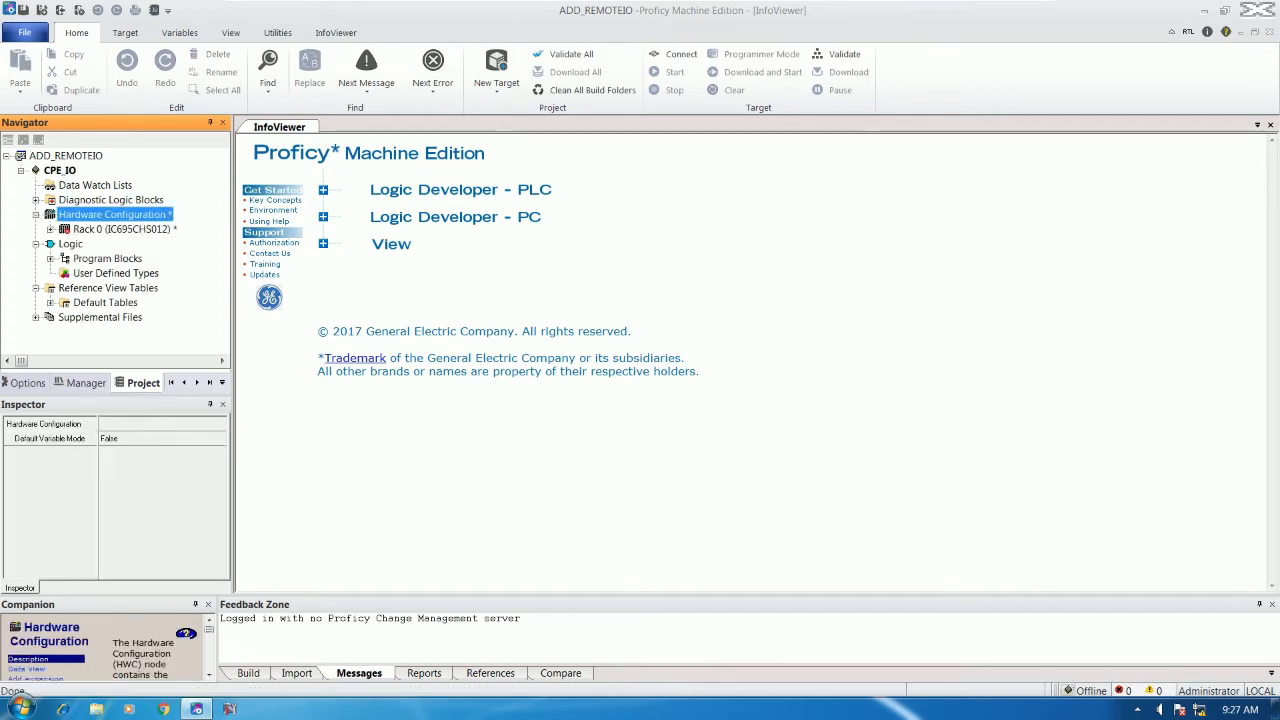
double_click(52, 230)
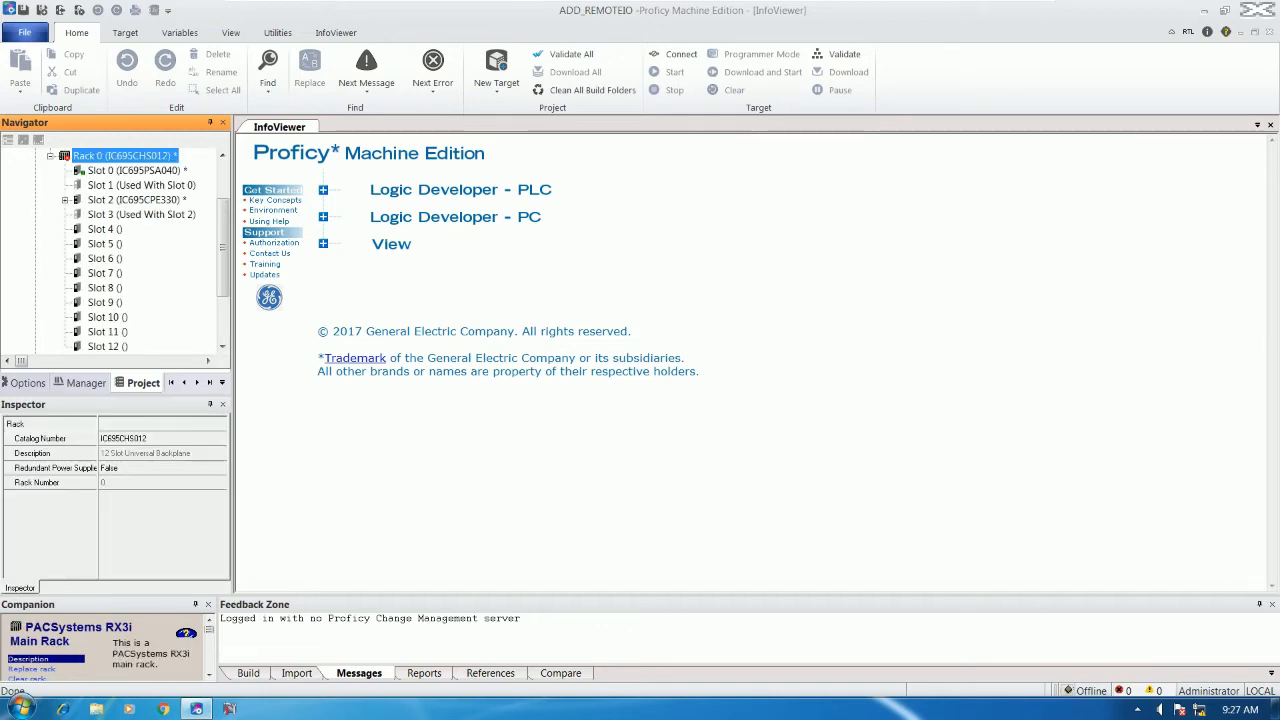
scroll(222, 210, up, 1)
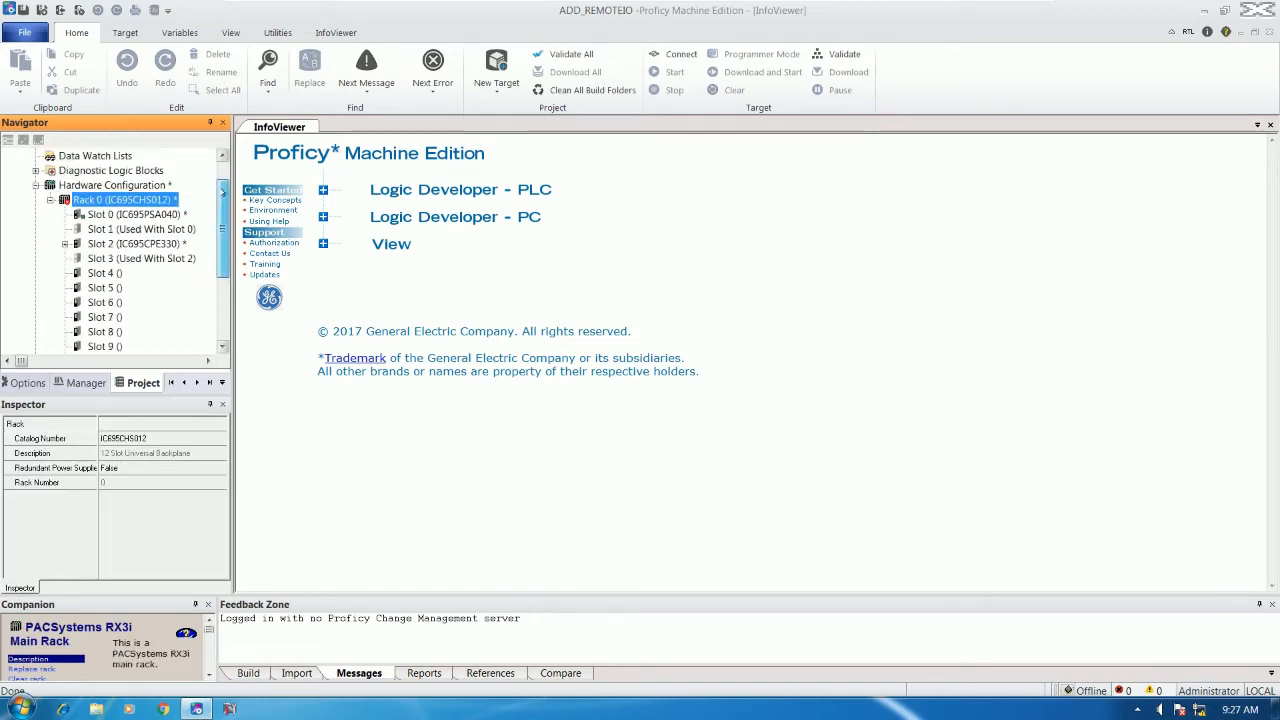
click(140, 214)
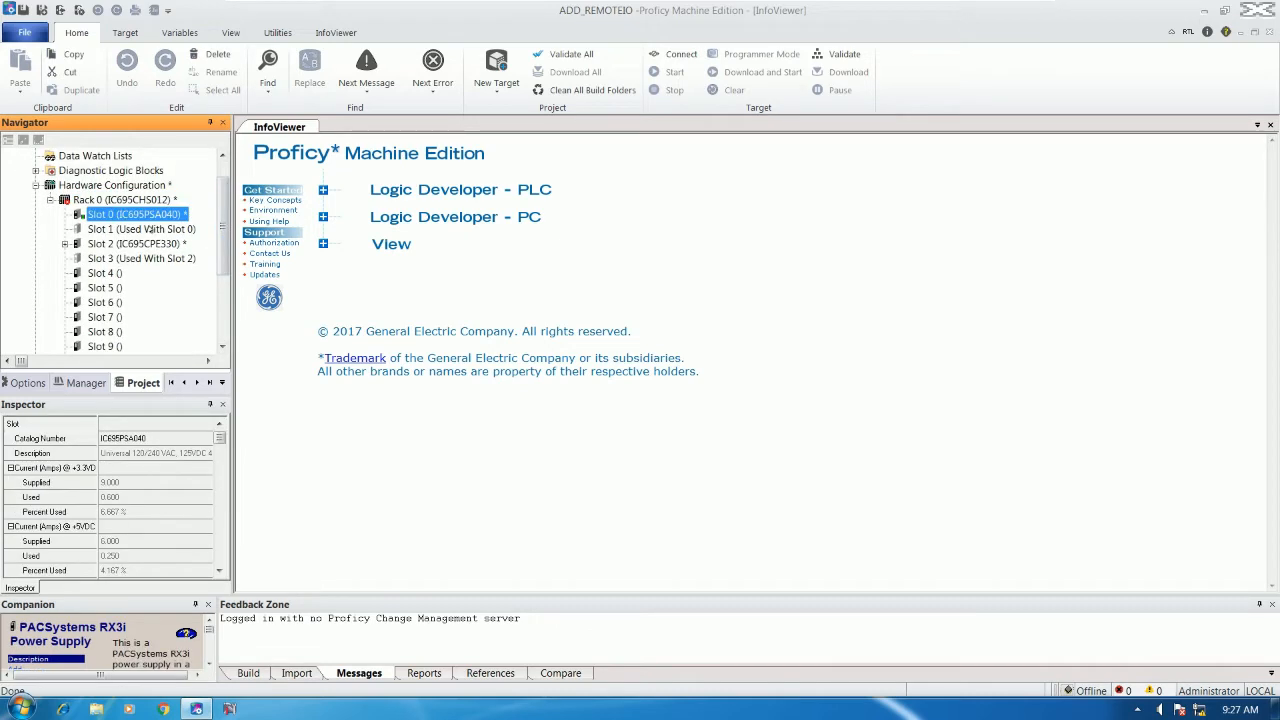
right_click(150, 220)
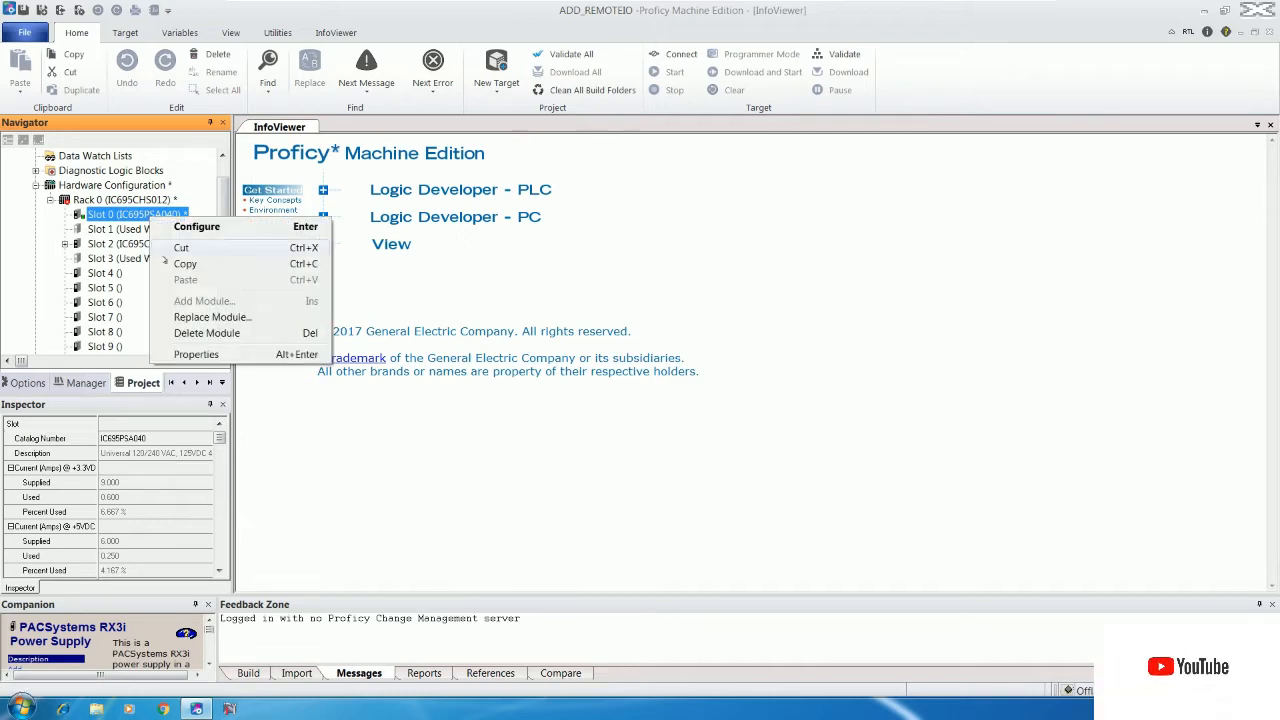
click(201, 318)
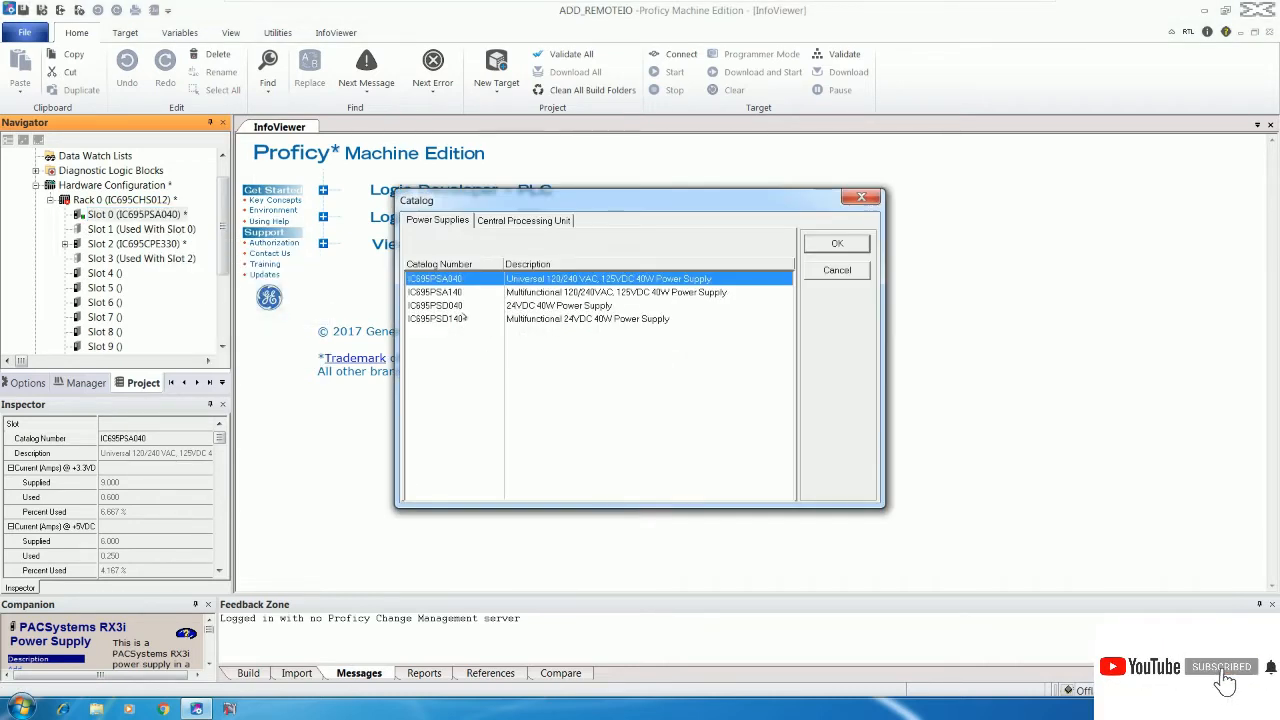
click(458, 306)
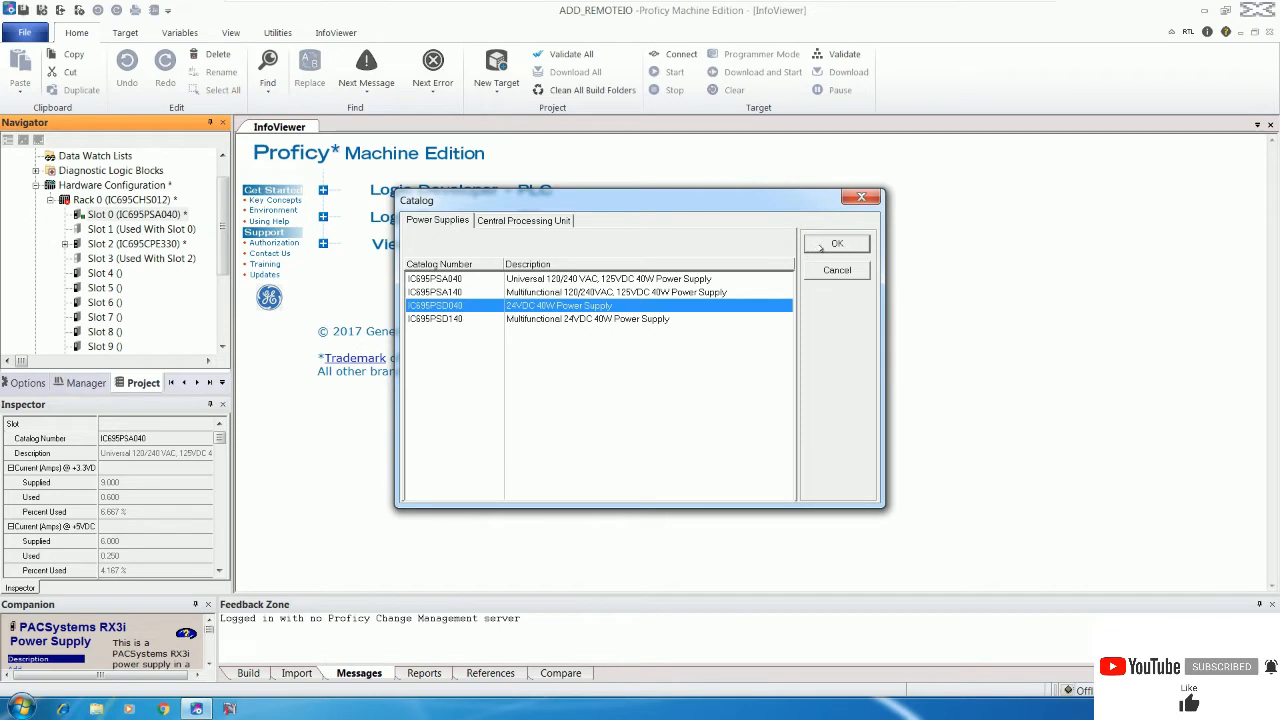
click(814, 247)
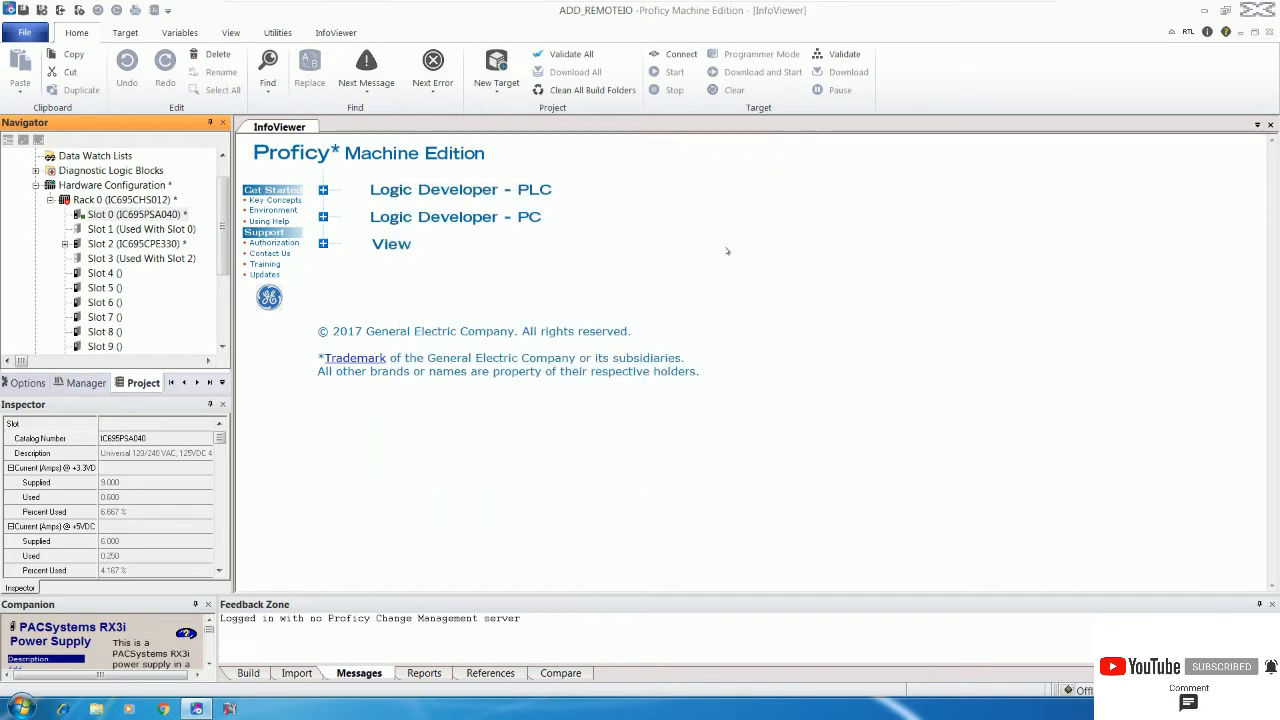
click(148, 245)
drag(118, 231, 117, 231)
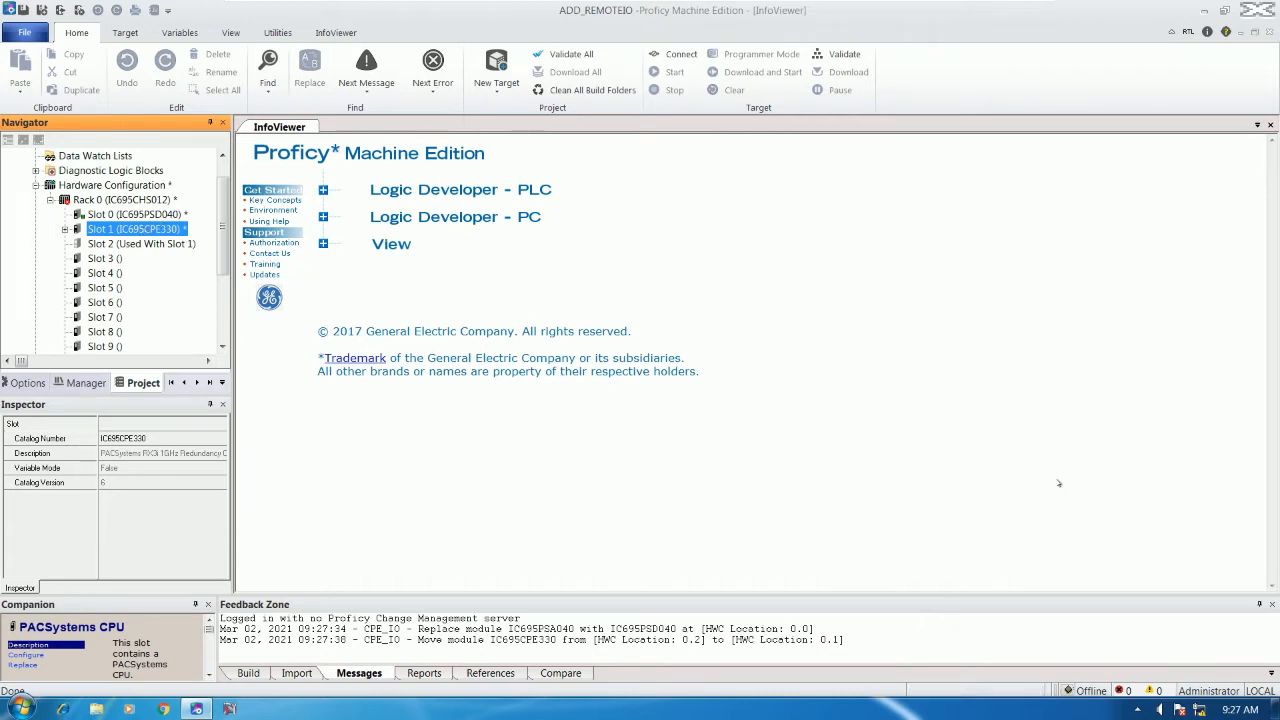
In the Windows network settings, give the Local Area Connection the static IPv4 address 192.168.0.250 with subnet mask 255.255.255.0
right_click(1199, 709)
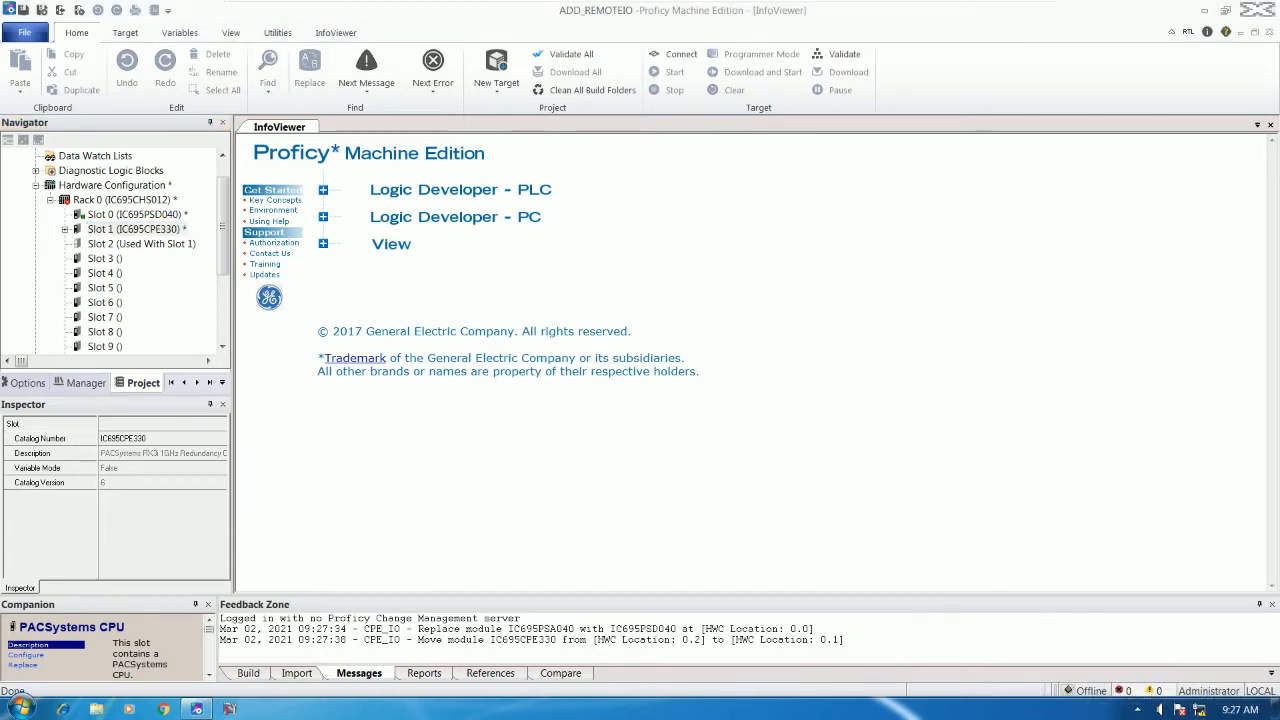
click(1130, 697)
click(745, 253)
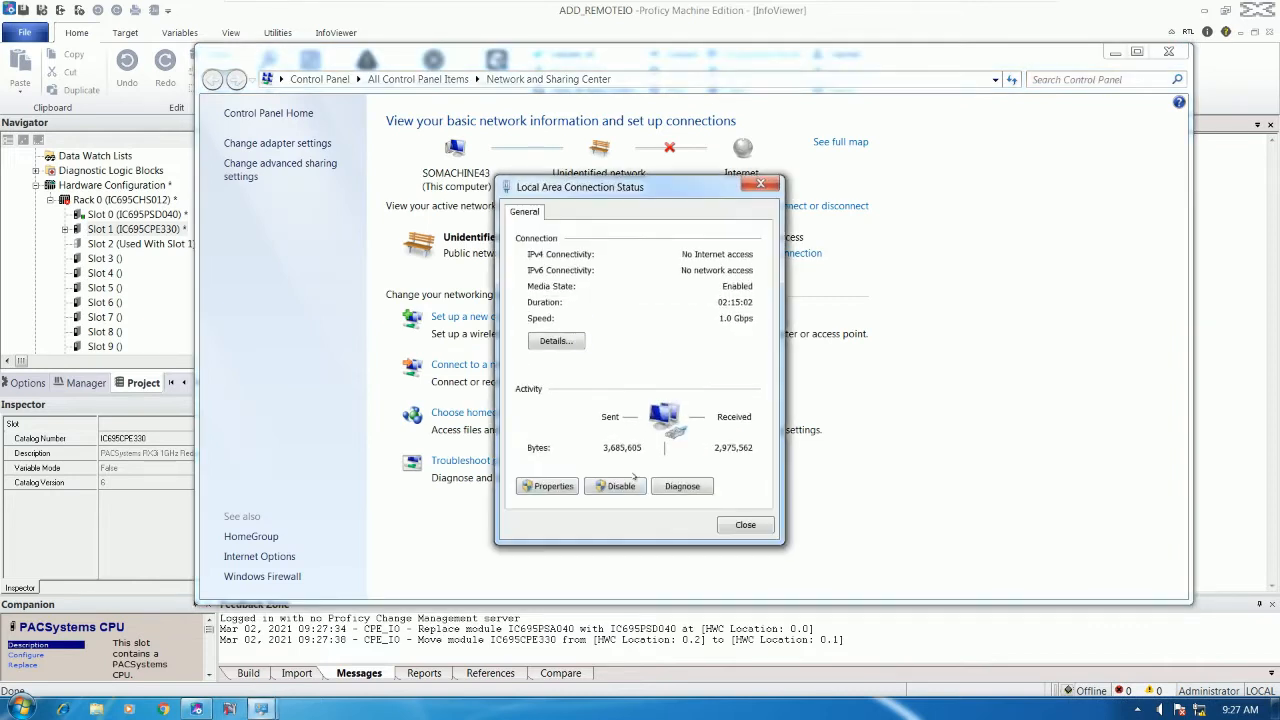
click(548, 487)
double_click(703, 396)
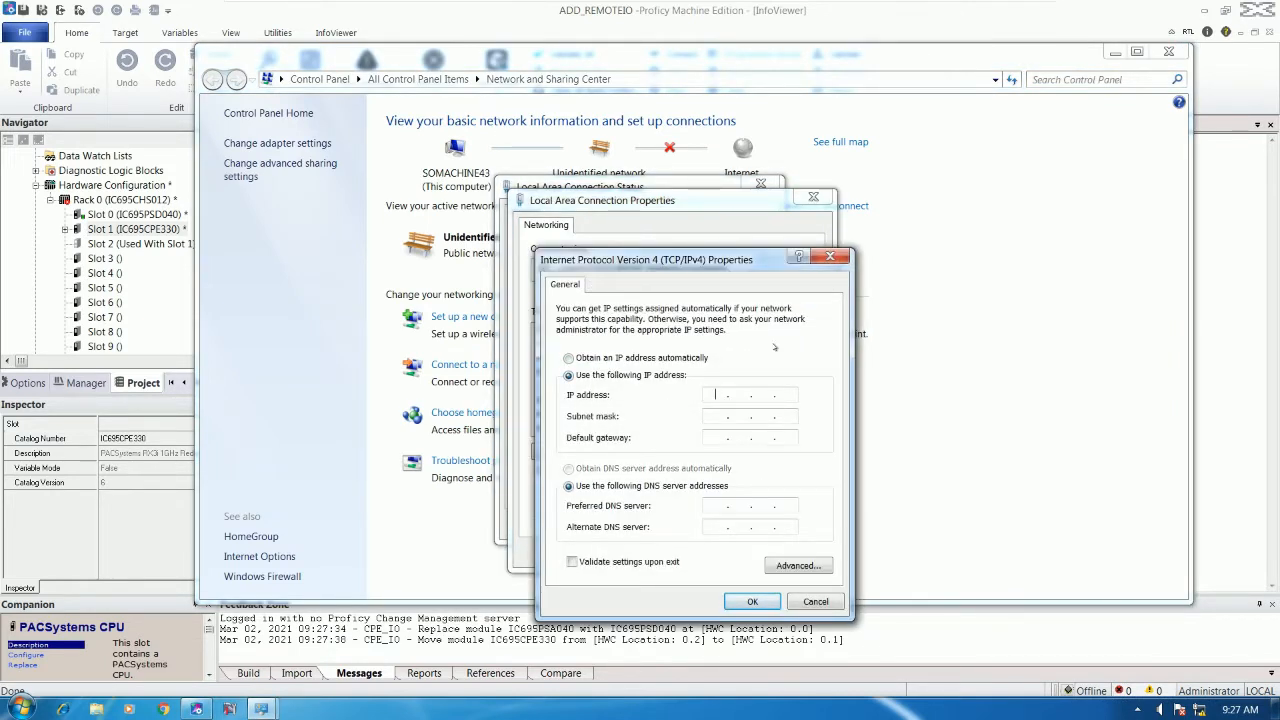
text(192 . 168 . 0 .)
text(250)
key(Tab)
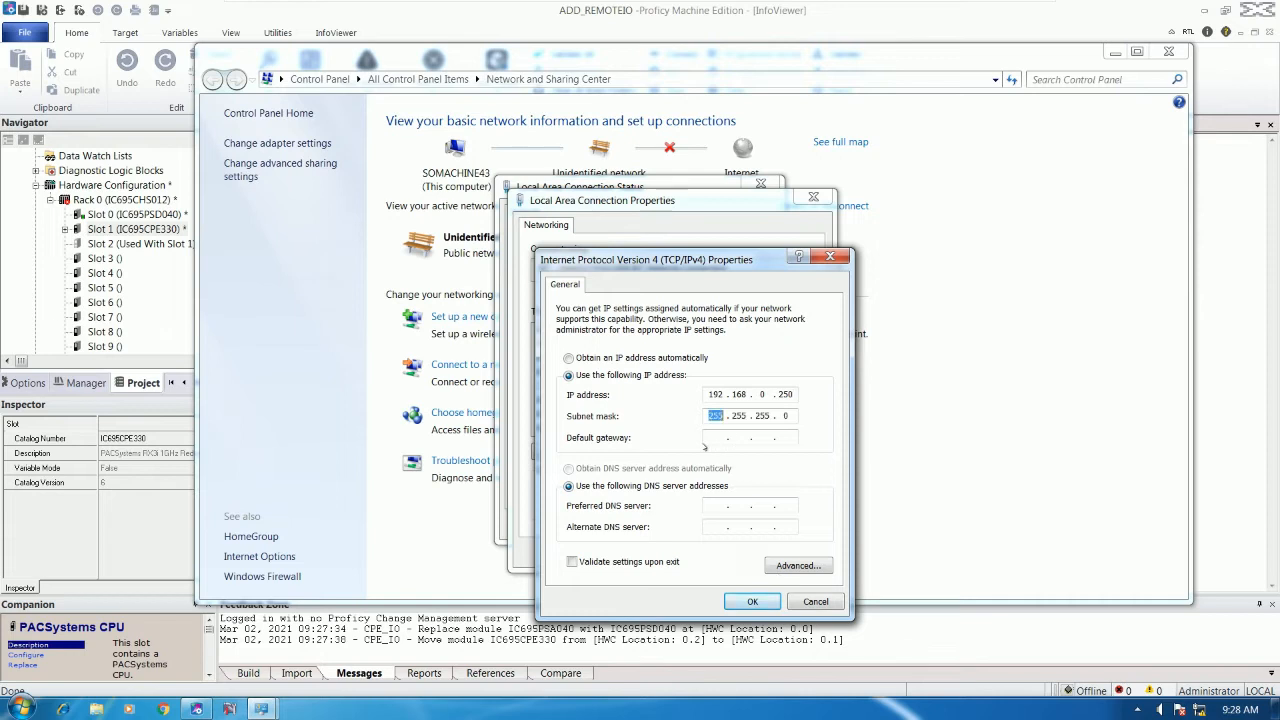
click(752, 601)
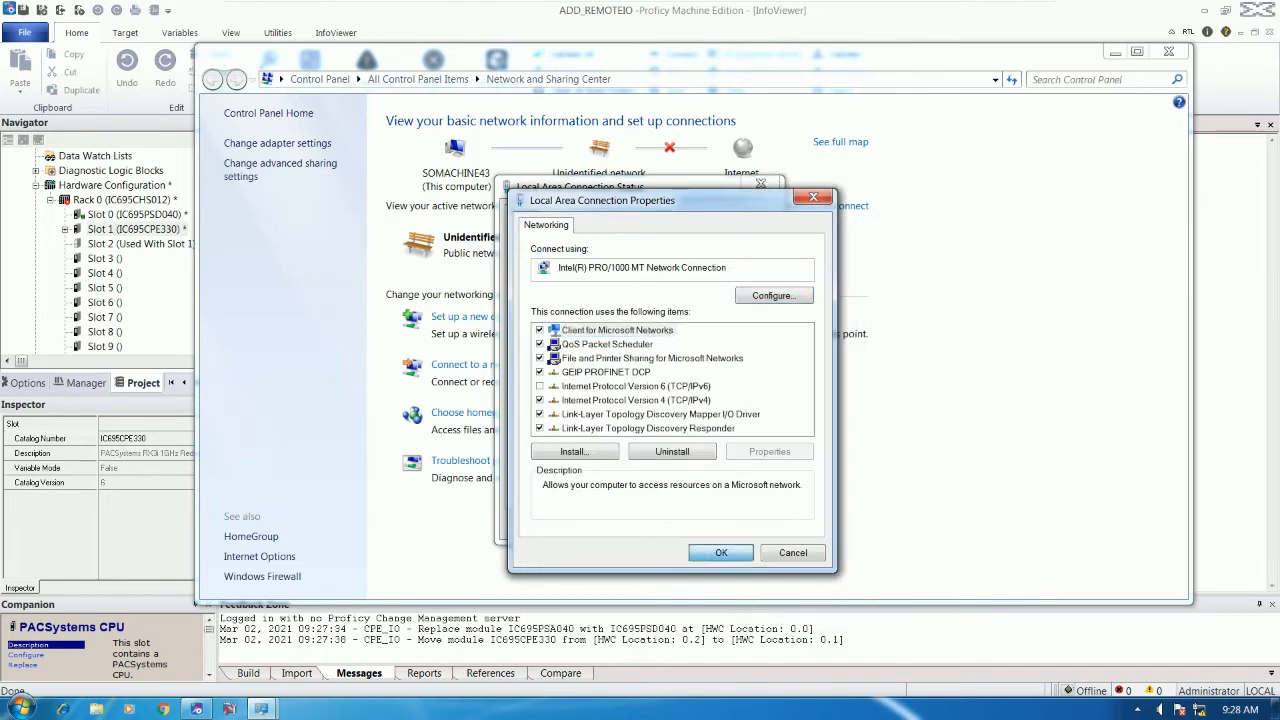
click(721, 553)
click(742, 524)
click(1168, 51)
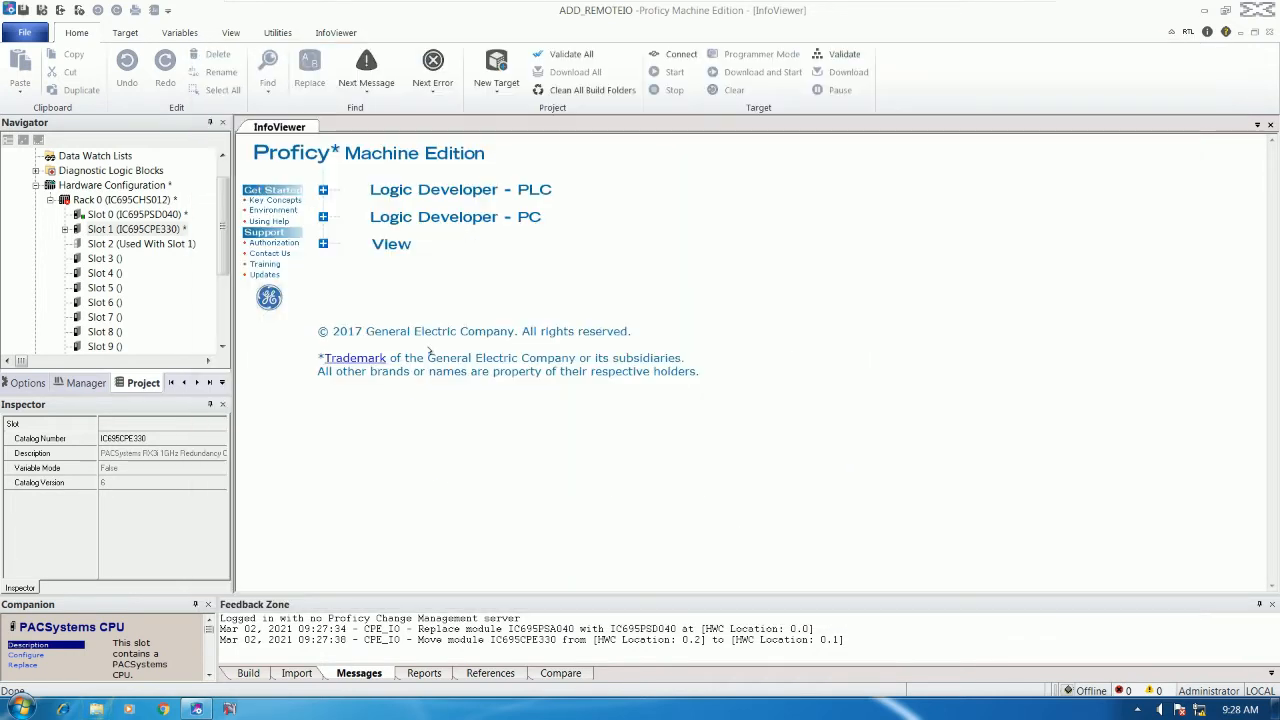
Set the CPE_IO target's IP Address property to 192.168.0.100
drag(226, 250, 228, 236)
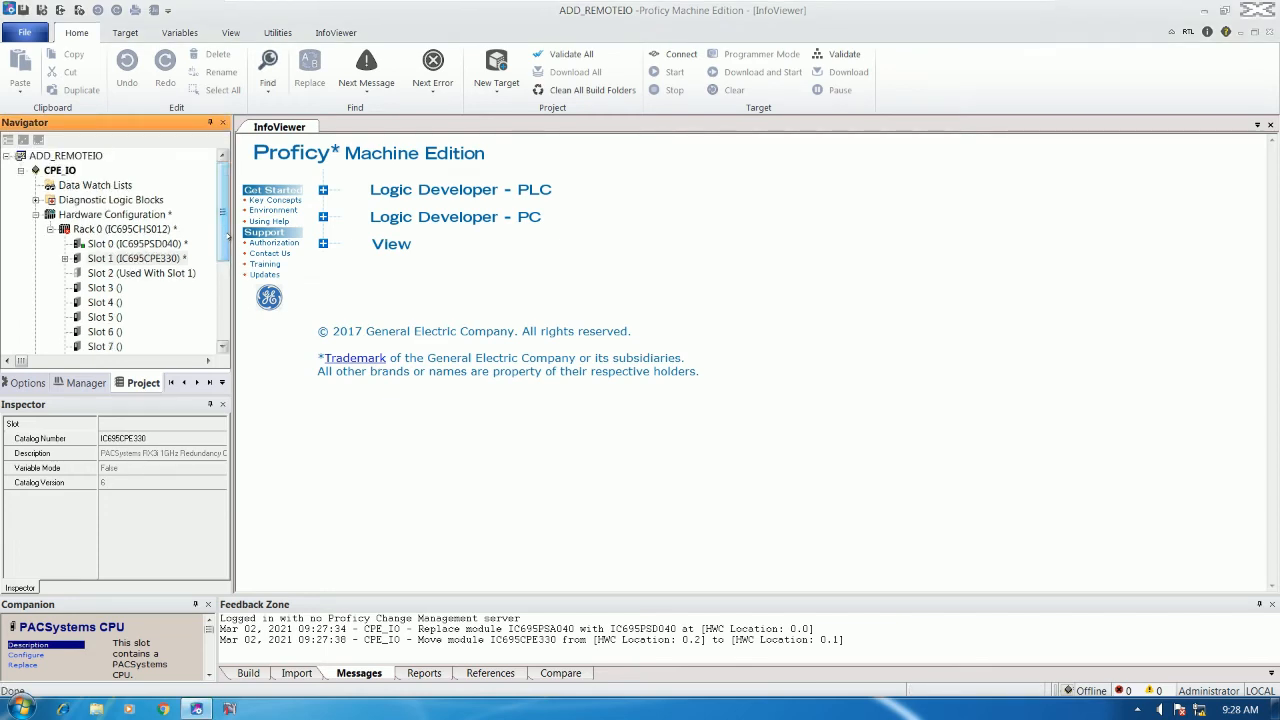
click(60, 170)
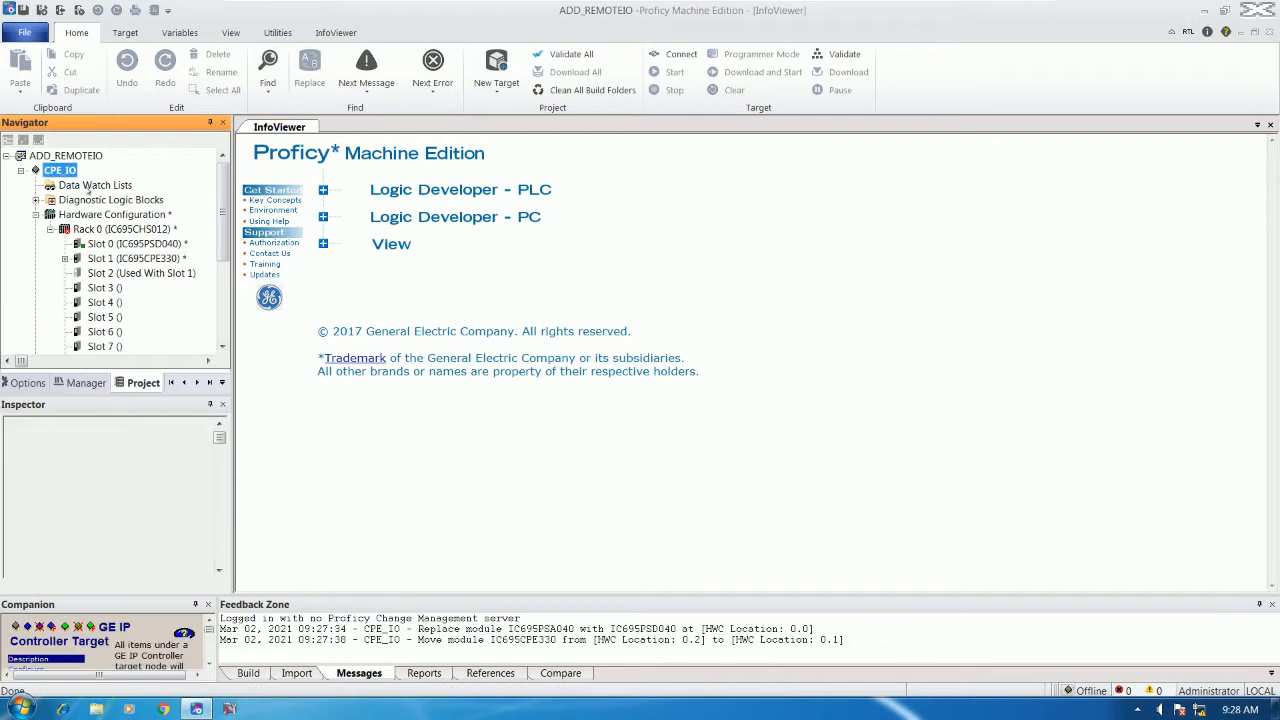
drag(218, 442, 219, 565)
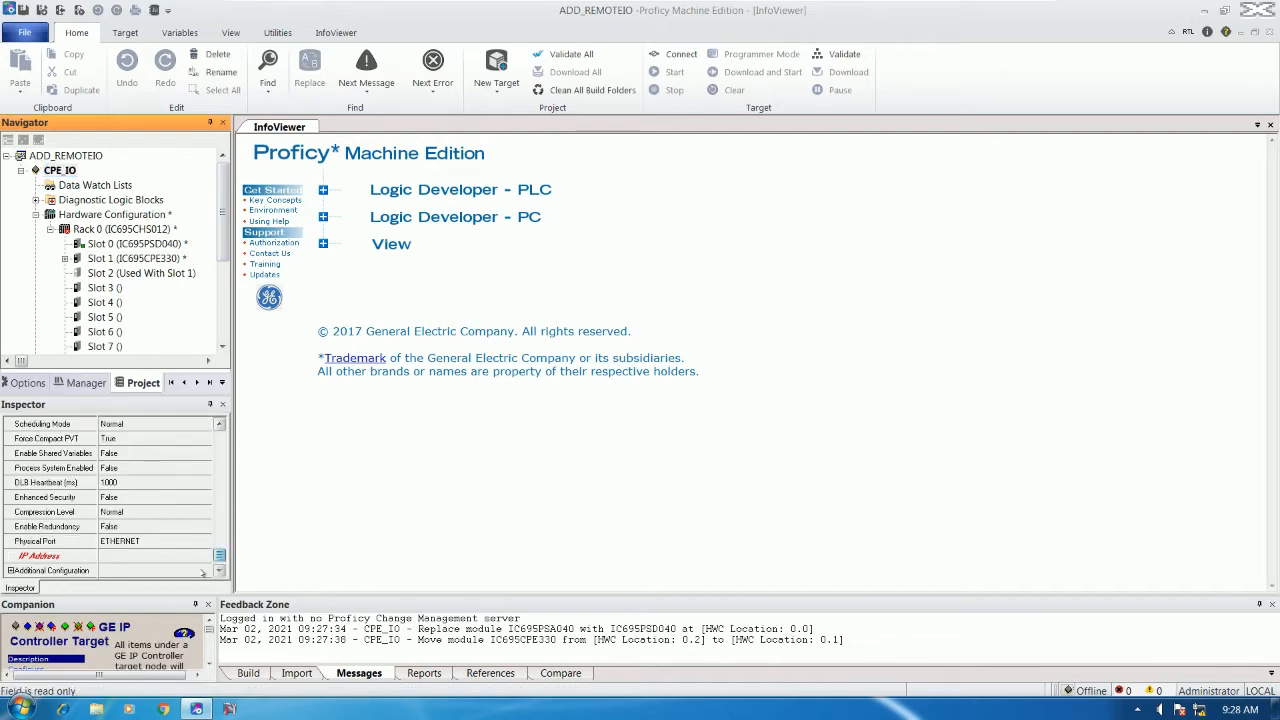
click(122, 554)
text(192.16)
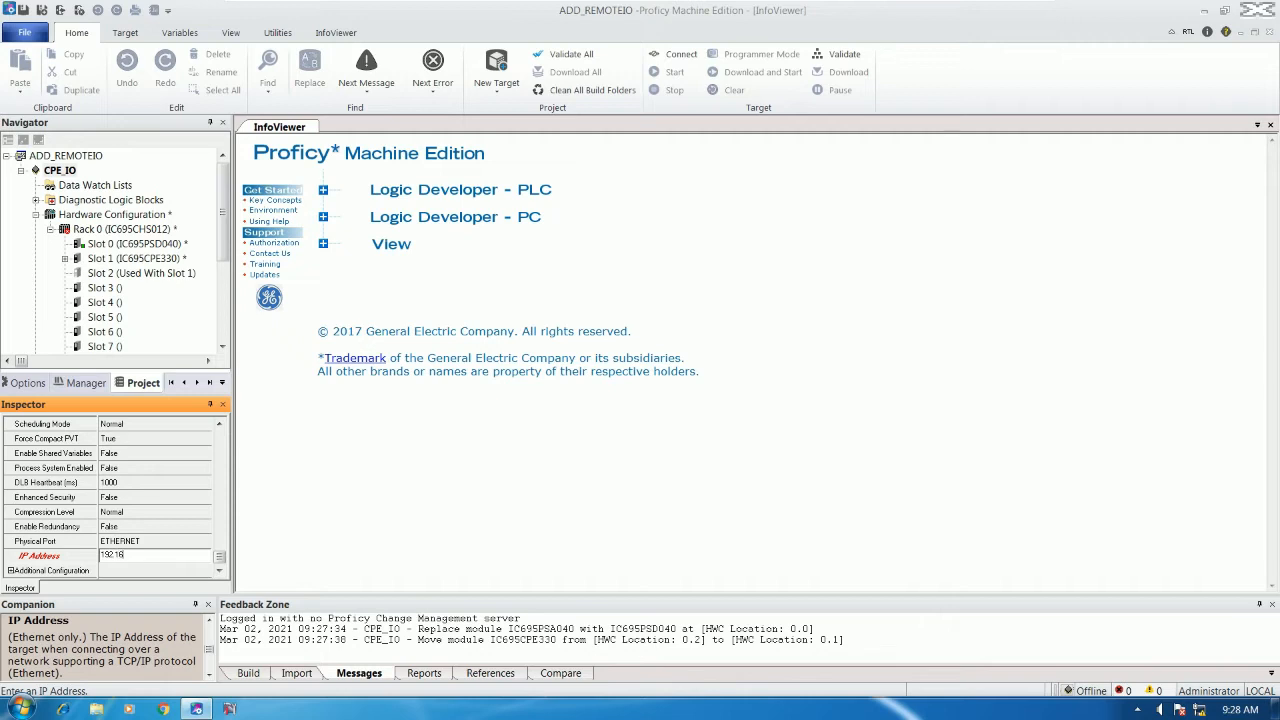
text(8.0.100)
key(Return)
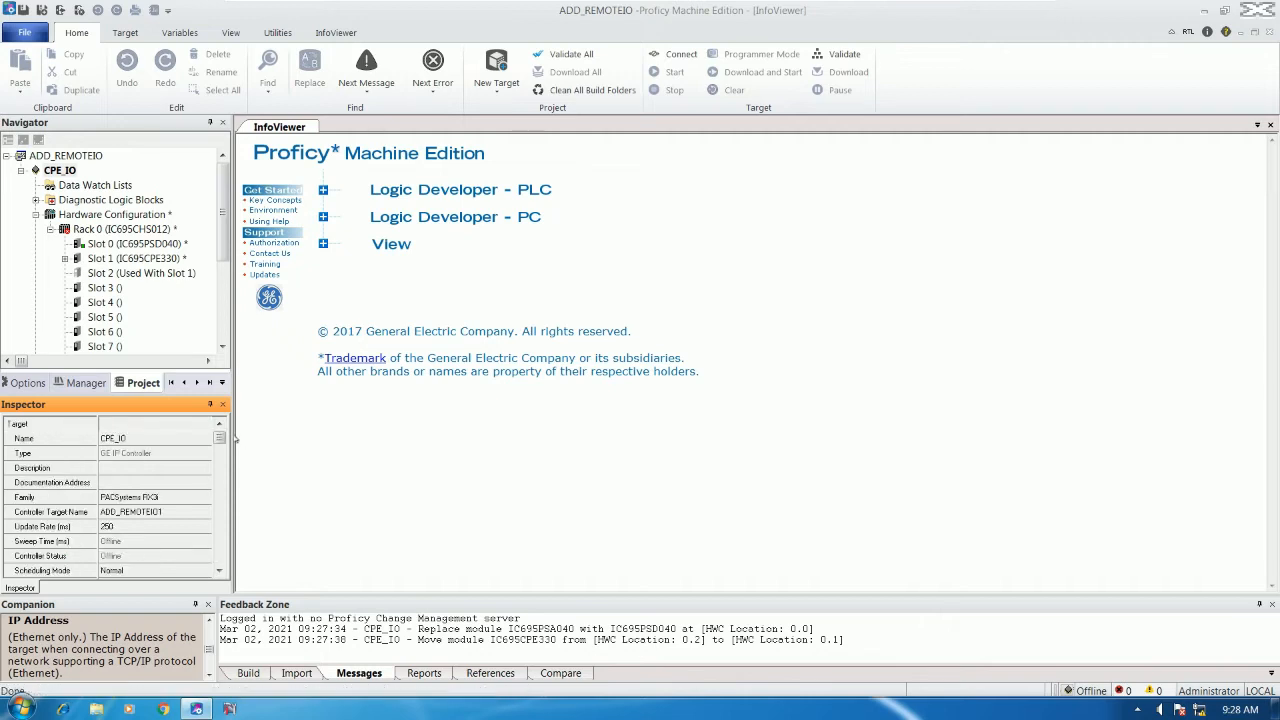
Open a Windows command prompt and ping the controller at 192.168.0.100
key(super+r)
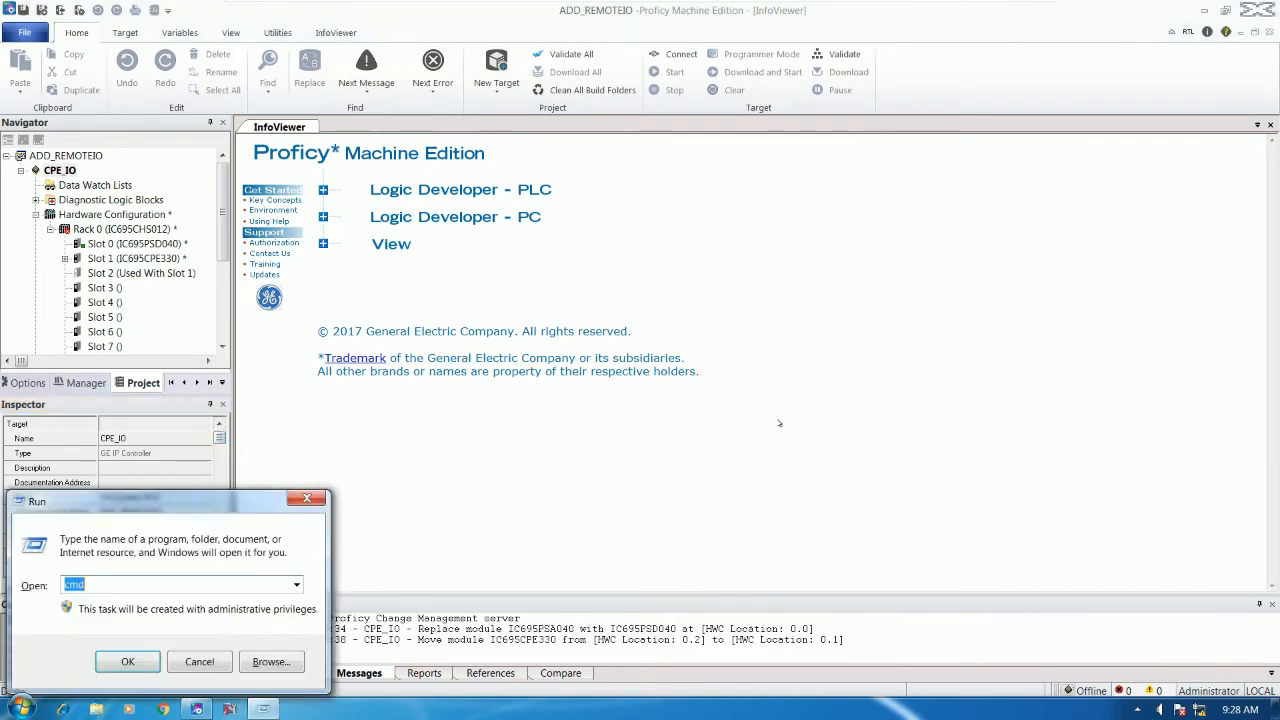
key(Return)
text(PING )
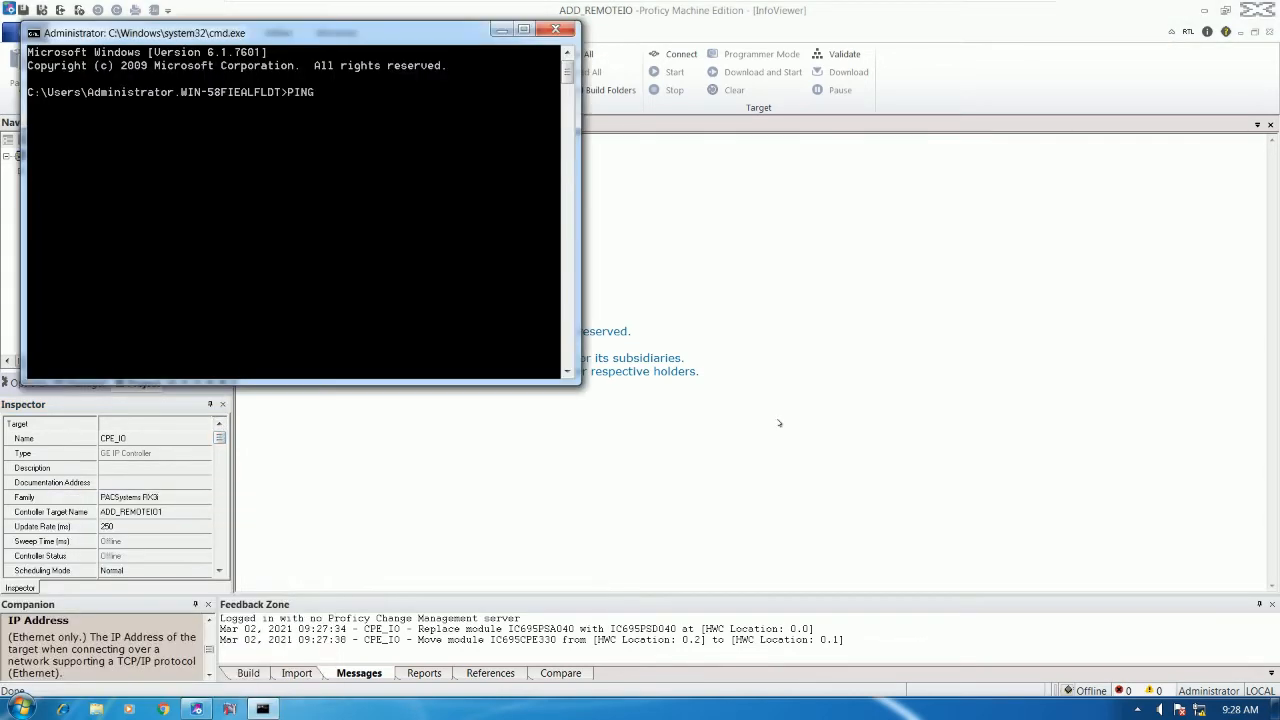
text(192.16)
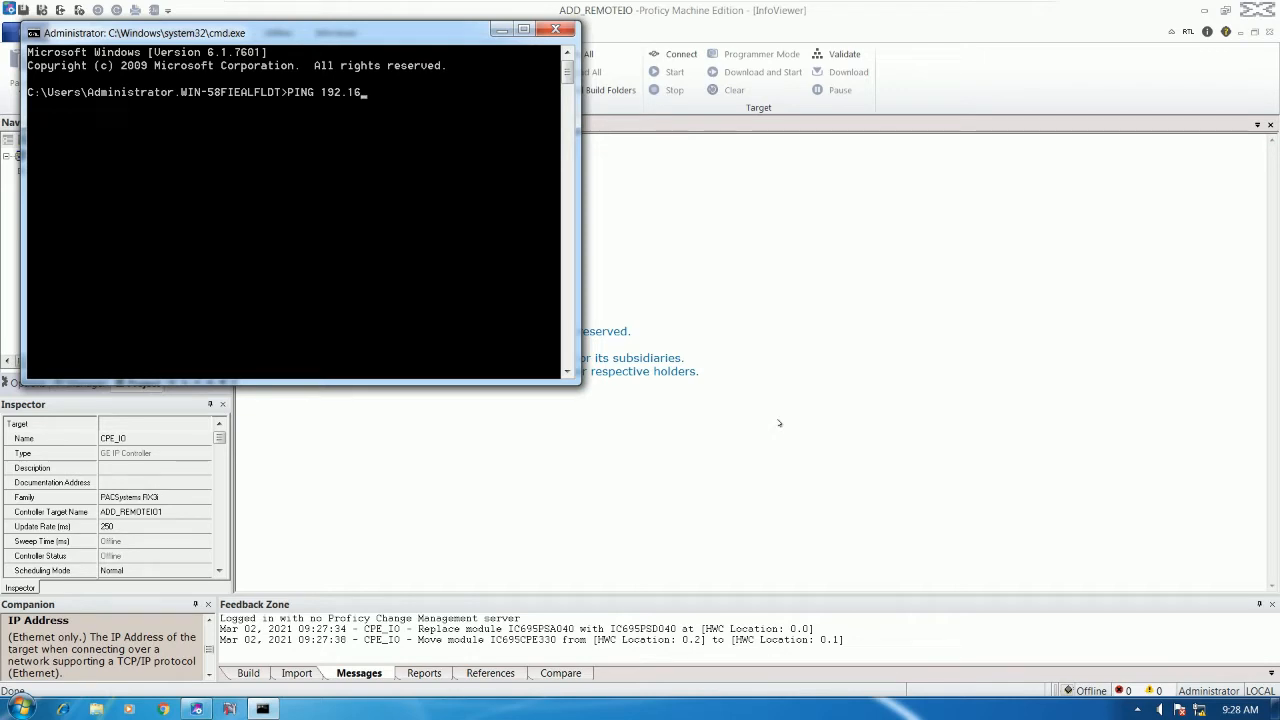
text(8.0.100)
key(Return)
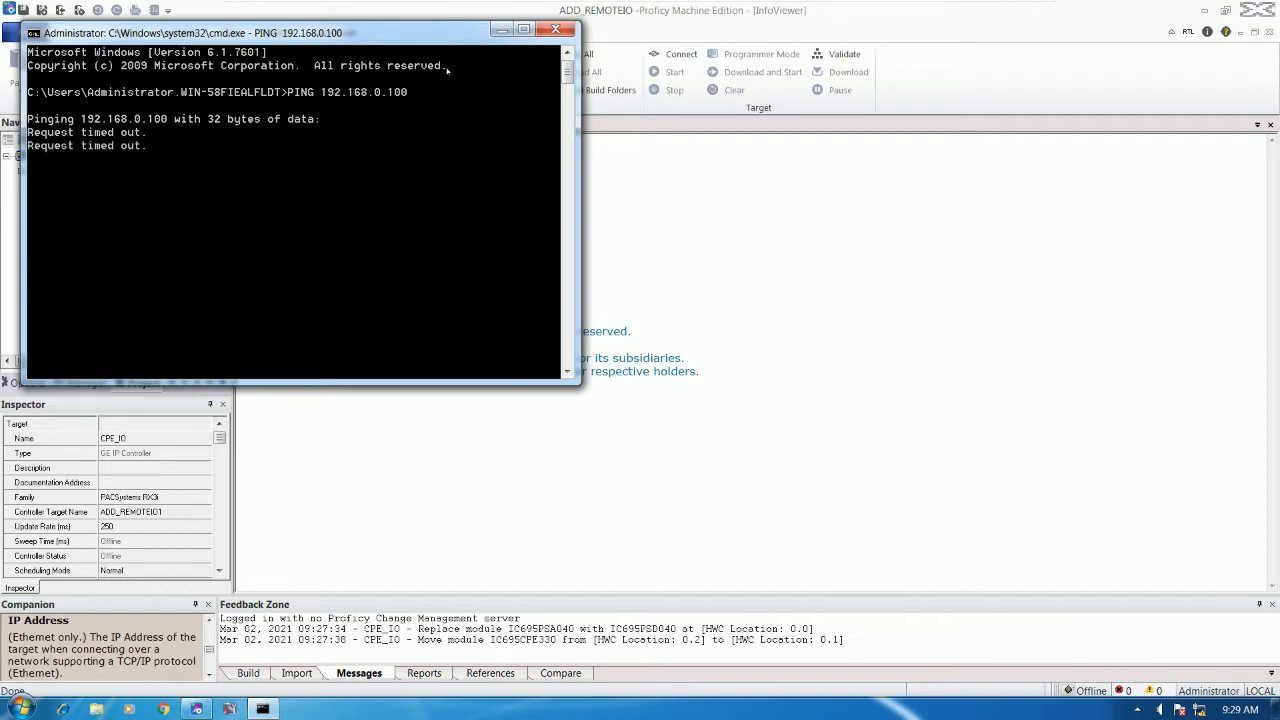
Stop the running ping and list the computer's ARP table with the arp -a command
drag(436, 38, 680, 134)
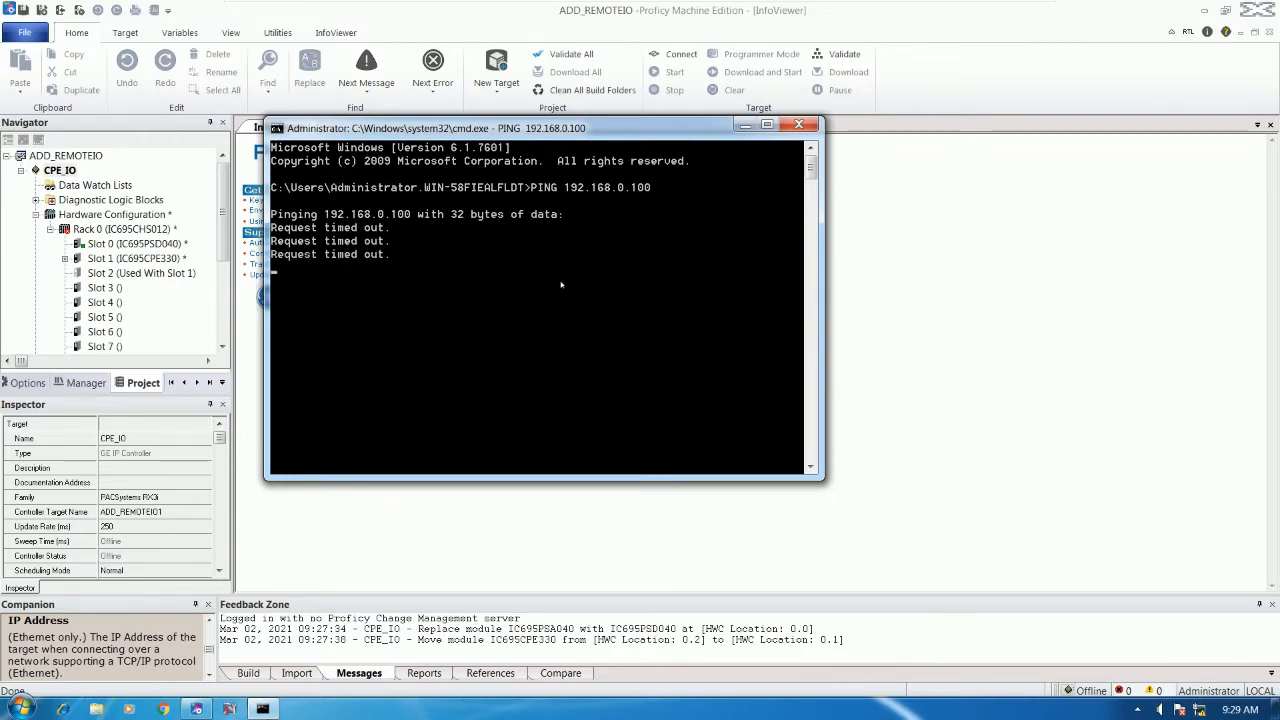
key(ctrl+c)
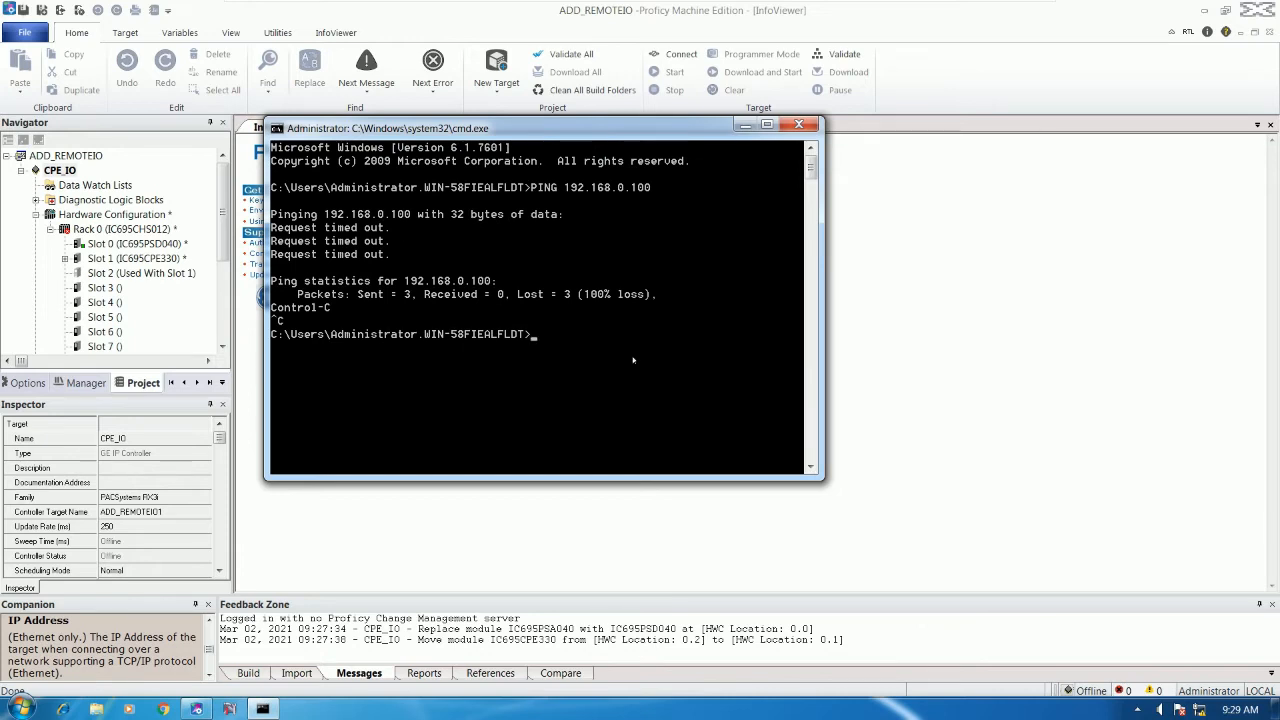
text(A)
key(BackSpace)
text(arp -a)
key(Return)
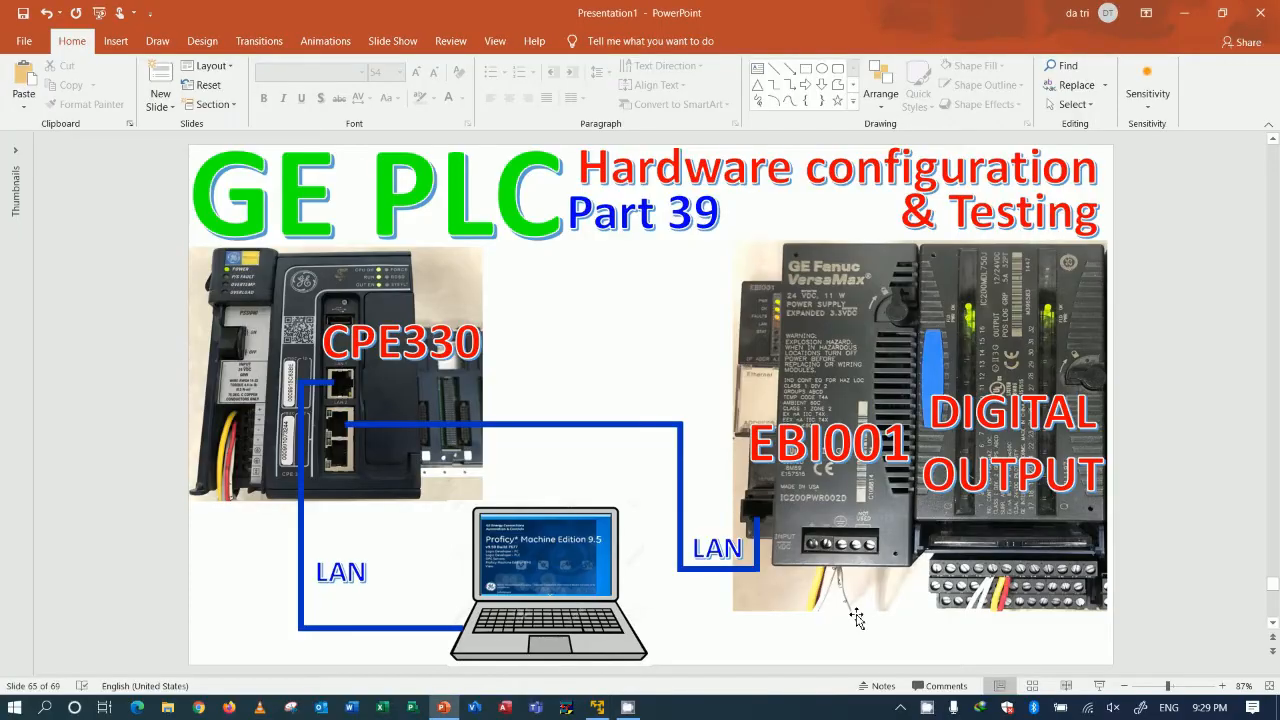
Return to the virtual machine, ping 192.168.0.100 from a new command prompt, and close the prompt
click(928, 709)
click(611, 706)
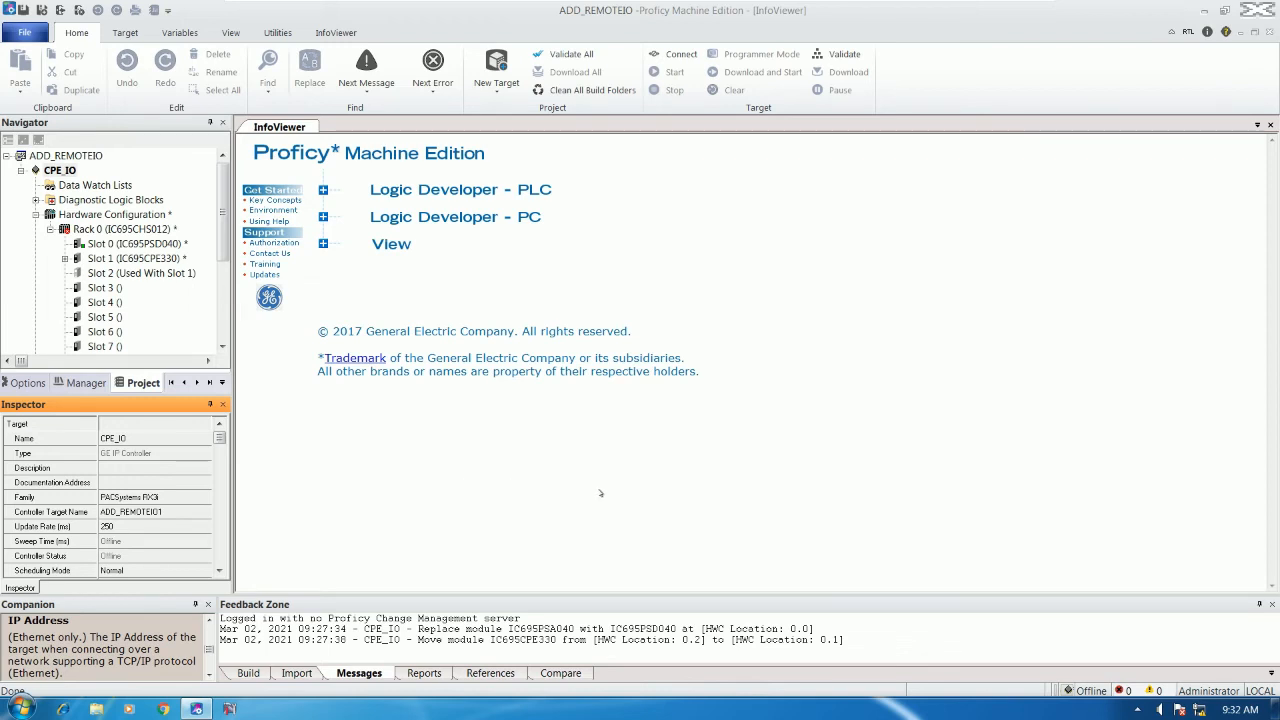
key(super+r)
key(Return)
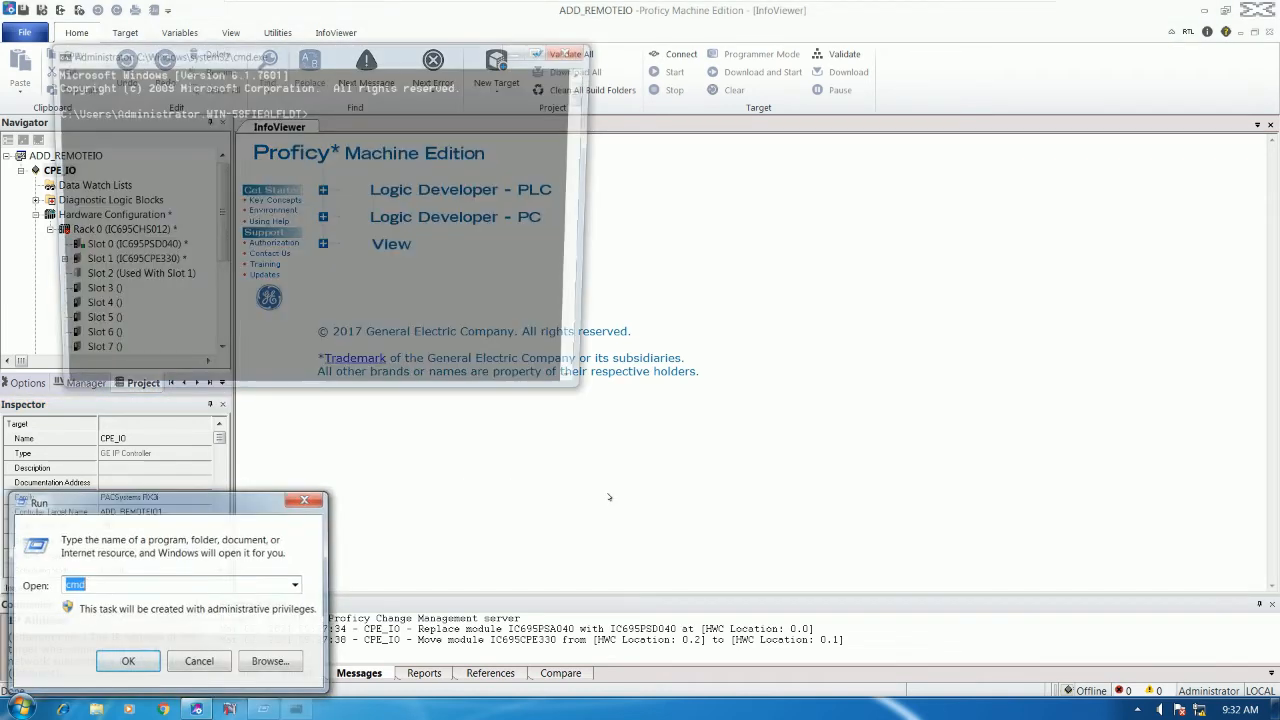
text(ping 192.168.)
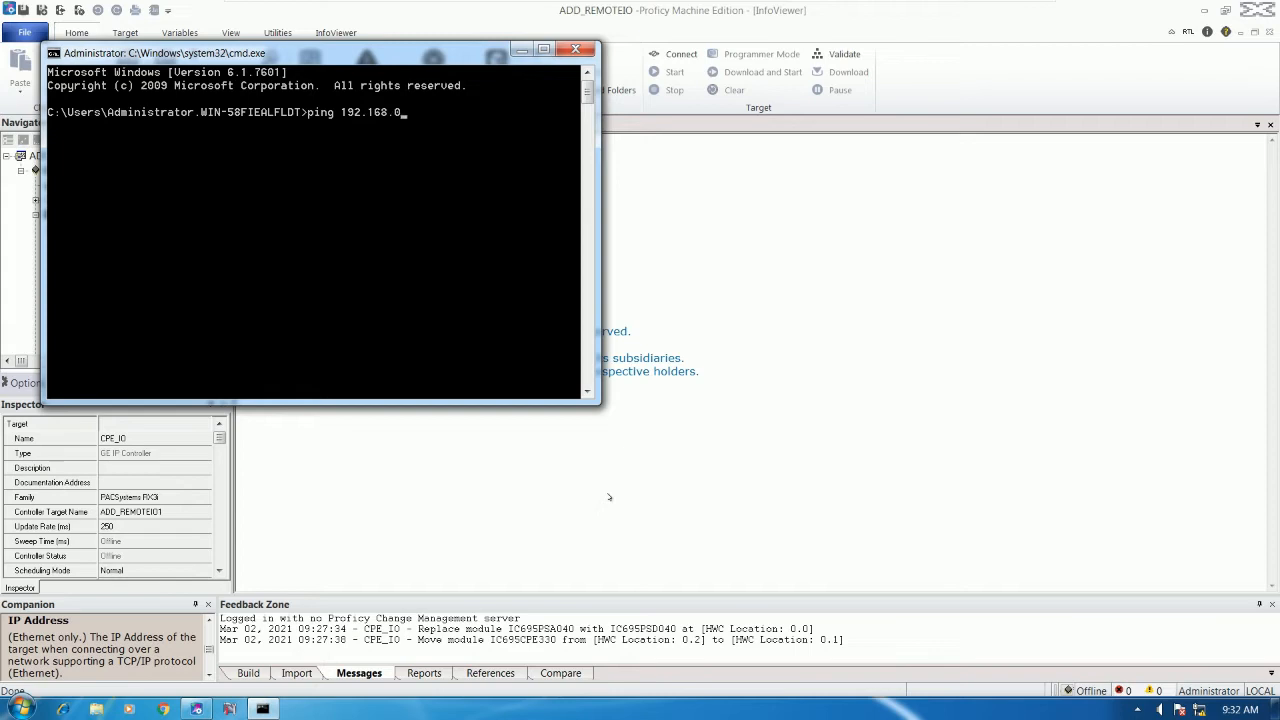
text(0.100)
key(Return)
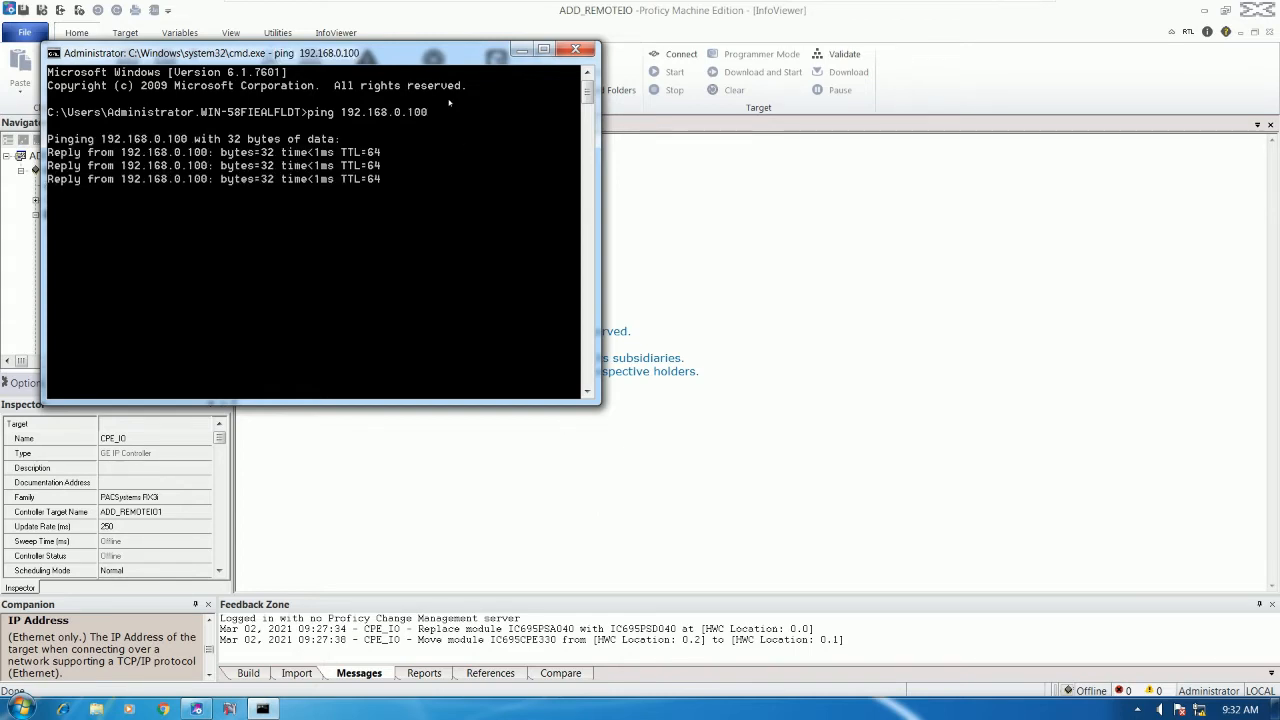
drag(444, 52, 728, 300)
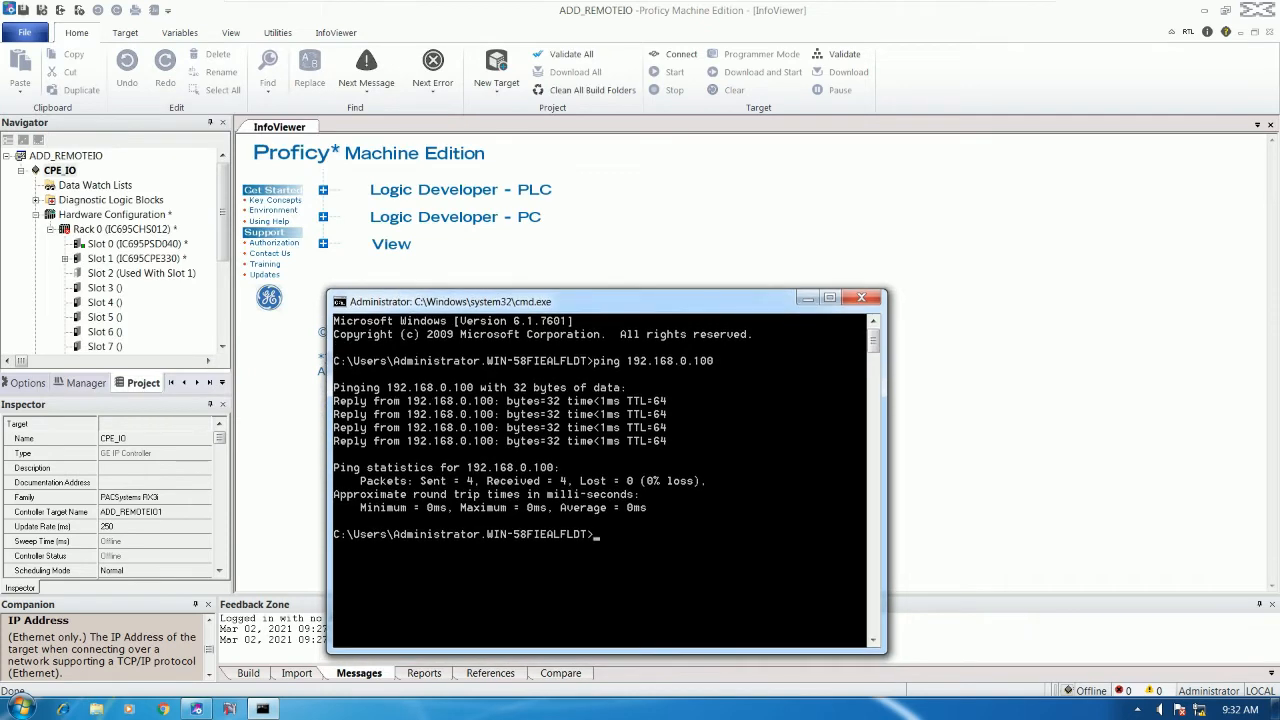
drag(733, 300, 710, 244)
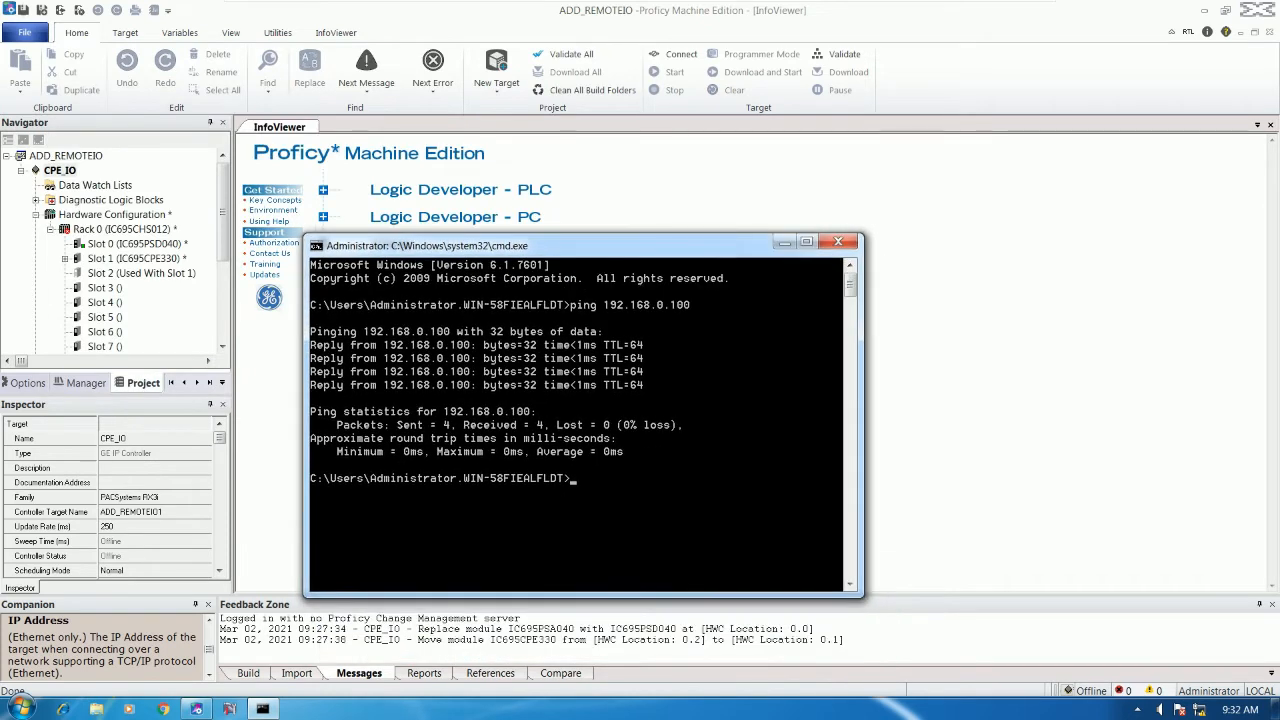
click(838, 242)
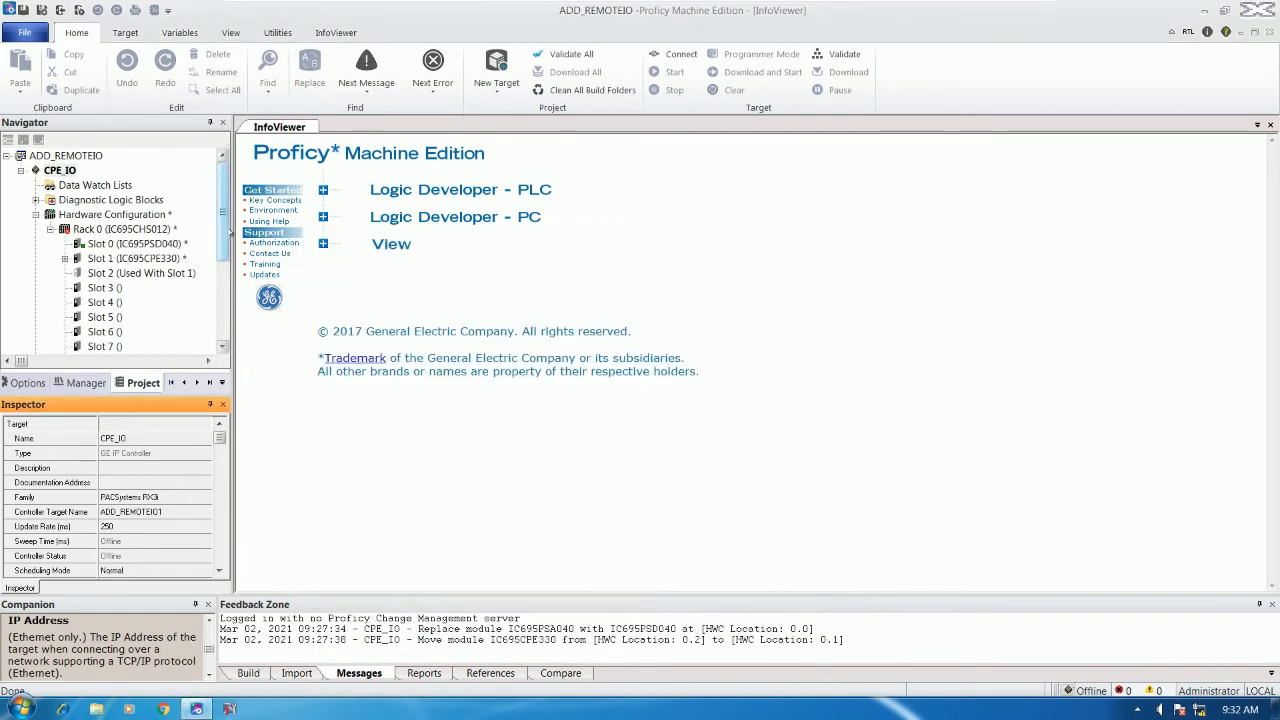
Expand the Slot 1 IC695CPE330 CPU in a widened project tree and select its Ethernet interface
drag(221, 234, 223, 227)
double_click(74, 259)
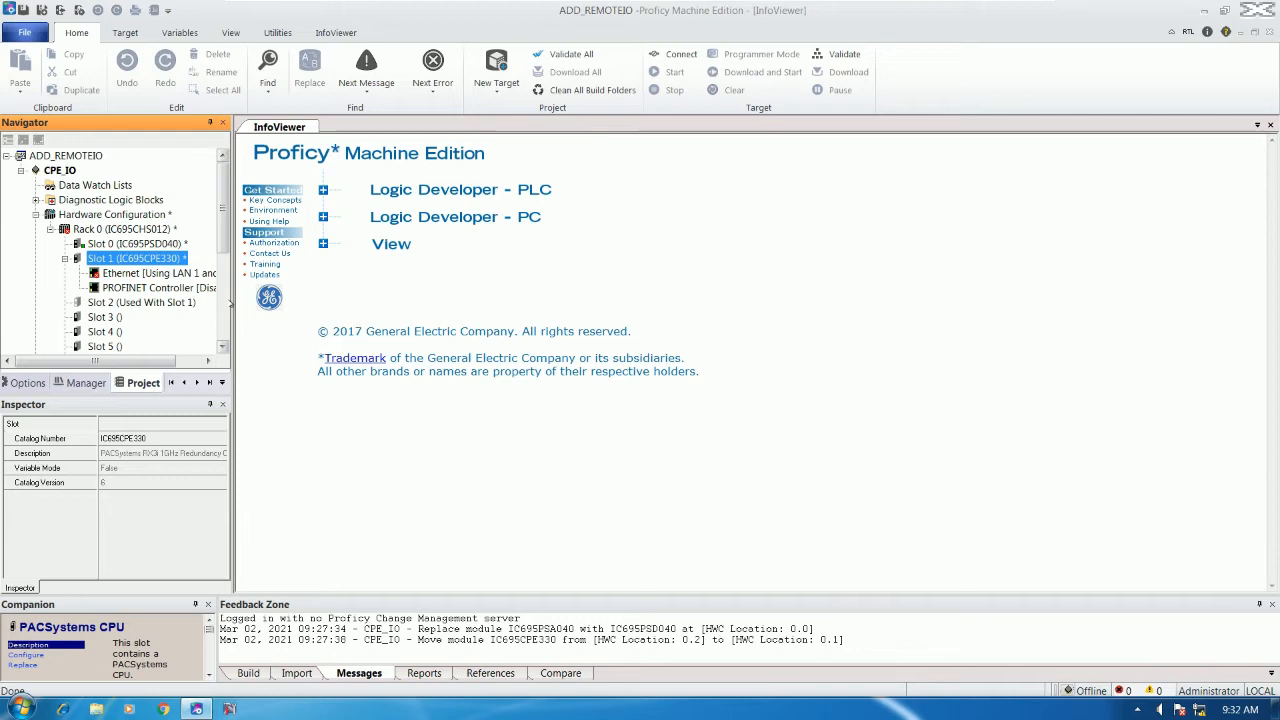
drag(231, 301, 310, 301)
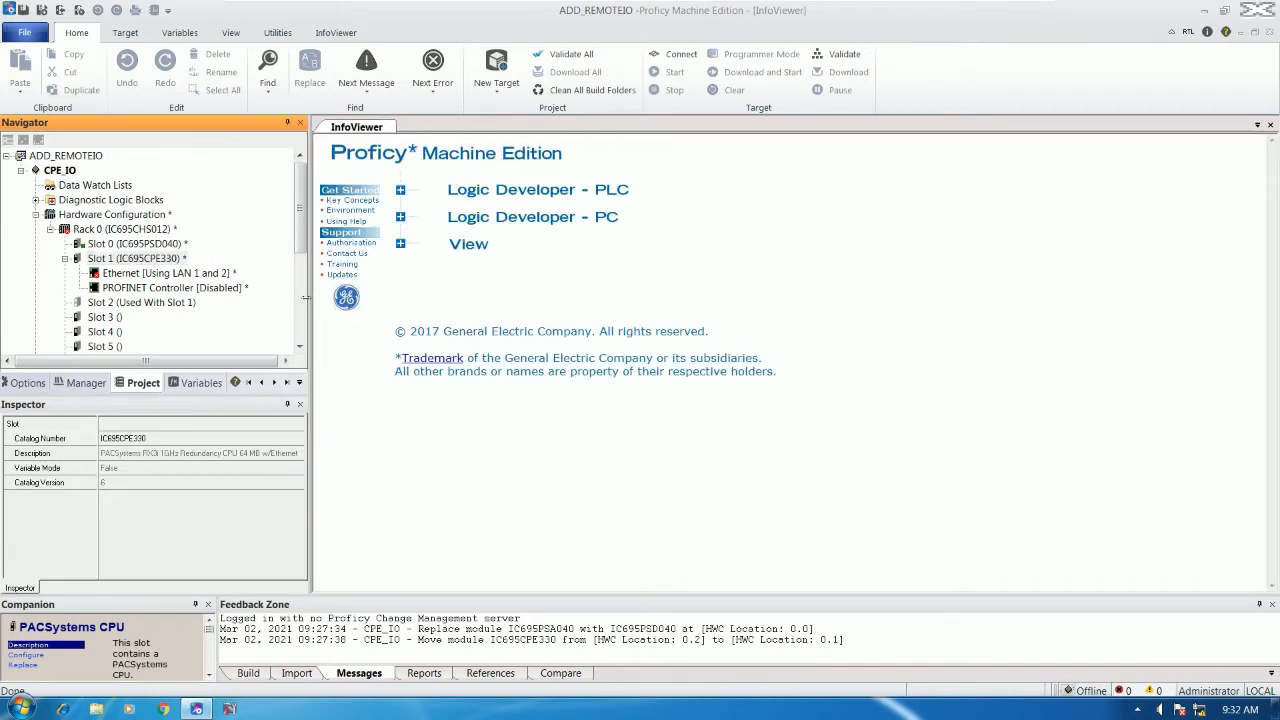
click(193, 275)
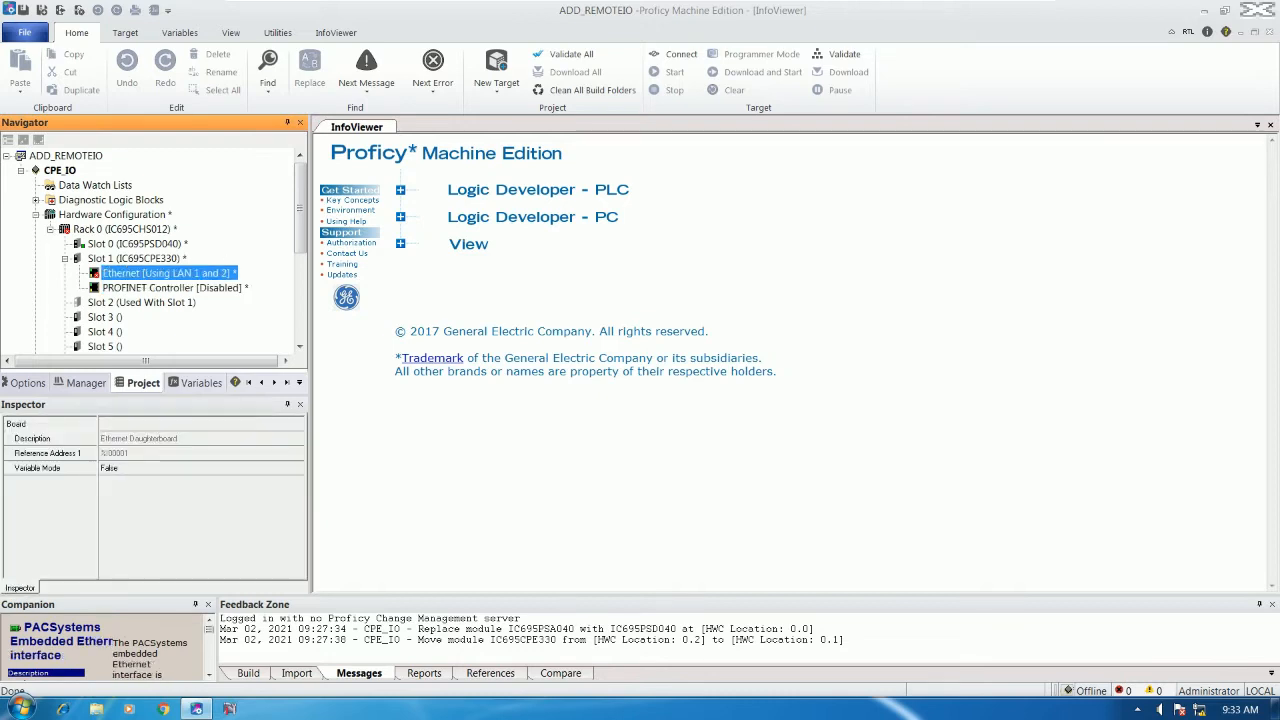
Minimize the virtual machine briefly and review the Ethernet and PROFINET Controller entries under the Slot 1 CPU
mouse_move(880, 5)
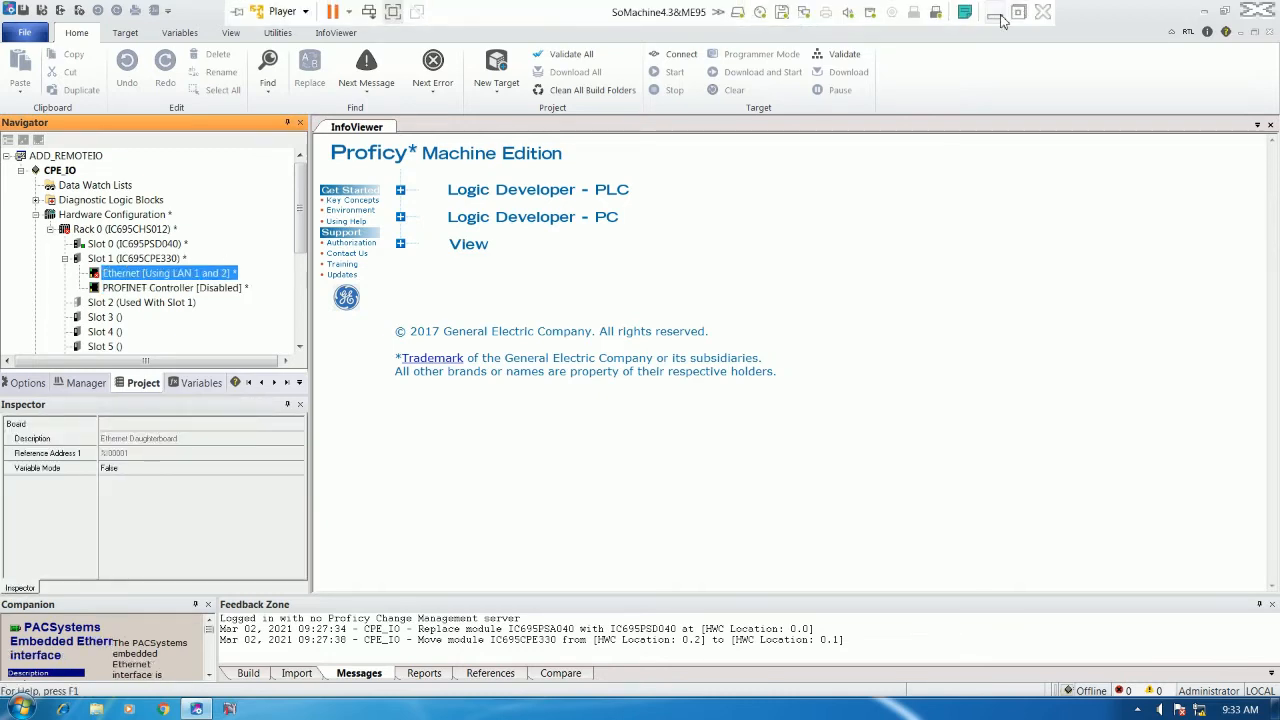
click(999, 13)
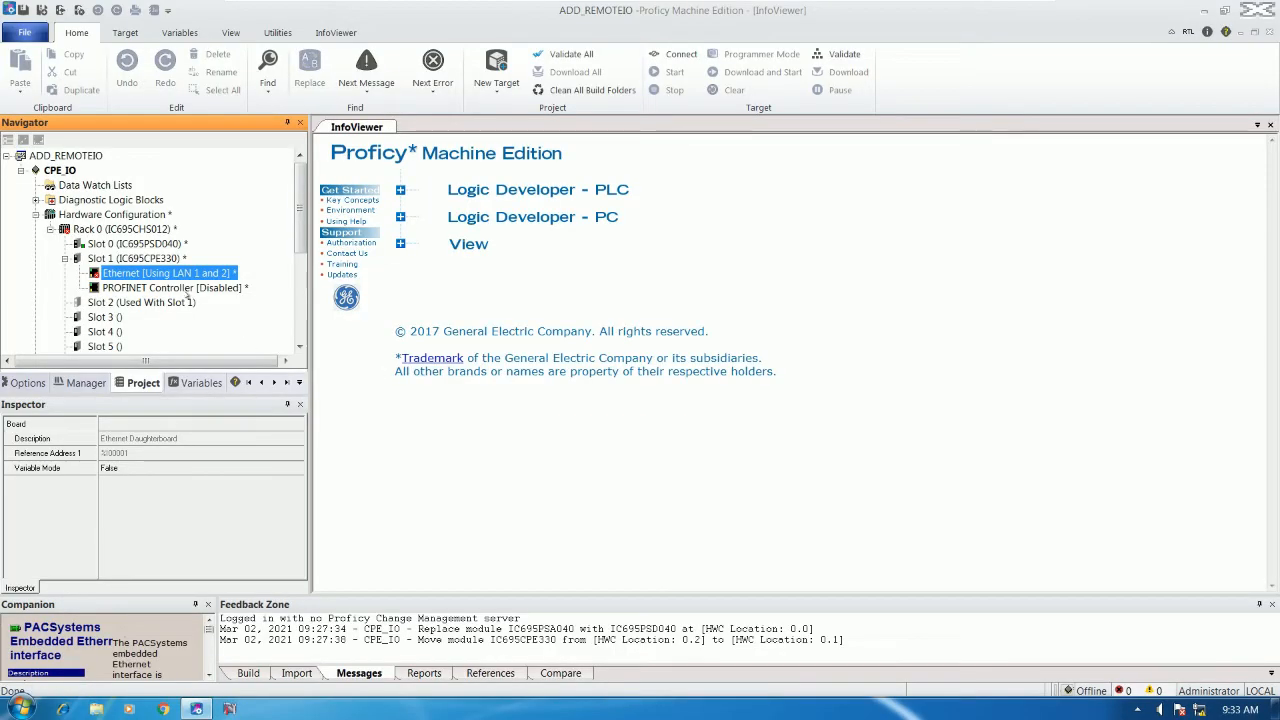
click(185, 290)
click(184, 274)
click(148, 287)
click(150, 273)
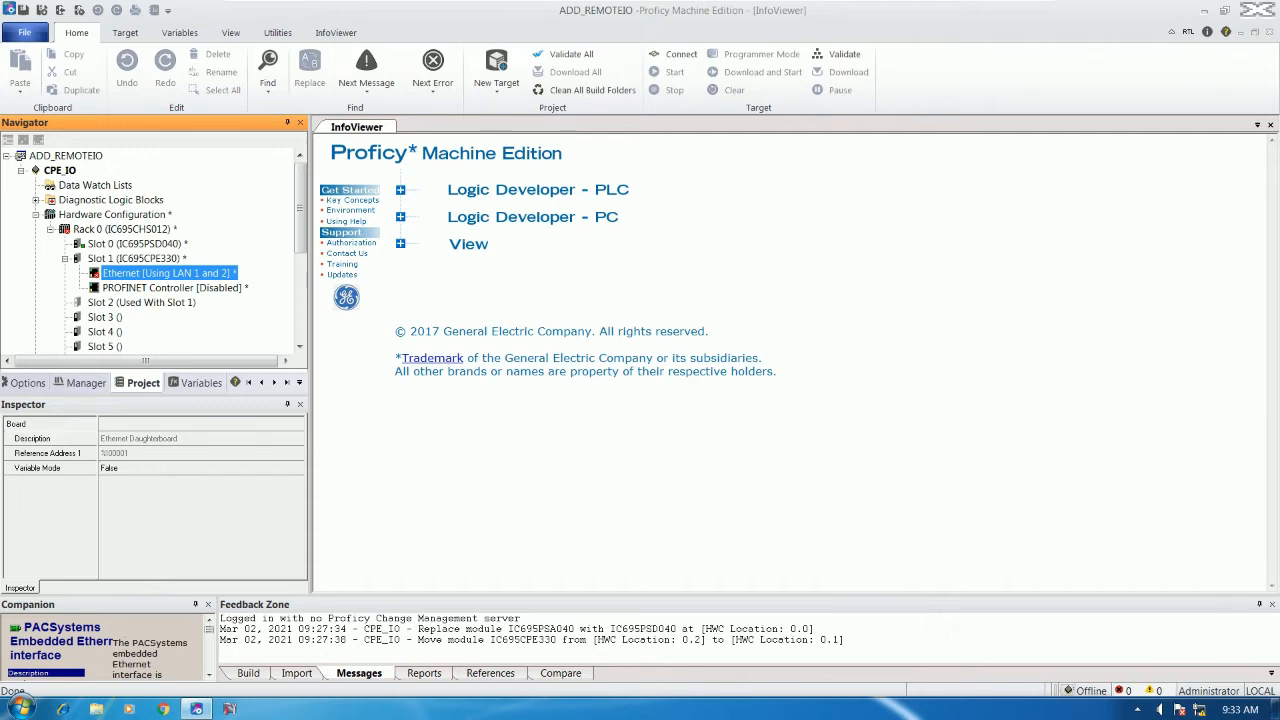
Open the CPU's Ethernet configuration and set Variable Mode to True, accepting the removal of its reference addresses
double_click(168, 273)
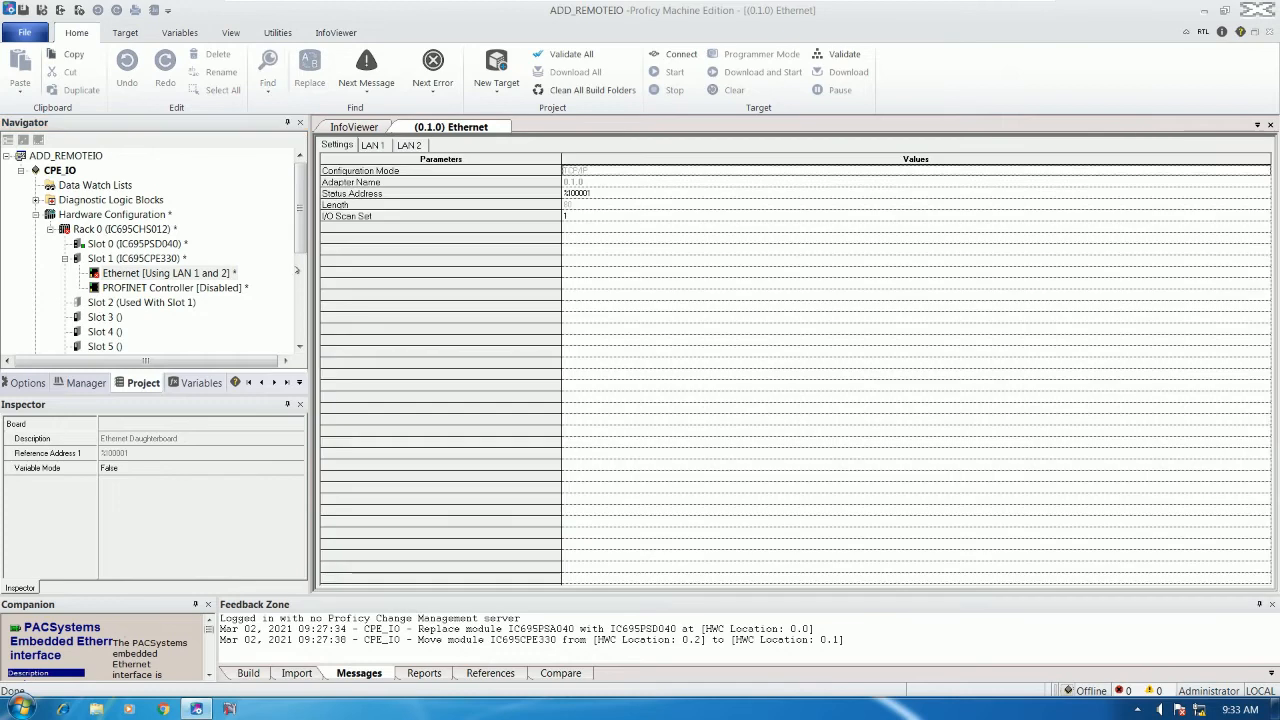
click(125, 468)
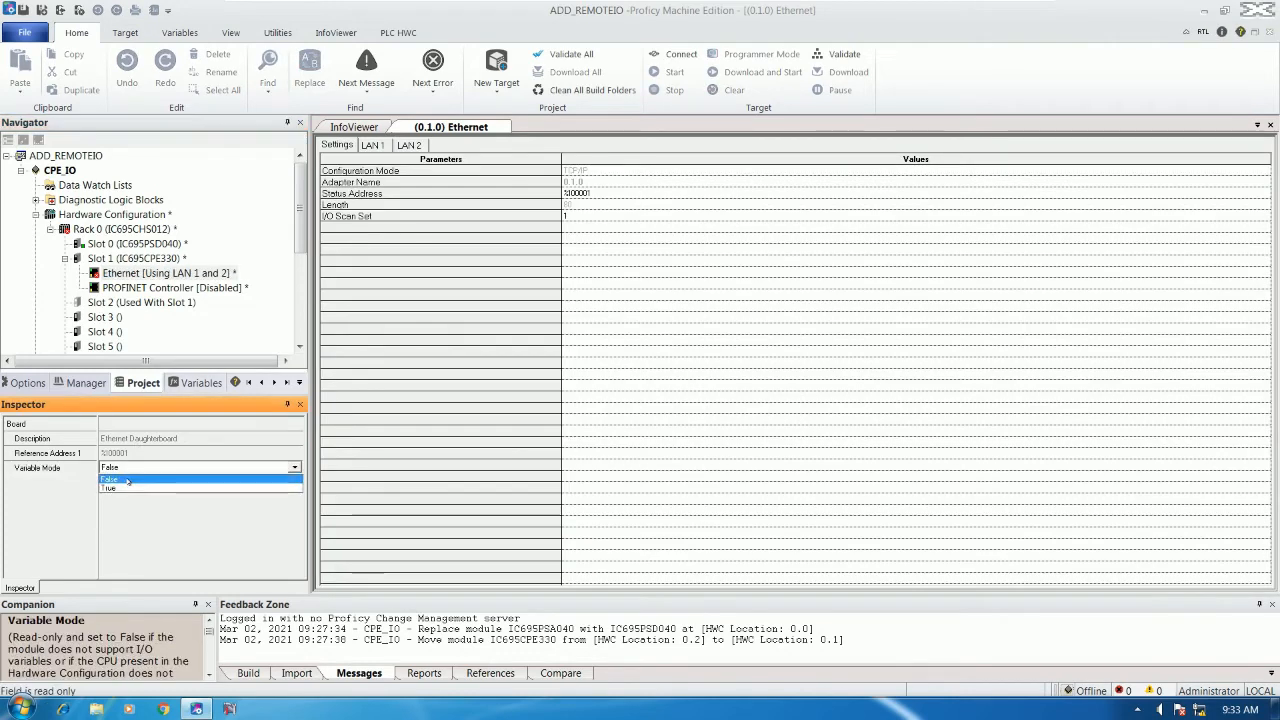
click(128, 488)
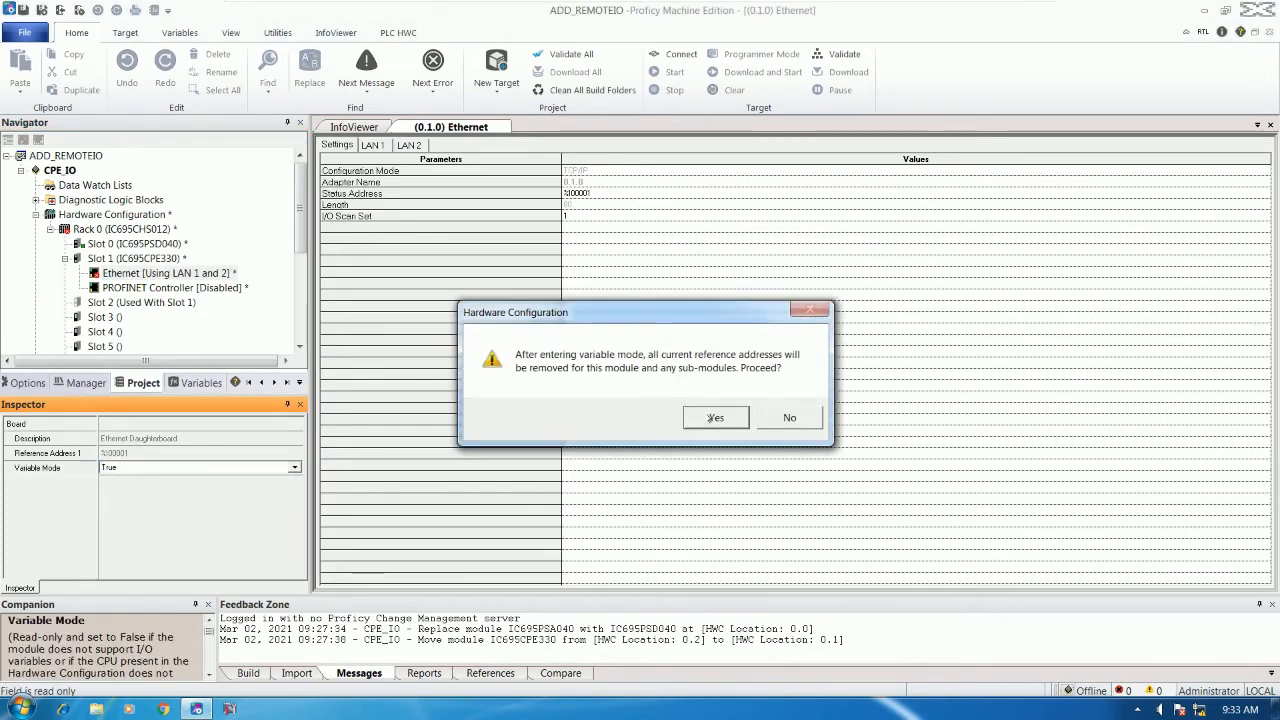
click(716, 417)
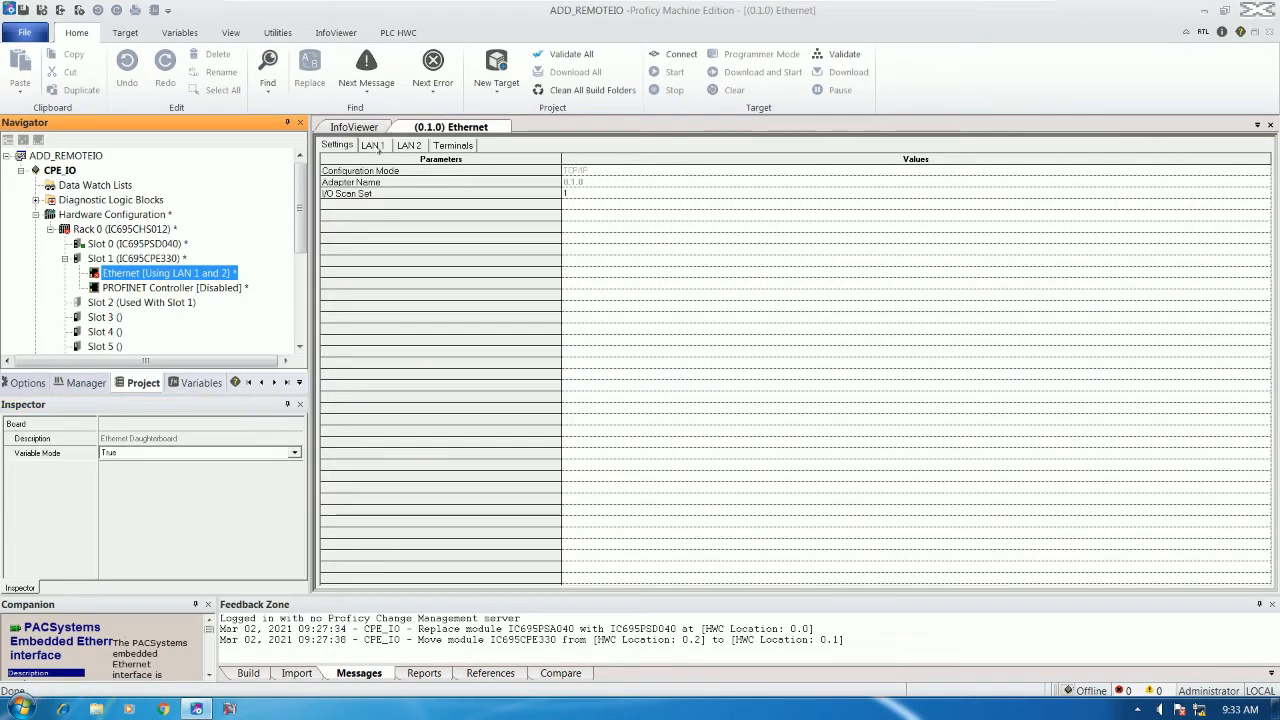
Set the Ethernet interface's LAN 1 IP address to 192.168.0.100 and its subnet mask to 255.255.255.0
click(376, 146)
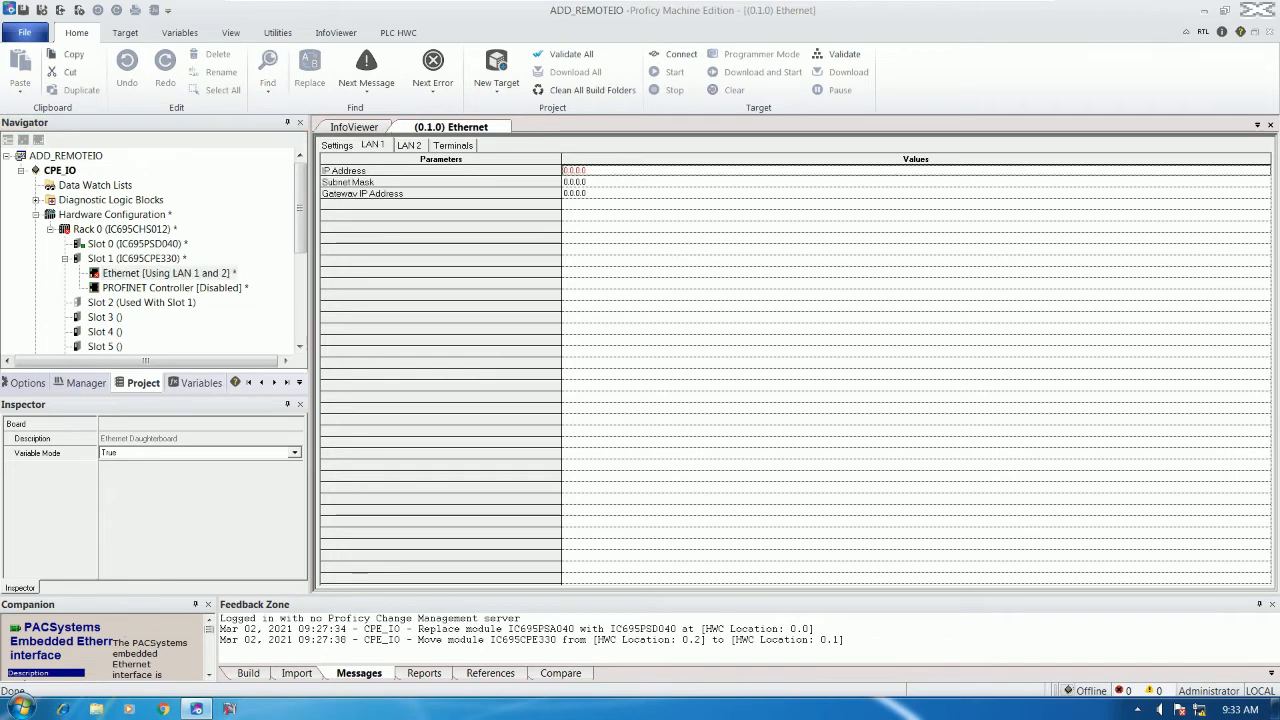
click(690, 171)
text(1)
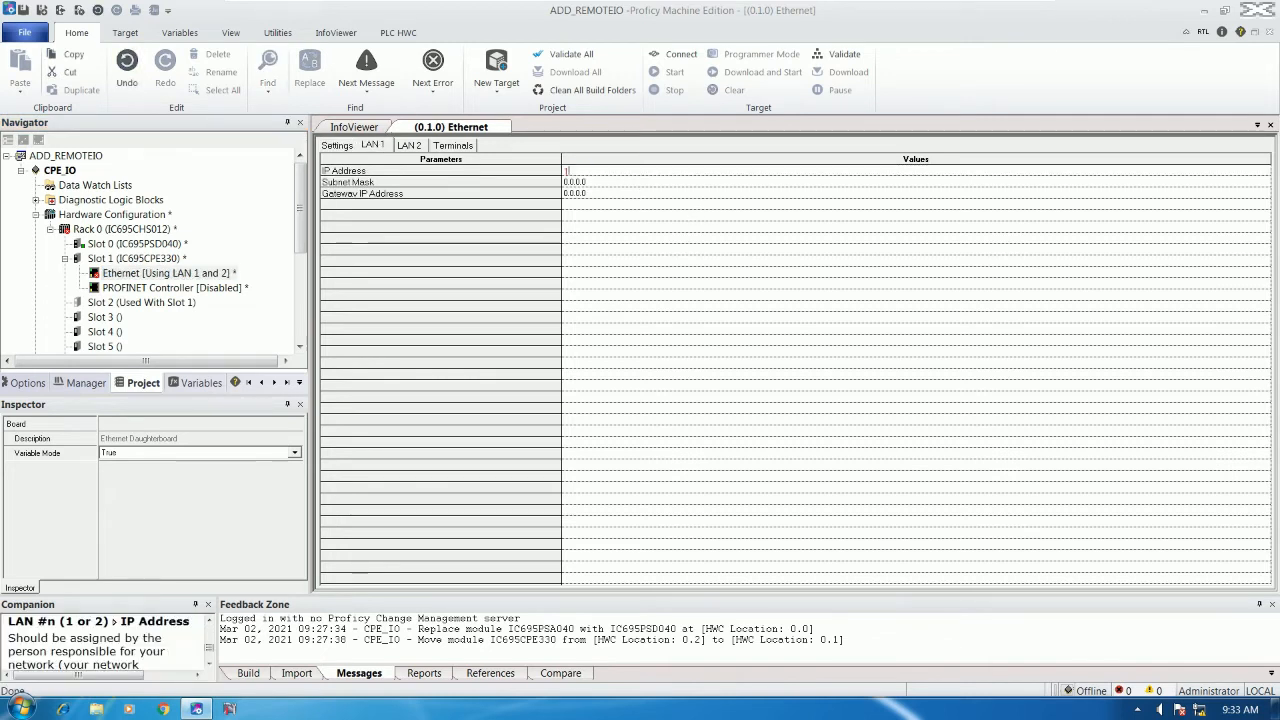
text(92.168)
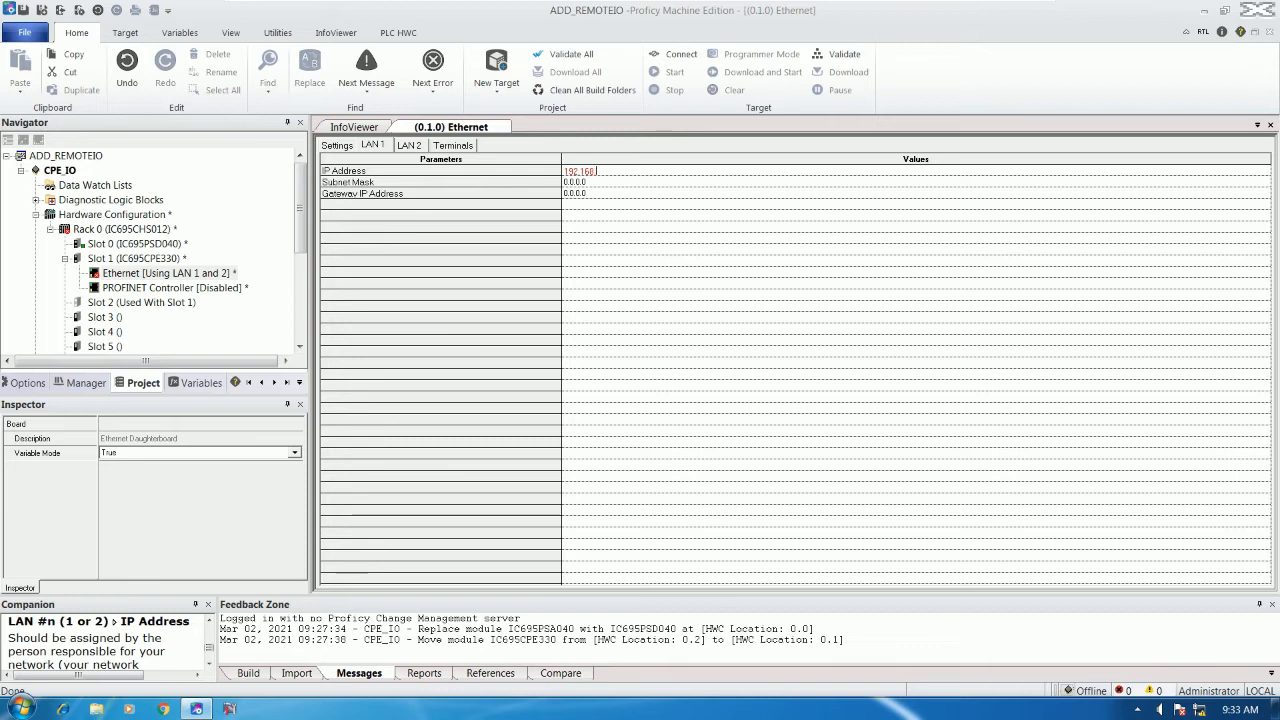
text(.0.100)
key(Return)
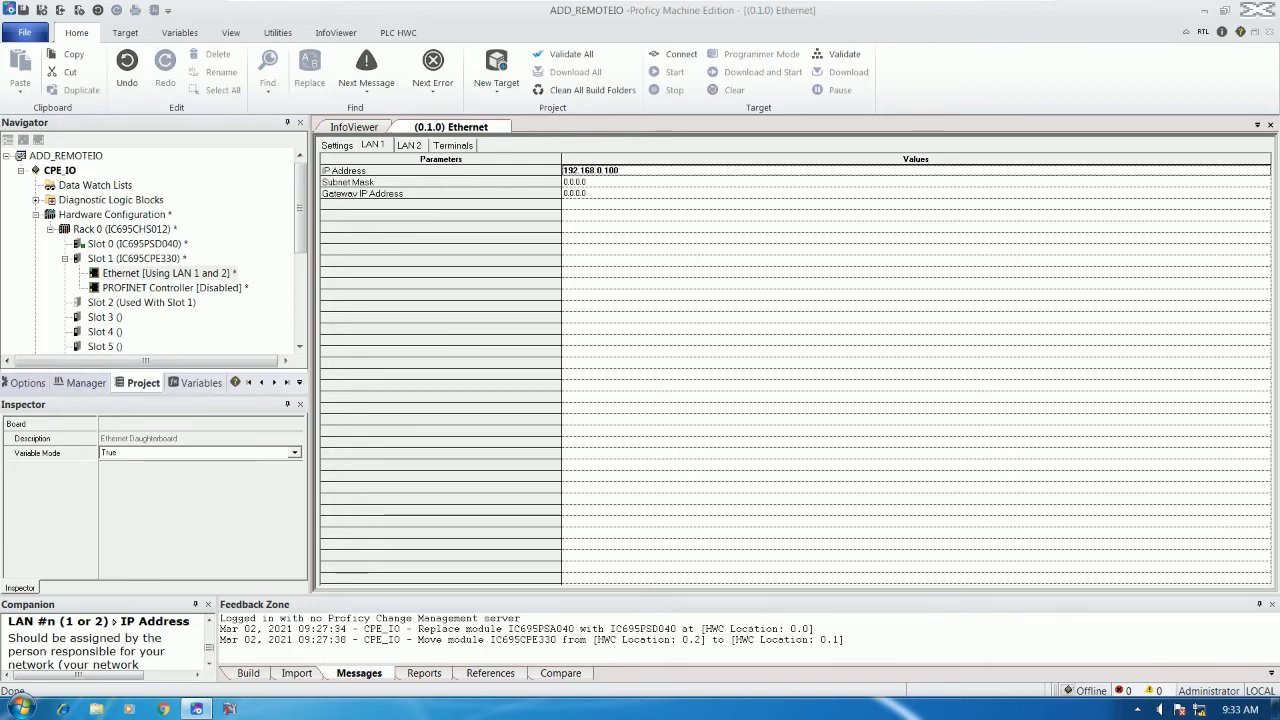
click(632, 185)
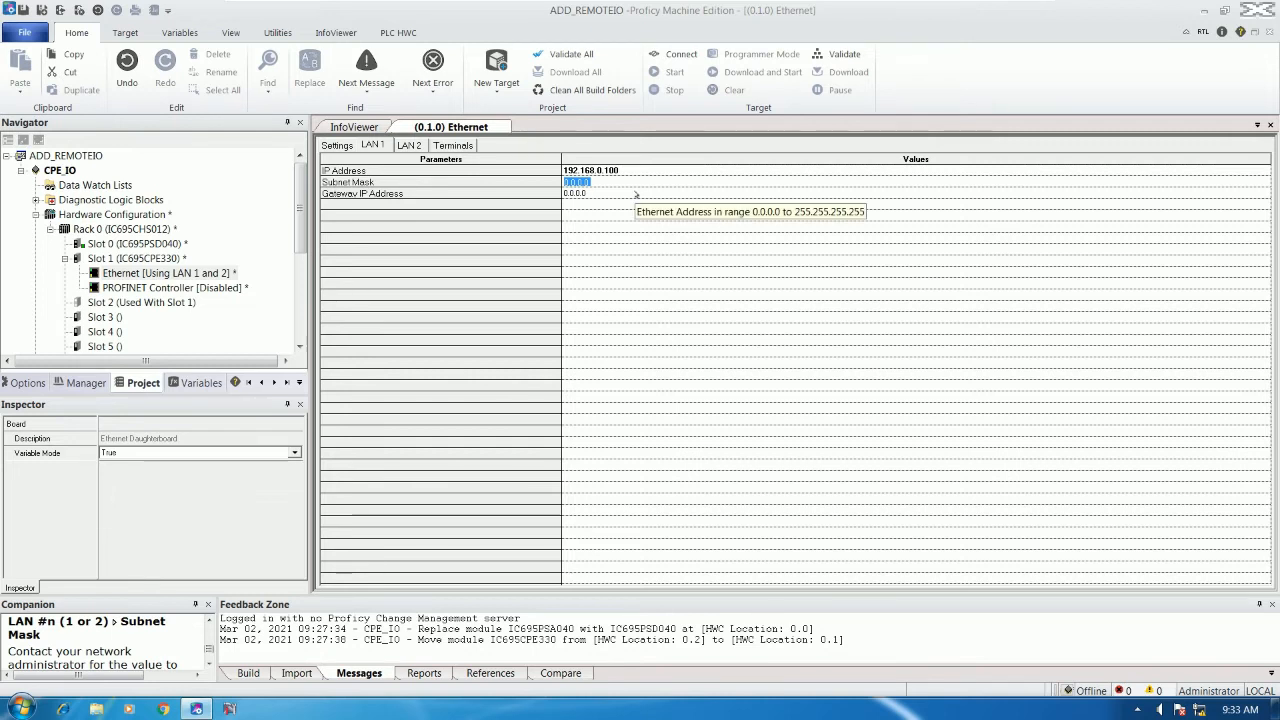
text(255.255)
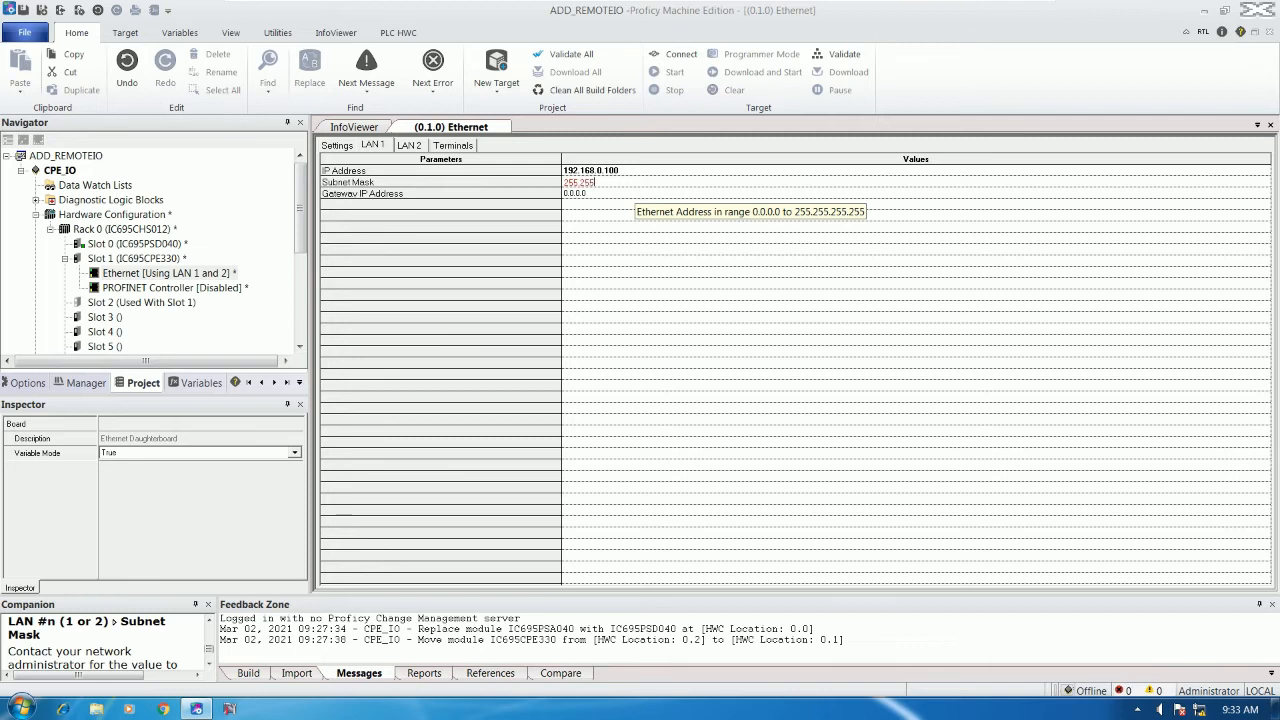
text(.255.0)
key(Return)
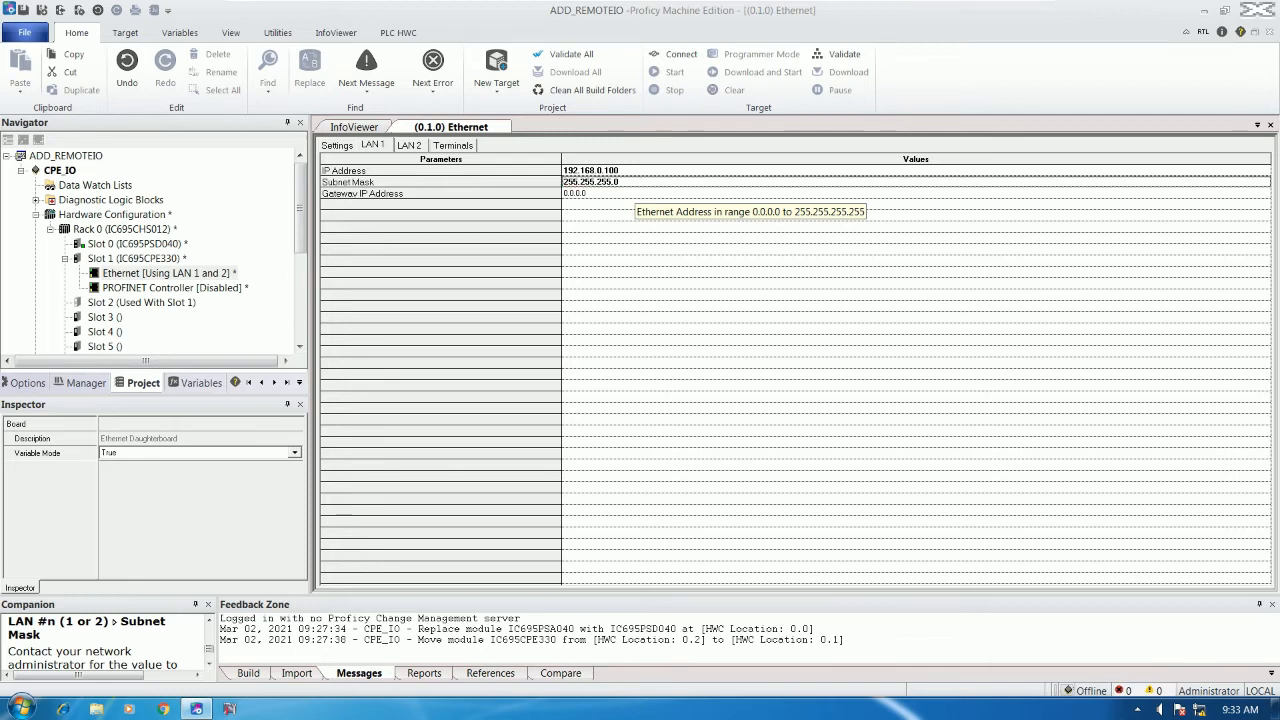
Set the Ethernet interface's LAN 2 IP address to 192.168.32.1
click(404, 146)
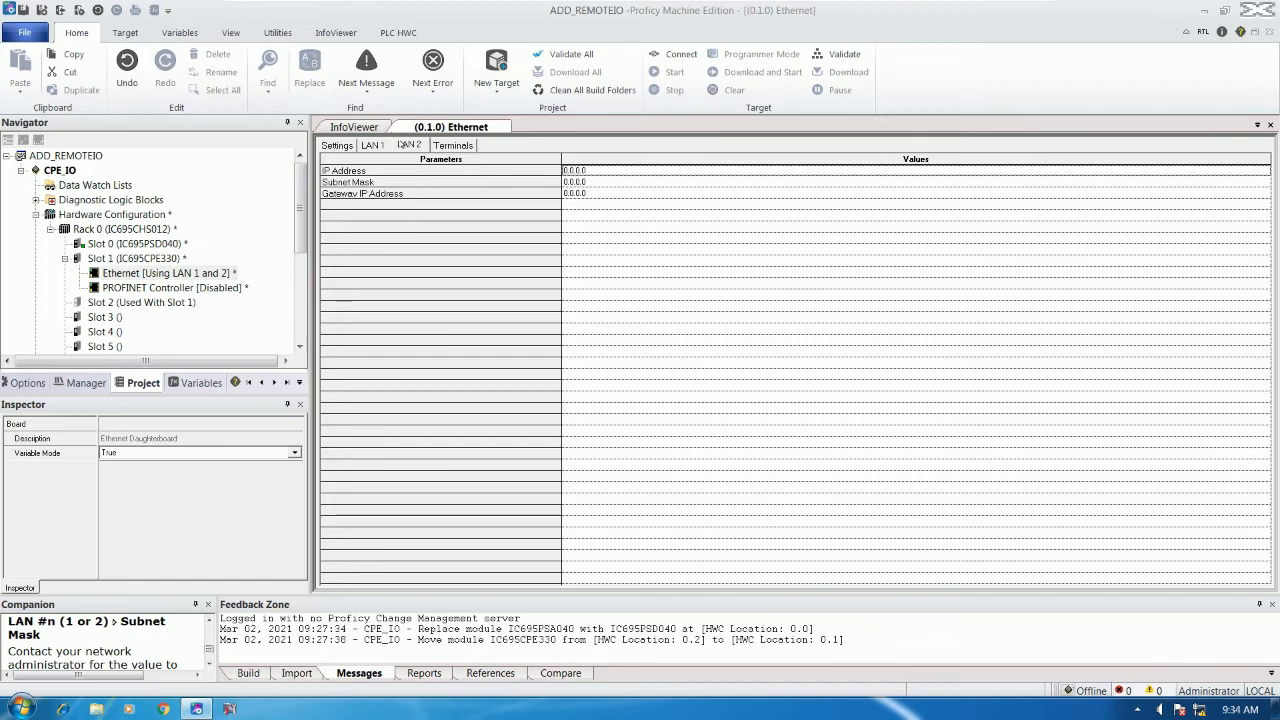
click(576, 171)
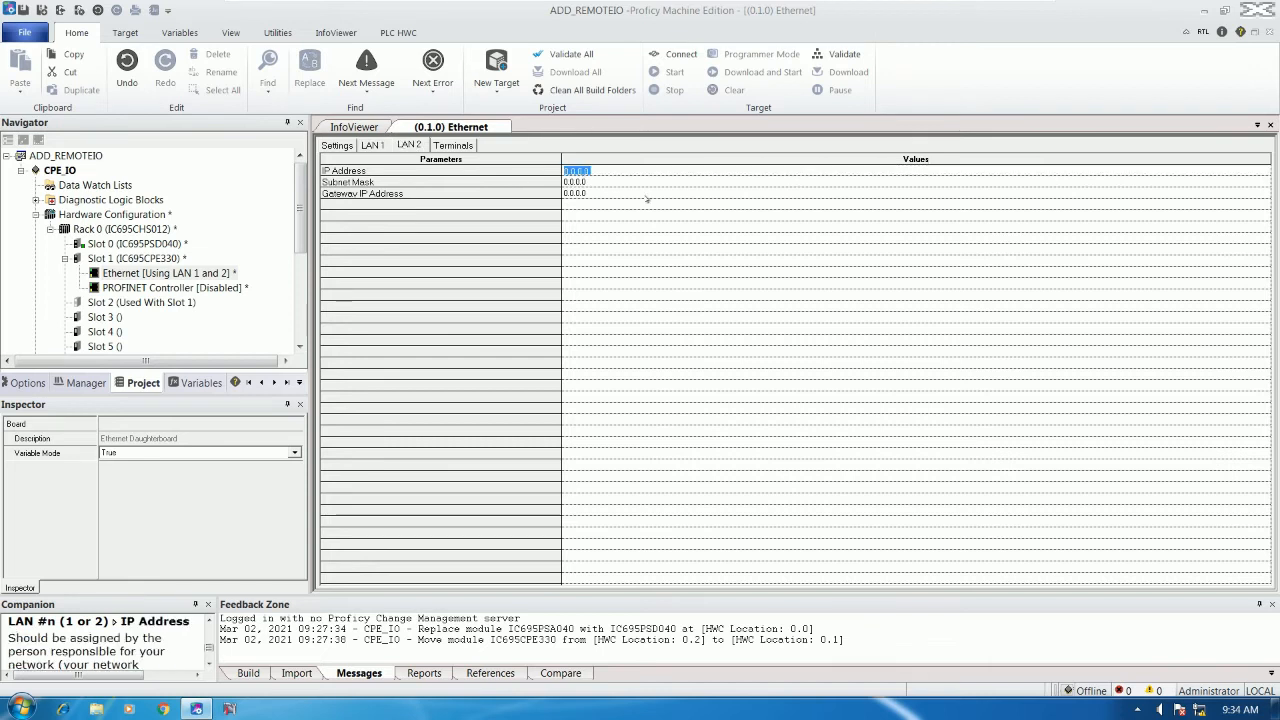
text(192.168.32.)
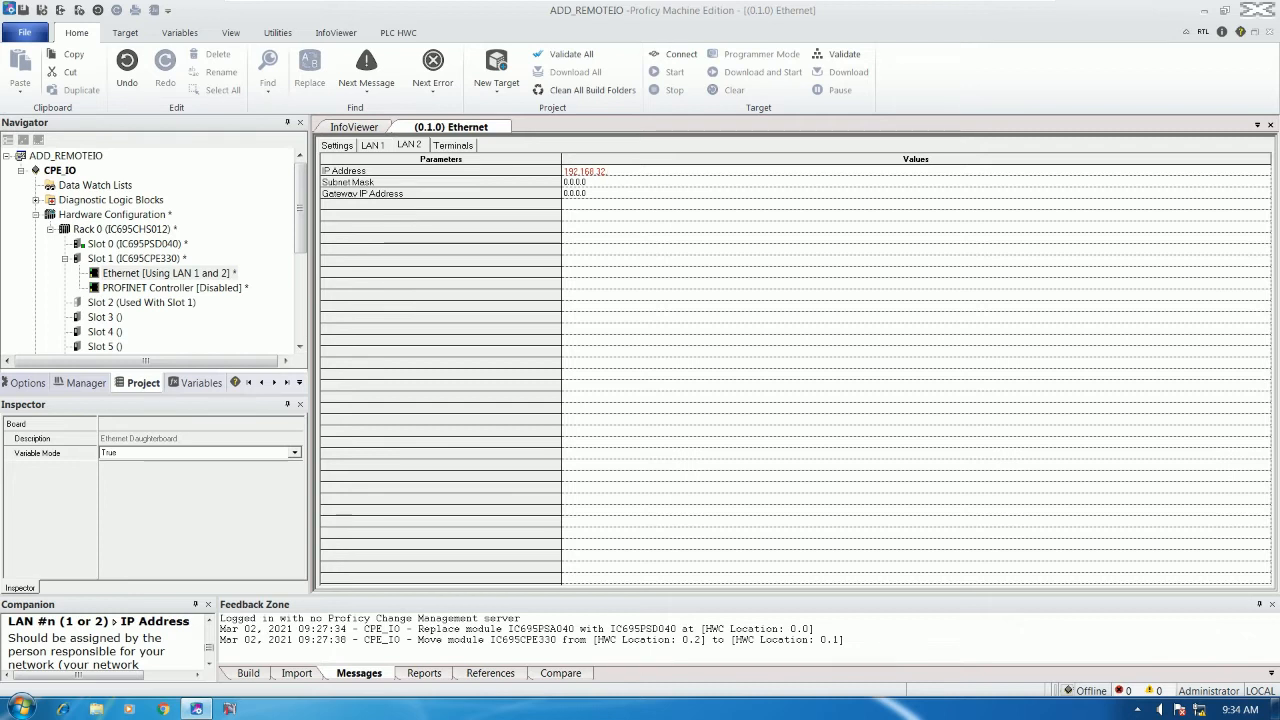
text(1)
key(Return)
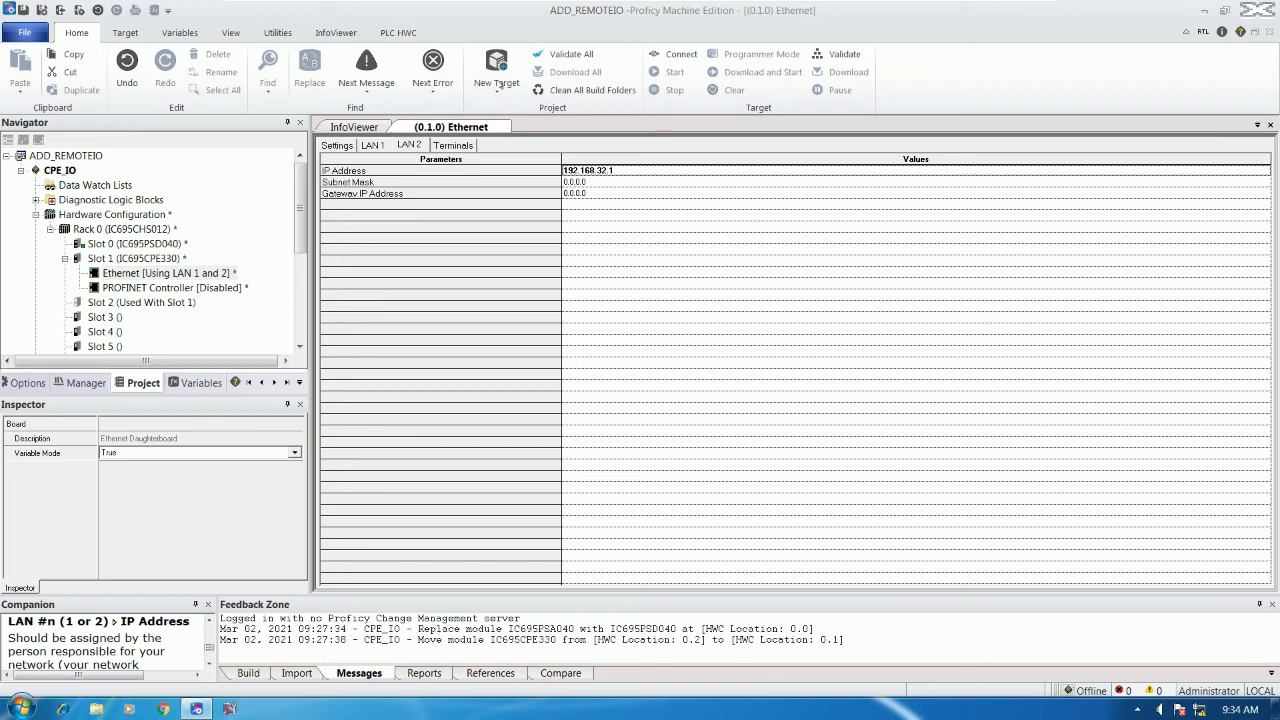
Compare the LAN 2 IP address and subnet mask settings with those of LAN 1
click(598, 184)
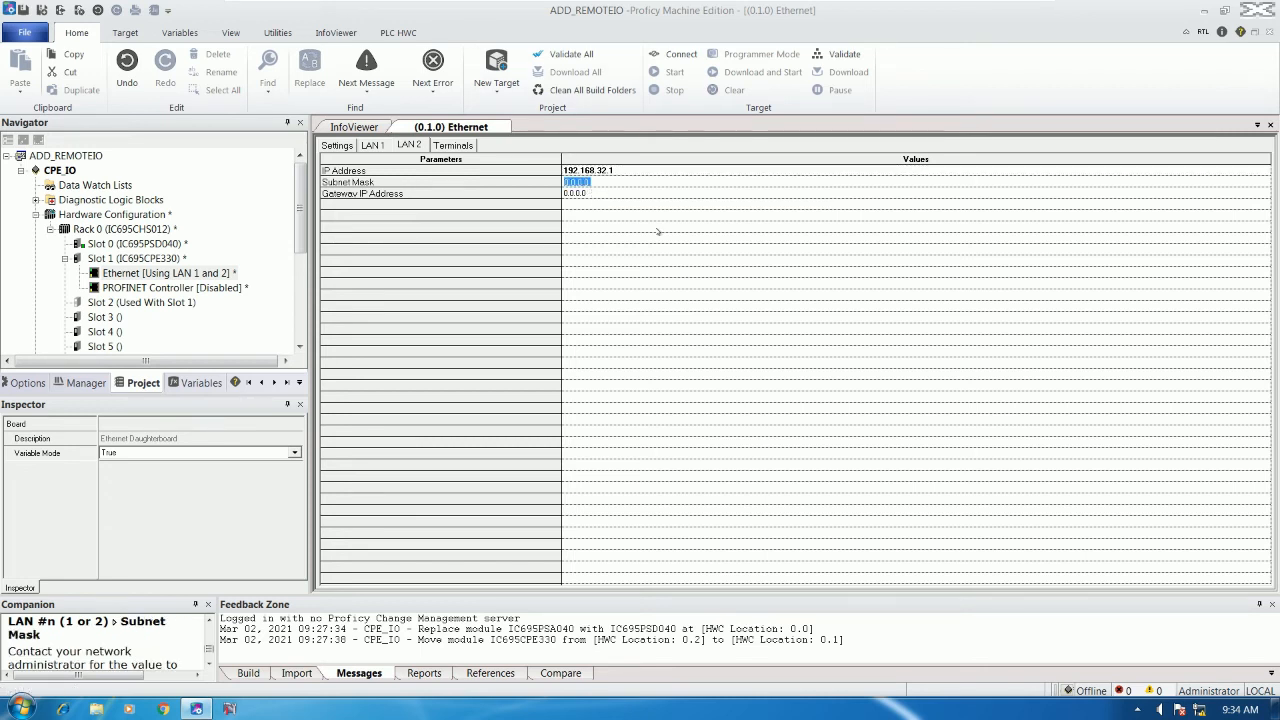
click(630, 172)
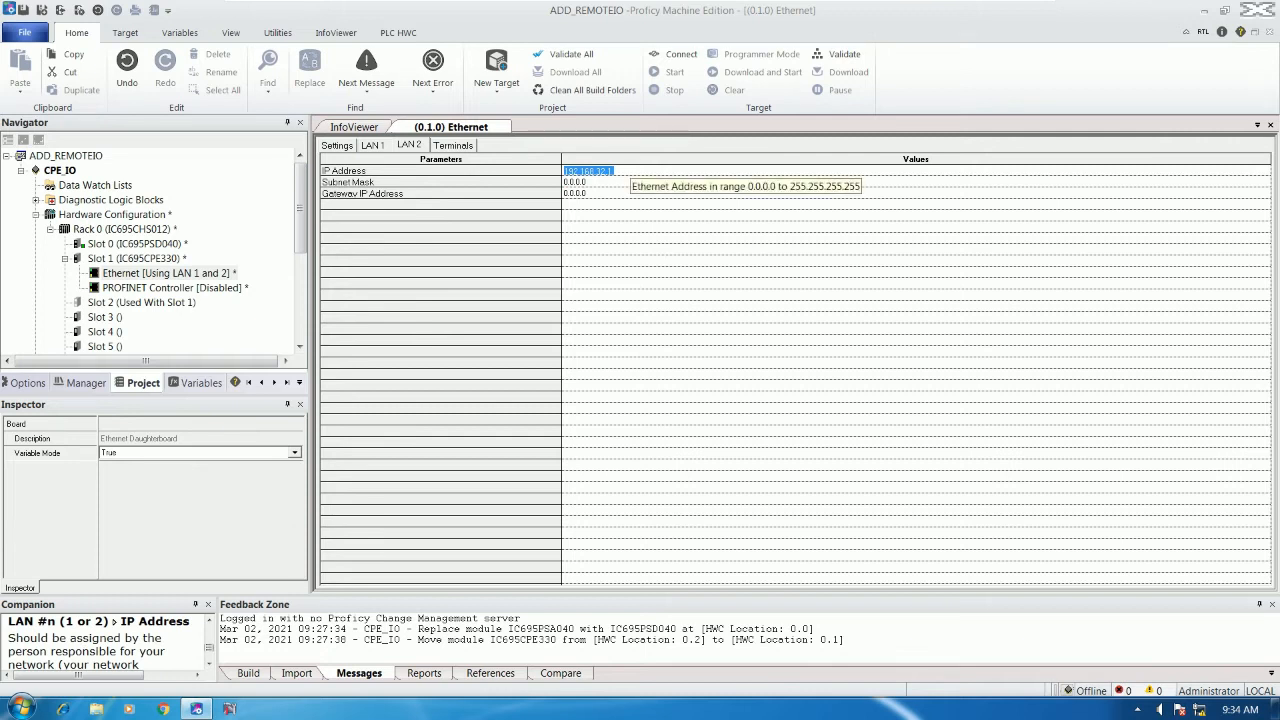
click(373, 145)
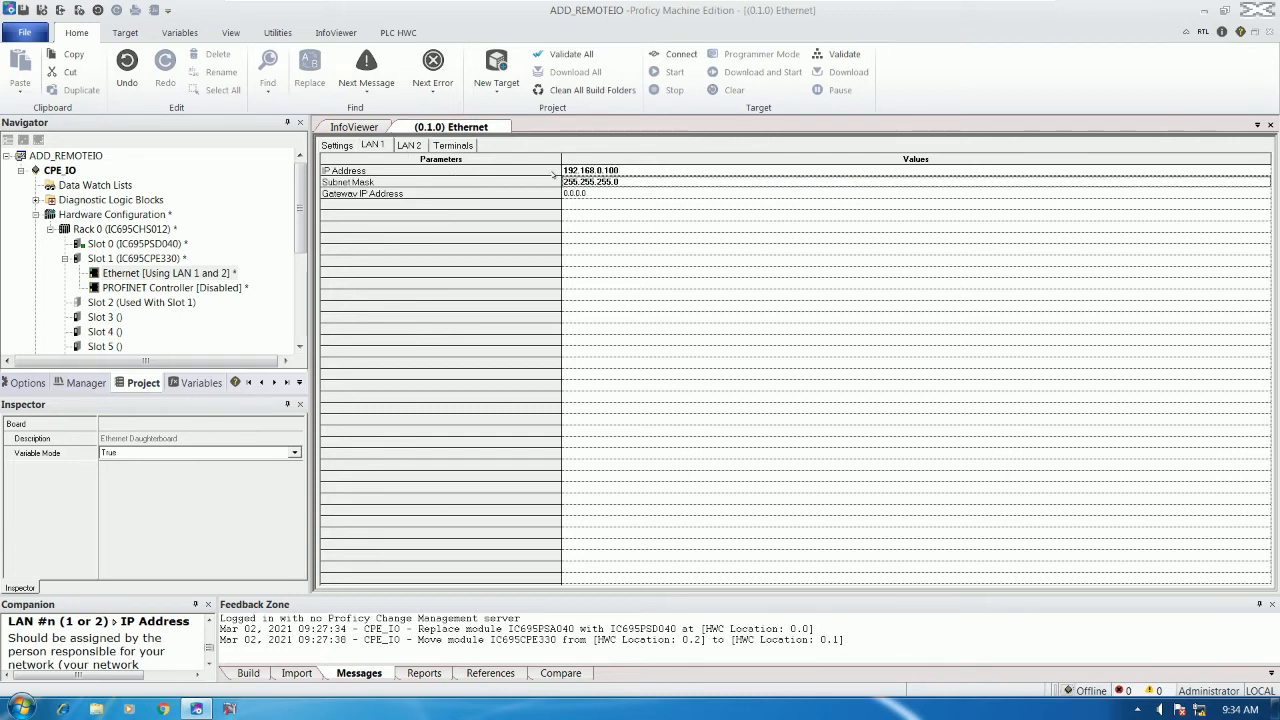
click(405, 145)
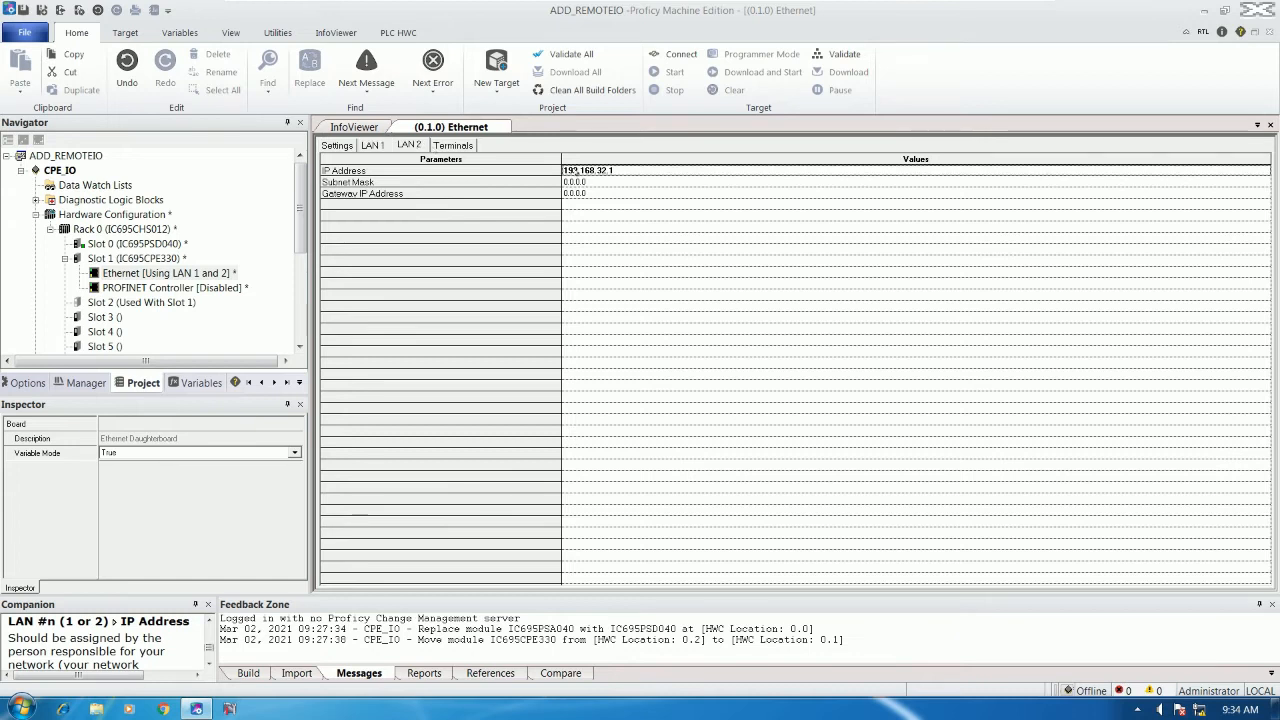
Set the Ethernet interface's LAN 2 subnet mask to 255.255.255.0, matching LAN 1
click(373, 145)
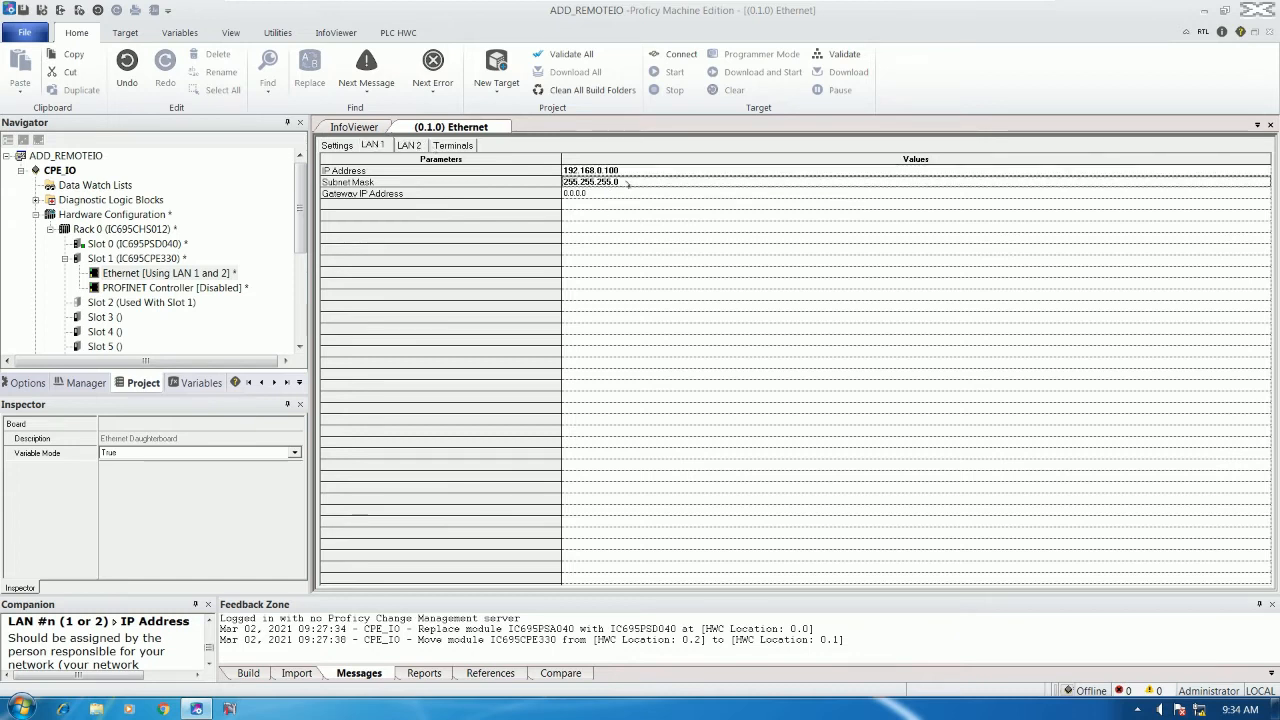
click(409, 145)
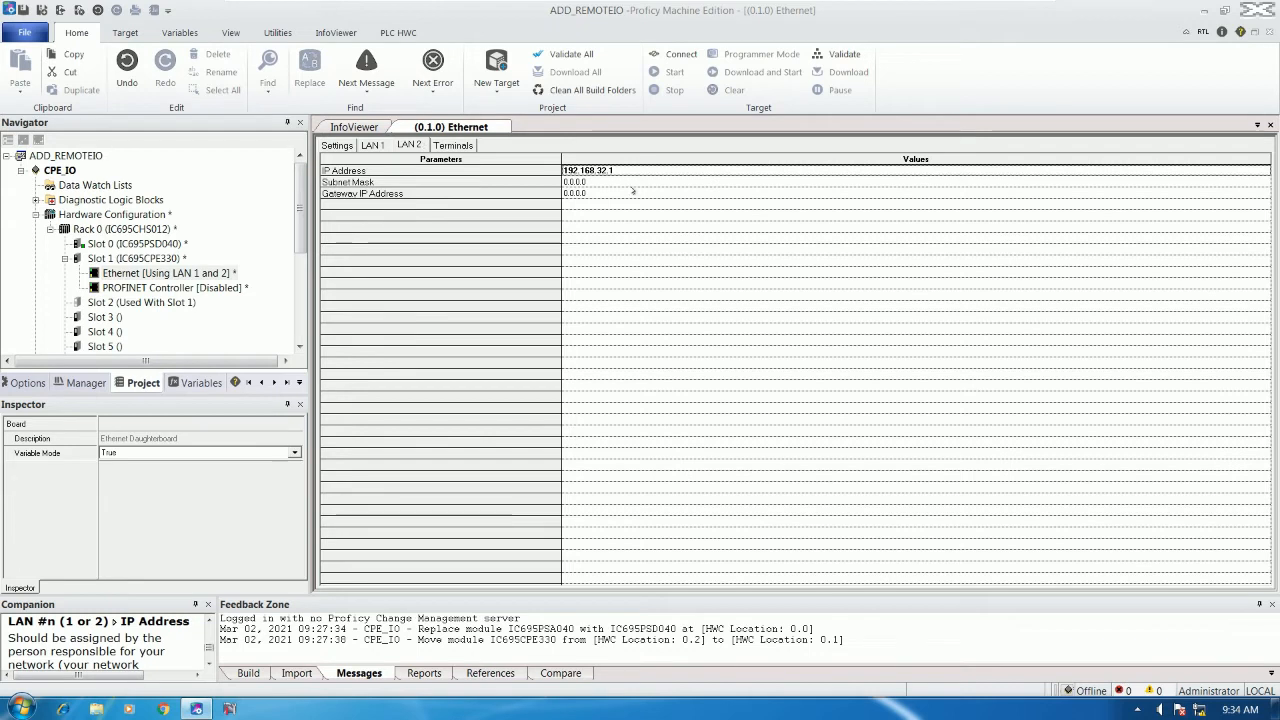
click(619, 183)
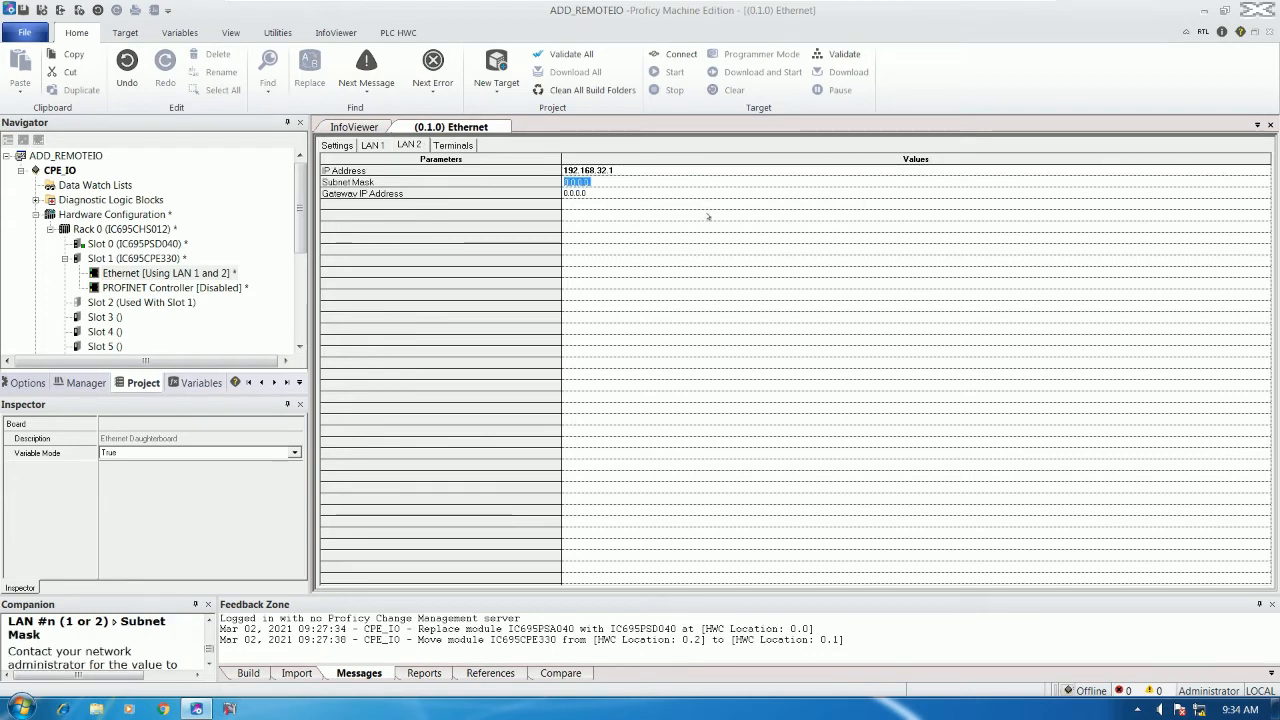
text(255.255.255.0)
key(Return)
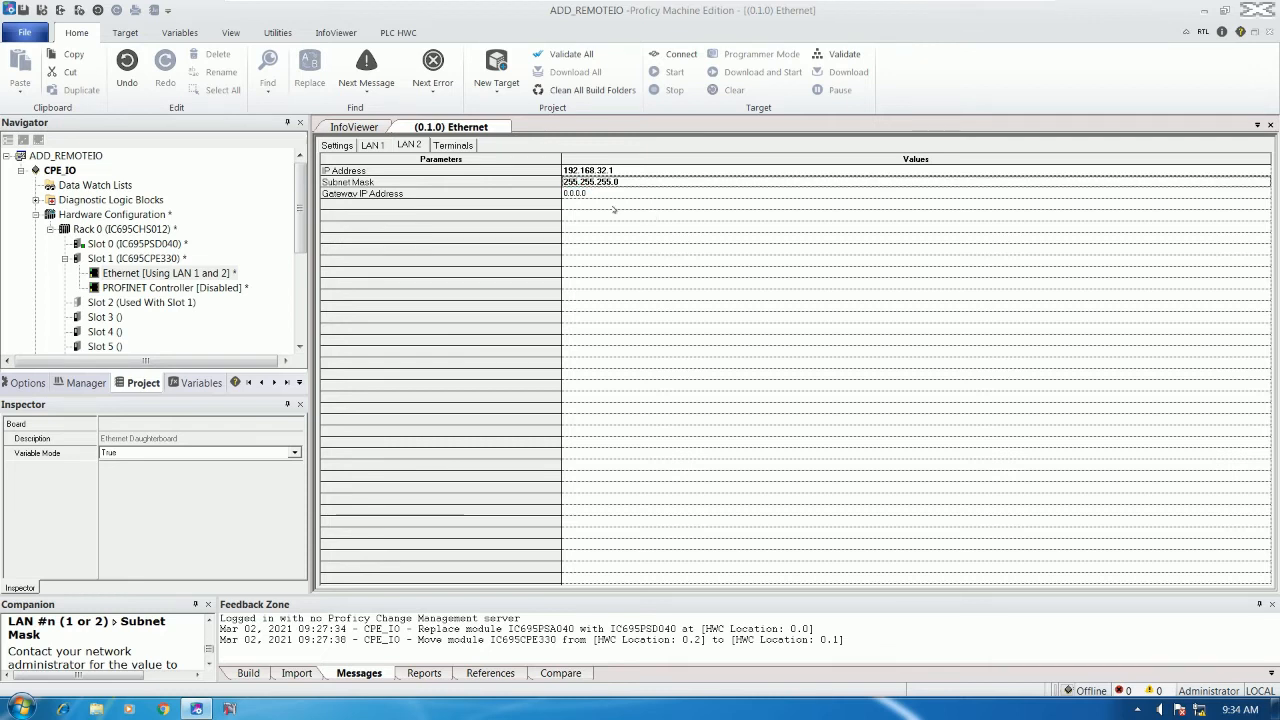
Map a new variable named N01S01CPE330 to status terminal I1 of the Ethernet interface
click(458, 146)
right_click(381, 190)
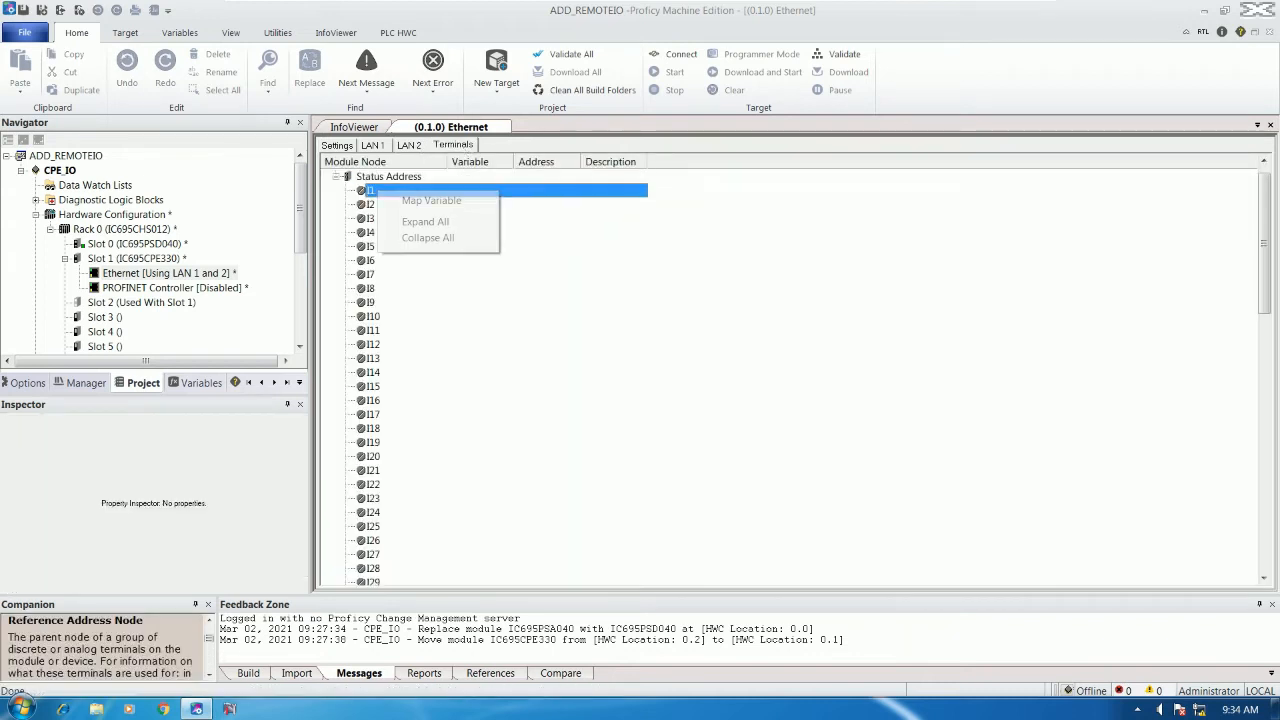
click(412, 200)
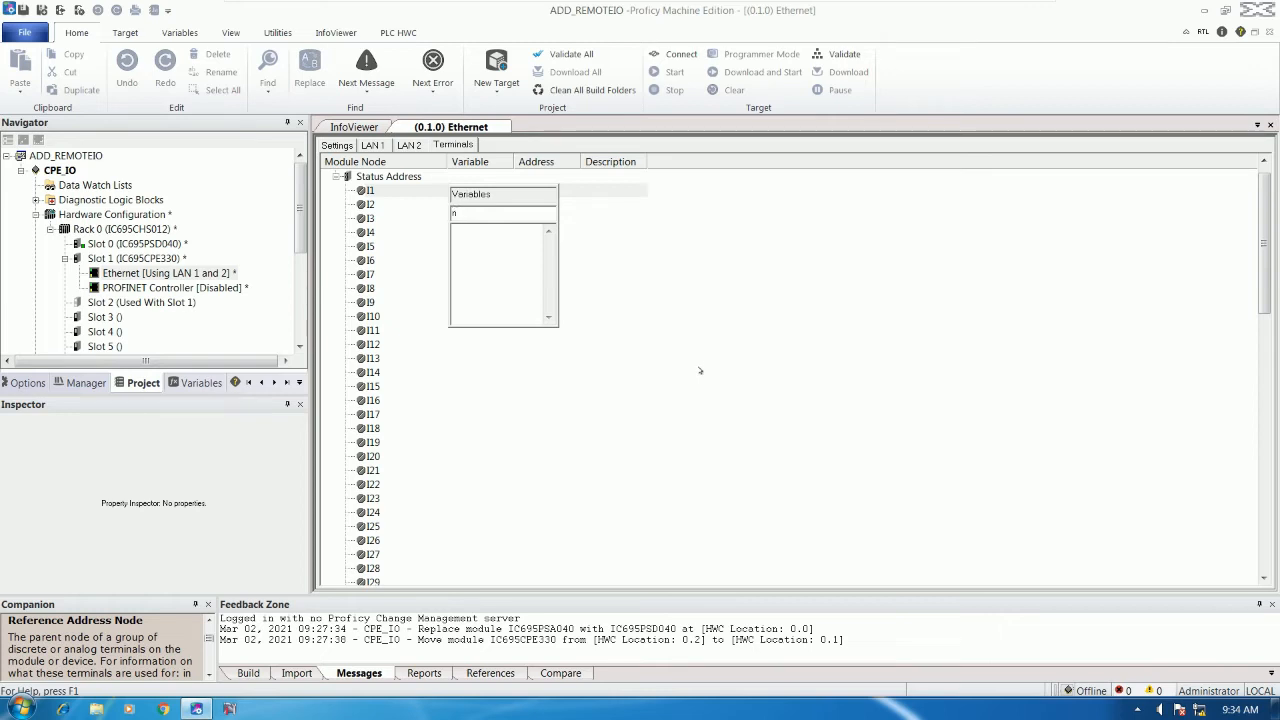
text(N)
text(0)
text(1S)
text(01ETH)
key(BackSpace)
key(BackSpace)
key(BackSpace)
text(CPE330)
key(Return)
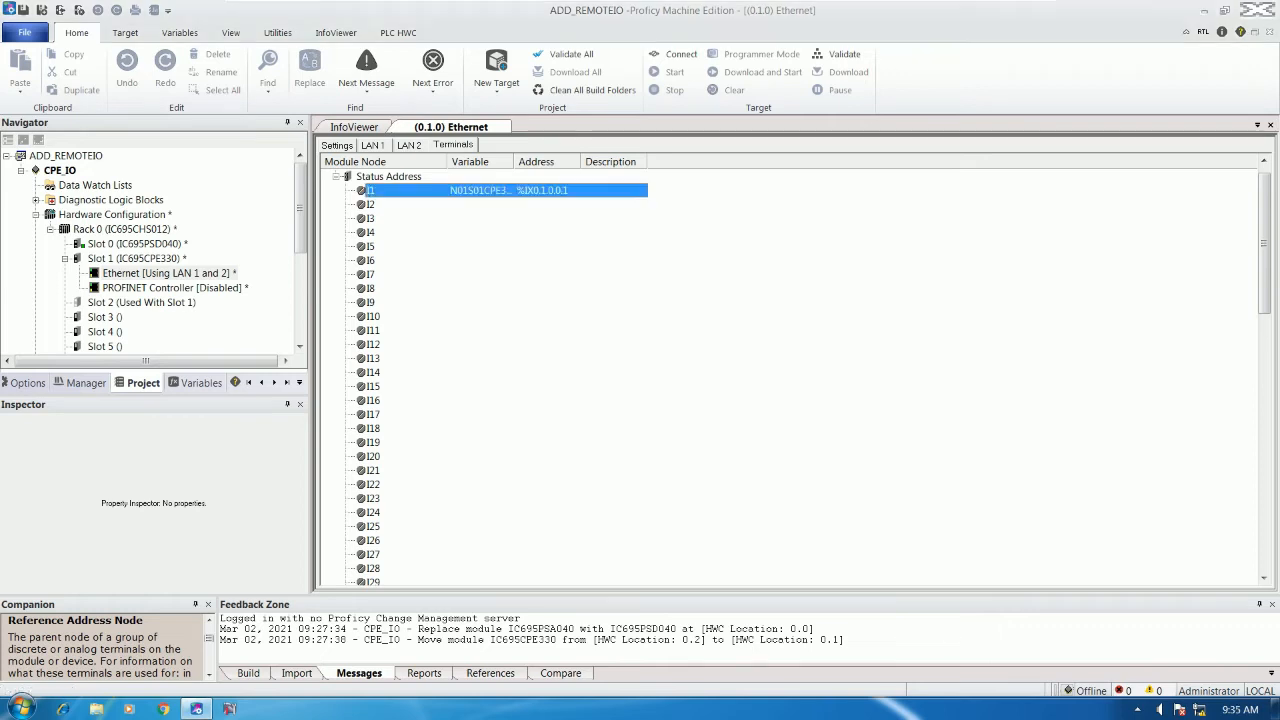
Set Array Dimension 1 of the N01S01CPE330 variable to 80 to cover all status terminals through I80
click(160, 482)
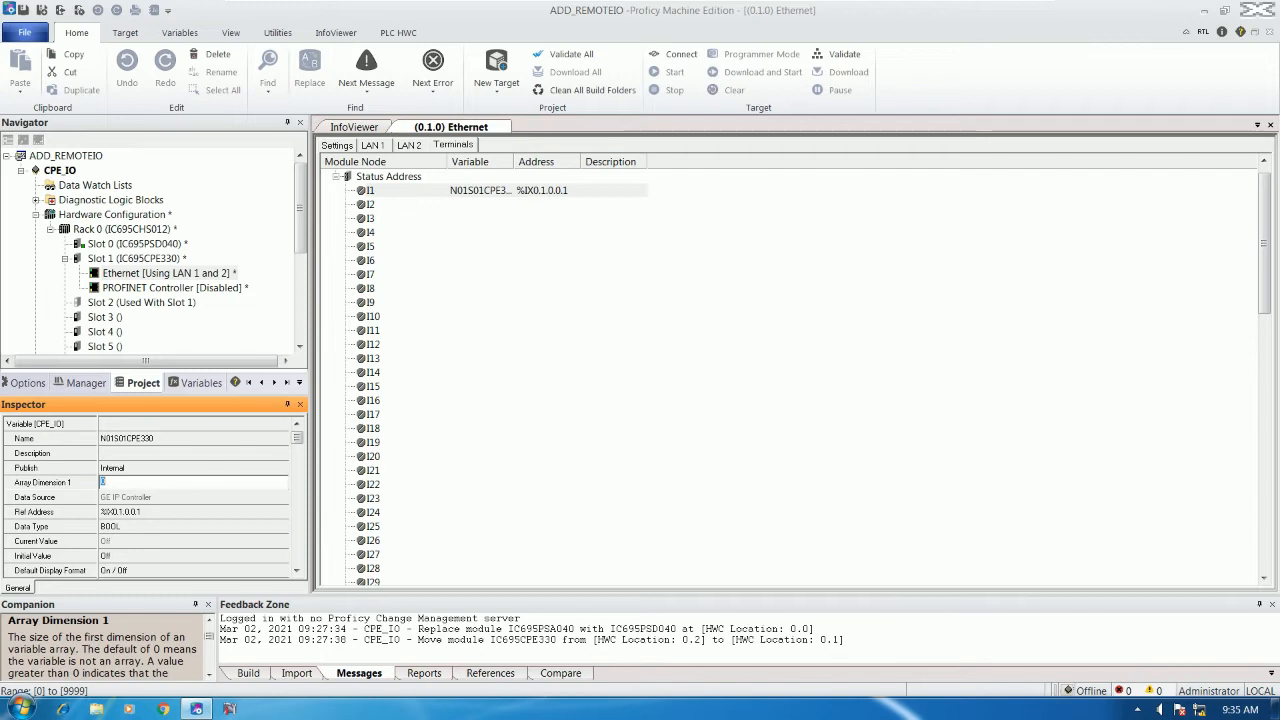
click(408, 500)
scroll(408, 500, down, 15)
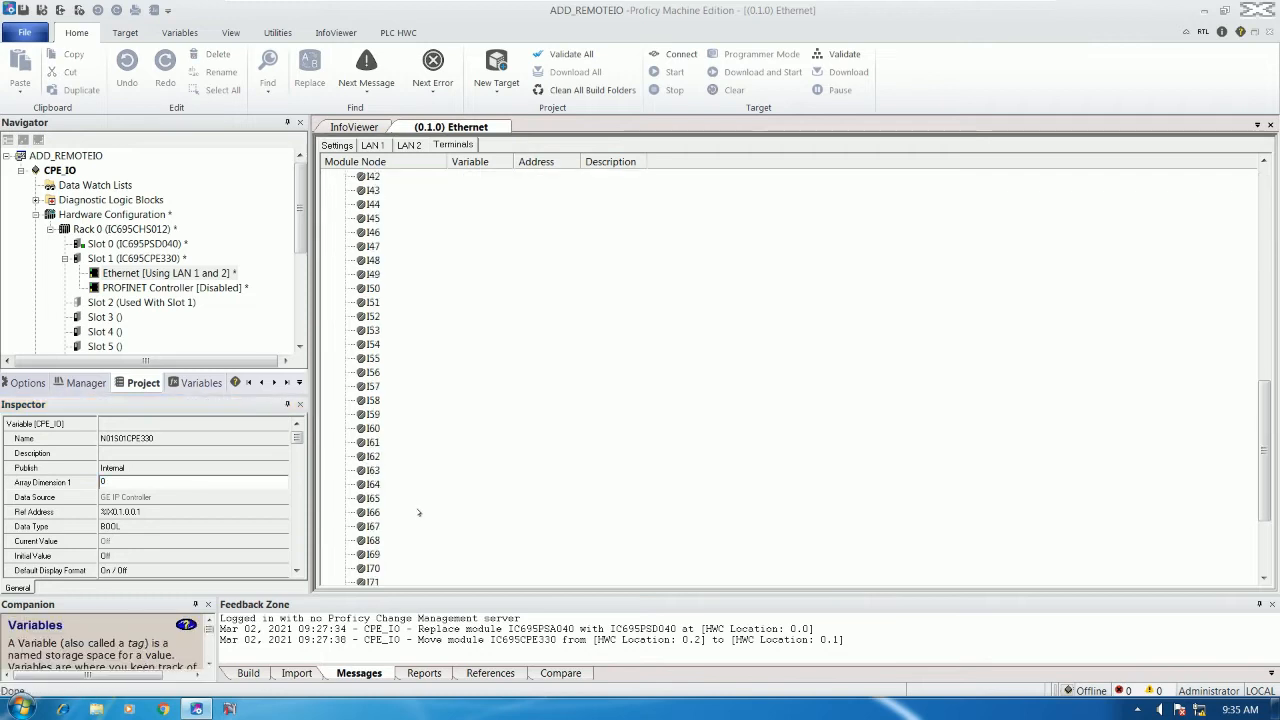
click(370, 568)
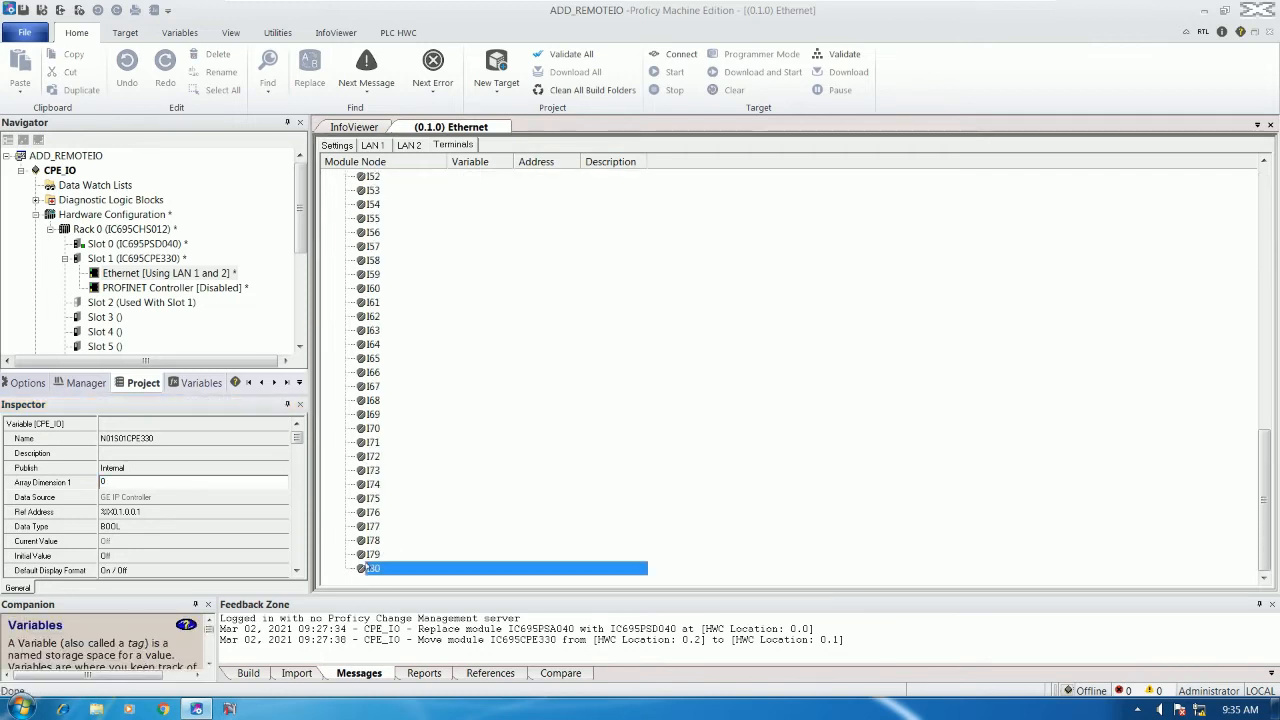
click(140, 482)
click(78, 484)
text(80)
key(Return)
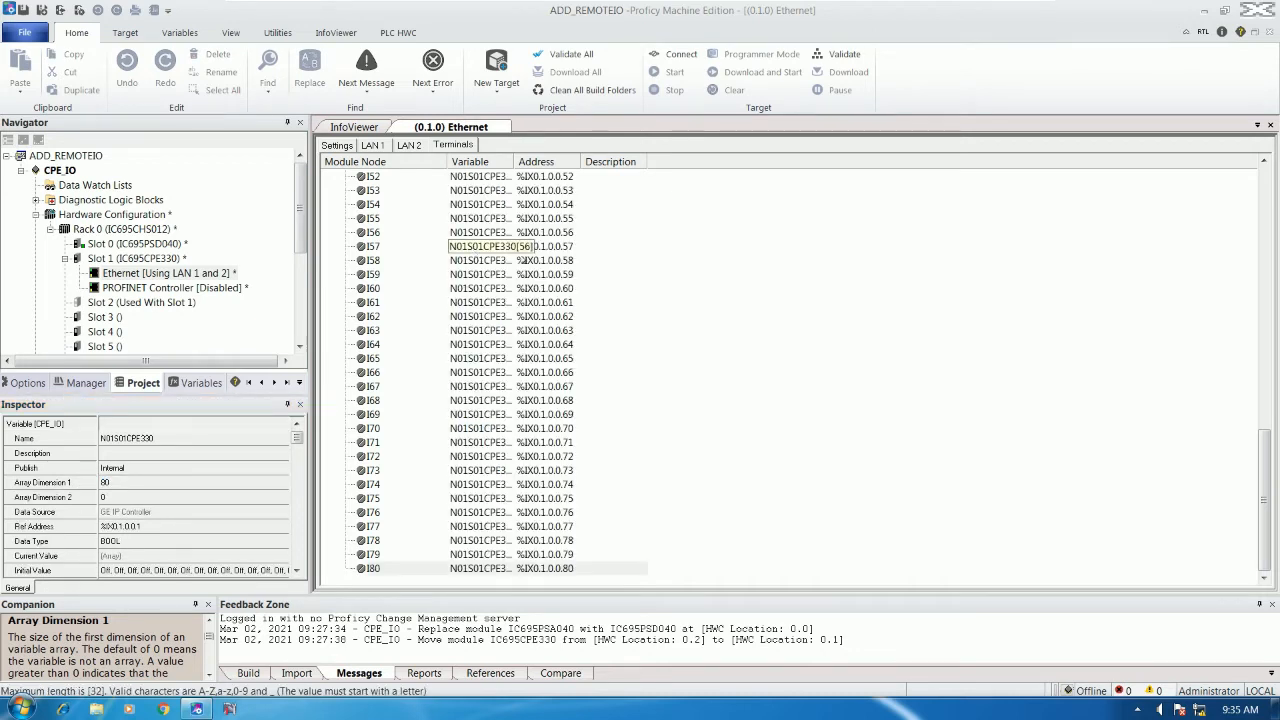
Review the array elements and addresses mapped to the Ethernet status terminals, and check the interface's general settings
click(527, 192)
scroll(510, 247, up, 10)
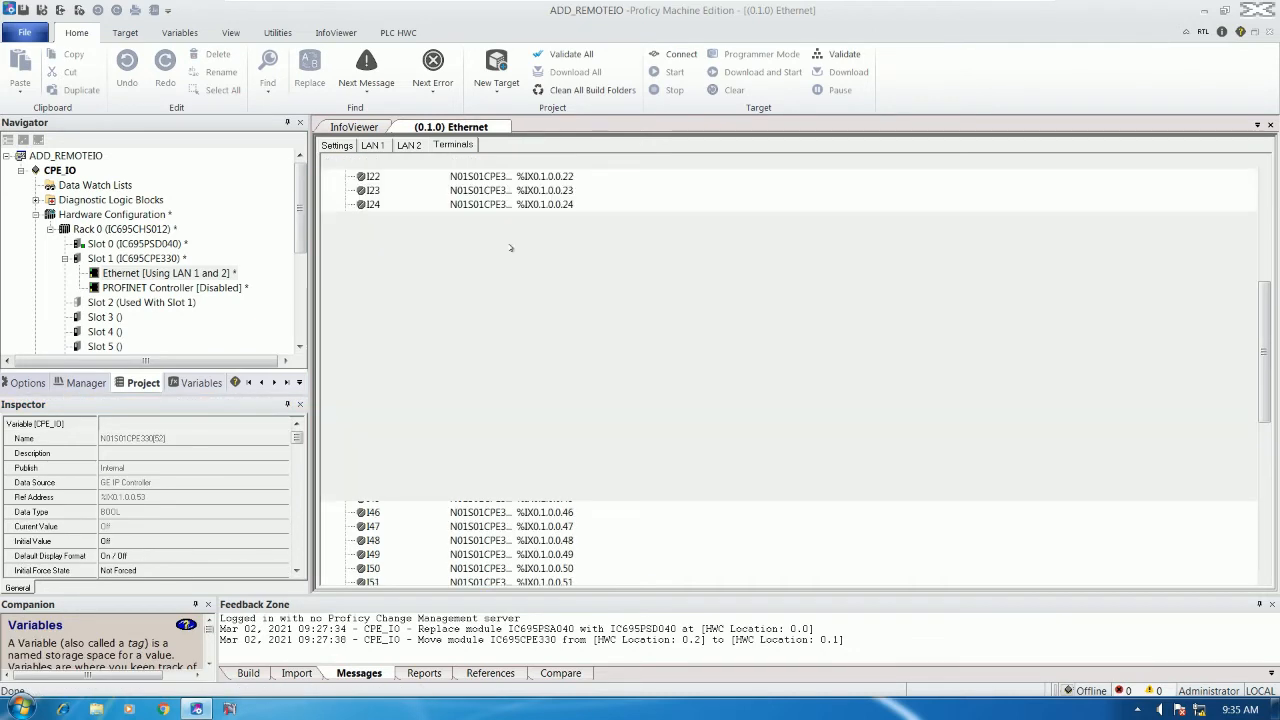
click(512, 526)
scroll(560, 344, up, 8)
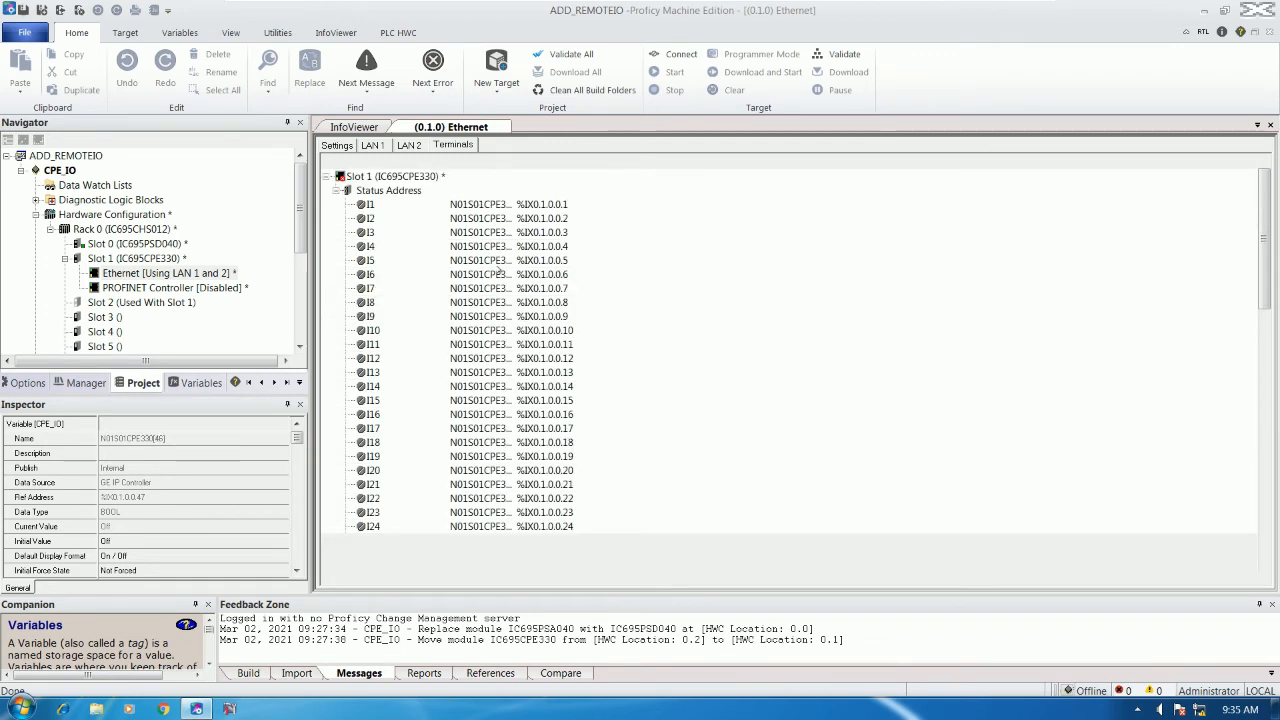
click(498, 263)
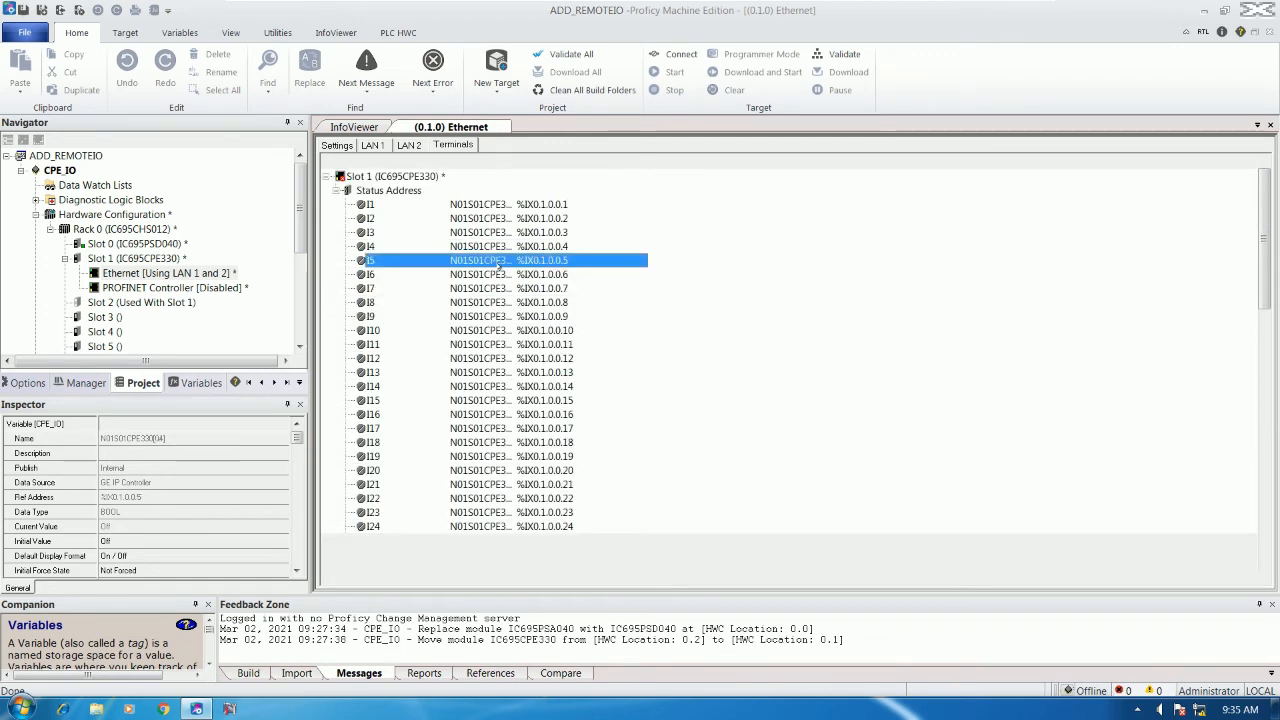
click(373, 146)
click(340, 145)
scroll(306, 225, down, 2)
scroll(306, 225, up, 2)
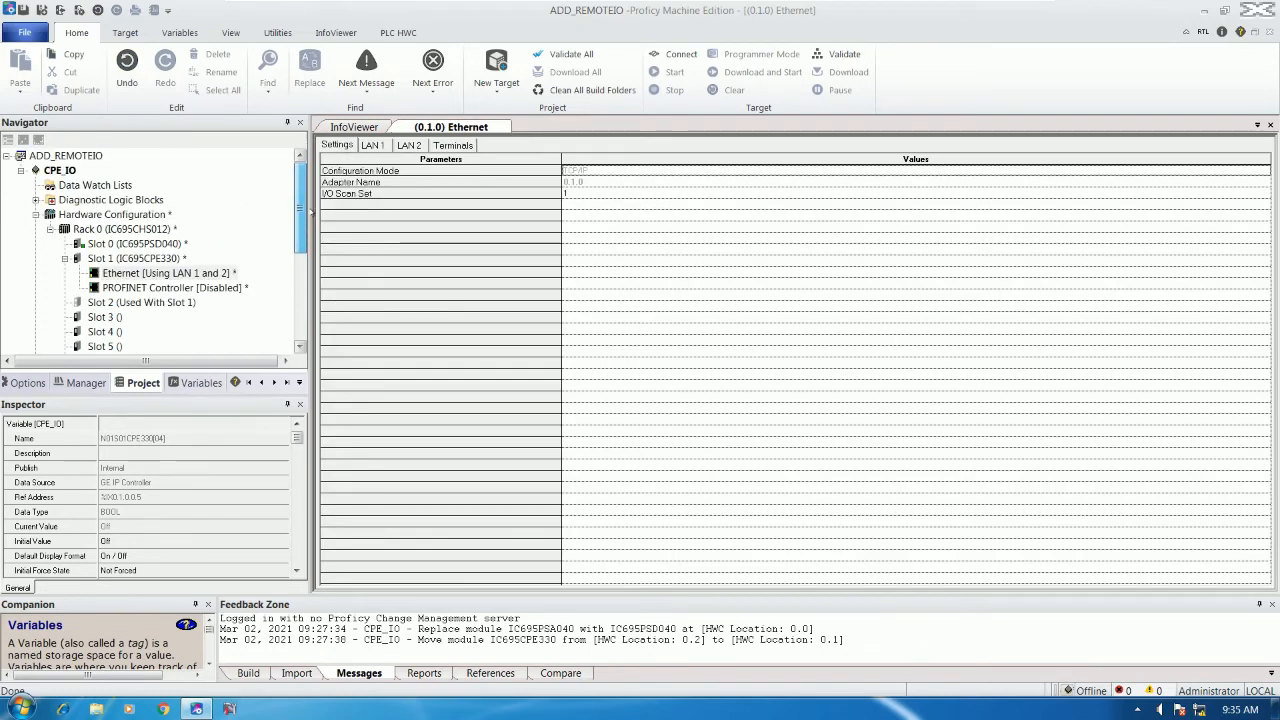
Open the Slot 1 IC695CPE330 configuration and set Power-up Mode to Run
click(168, 273)
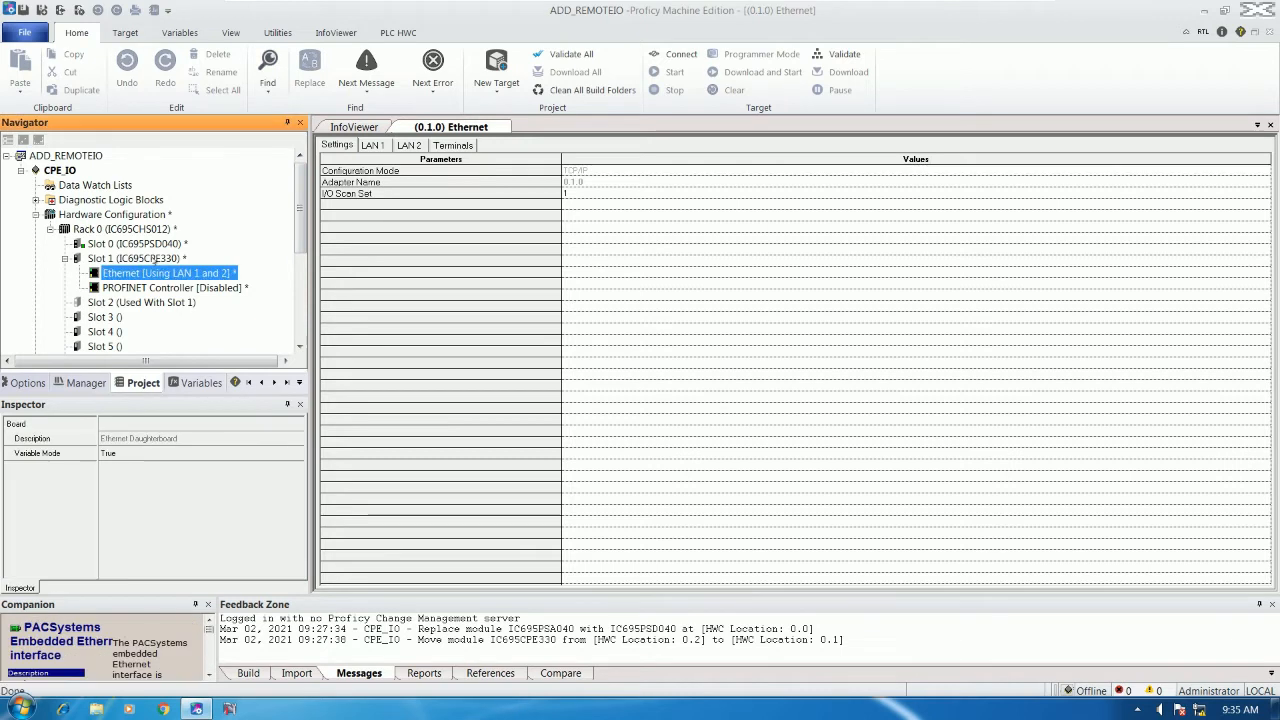
click(164, 260)
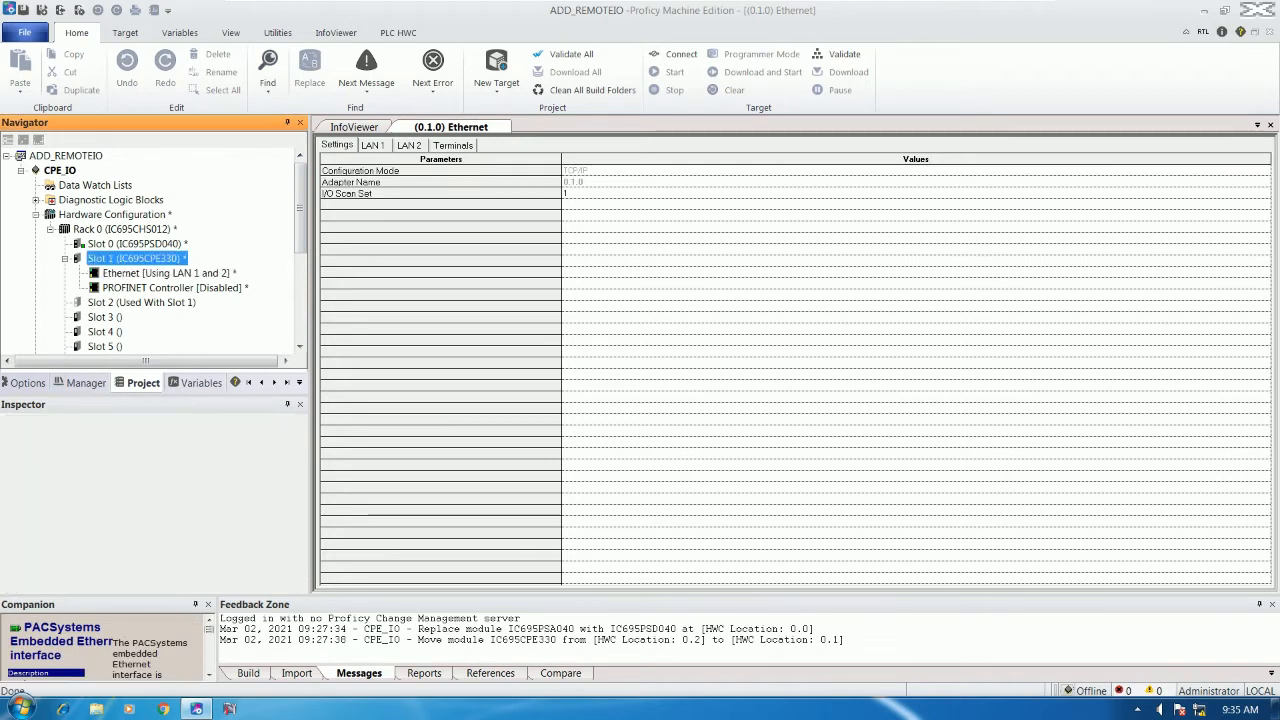
double_click(163, 259)
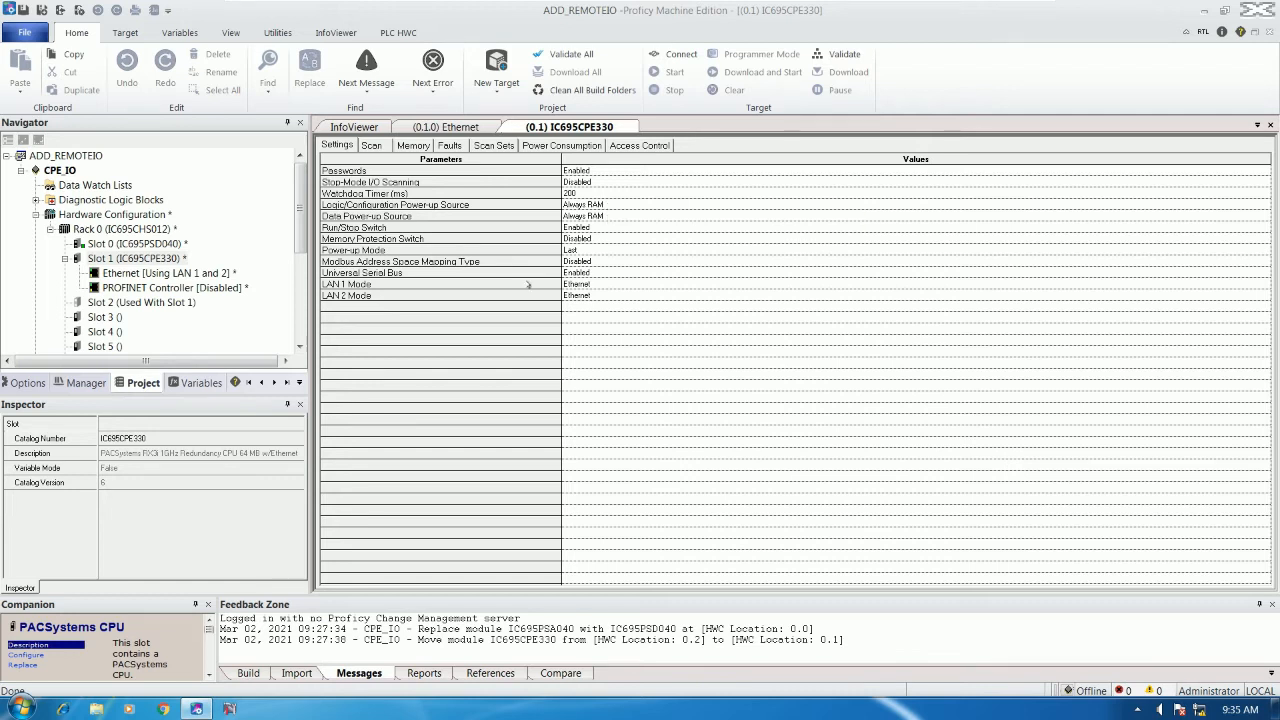
click(588, 252)
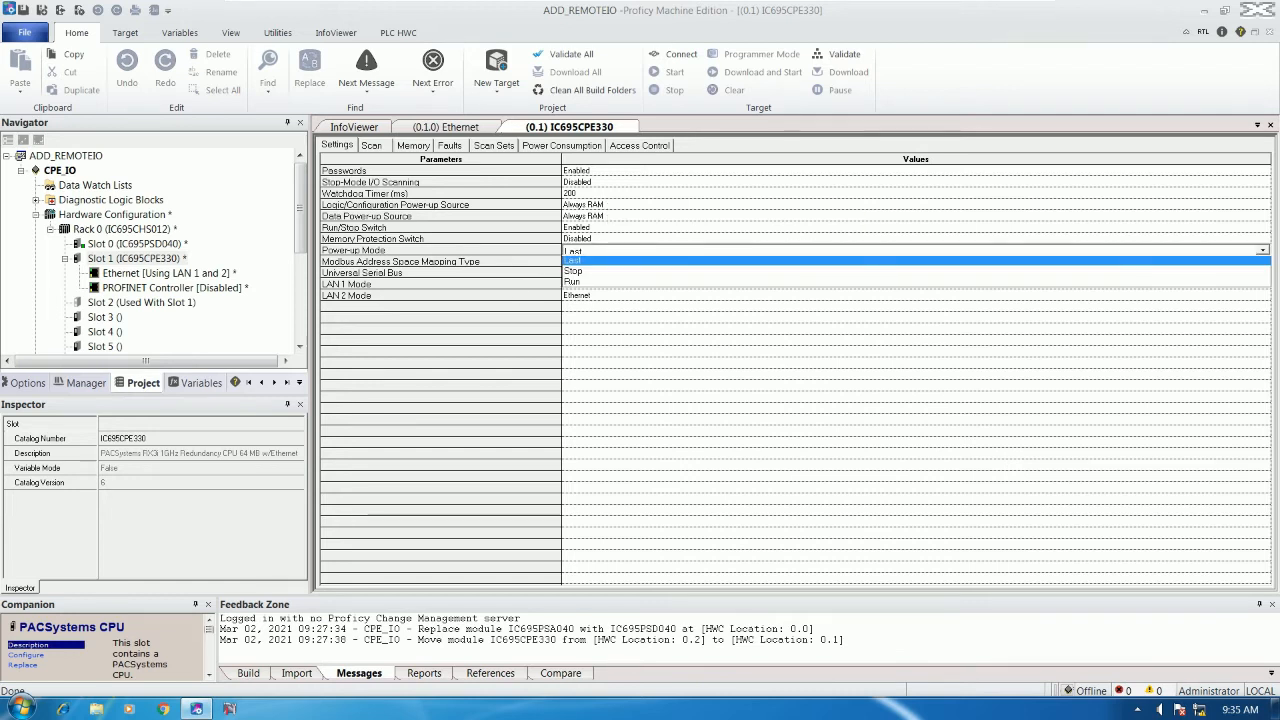
click(580, 284)
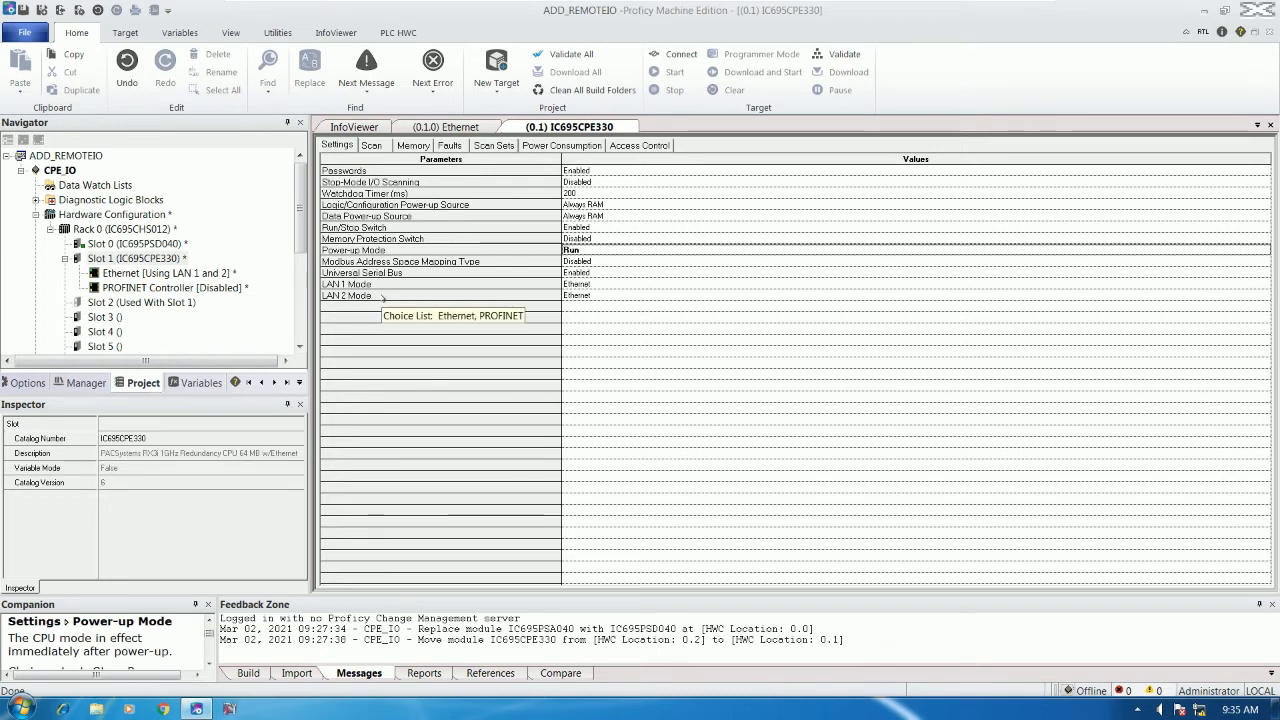
Check the CPU's LAN 1 Mode and the choices for LAN 2 Mode, keeping LAN 2 on Ethernet
click(597, 286)
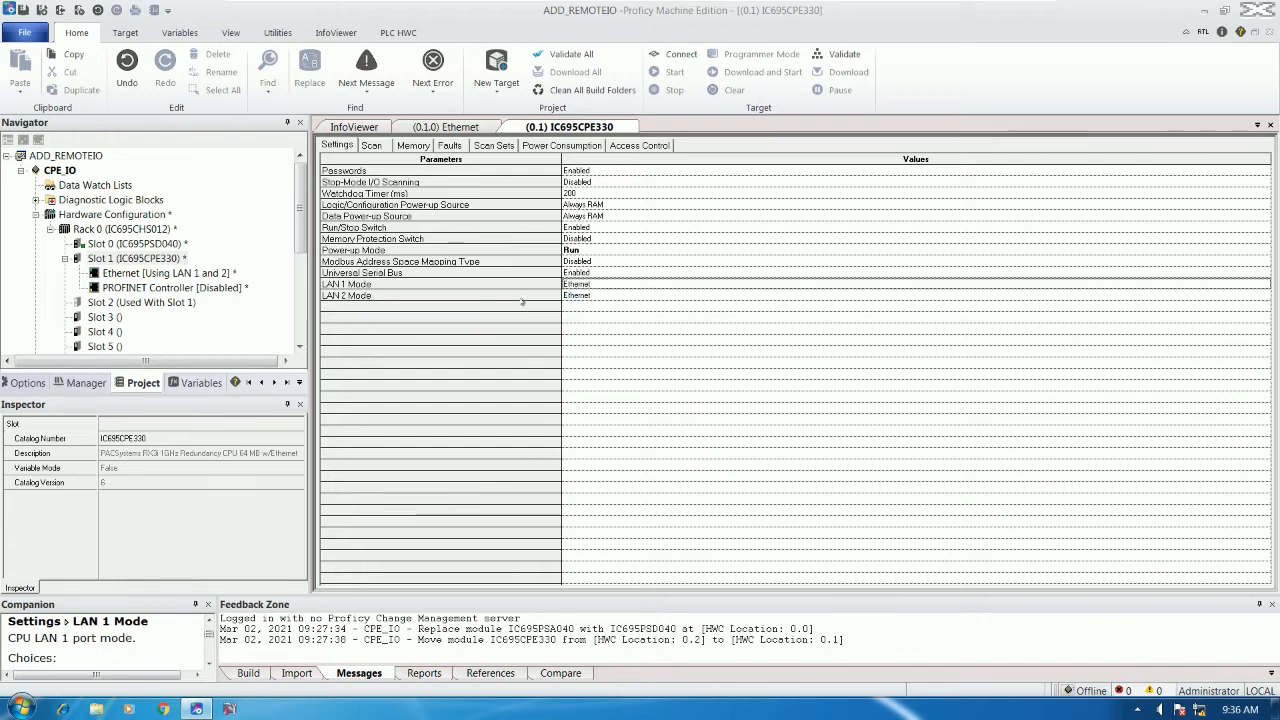
click(580, 297)
click(583, 299)
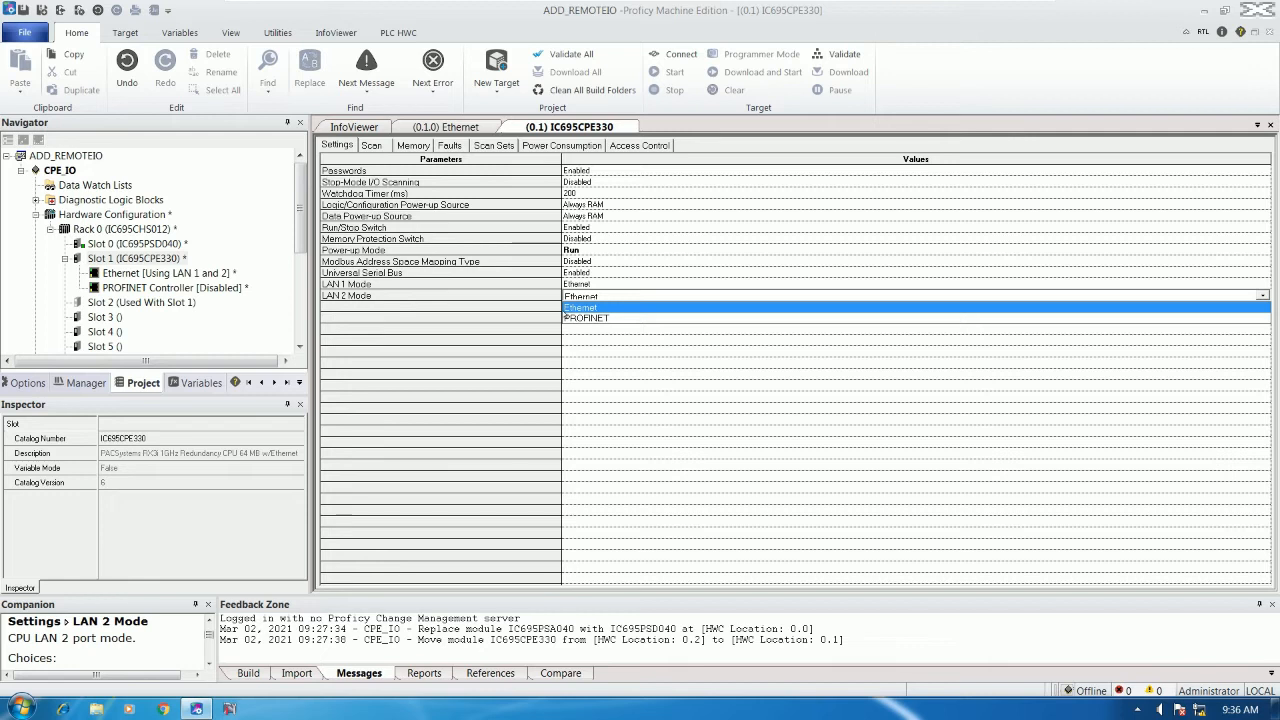
click(581, 311)
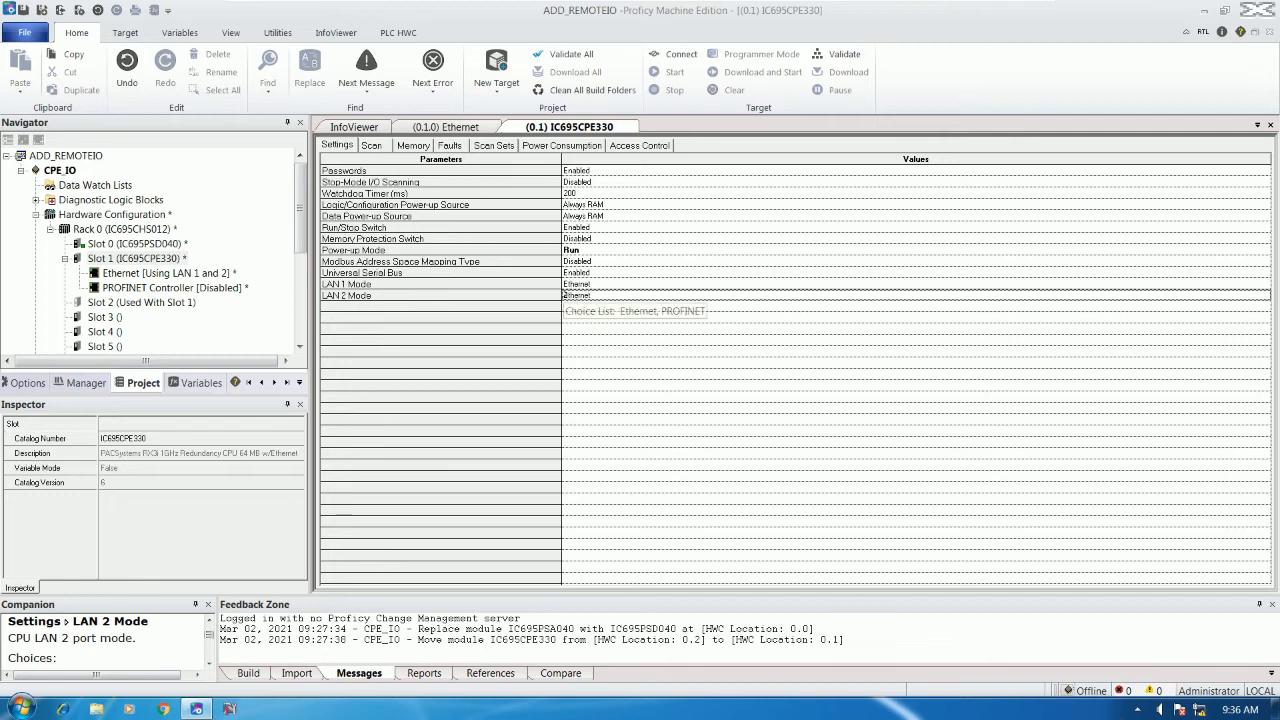
click(577, 297)
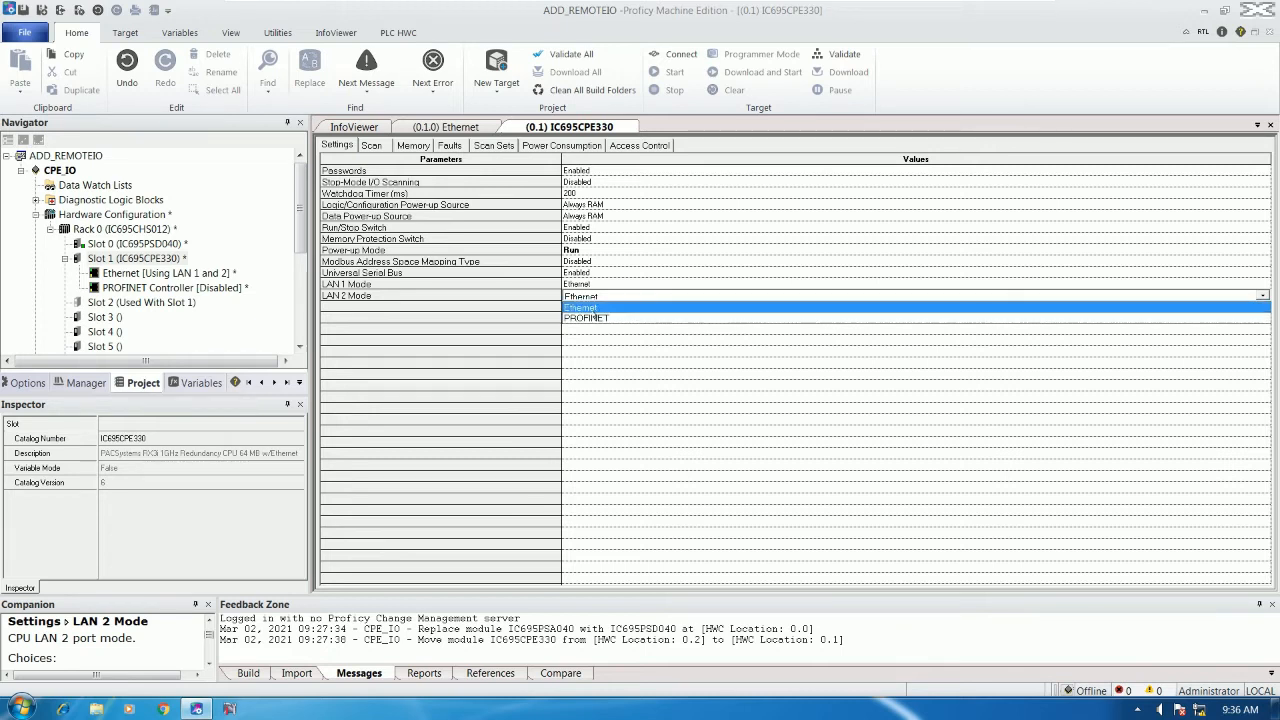
click(515, 296)
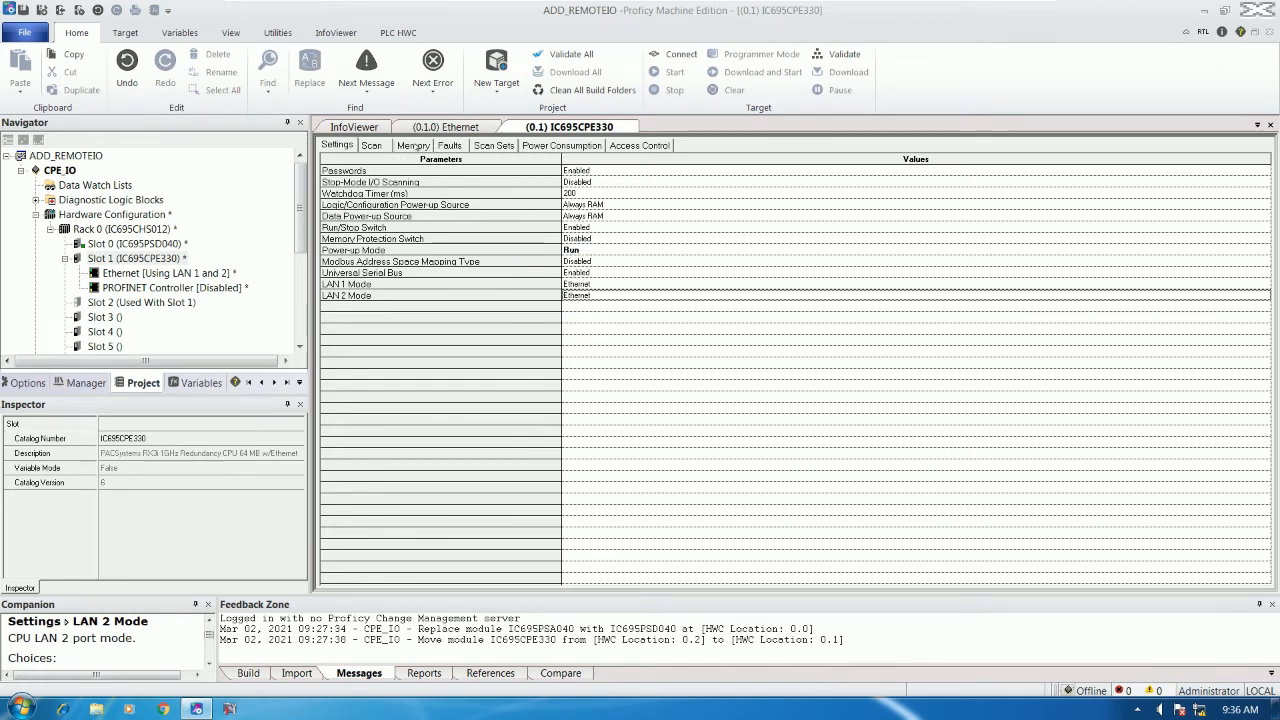
Set the CPU's %W Bulk Memory to 4096 in its memory configuration
click(420, 146)
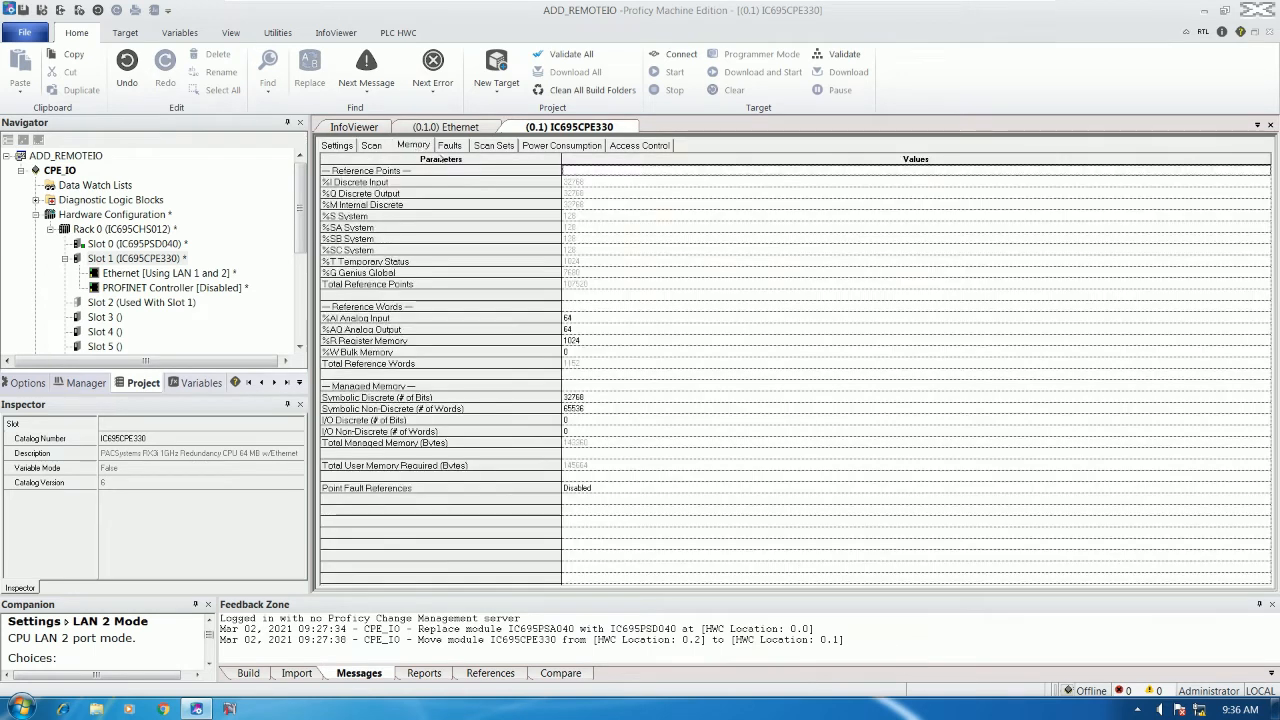
click(576, 353)
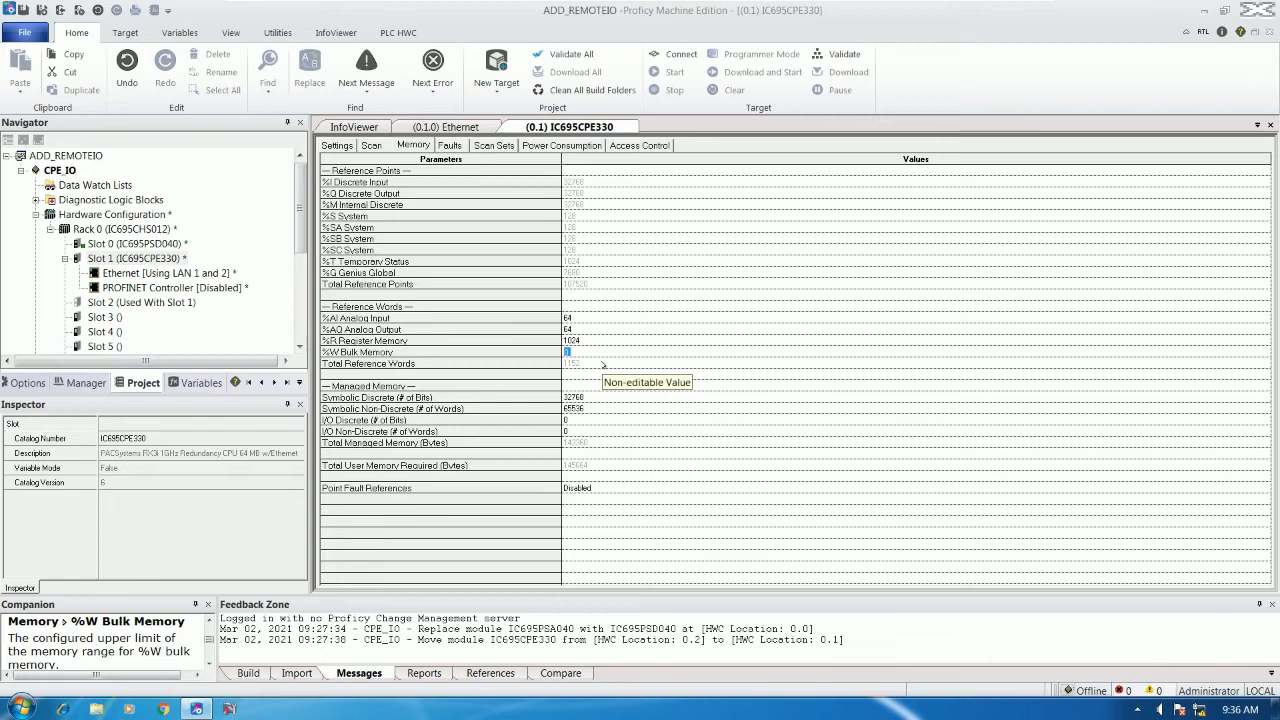
text(3)
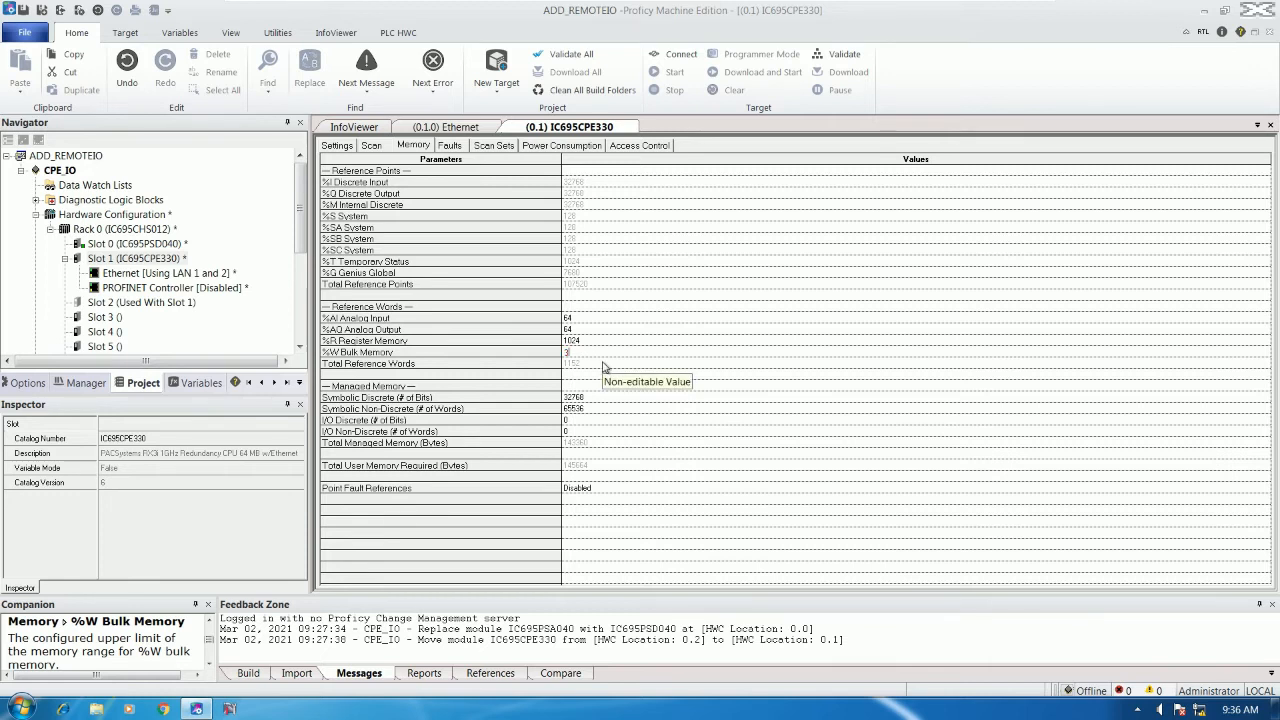
text(000)
key(Return)
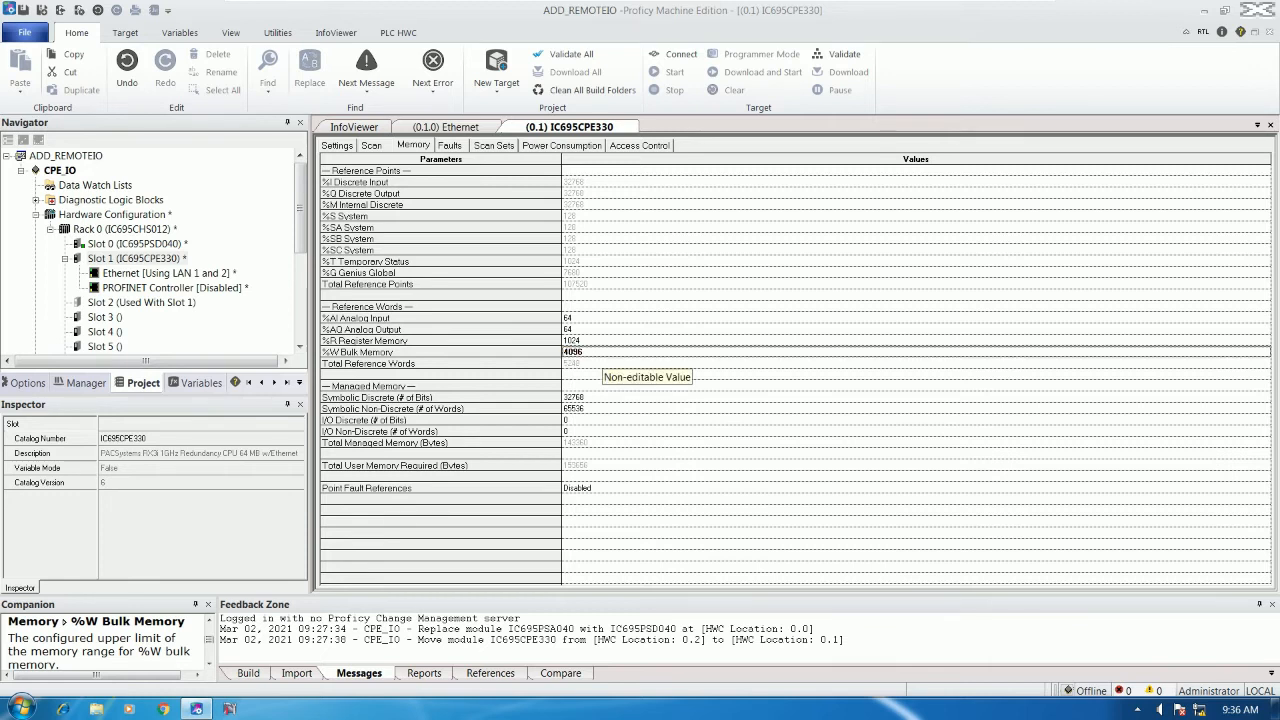
Set the managed memory for I/O Discrete to 32768 bits and I/O Non-Discrete to 32768 words
click(590, 424)
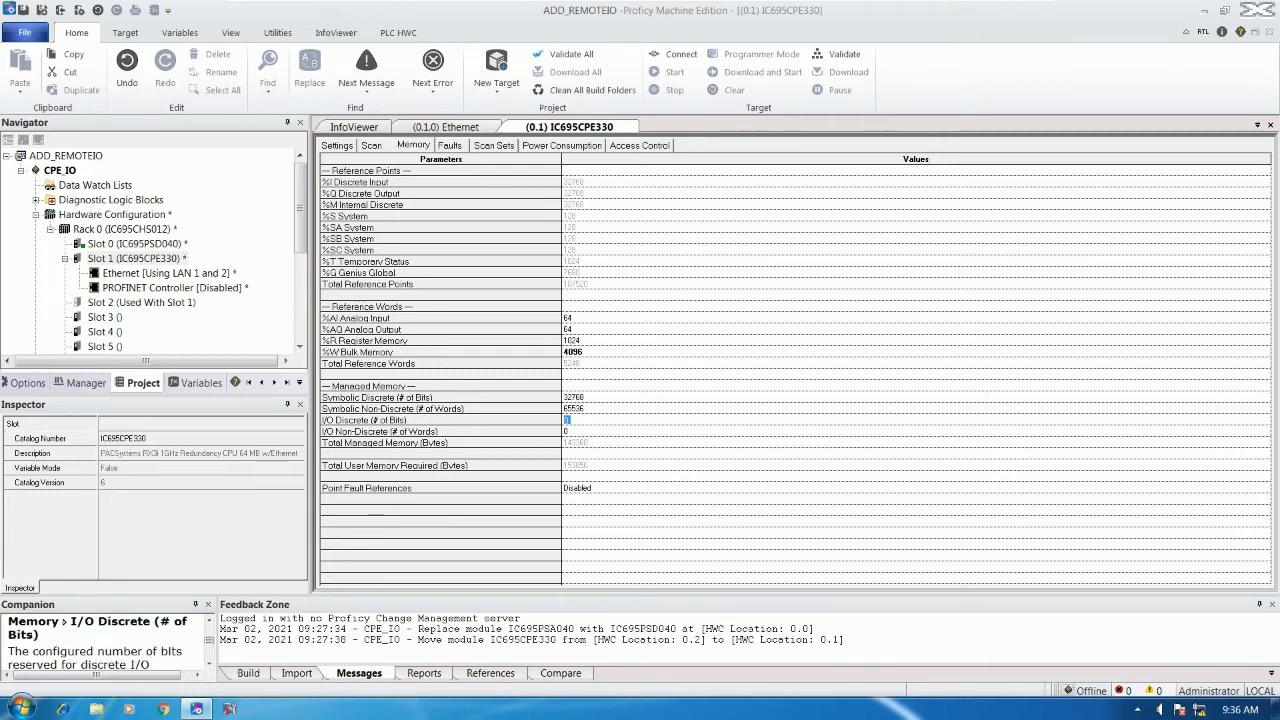
text(320)
key(Return)
click(612, 431)
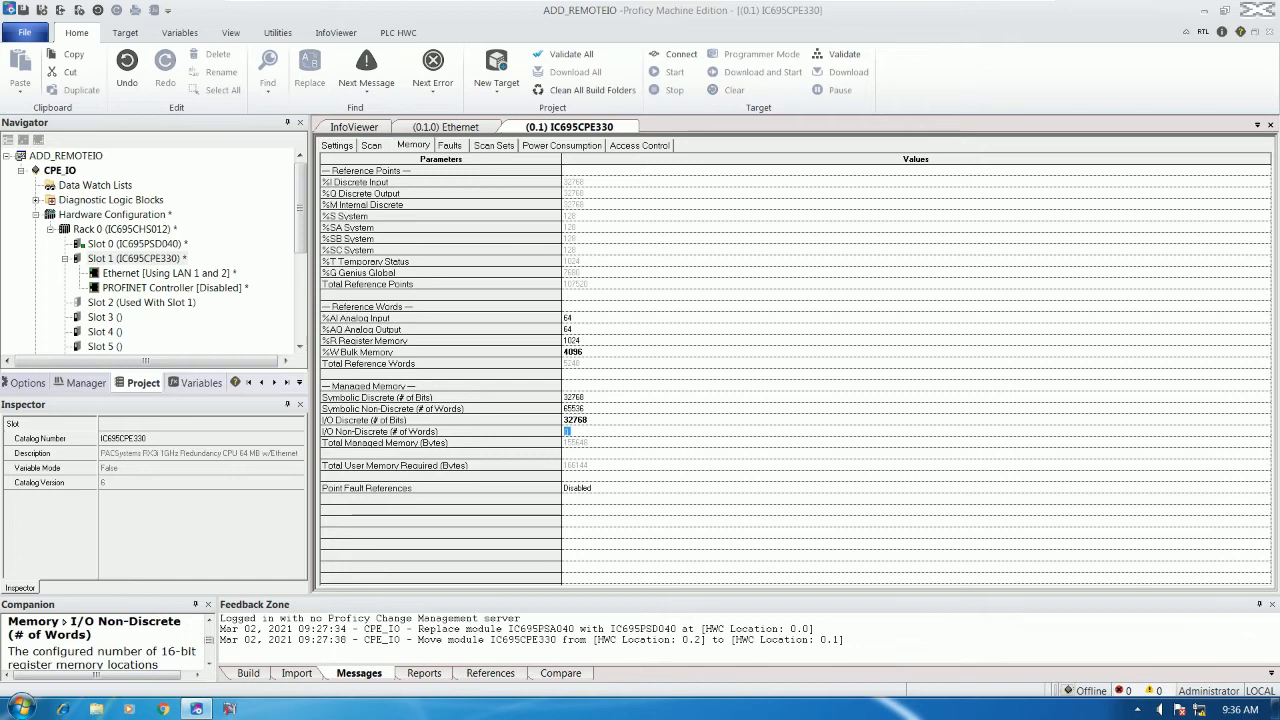
text(3200)
key(Return)
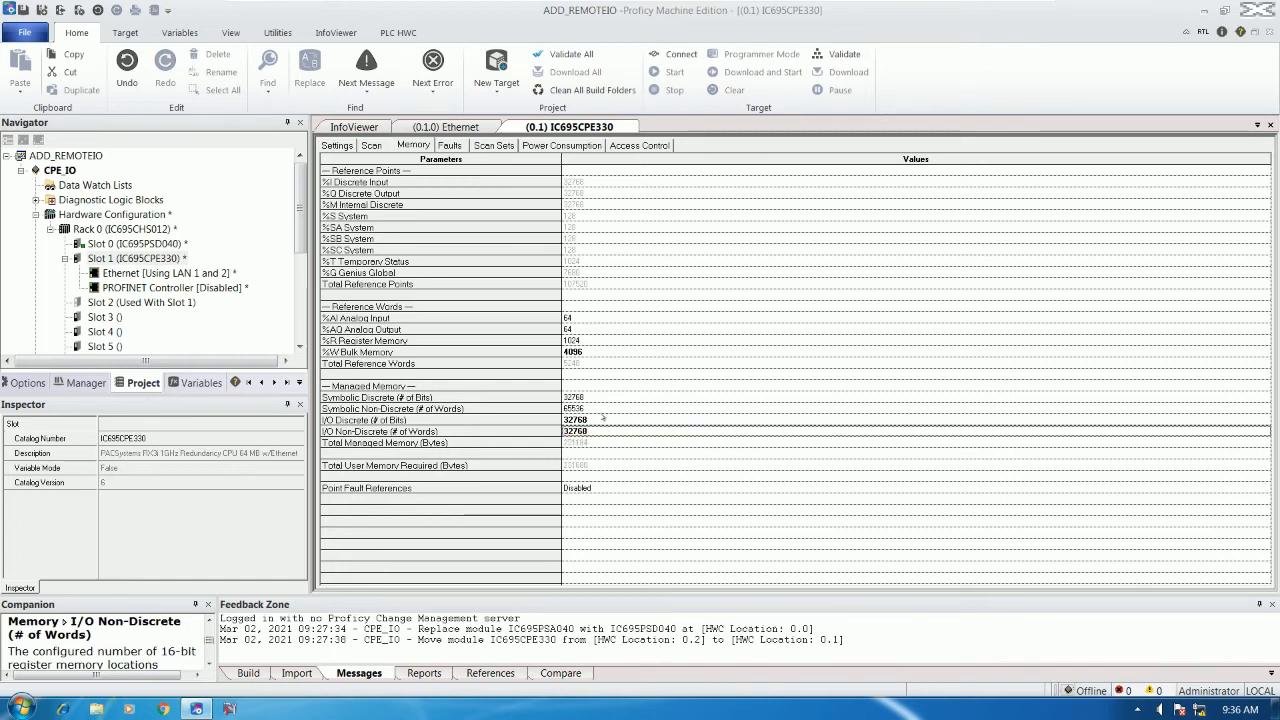
Set both the %AI Analog Input and %AQ Analog Output memory to 512 words
click(568, 318)
text(512)
key(Return)
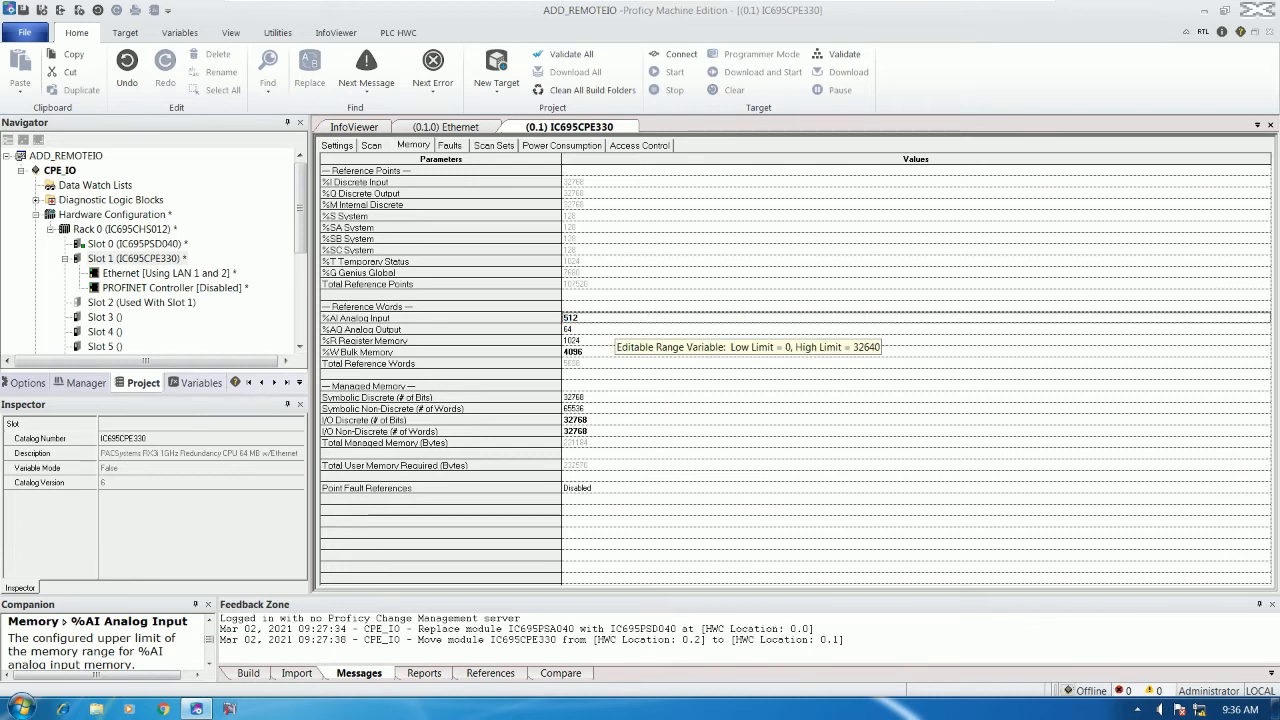
click(570, 329)
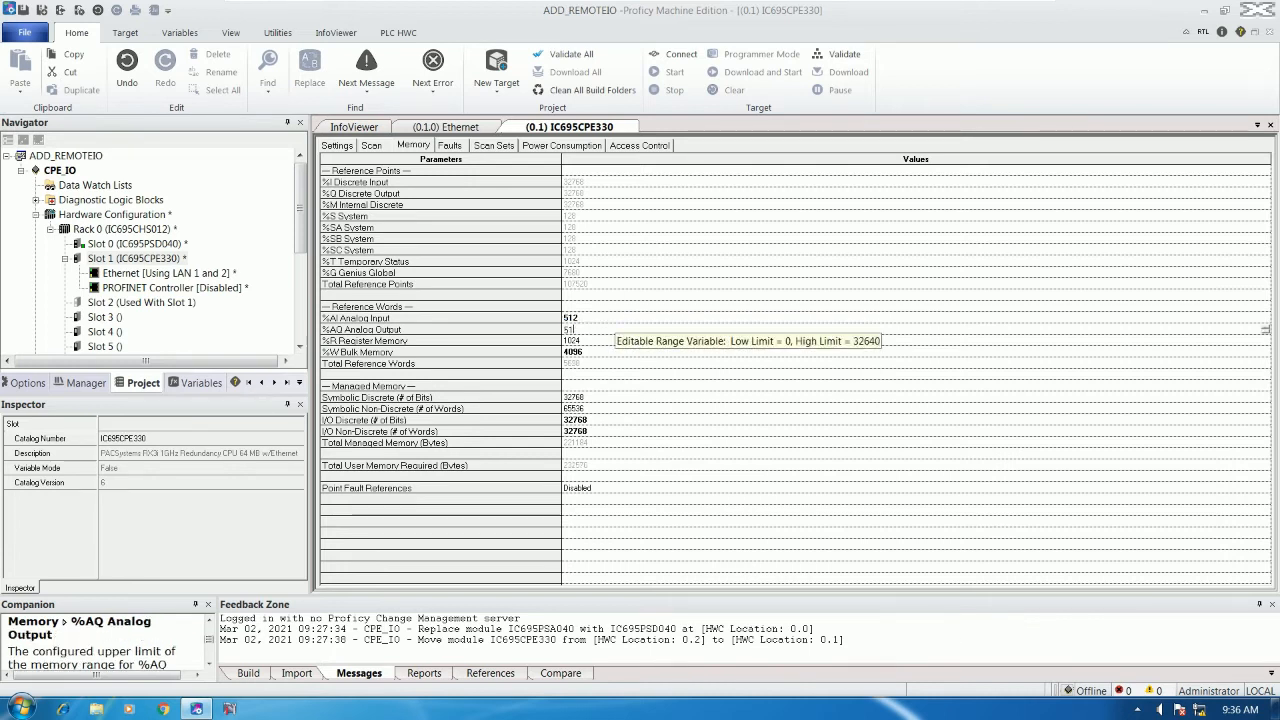
key(Return)
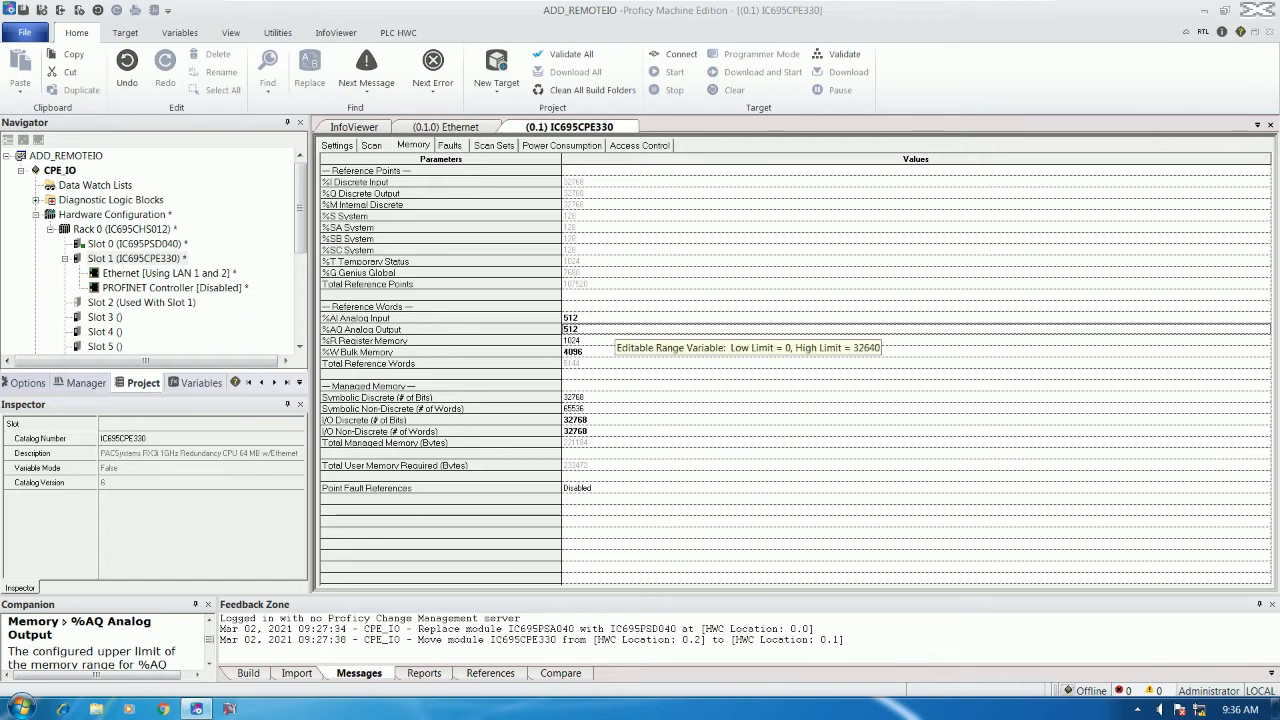
Review the CPU's %W Bulk Memory and the %I, %Q and %SB reference point sizes
double_click(579, 351)
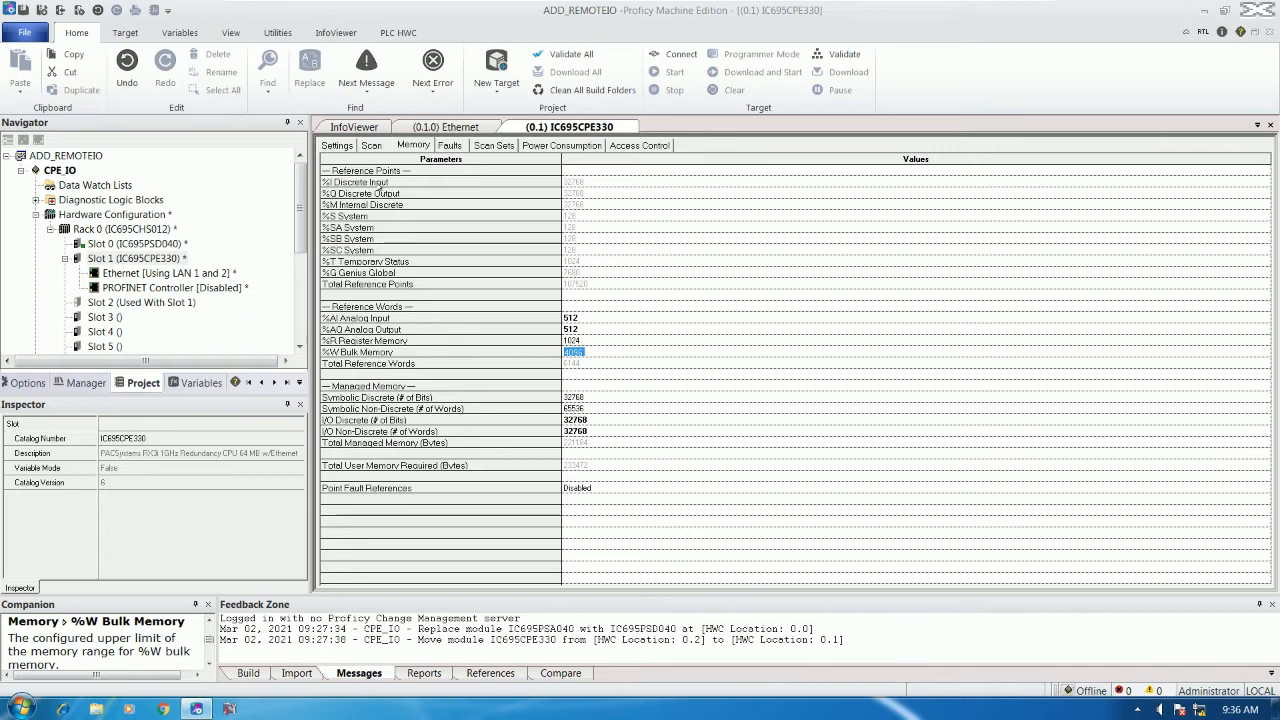
click(577, 181)
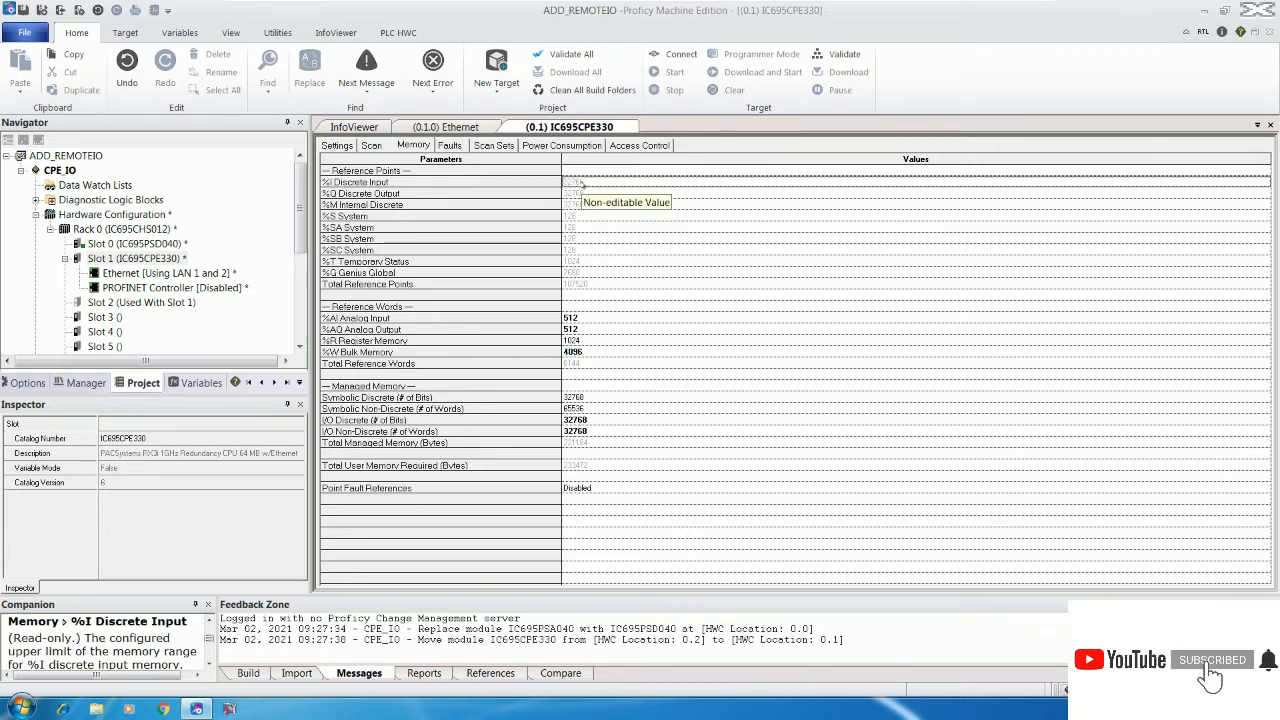
click(579, 193)
click(583, 184)
click(588, 195)
click(590, 238)
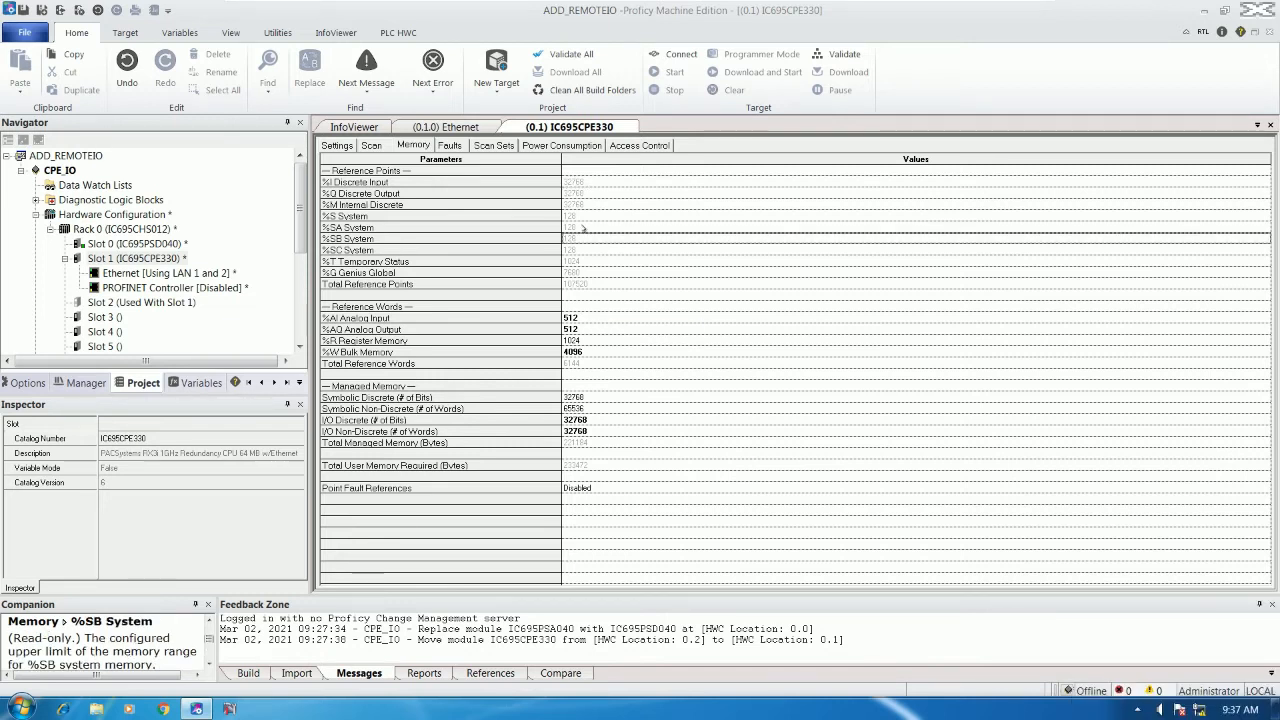
Return to Rack 0 in the CPE_IO hardware configuration and save the project
mouse_move(301, 216)
mouse_down()
mouse_move(304, 270)
mouse_move(308, 214)
mouse_up()
click(160, 258)
click(120, 229)
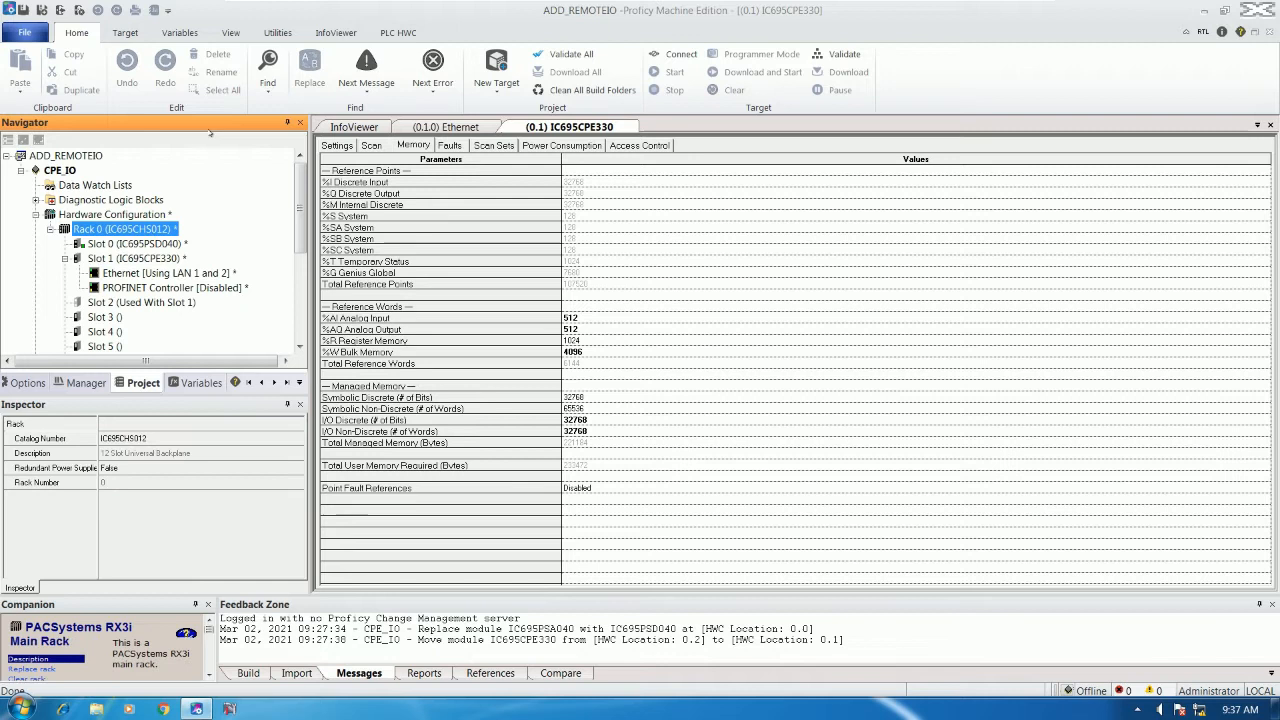
click(24, 10)
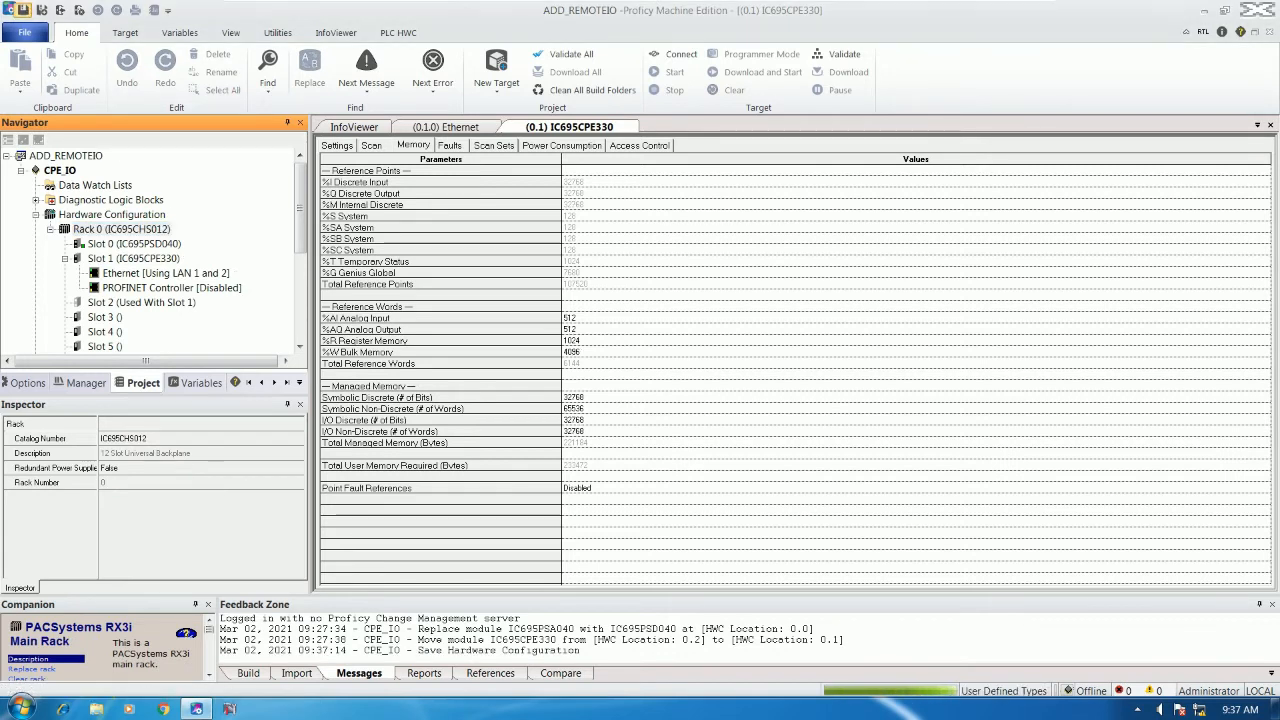
Connect to the CPE_IO controller and stop it with outputs disabled
click(678, 56)
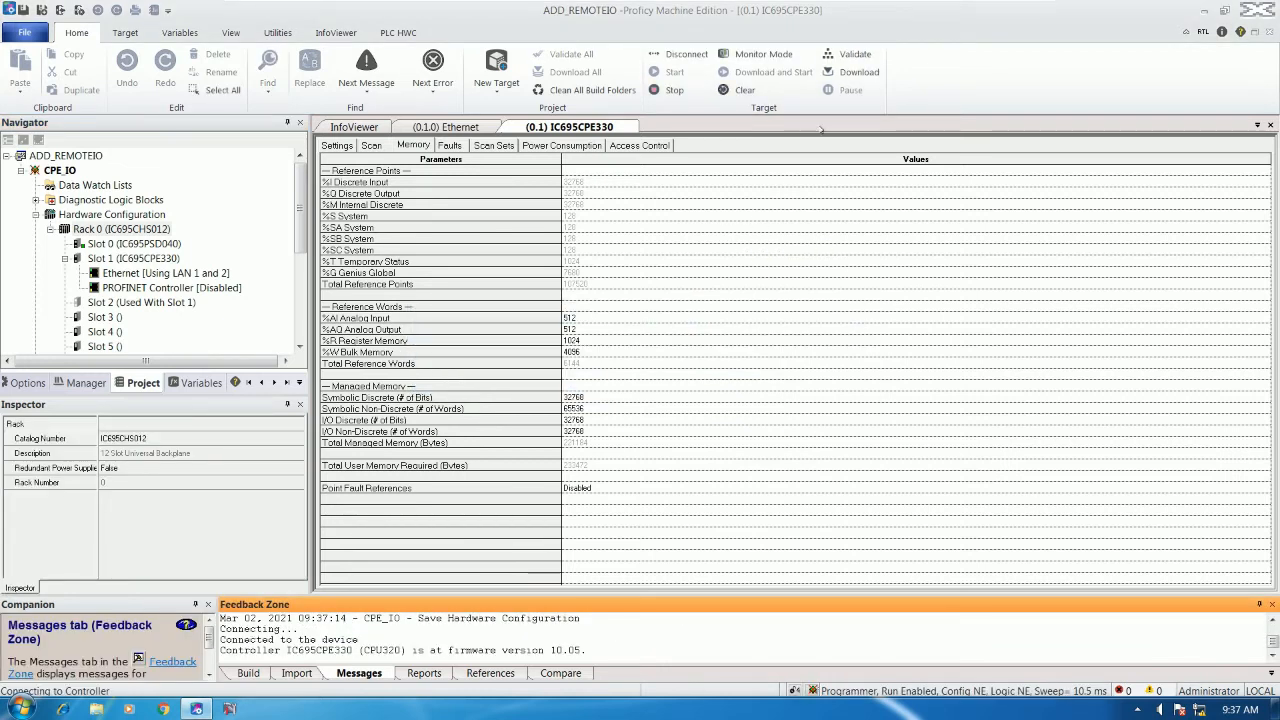
click(668, 90)
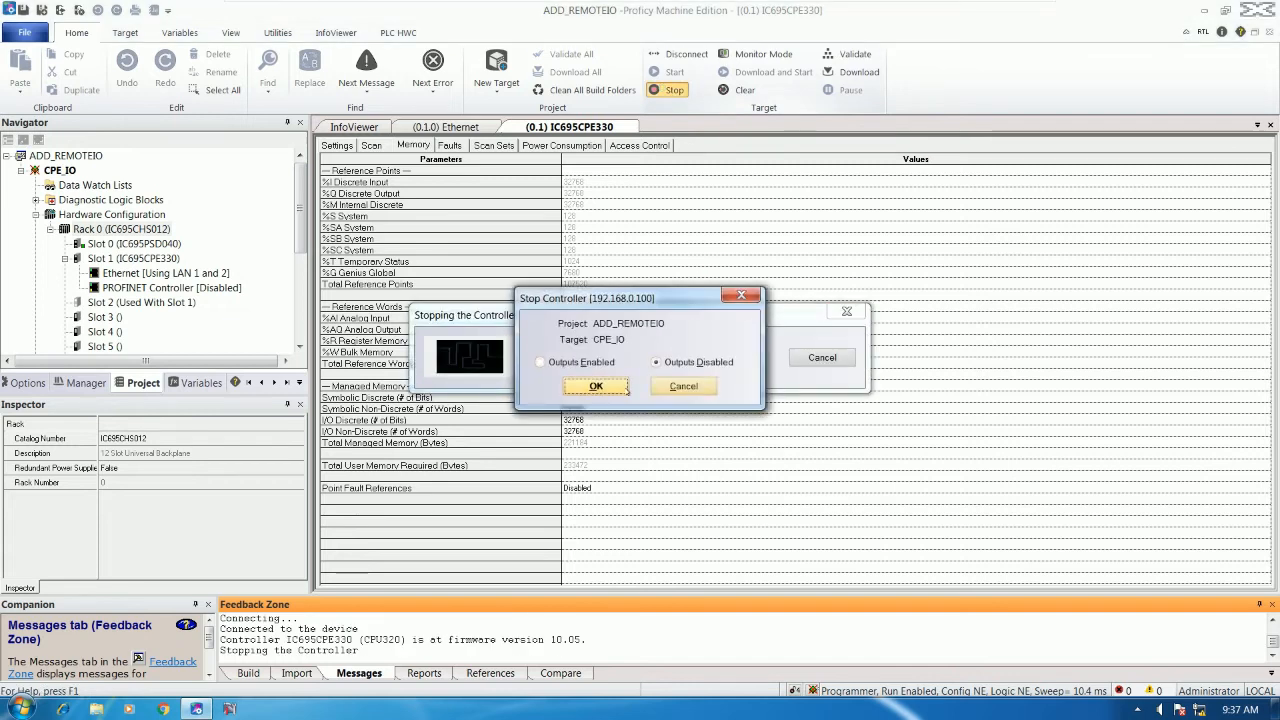
click(612, 390)
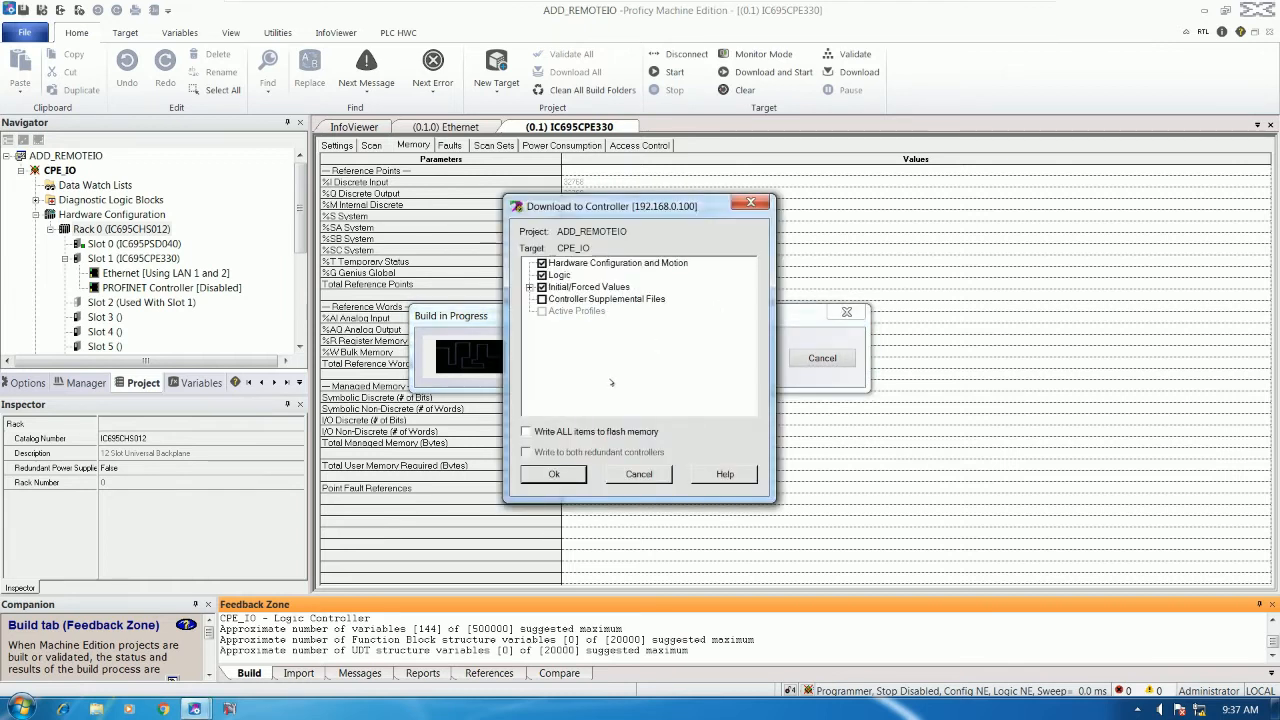
Download the hardware configuration, logic and initial/forced values to the controller, writing all items to flash memory
click(527, 432)
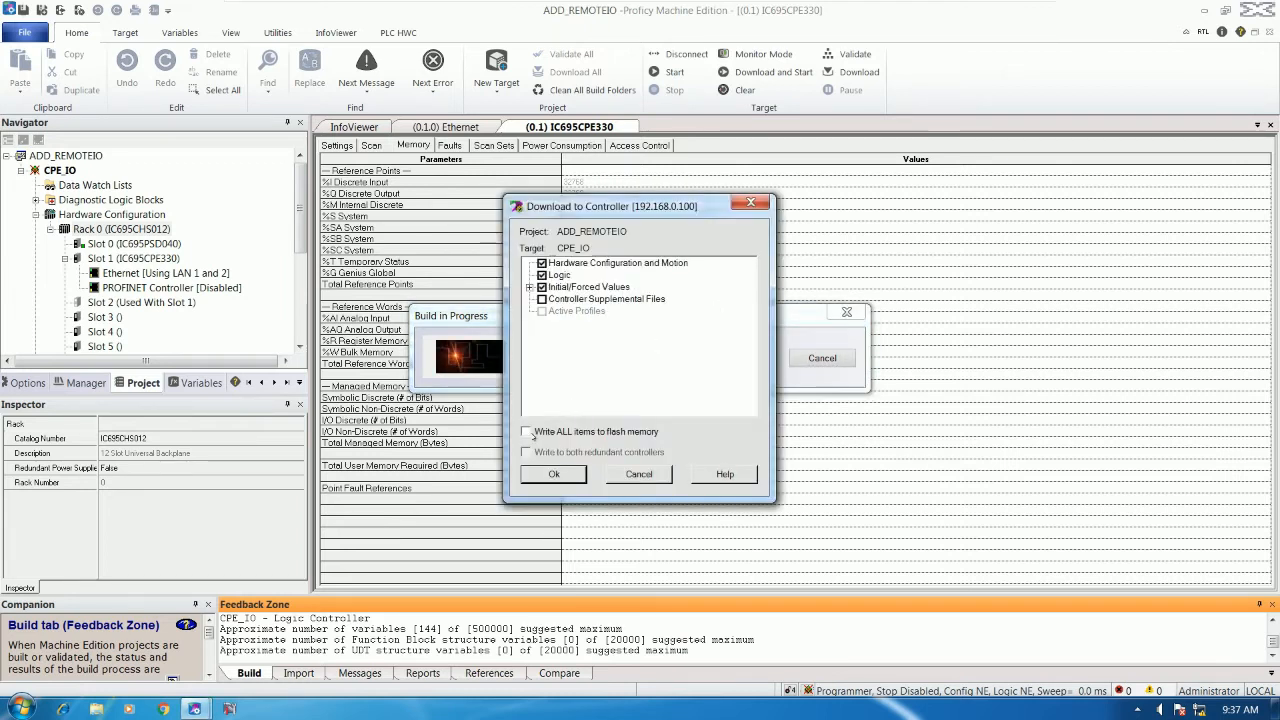
click(556, 475)
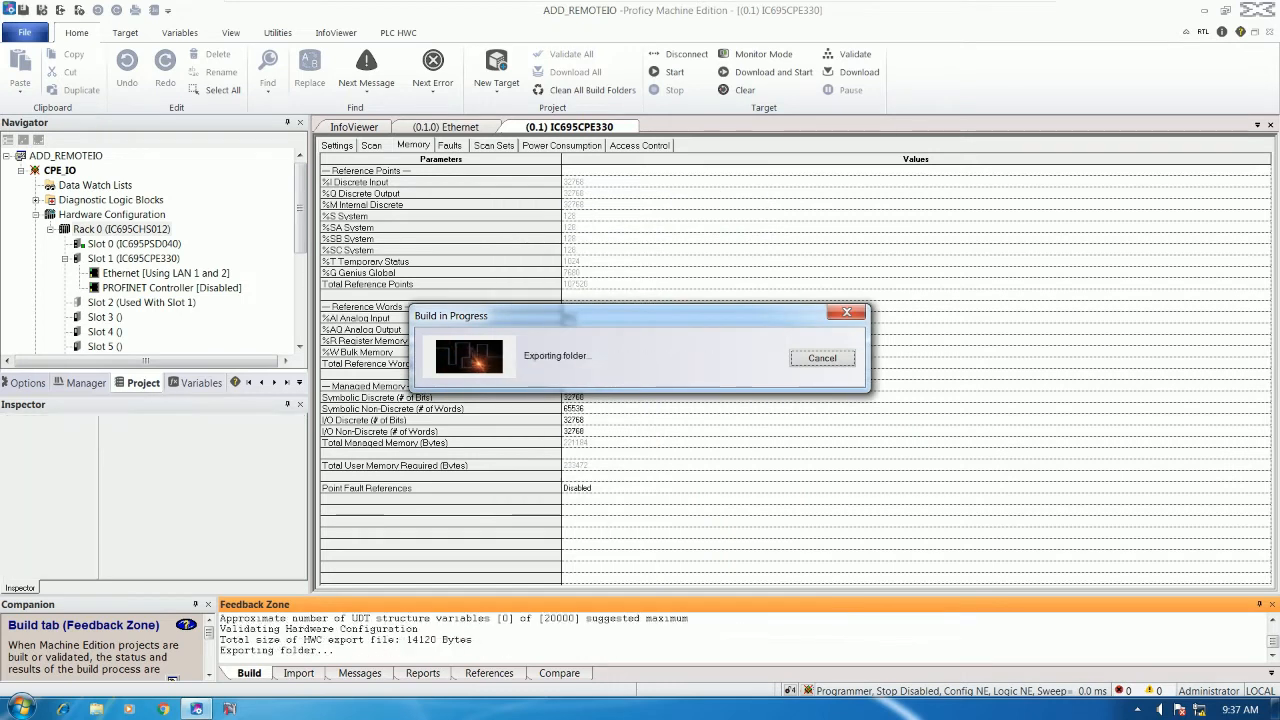
click(715, 424)
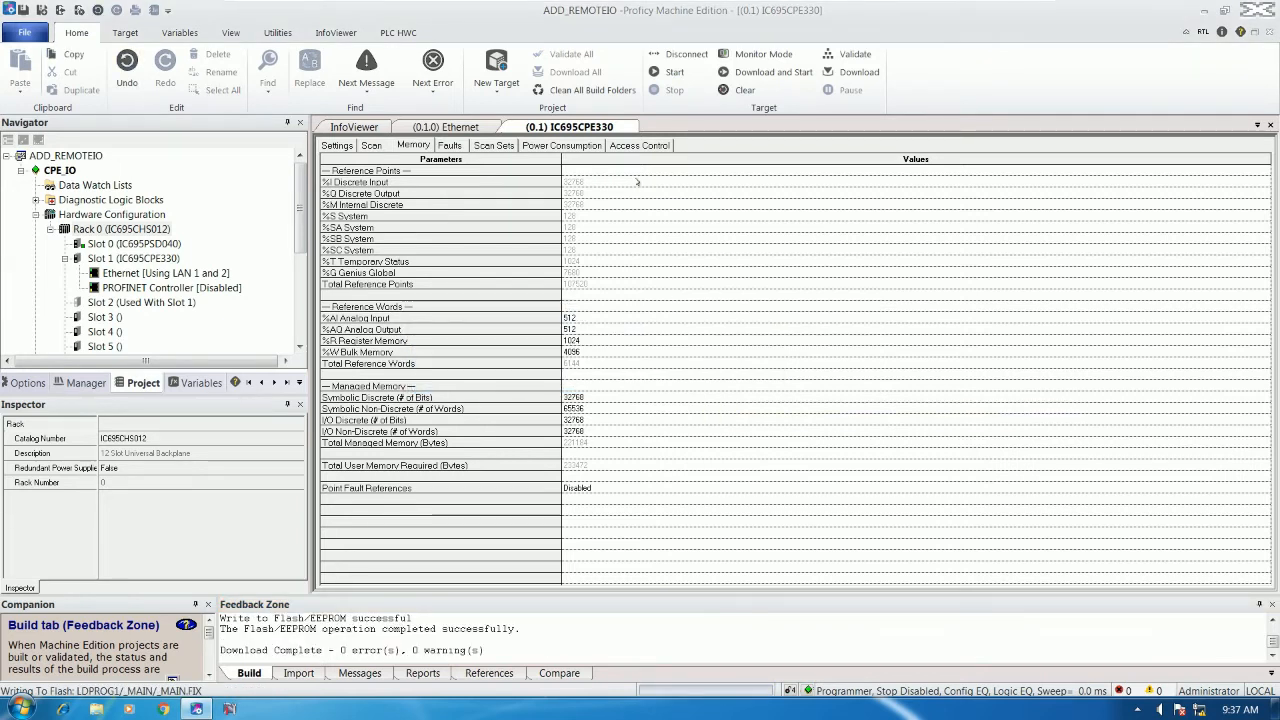
Start the controller and close the CPU and Ethernet configuration editors
click(668, 72)
click(598, 382)
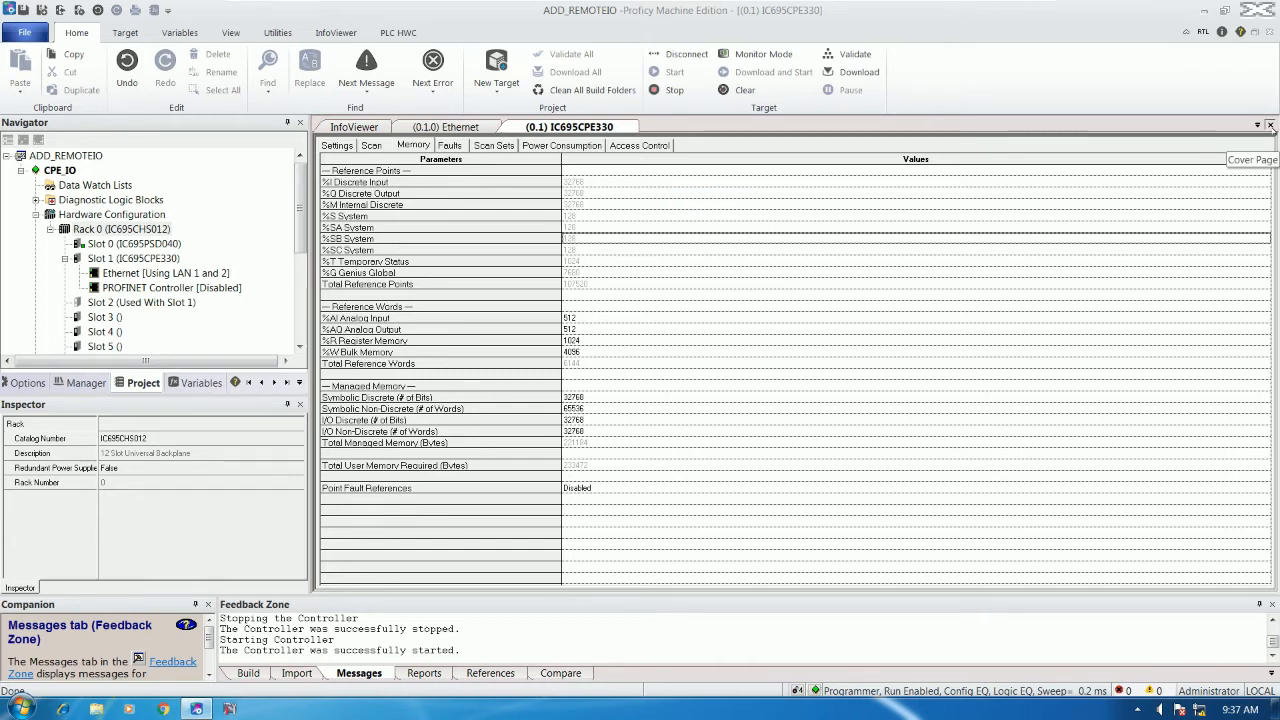
click(1270, 126)
click(1271, 126)
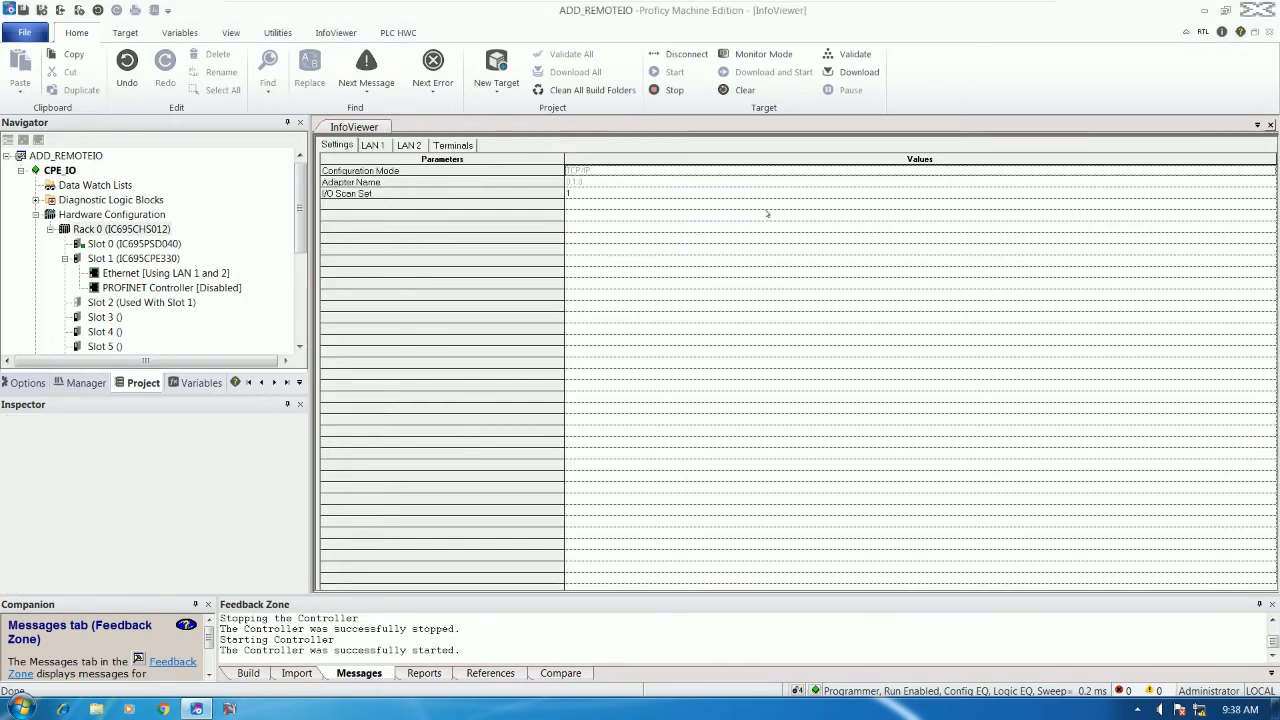
Look at the CPE330 to EBI001 network diagram in PowerPoint and return to Proficy Machine Edition
mouse_move(838, 5)
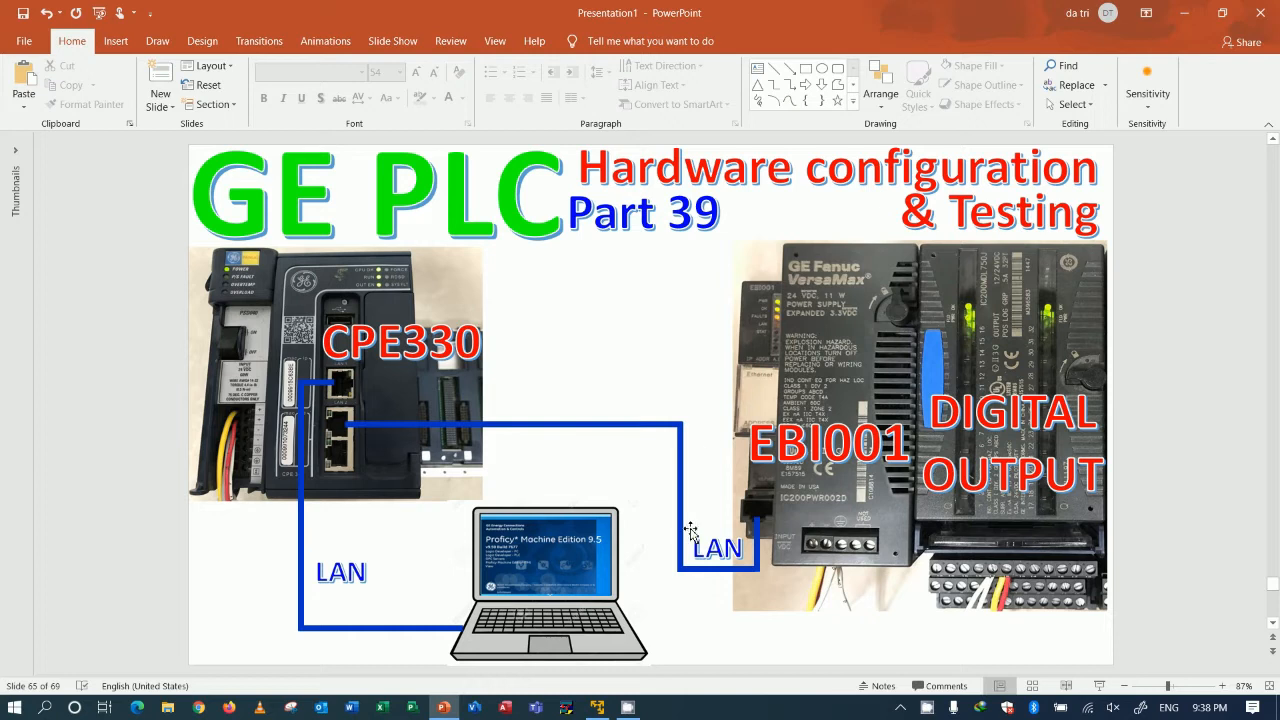
click(628, 707)
mouse_move(299, 205)
mouse_down()
mouse_move(299, 267)
mouse_move(298, 213)
mouse_up()
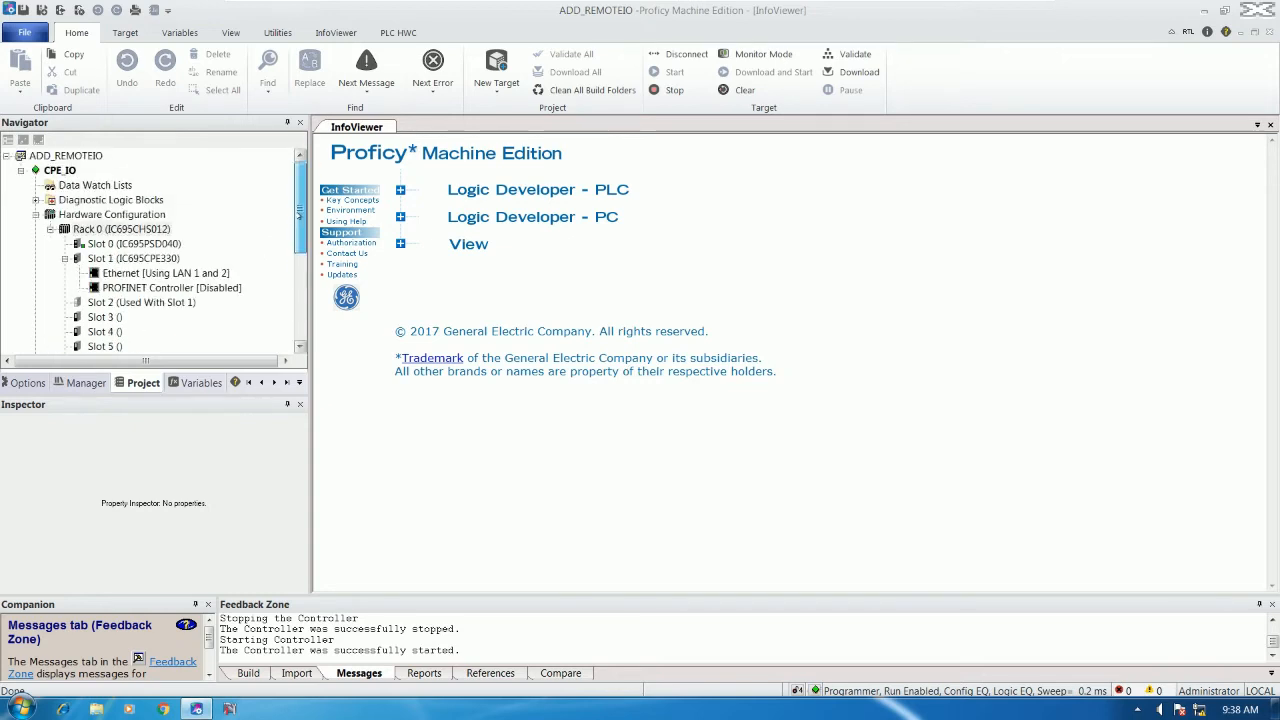
Disconnect from the controller and collapse Rack 0 in the project tree
click(683, 54)
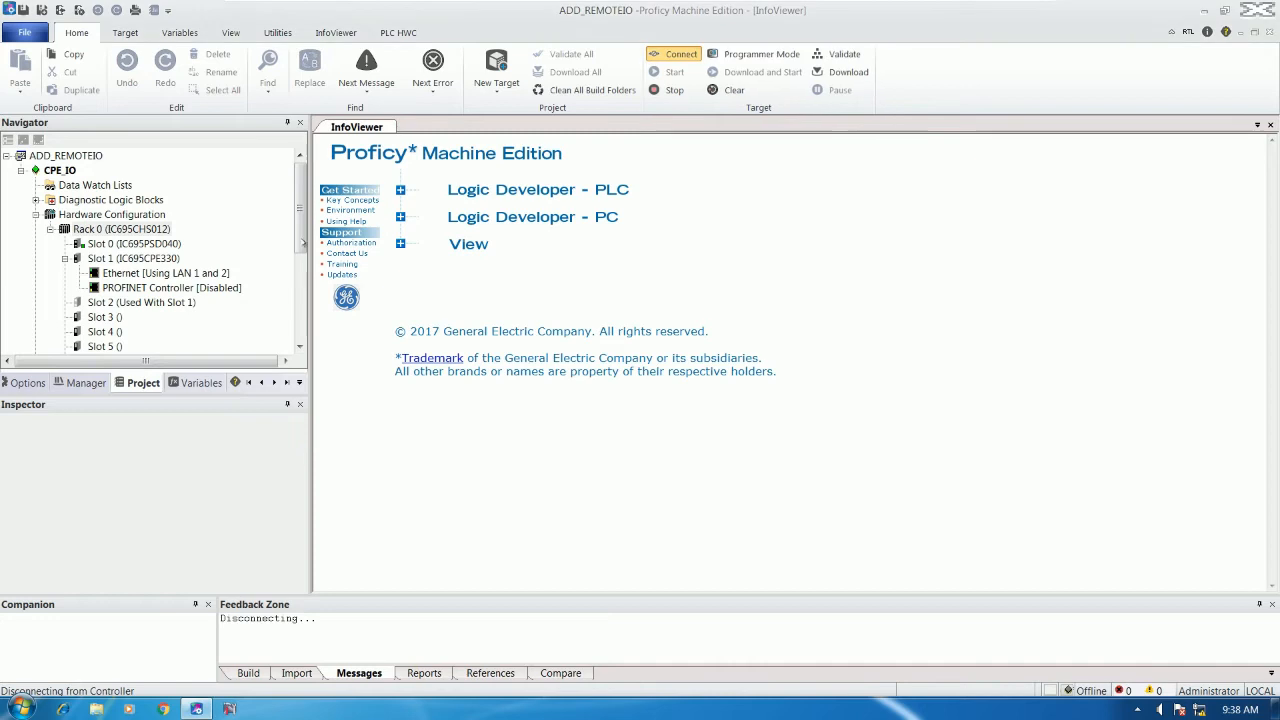
mouse_move(300, 241)
mouse_down()
mouse_move(298, 313)
mouse_move(300, 230)
mouse_up()
double_click(120, 229)
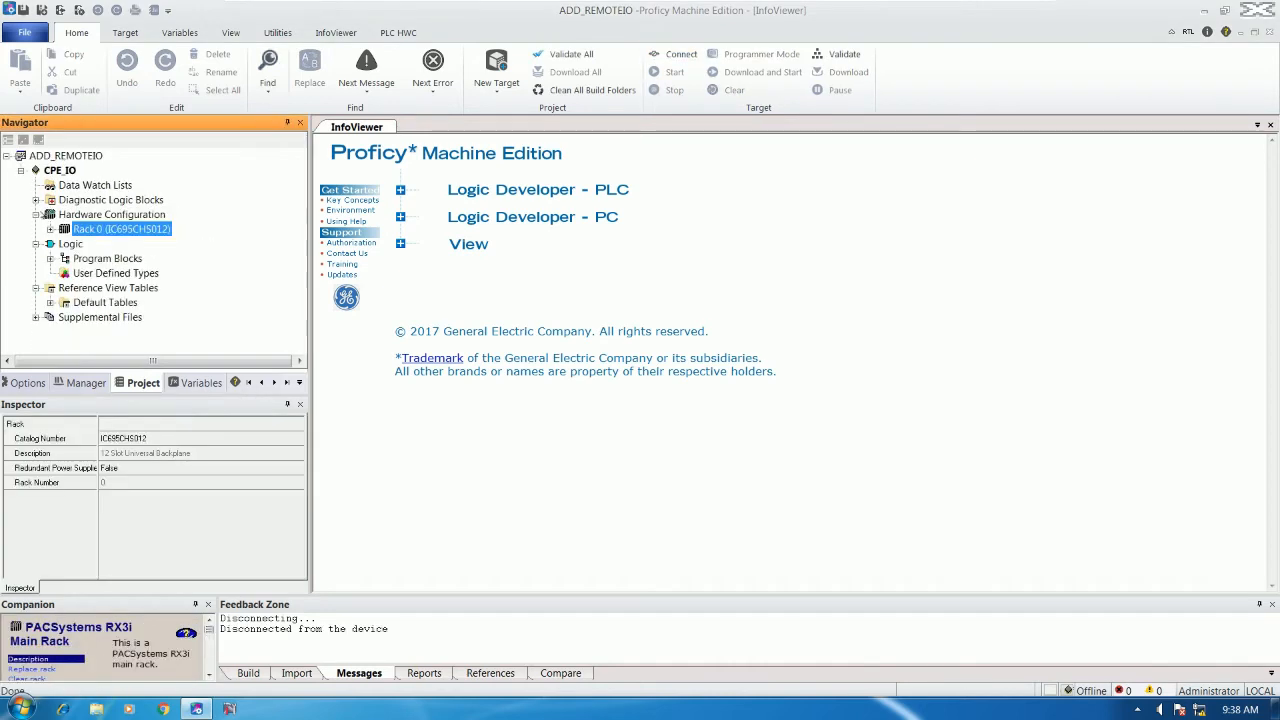
Add a GE Intelligent Platforms Remote I/O target of type VersaMax Ethernet to the project and name it VS1
right_click(76, 155)
mouse_move(193, 164)
mouse_move(406, 164)
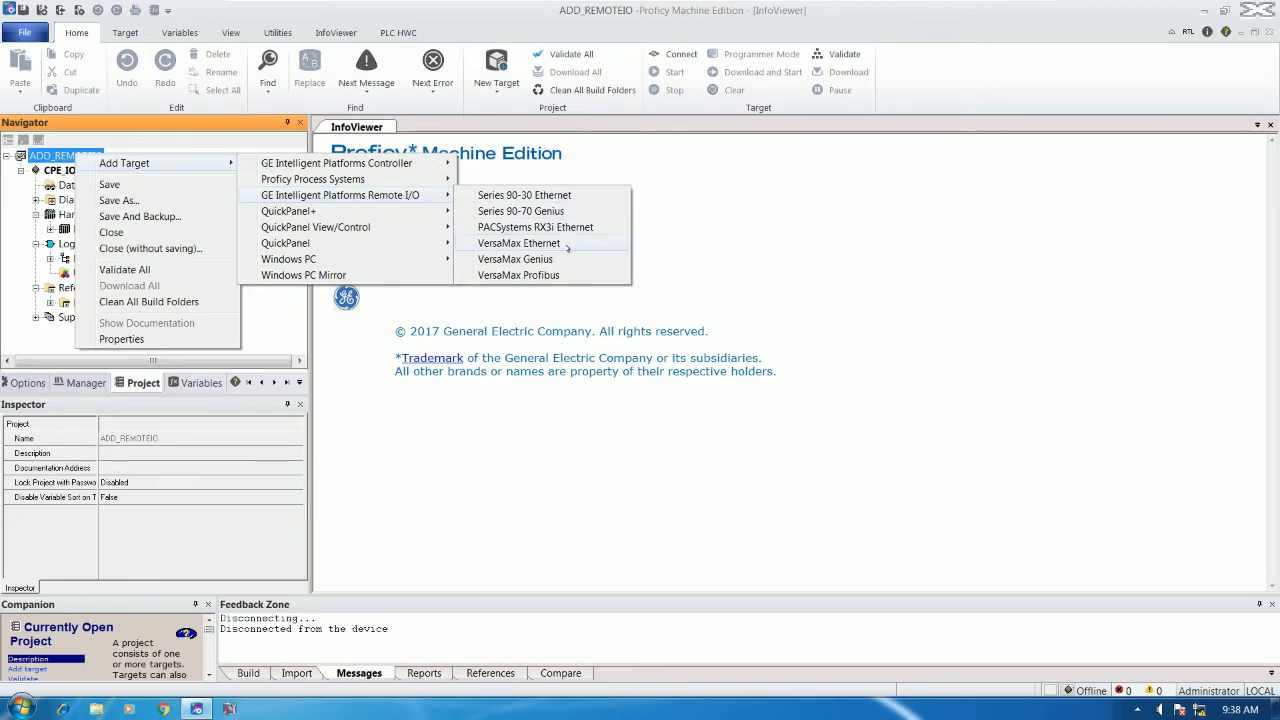
click(511, 244)
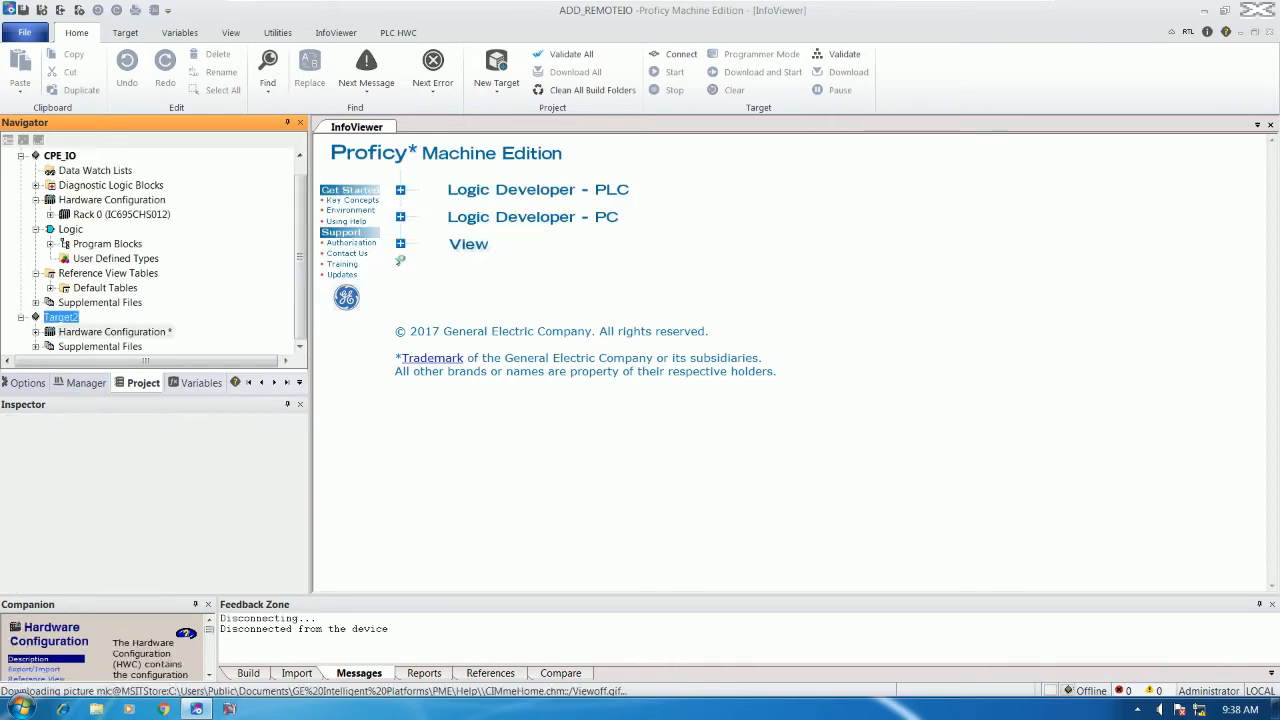
text(NU)
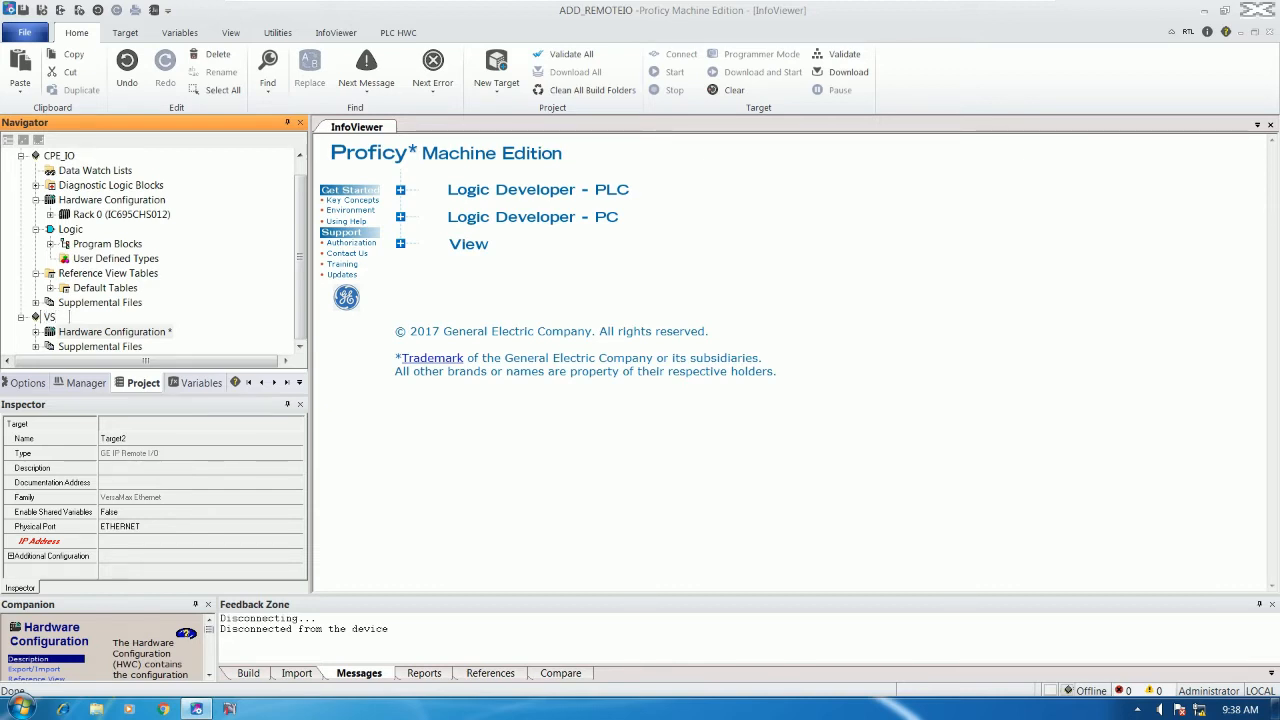
key(Return)
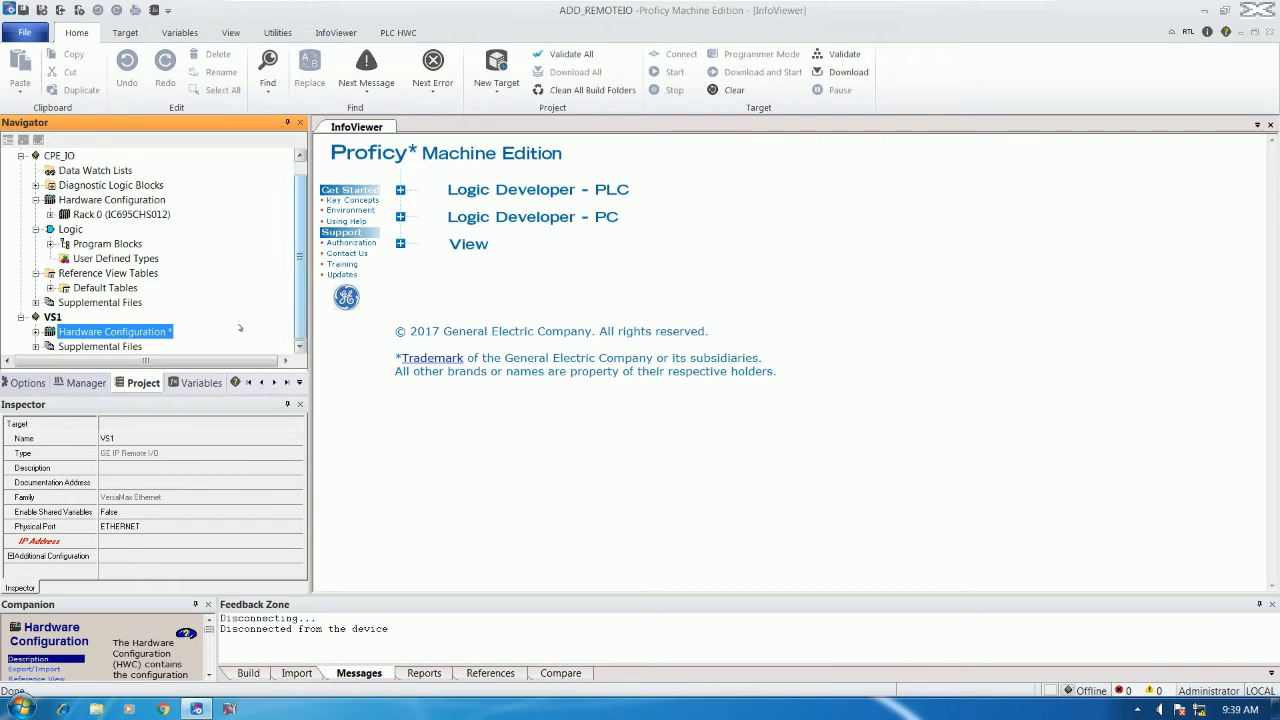
Expand VS1's hardware configuration and Main Rack, enlarge the project tree area and select the Slot 0 IC200EBI001 module
click(36, 332)
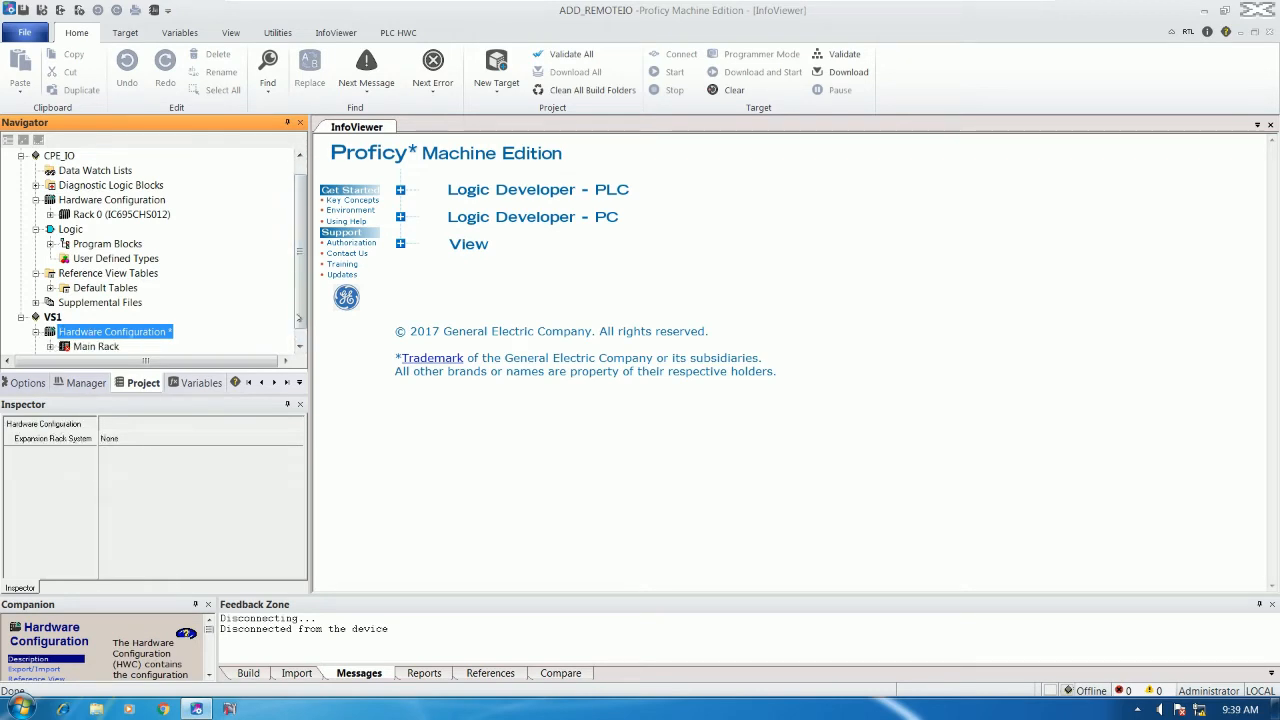
drag(298, 318, 297, 337)
double_click(96, 332)
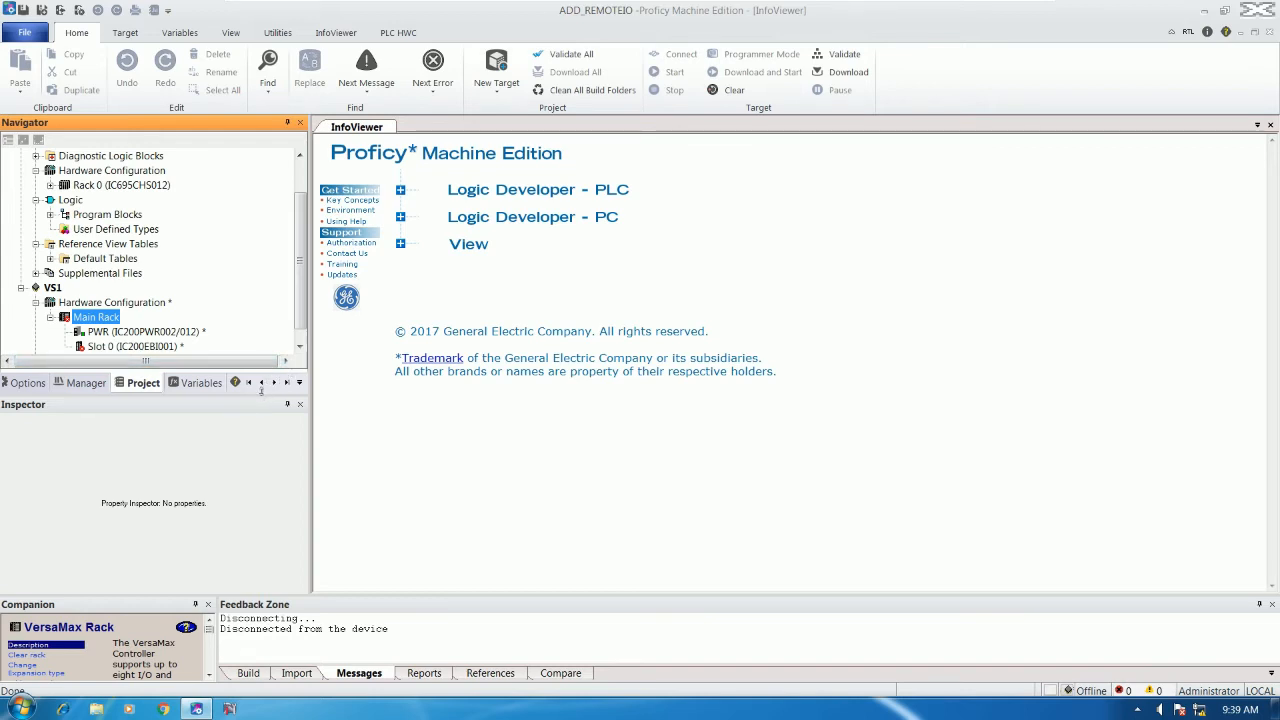
drag(250, 397, 250, 446)
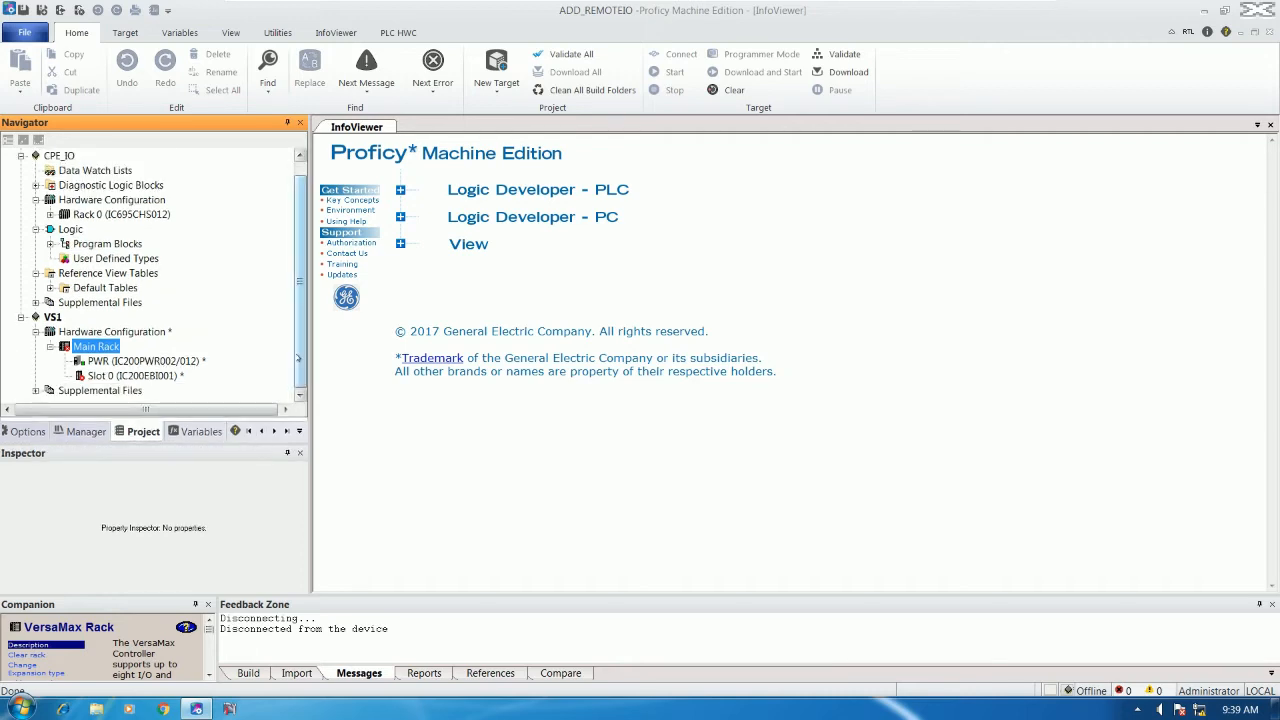
click(162, 376)
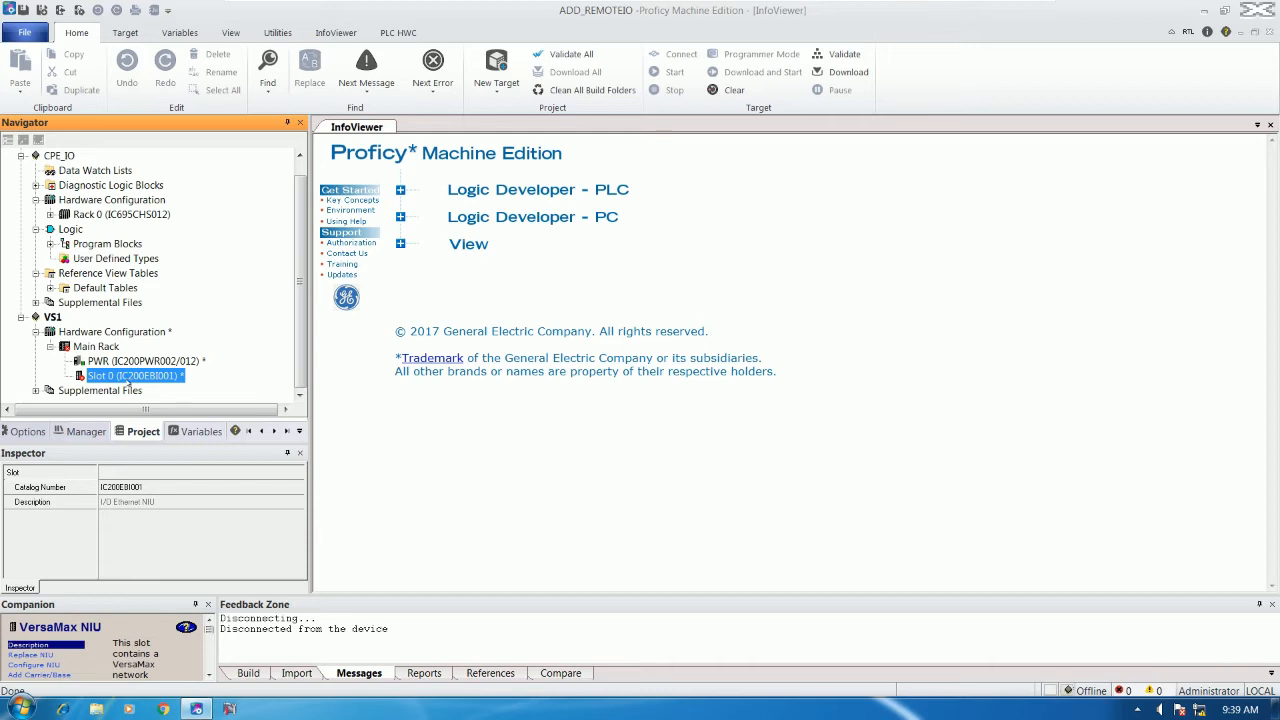
Examine the VS1 target's properties down to the IP Address and Additional Configuration
click(52, 316)
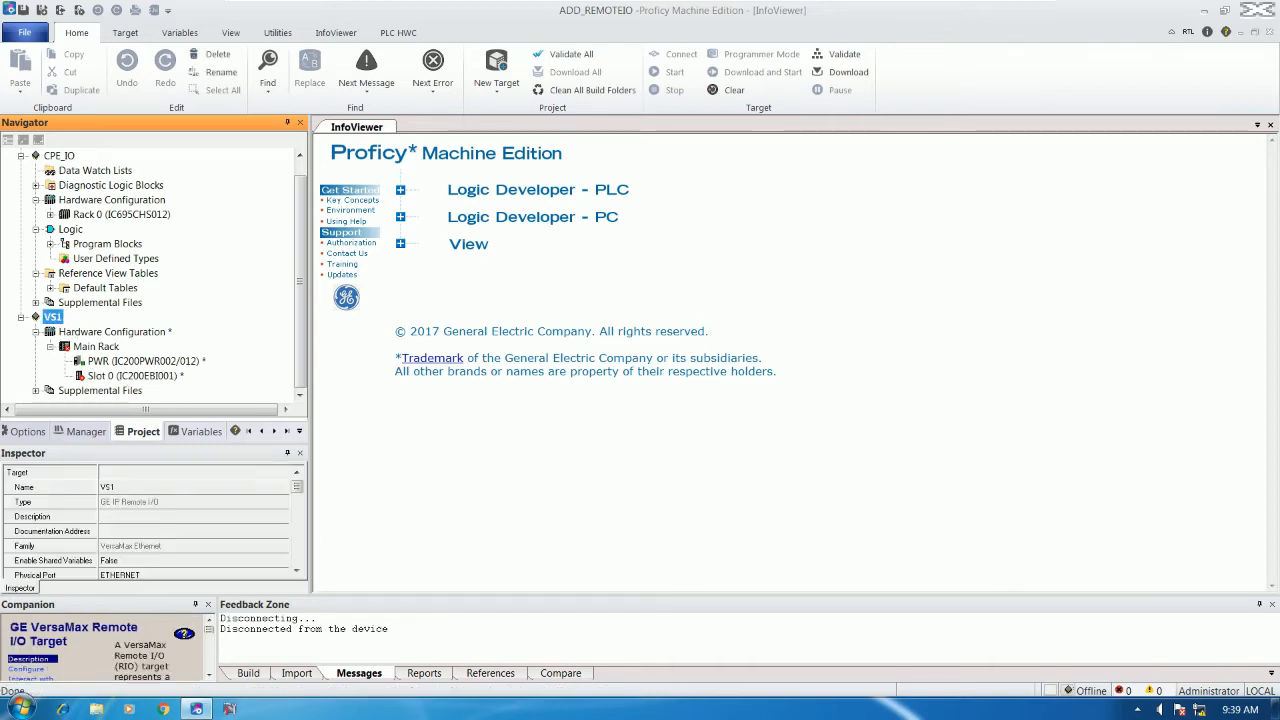
click(297, 571)
click(297, 571)
click(297, 571)
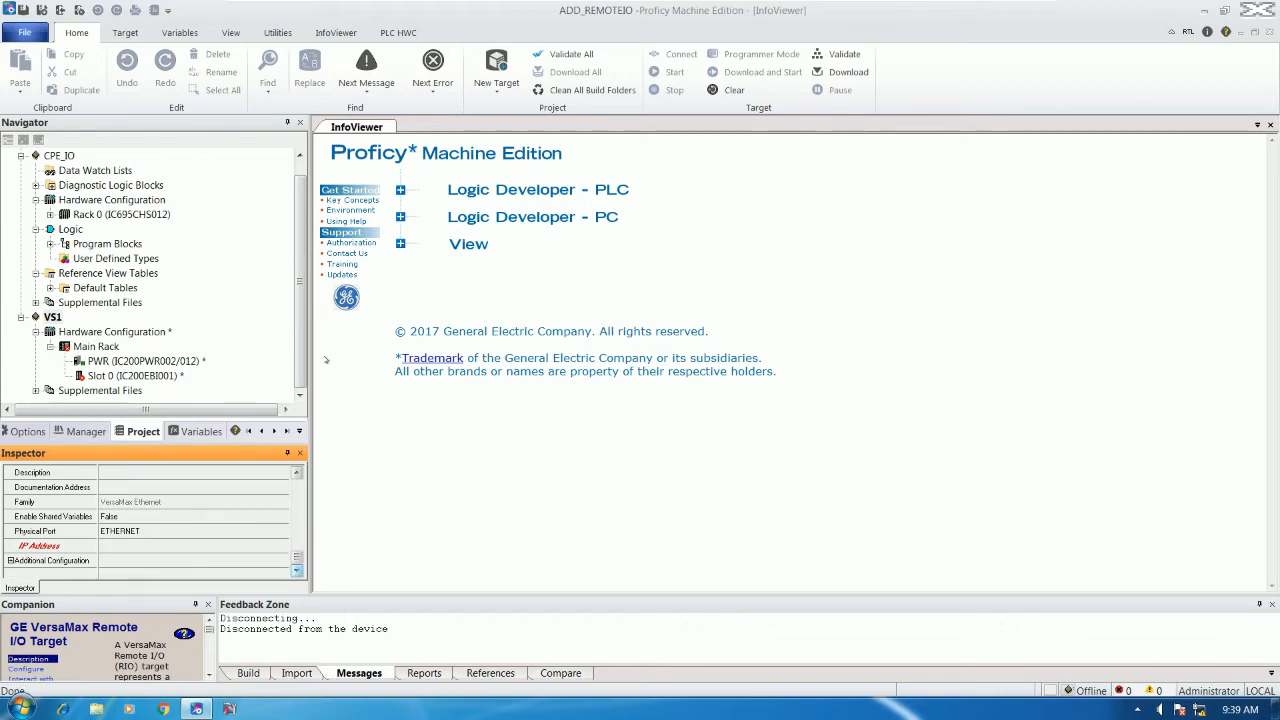
Expand CPE_IO's Rack 0 and open the CPE330's Ethernet configuration to check the LAN 2 address settings
scroll(265, 262, up, 1)
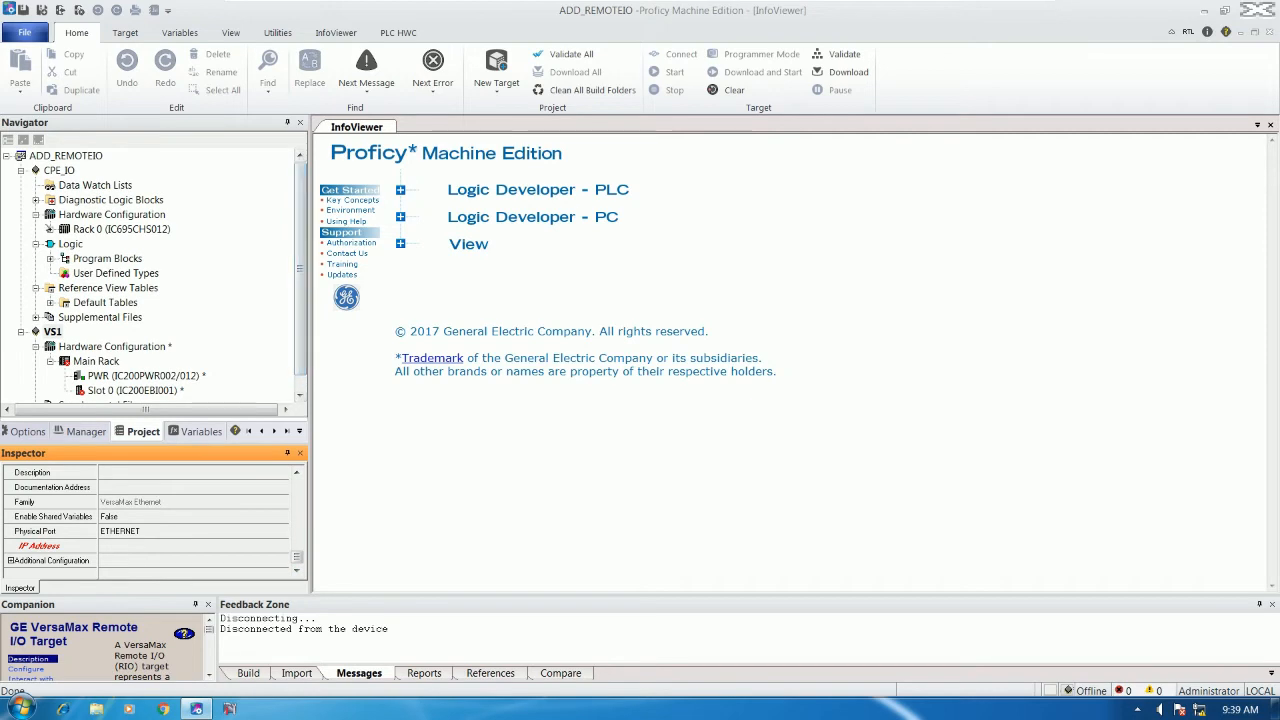
click(50, 229)
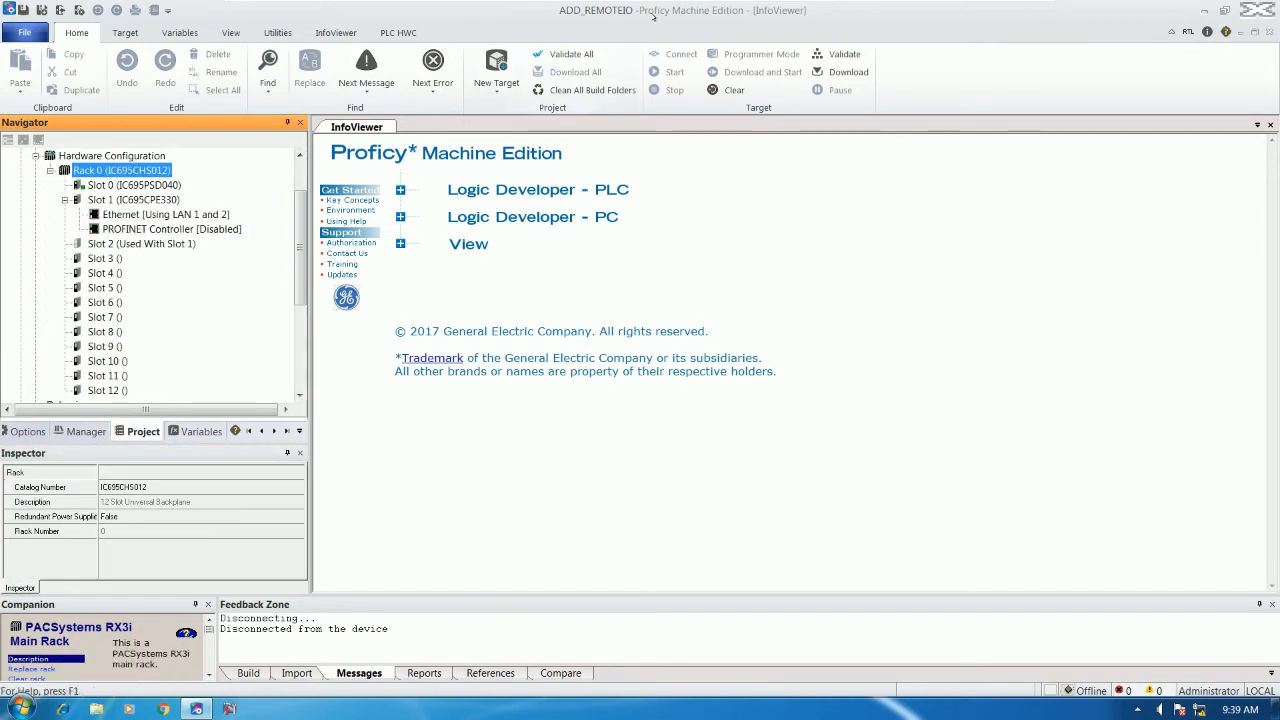
click(170, 229)
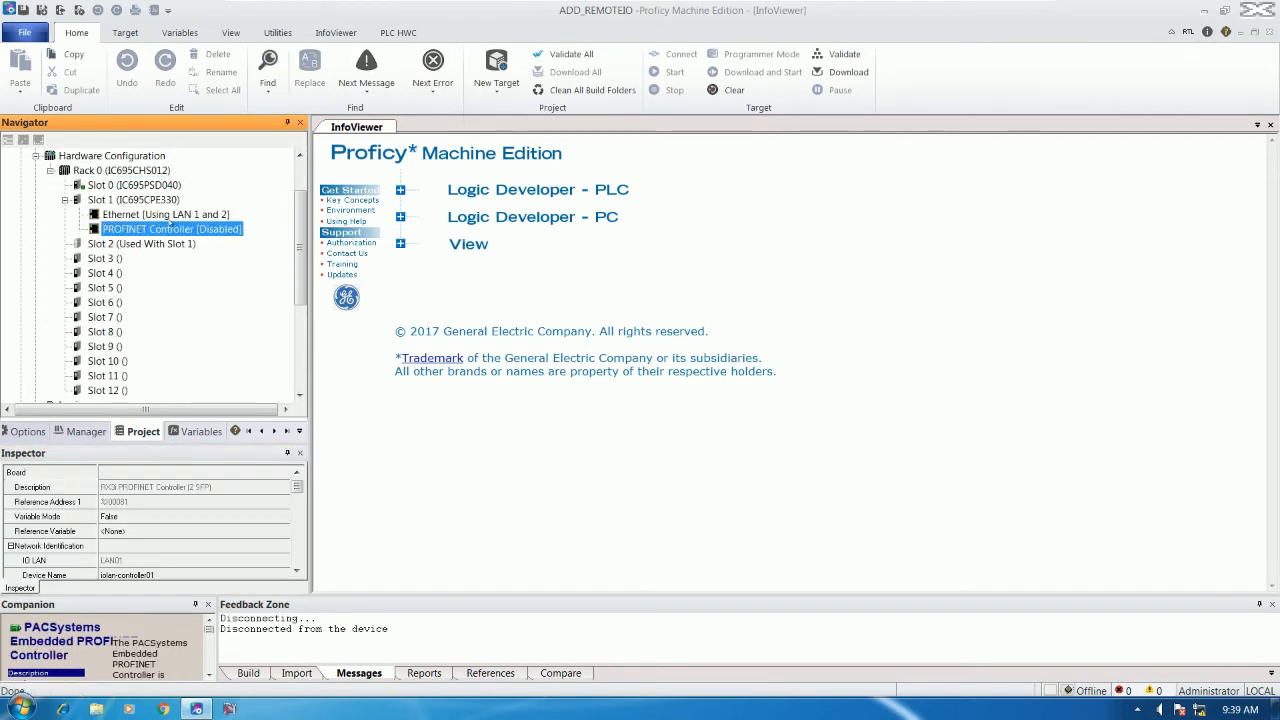
click(166, 215)
double_click(166, 215)
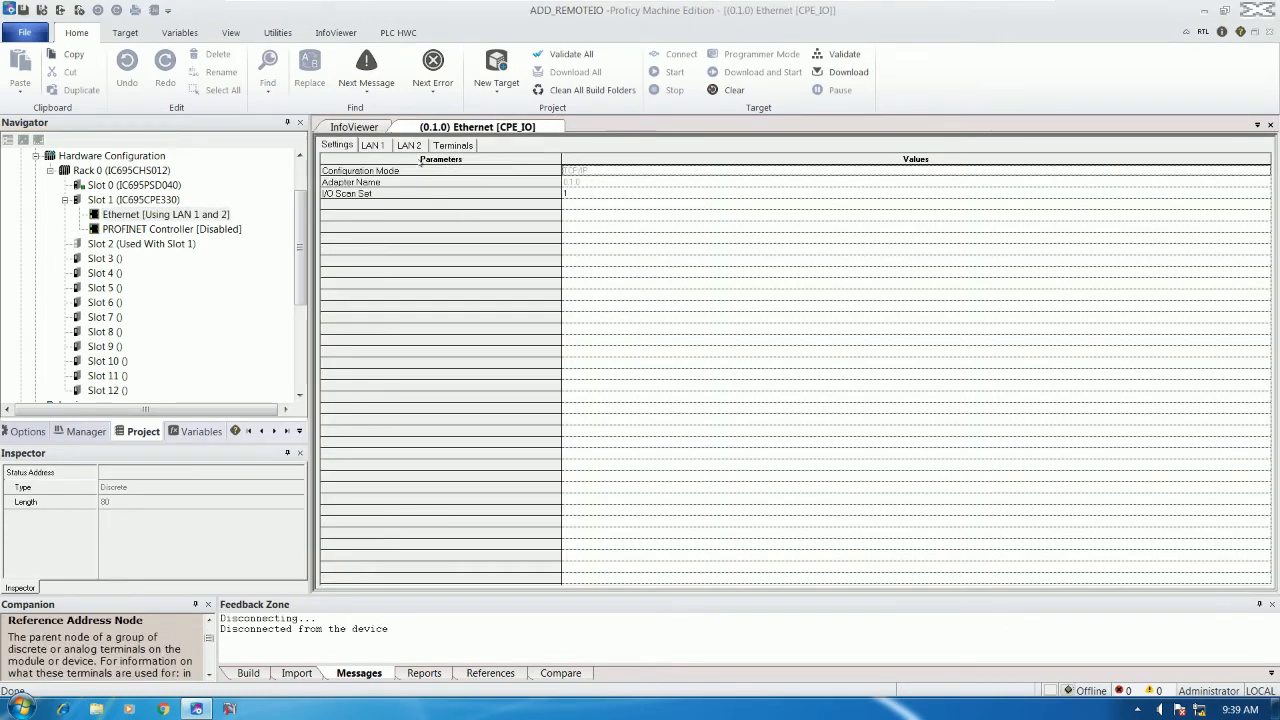
click(408, 145)
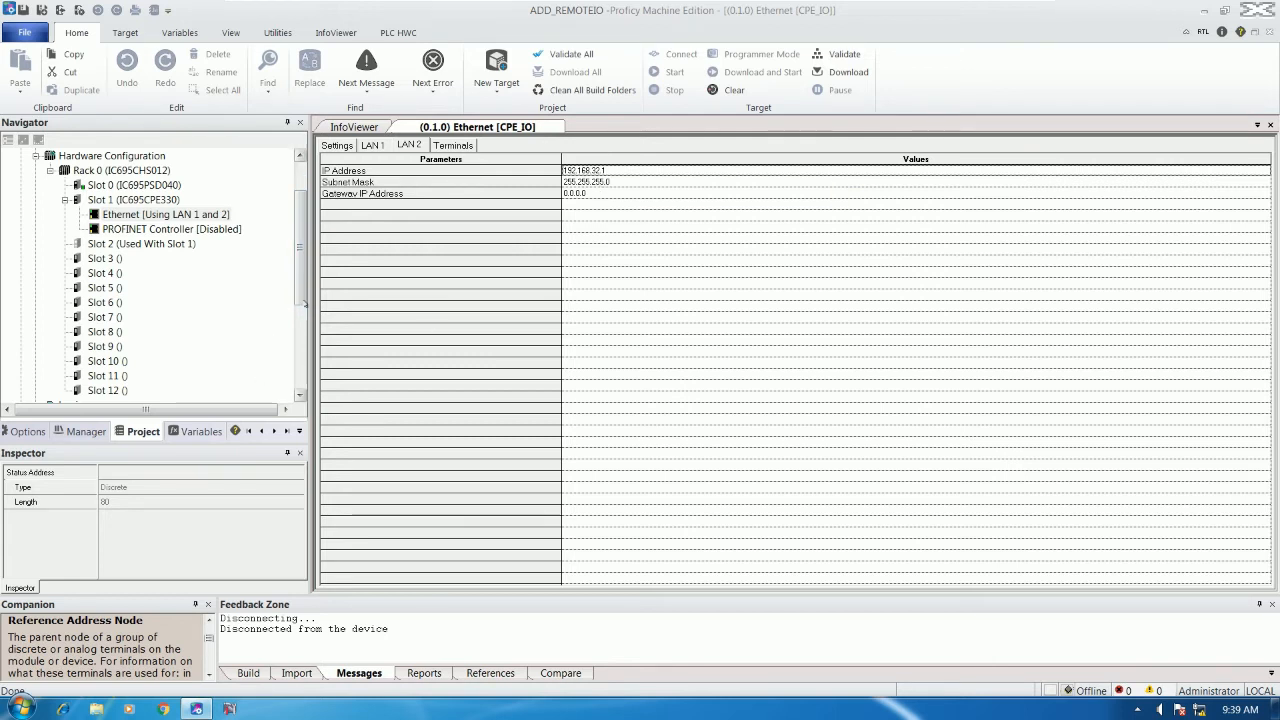
Set the IP address in the VS1 target's properties to 192.168.32.2 and check the entry
scroll(260, 379, down, 4)
click(162, 376)
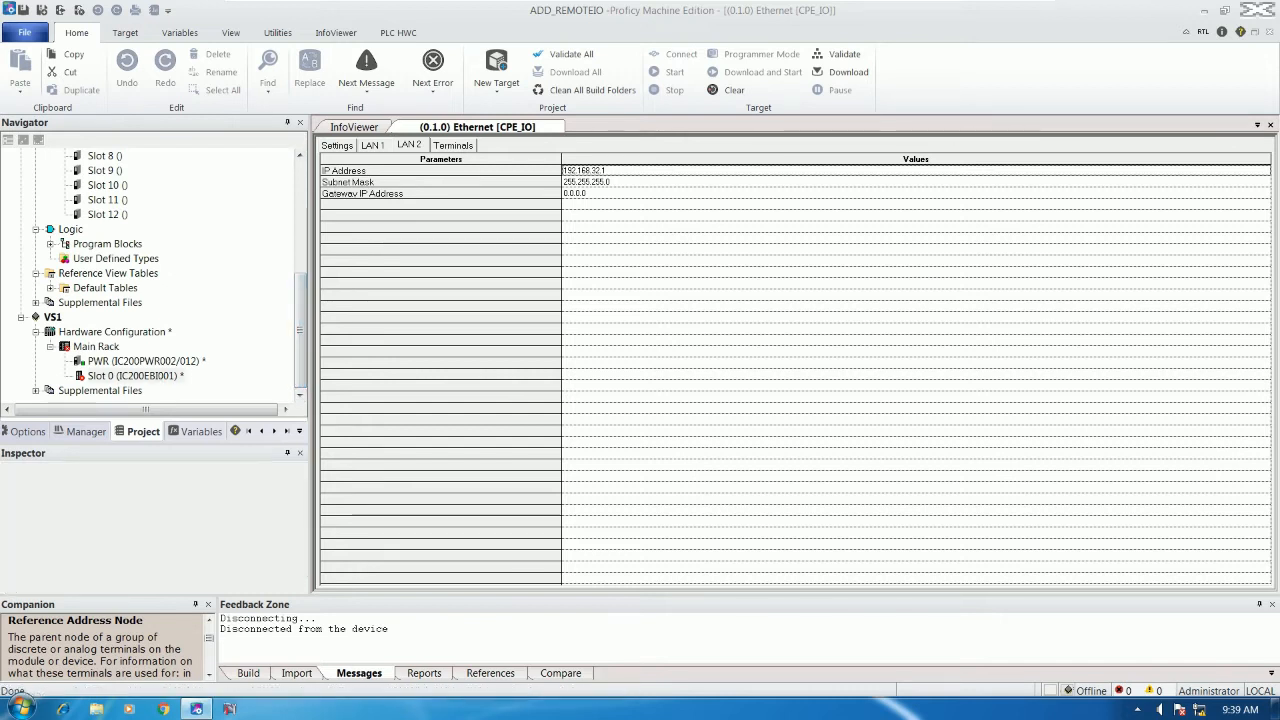
click(52, 317)
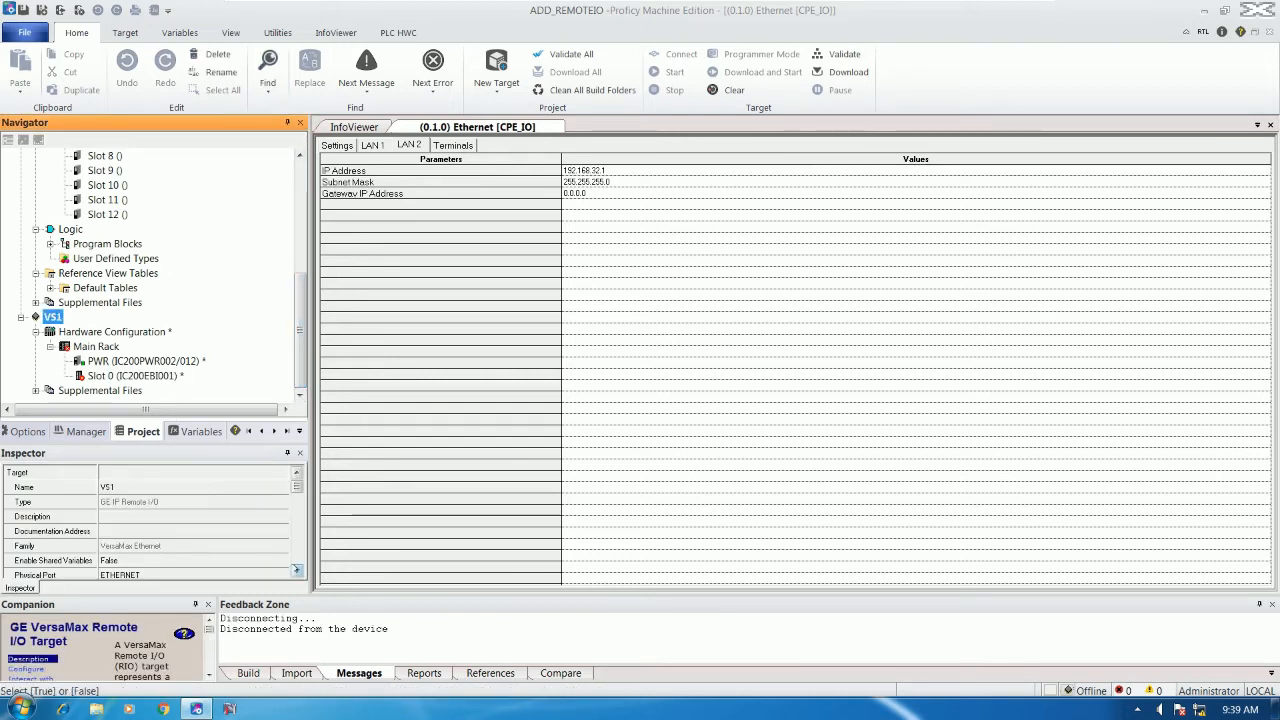
drag(298, 489, 288, 563)
click(164, 546)
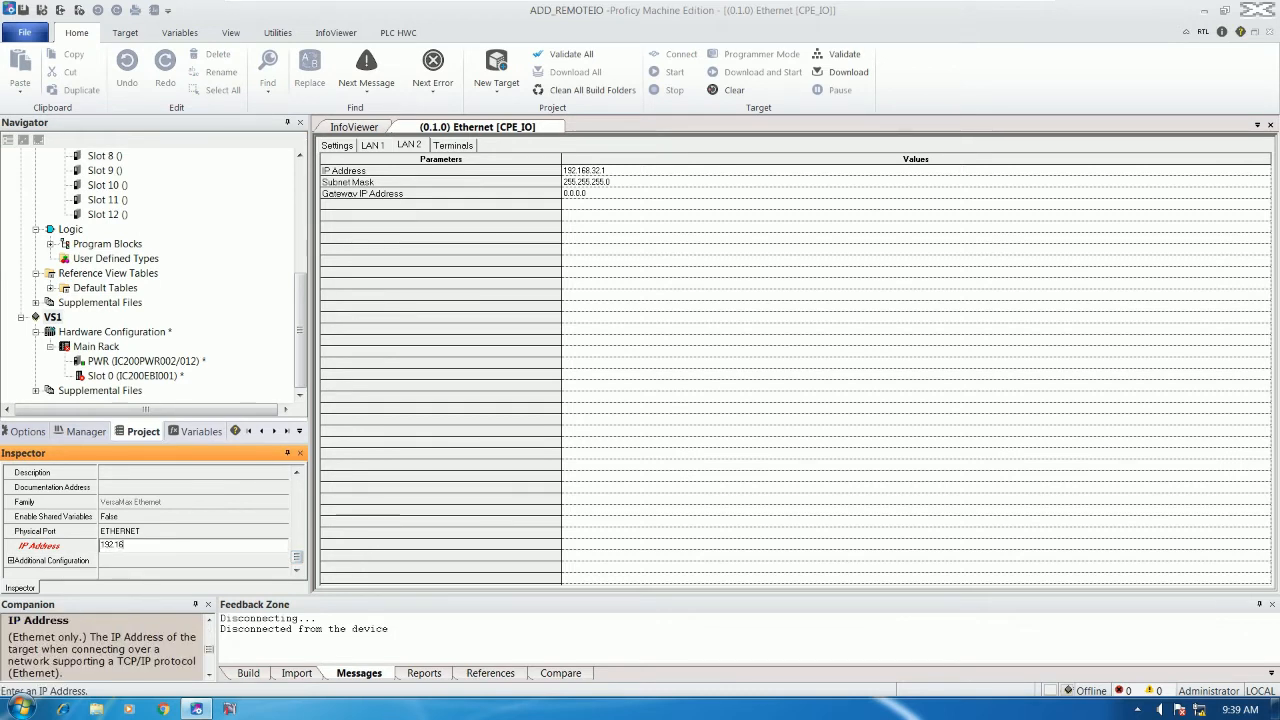
text(192.168.32.2)
key(Return)
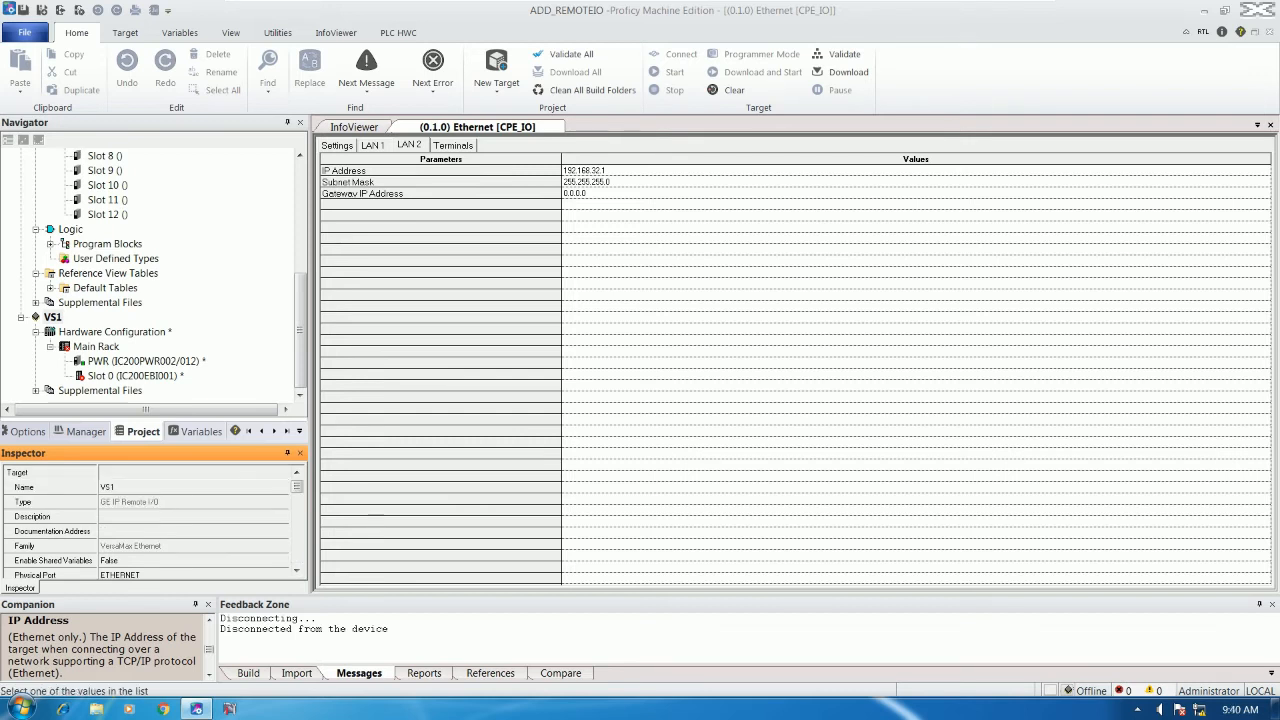
drag(297, 487, 297, 557)
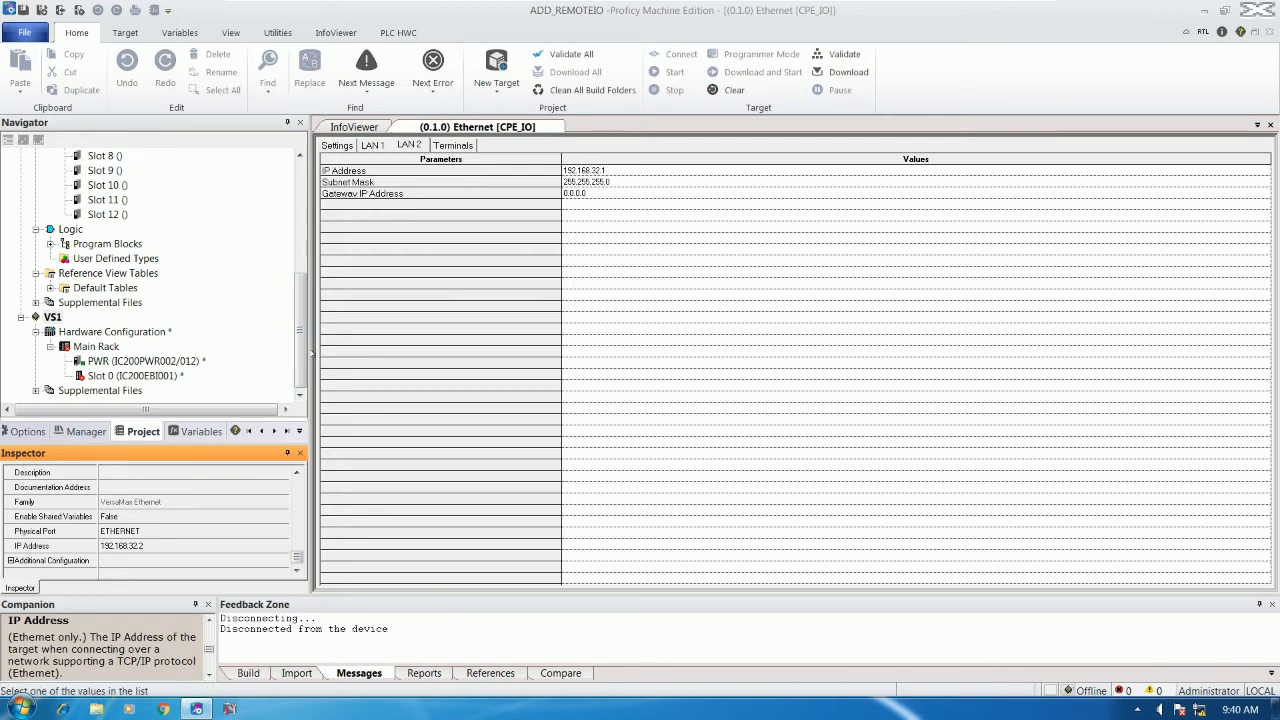
Open the configuration of VS1's Slot 0 IC200EBI001 module and close the CPE_IO Ethernet configuration
click(122, 376)
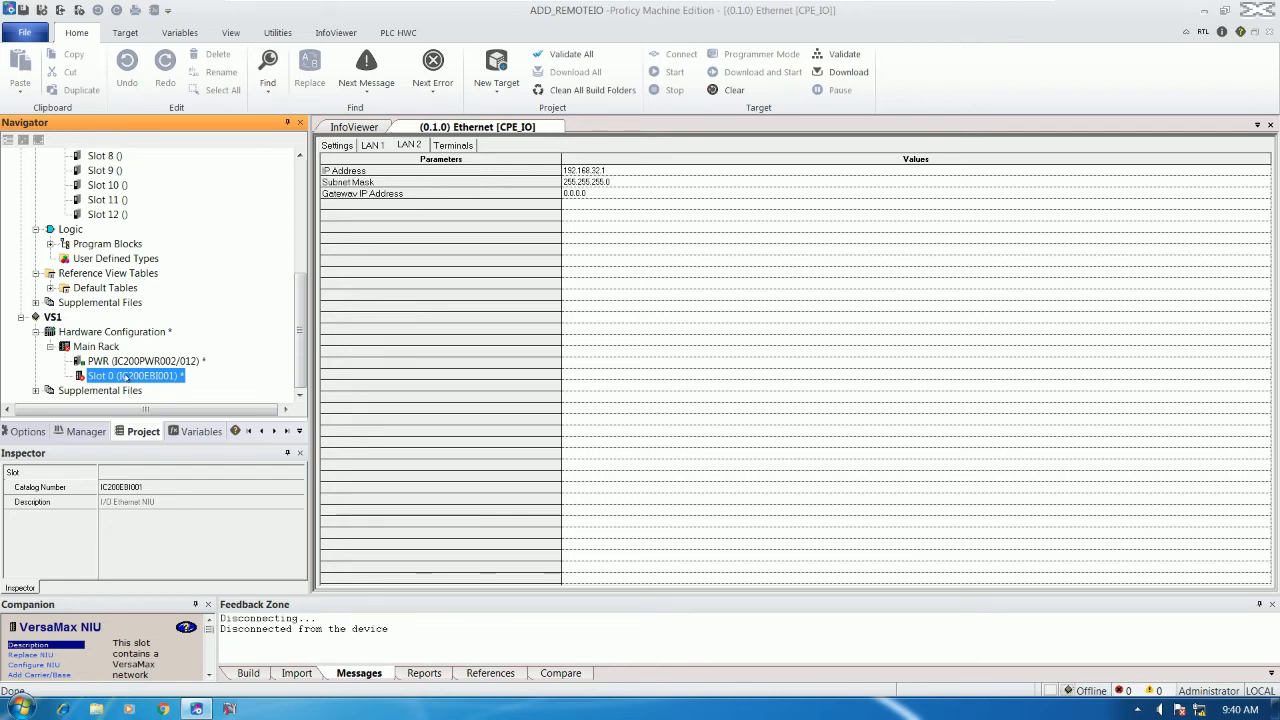
double_click(124, 377)
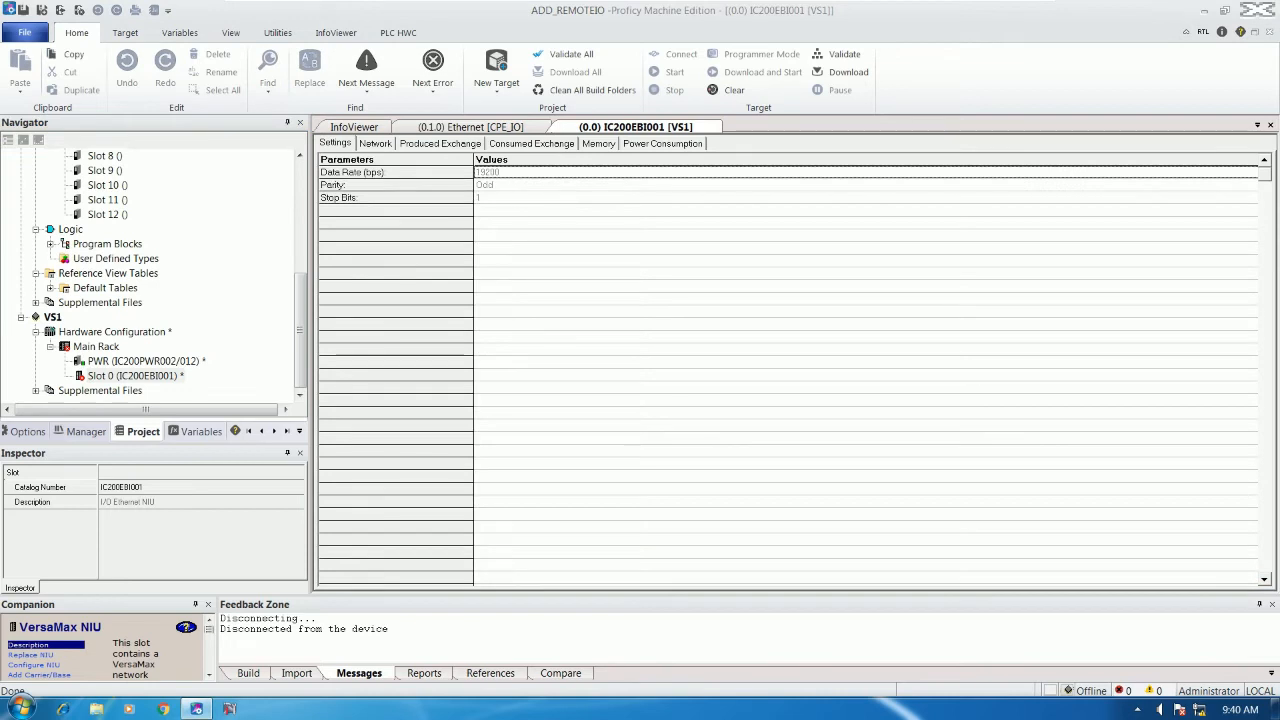
click(338, 143)
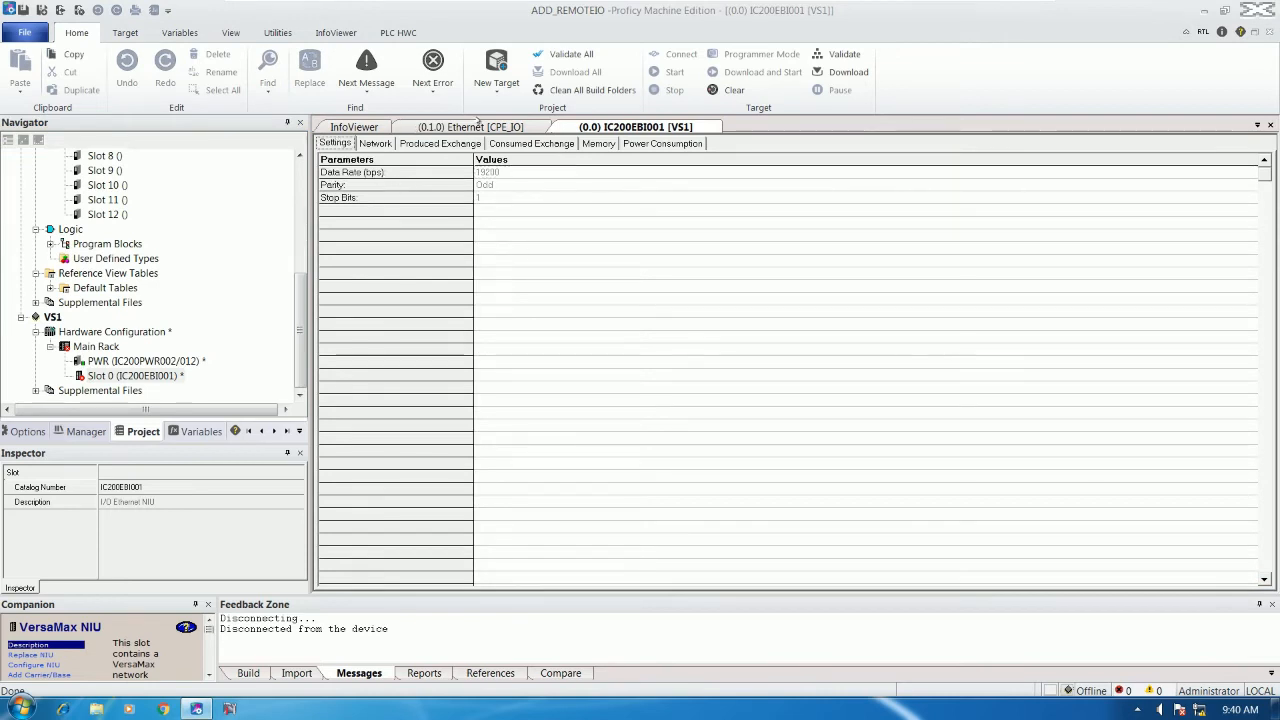
click(478, 122)
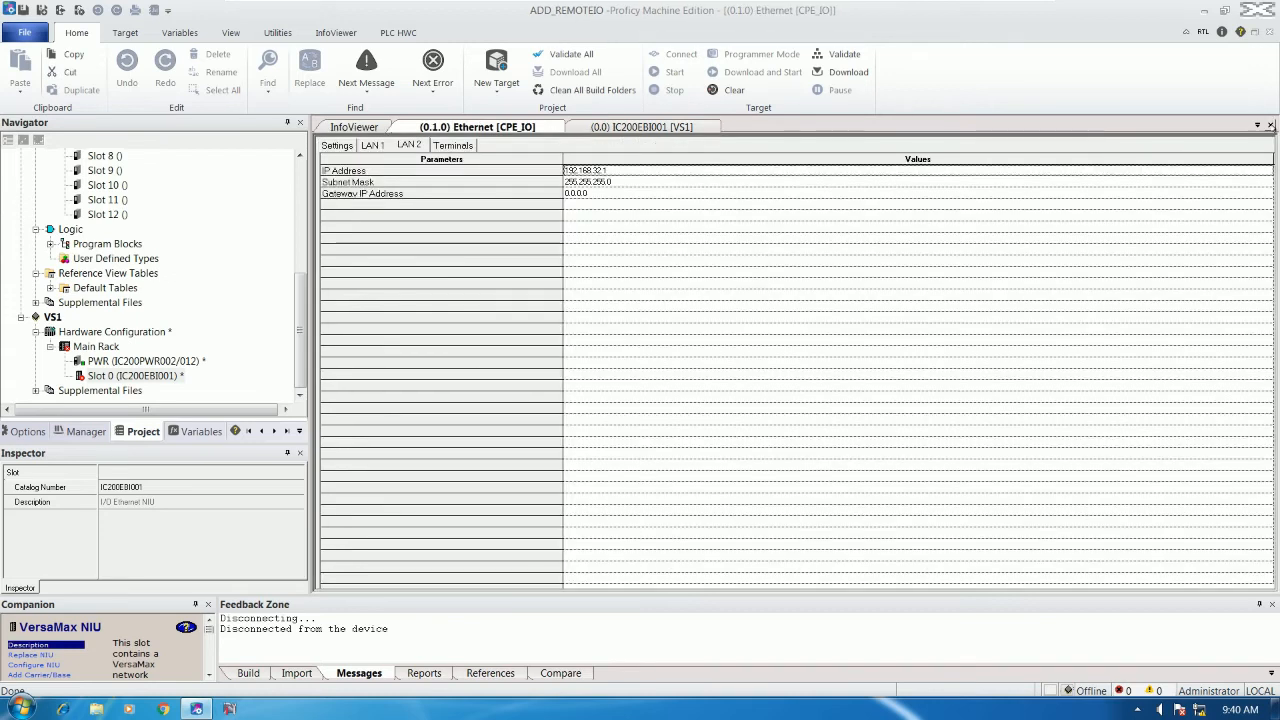
click(1270, 125)
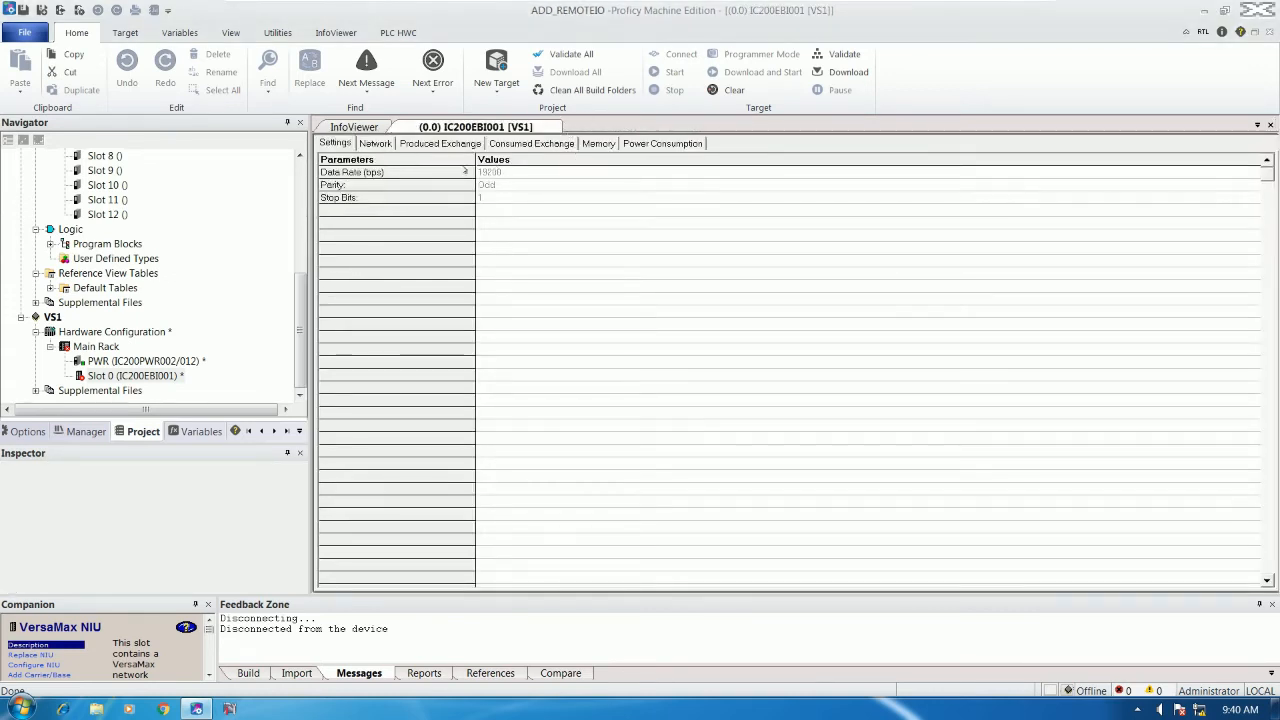
click(337, 144)
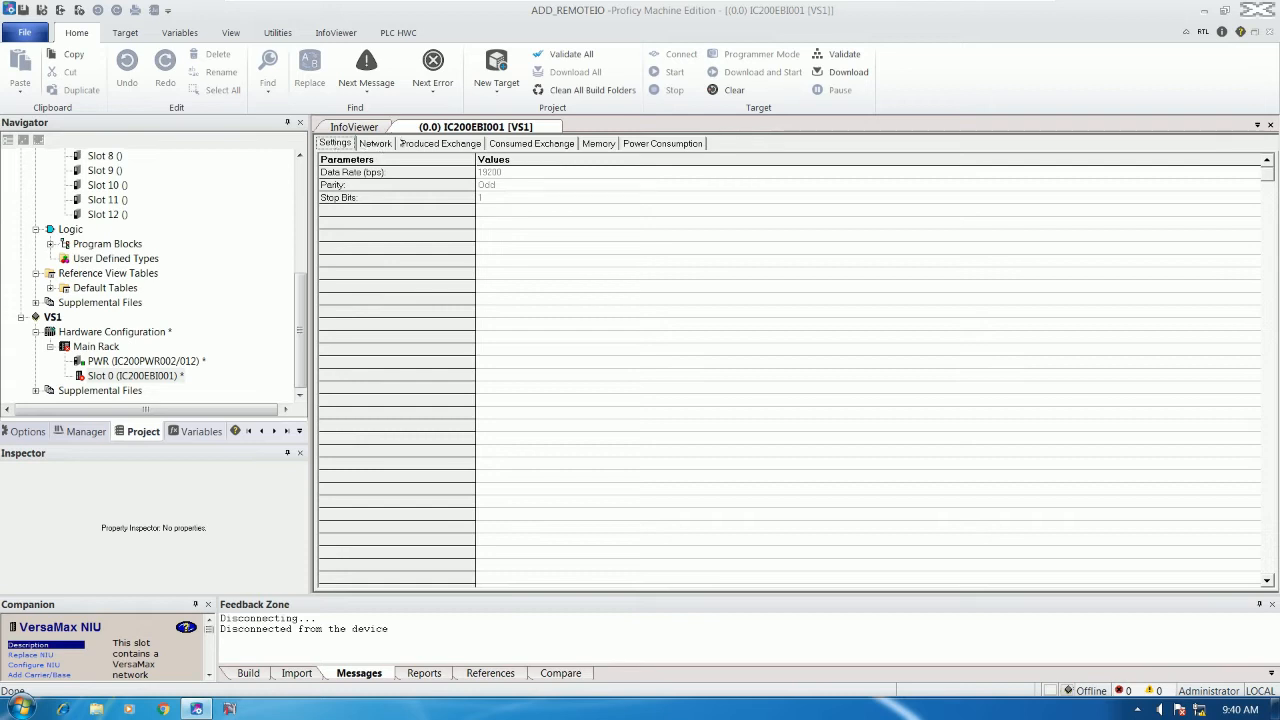
Check the VS1 target's IP address and set the IC200EBI001 module's network IP address to 192.168.32.2
click(375, 143)
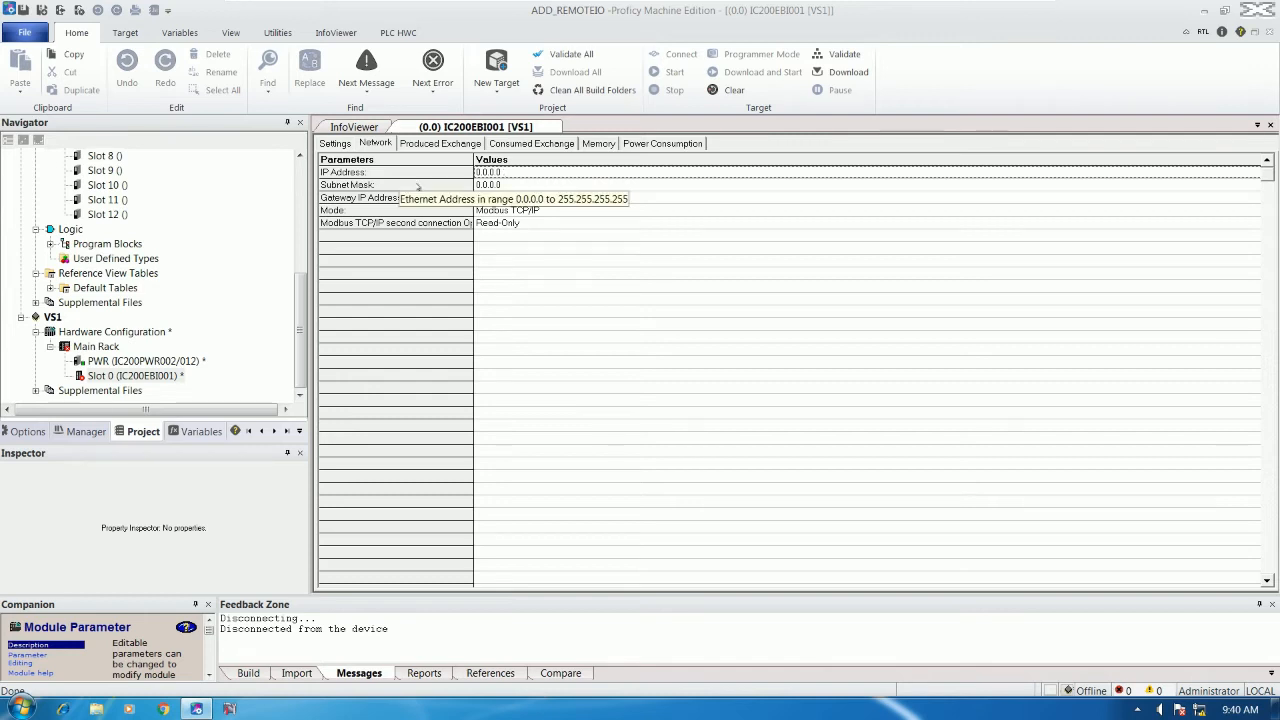
click(53, 317)
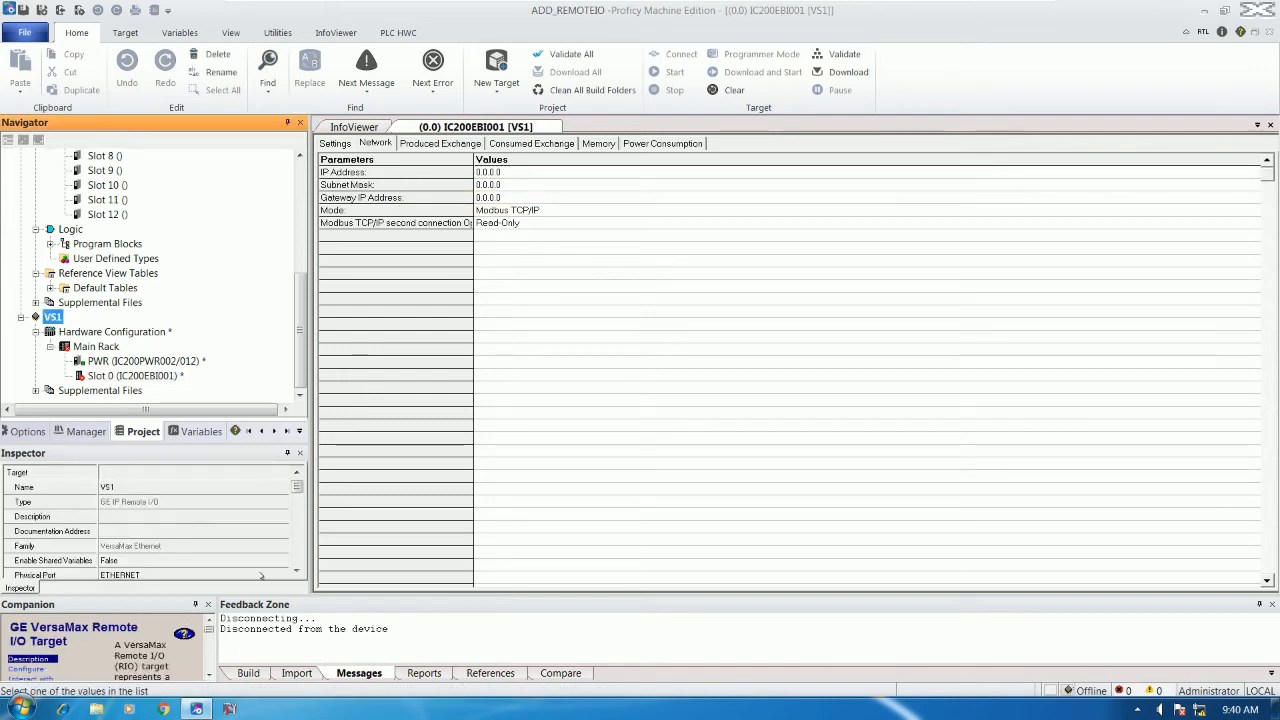
click(297, 572)
click(297, 572)
click(297, 572)
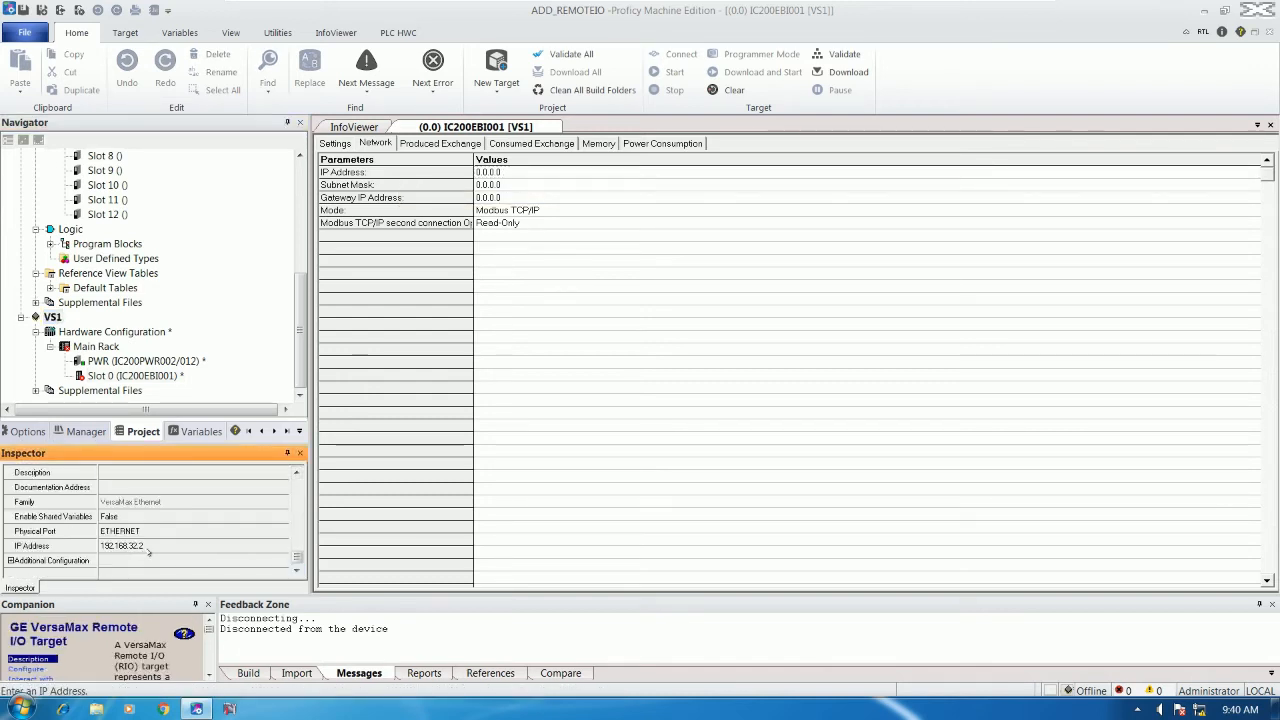
click(576, 174)
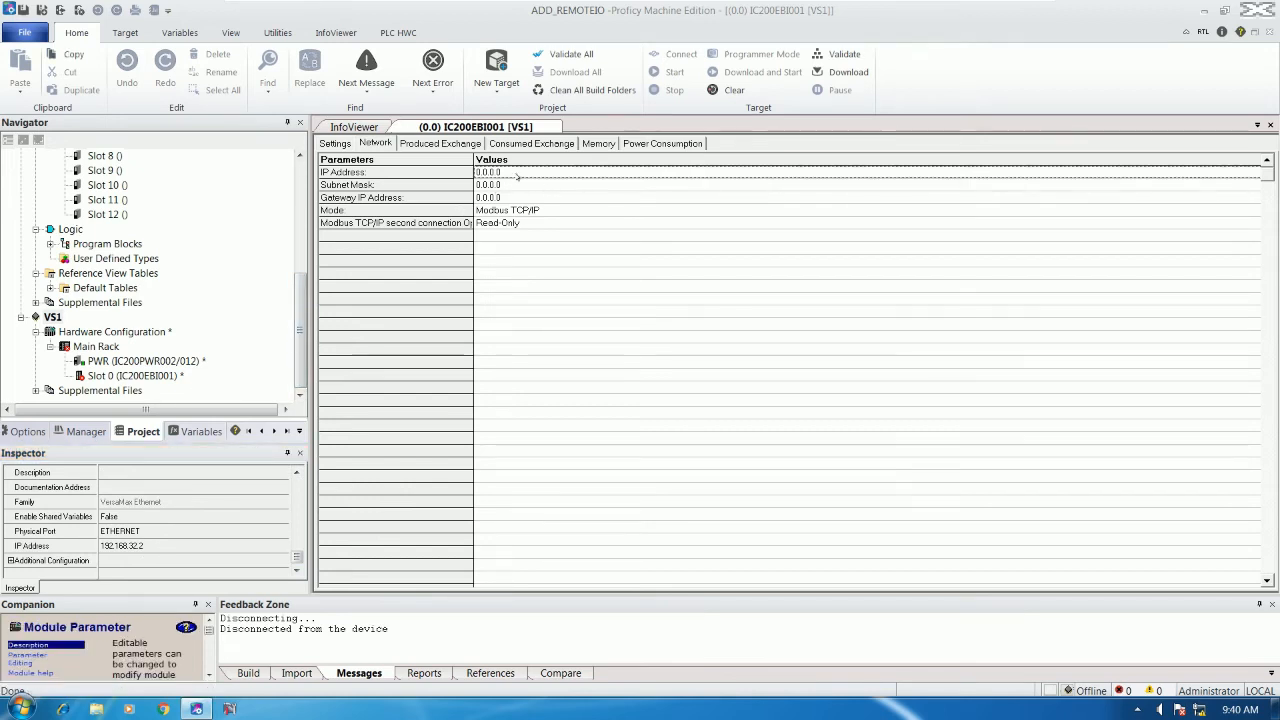
double_click(518, 176)
text(192.16)
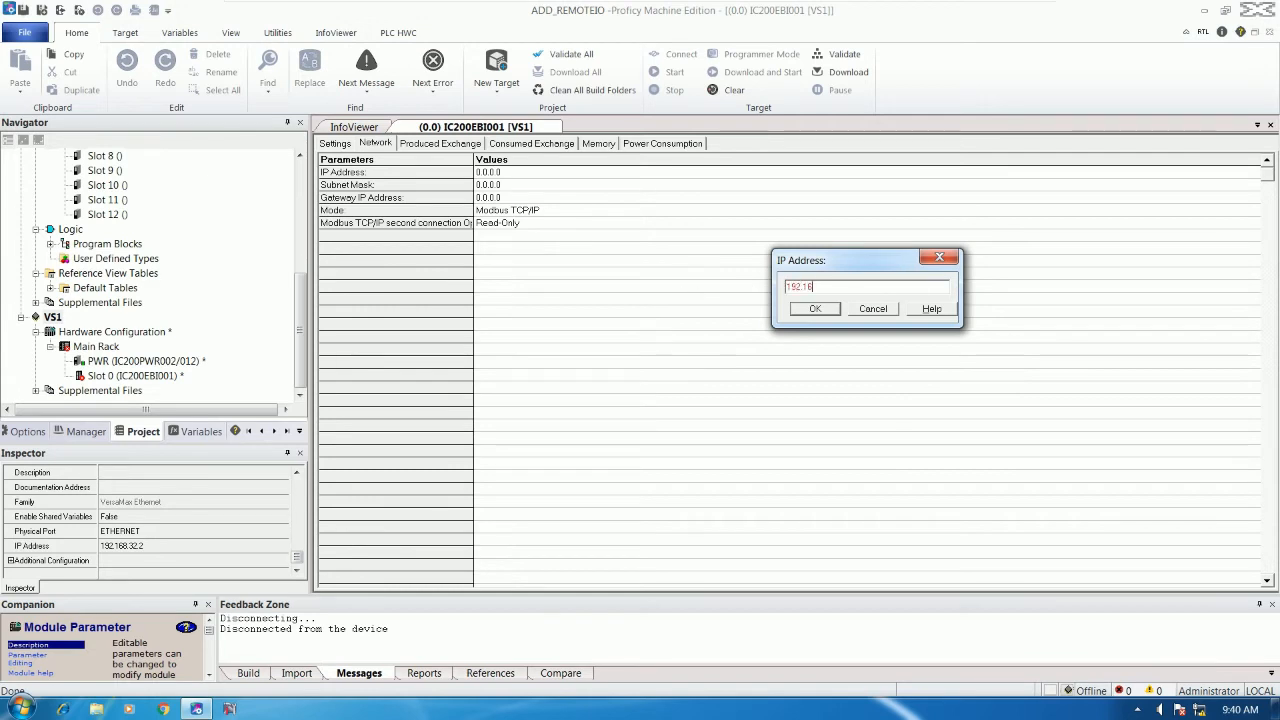
text(8.32.2)
key(Return)
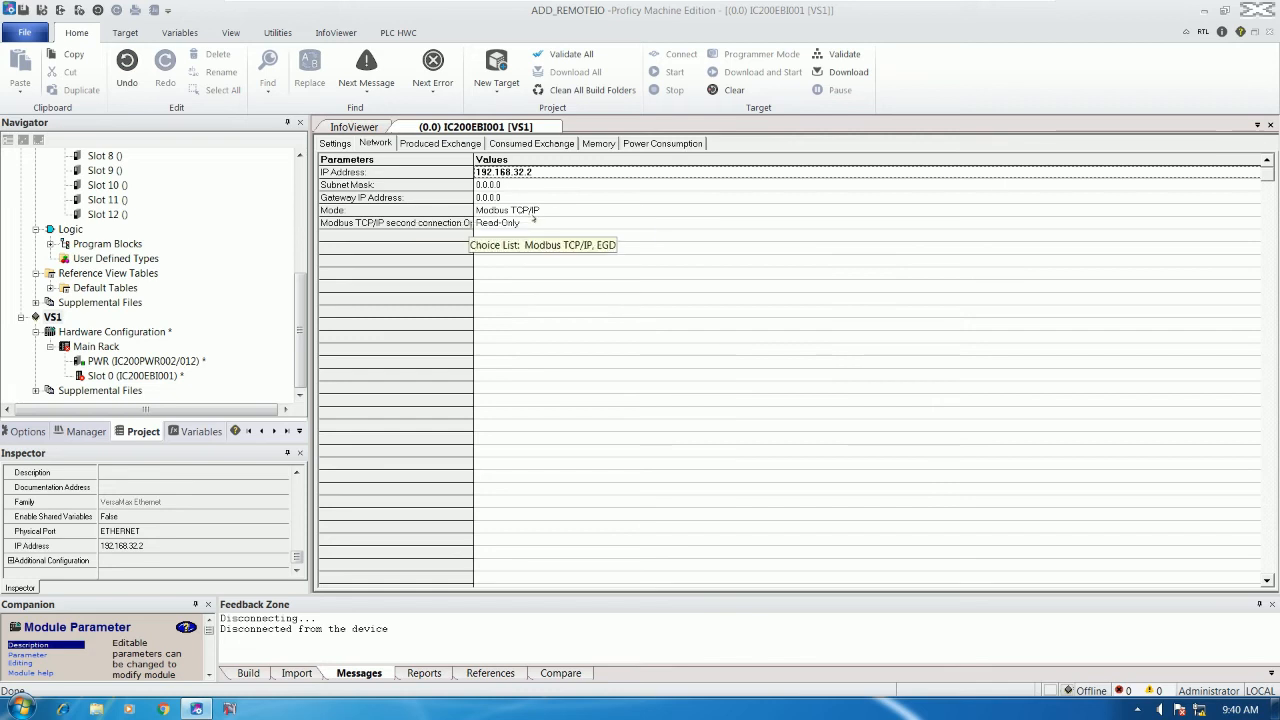
Set the IC200EBI001 module's subnet mask to 255.255.255.0
click(504, 186)
click(504, 186)
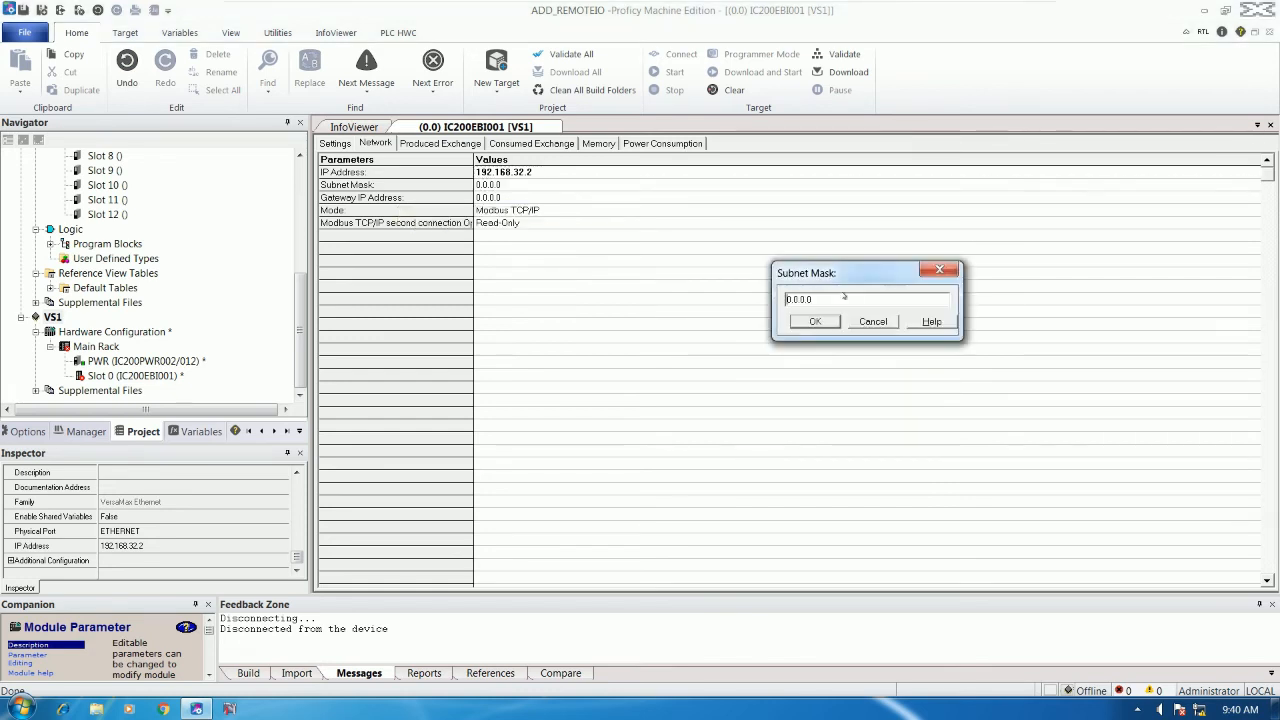
text(255.255.255.0)
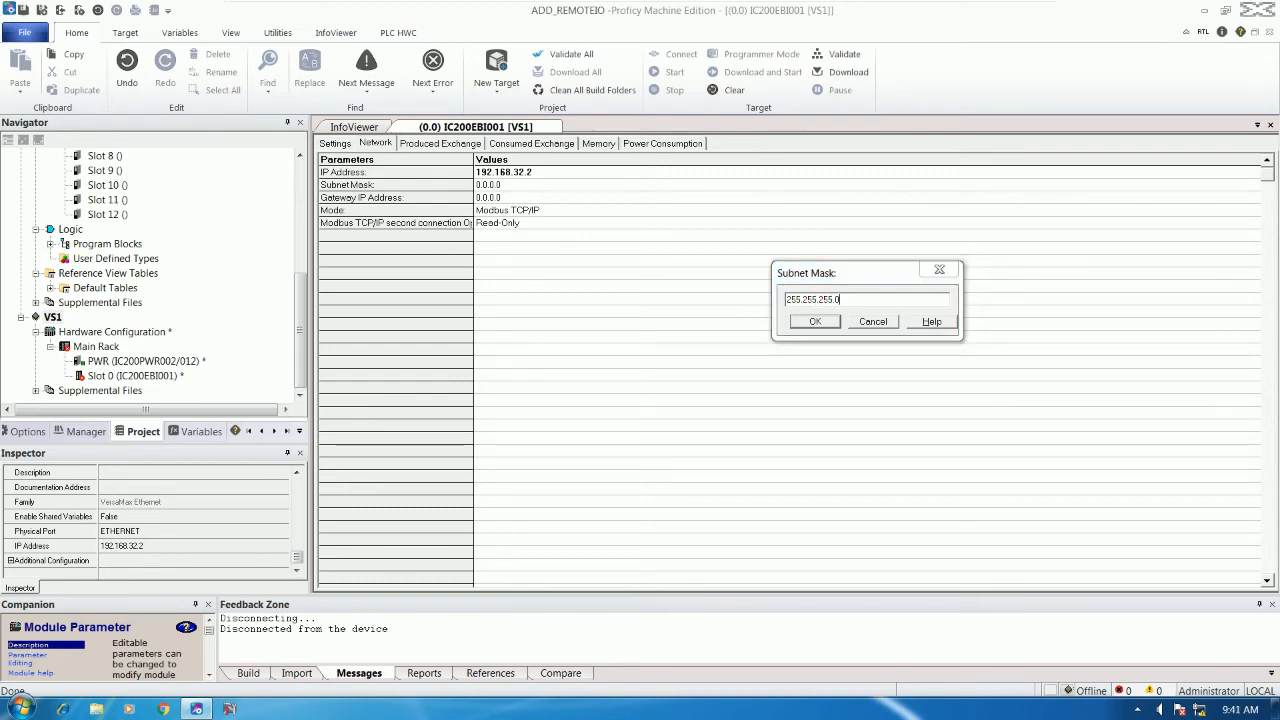
key(Return)
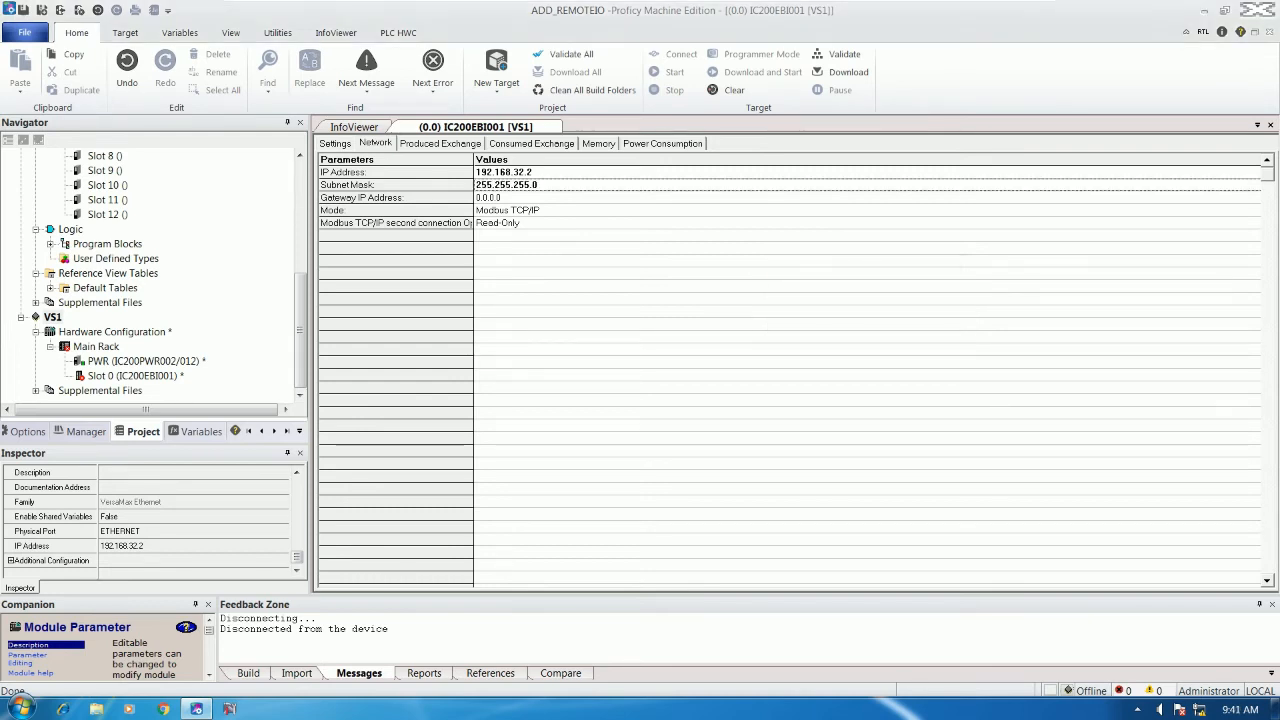
Change the IC200EBI001 module's network mode to EGD
click(540, 210)
double_click(540, 210)
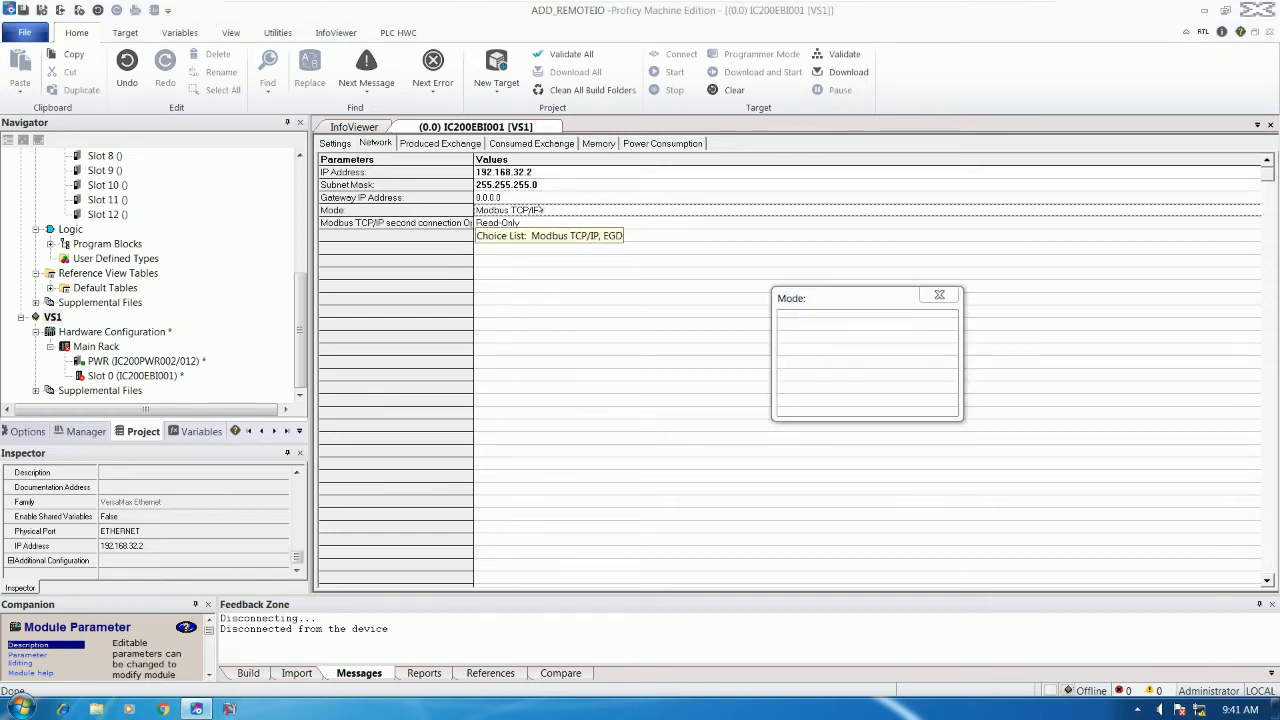
click(800, 350)
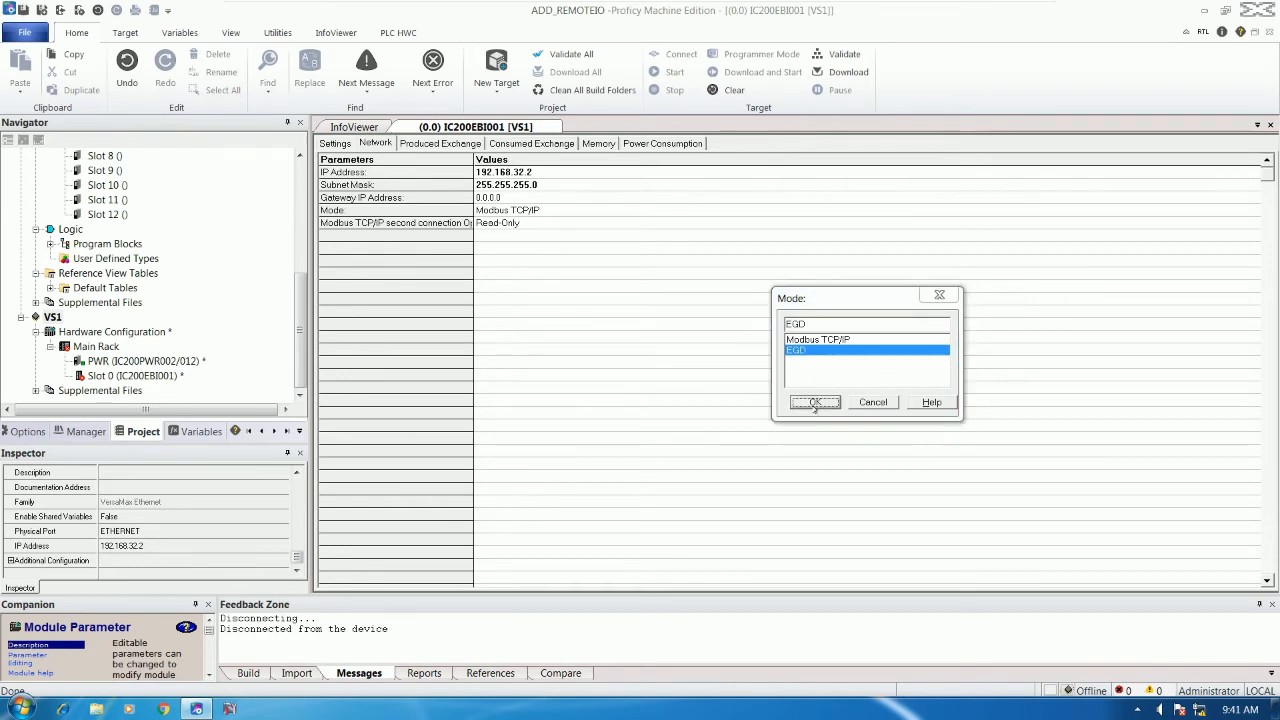
click(815, 402)
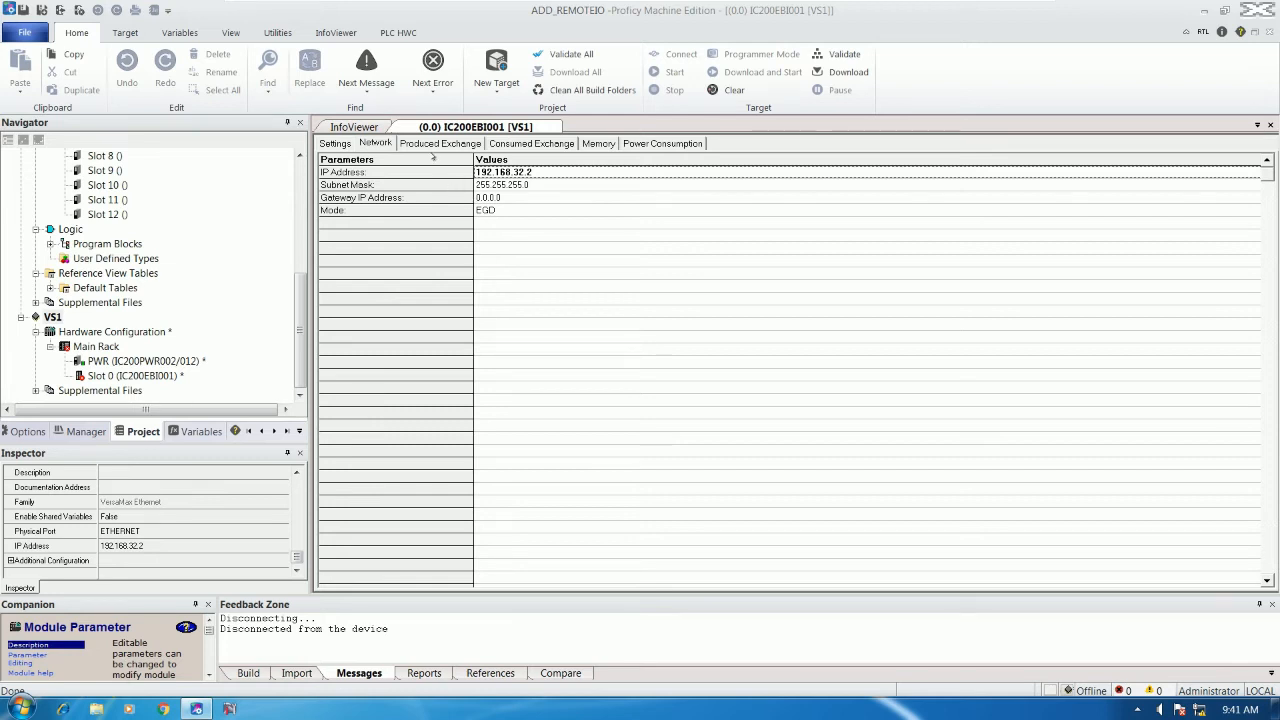
Set the consumer IP address of the IC200EBI001 module's produced exchange to 192.168.32.1
click(438, 145)
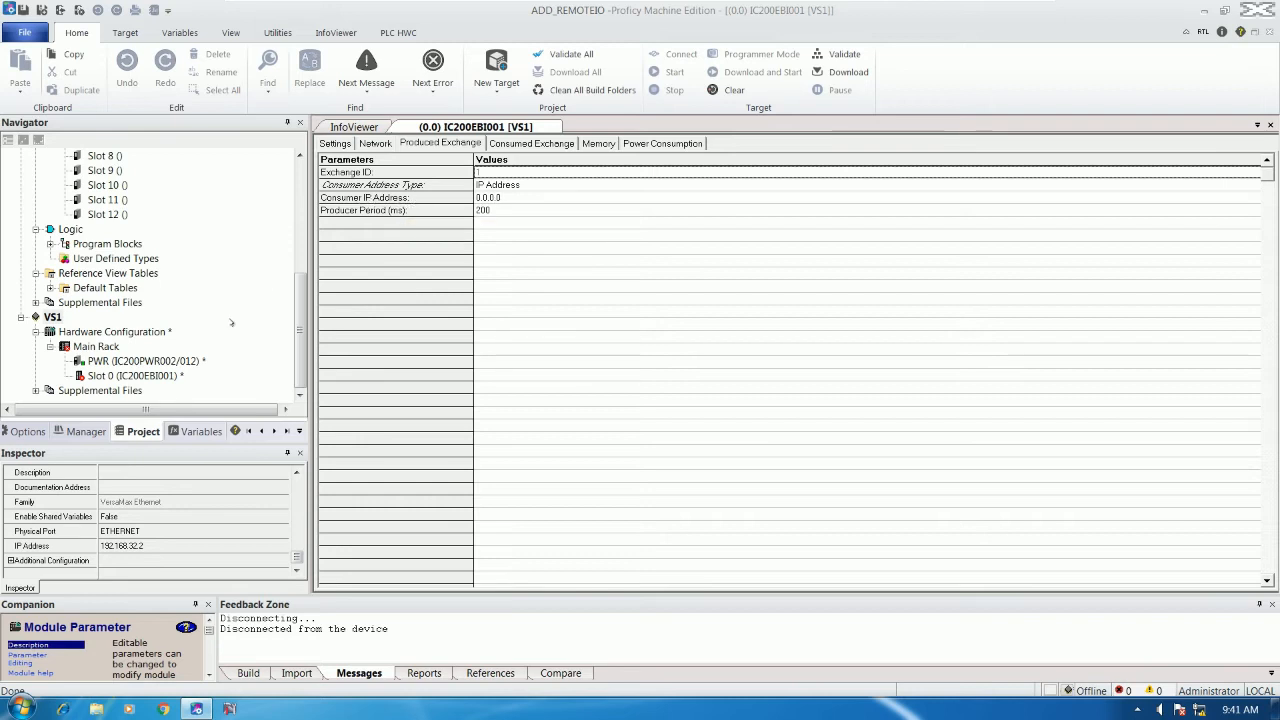
scroll(231, 322, up, 1)
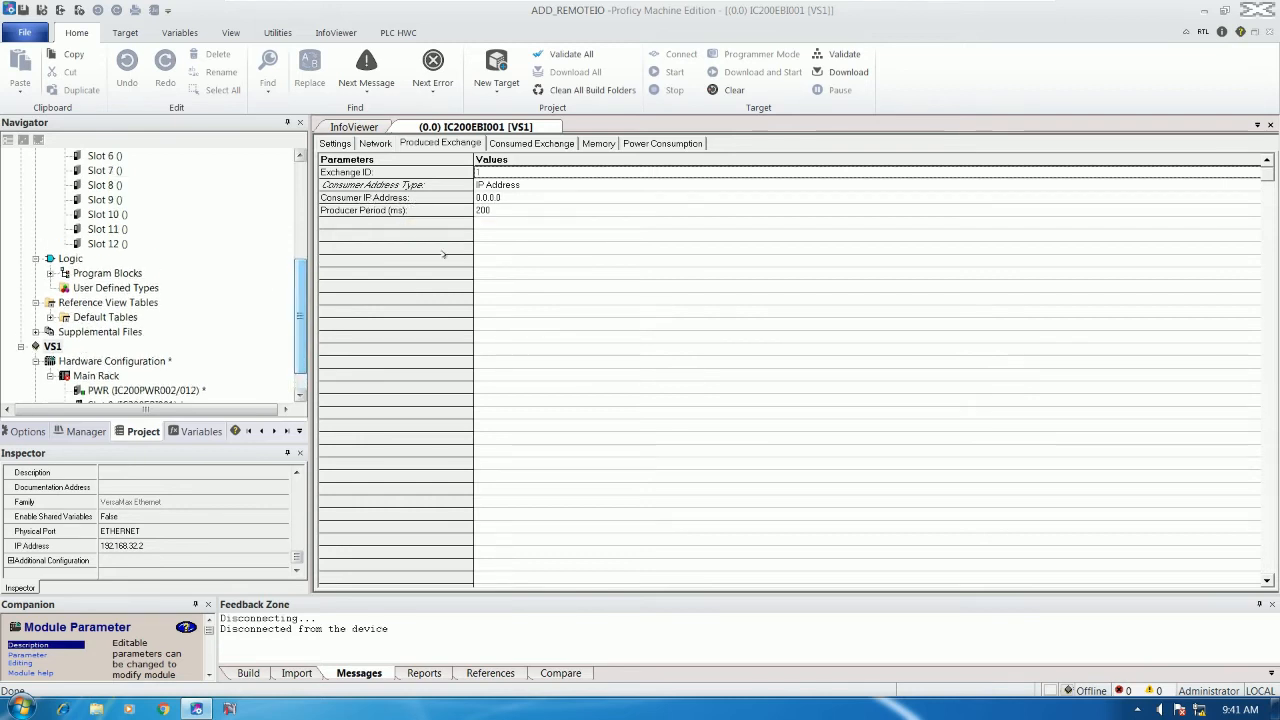
click(507, 198)
double_click(507, 198)
drag(877, 309, 654, 339)
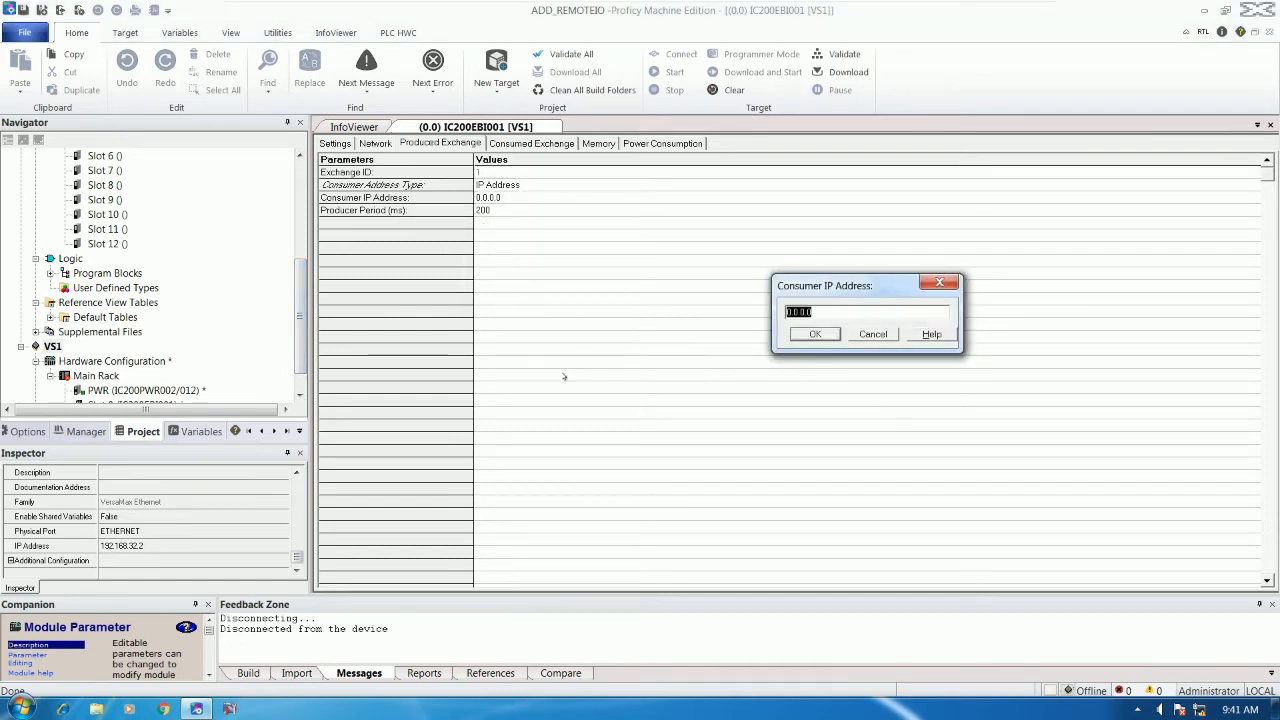
text(192.168.32.1)
key(Return)
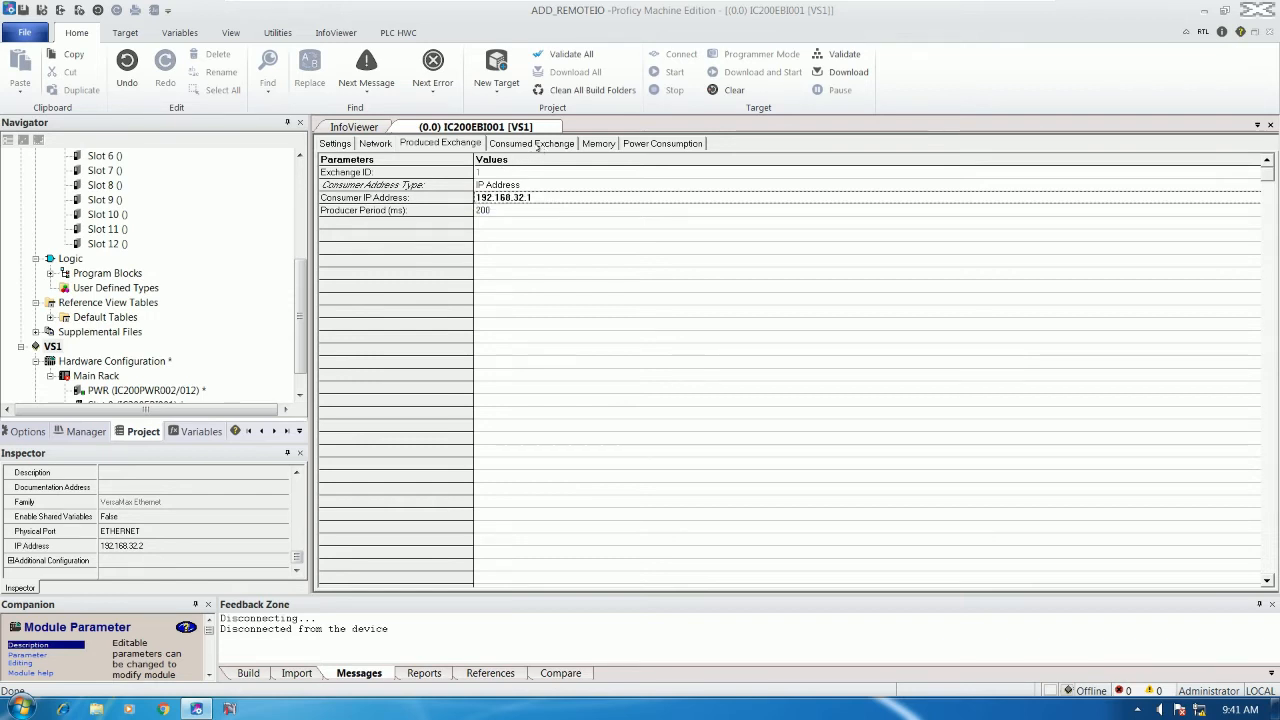
Set the exchange ID of the IC200EBI001 module's consumed exchange to 1
click(532, 143)
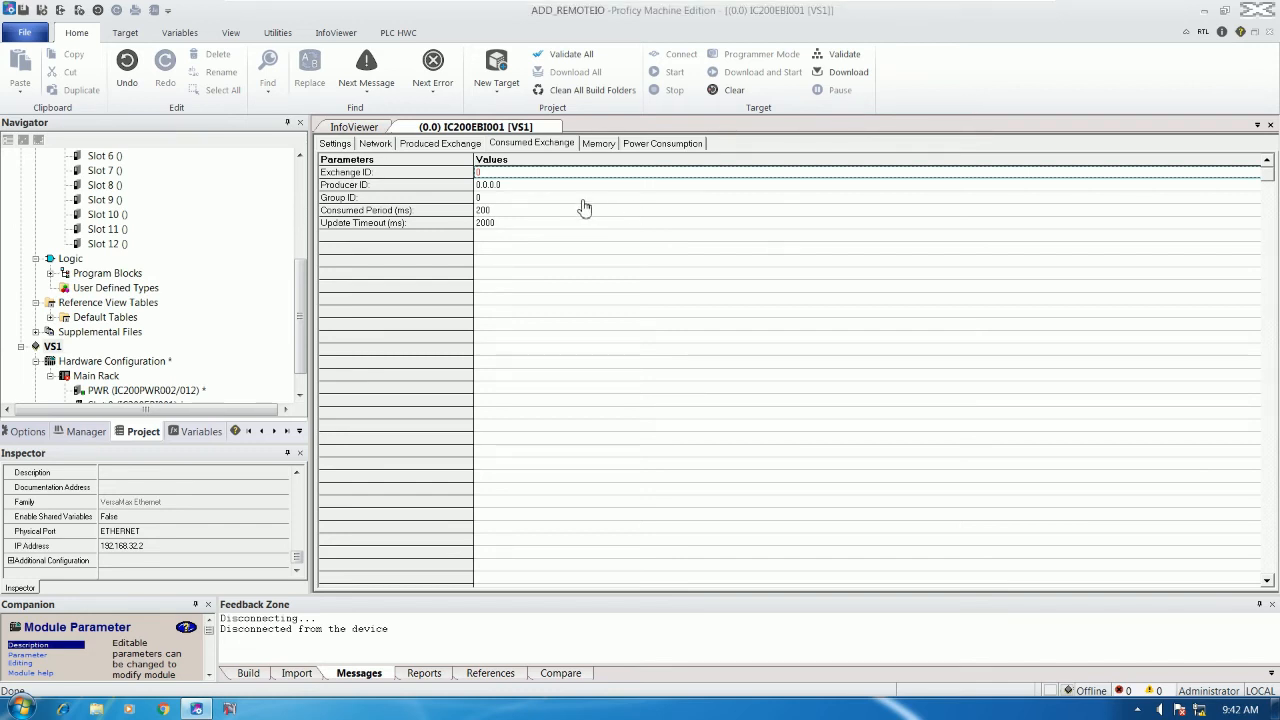
click(500, 185)
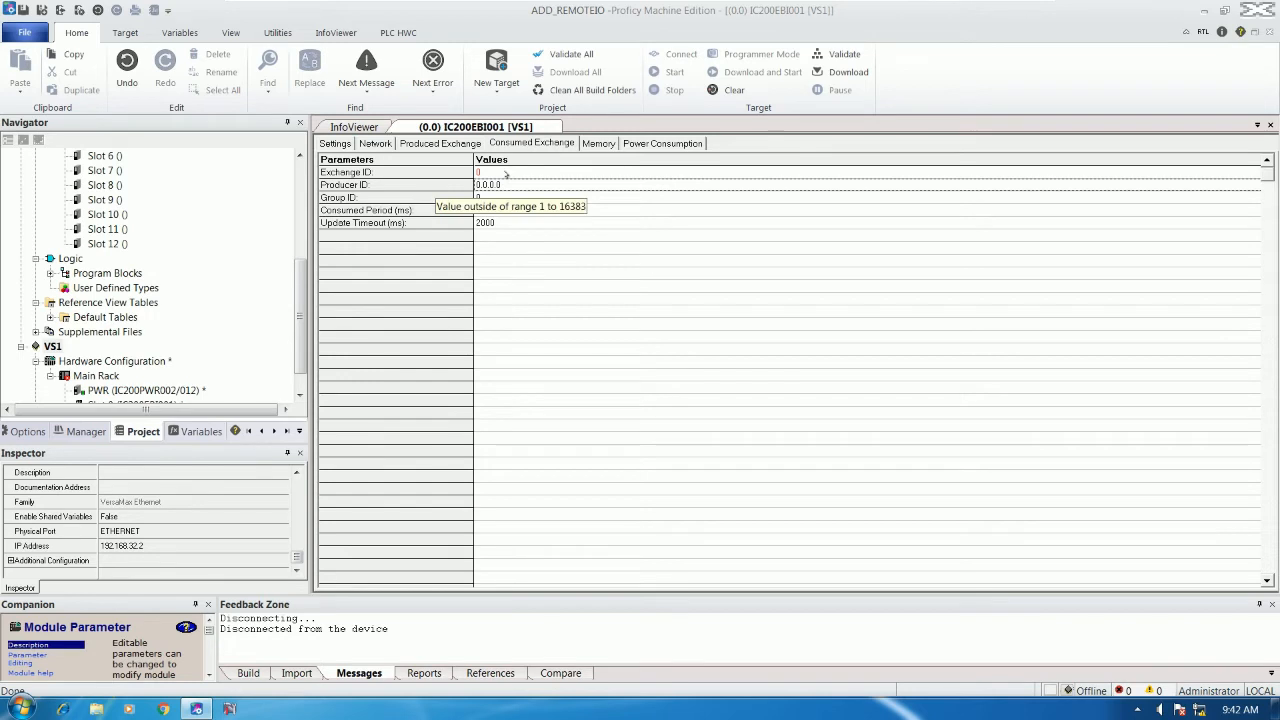
double_click(507, 174)
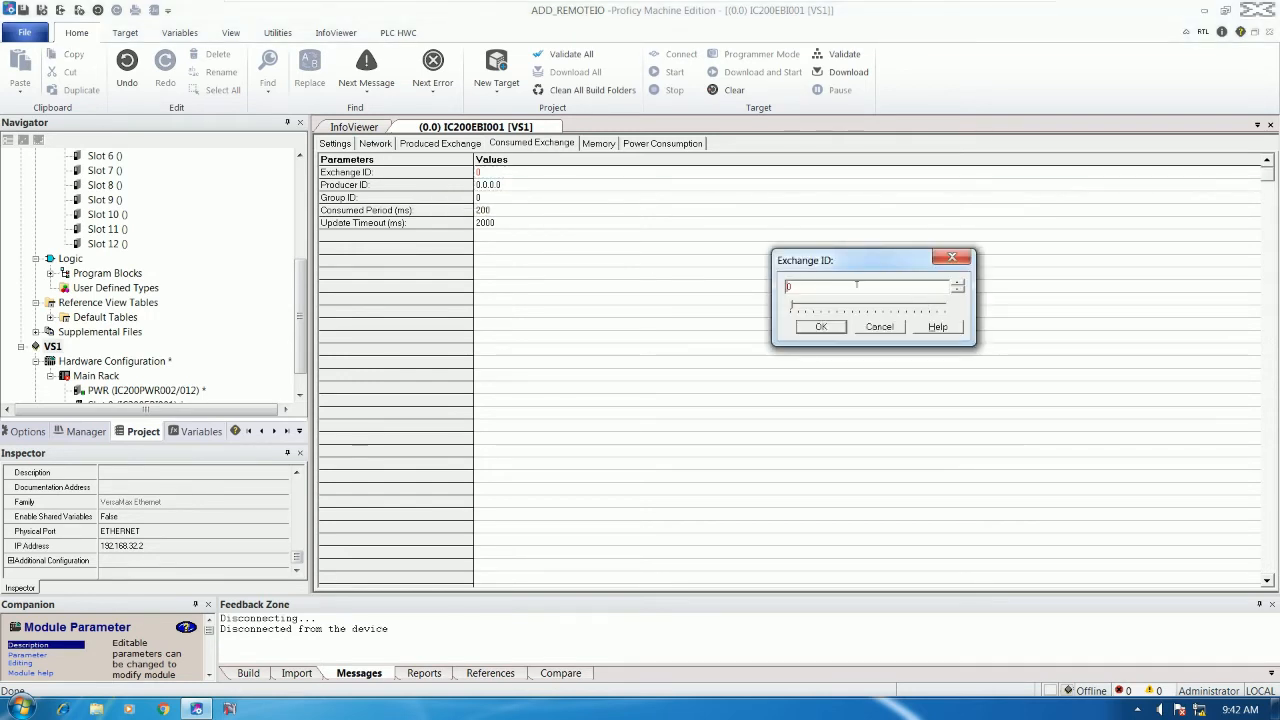
text(1)
key(Return)
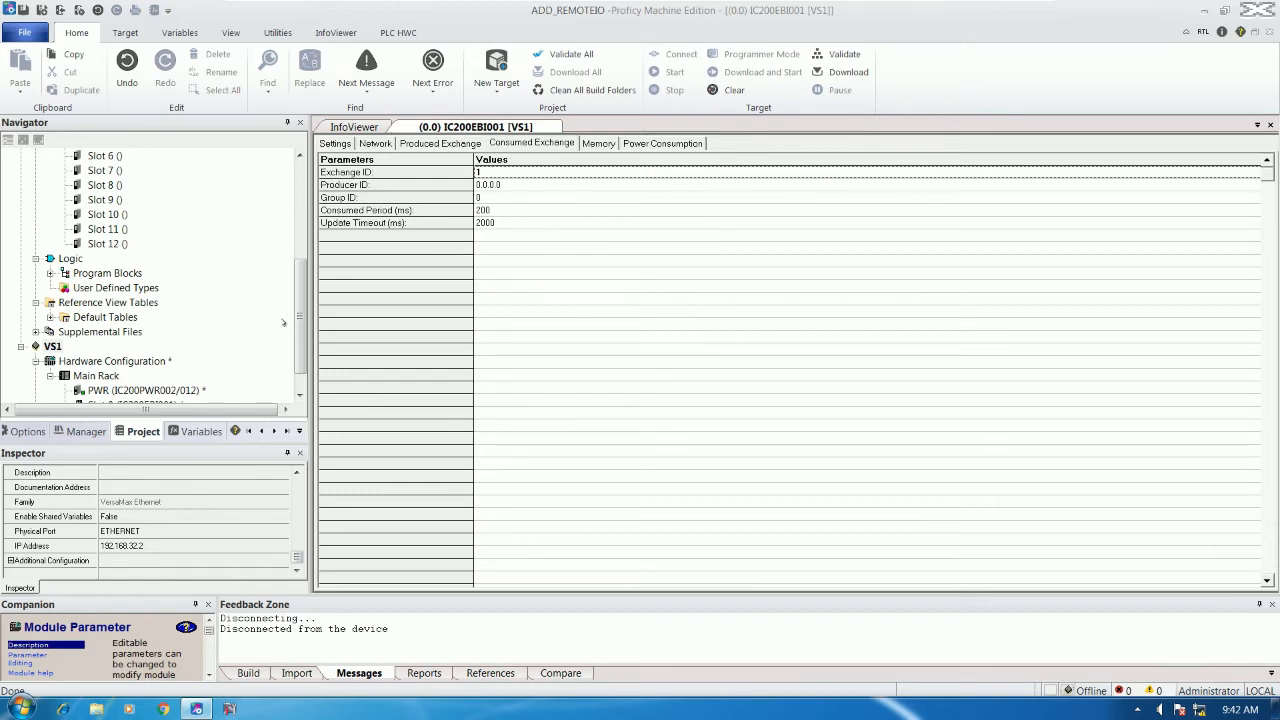
Add the Ethernet Global Data component to the CPE_IO target
click(52, 345)
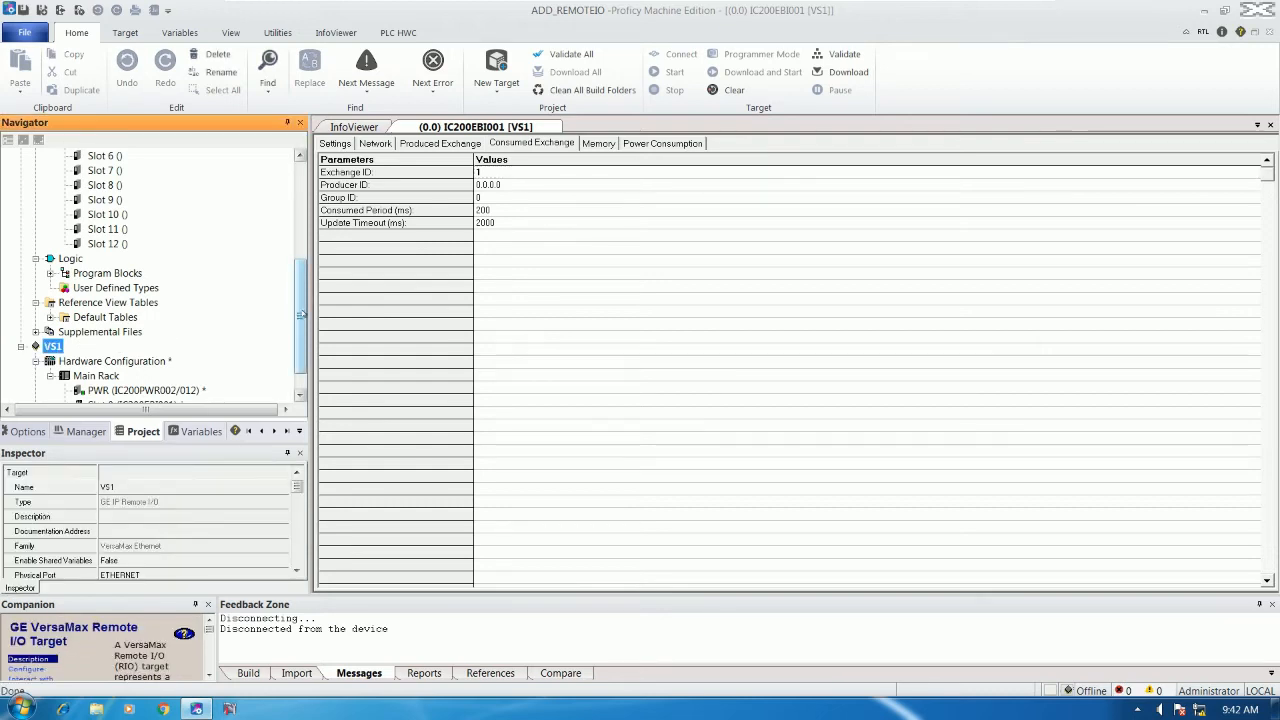
scroll(305, 292, up, 1)
scroll(305, 292, up, 1)
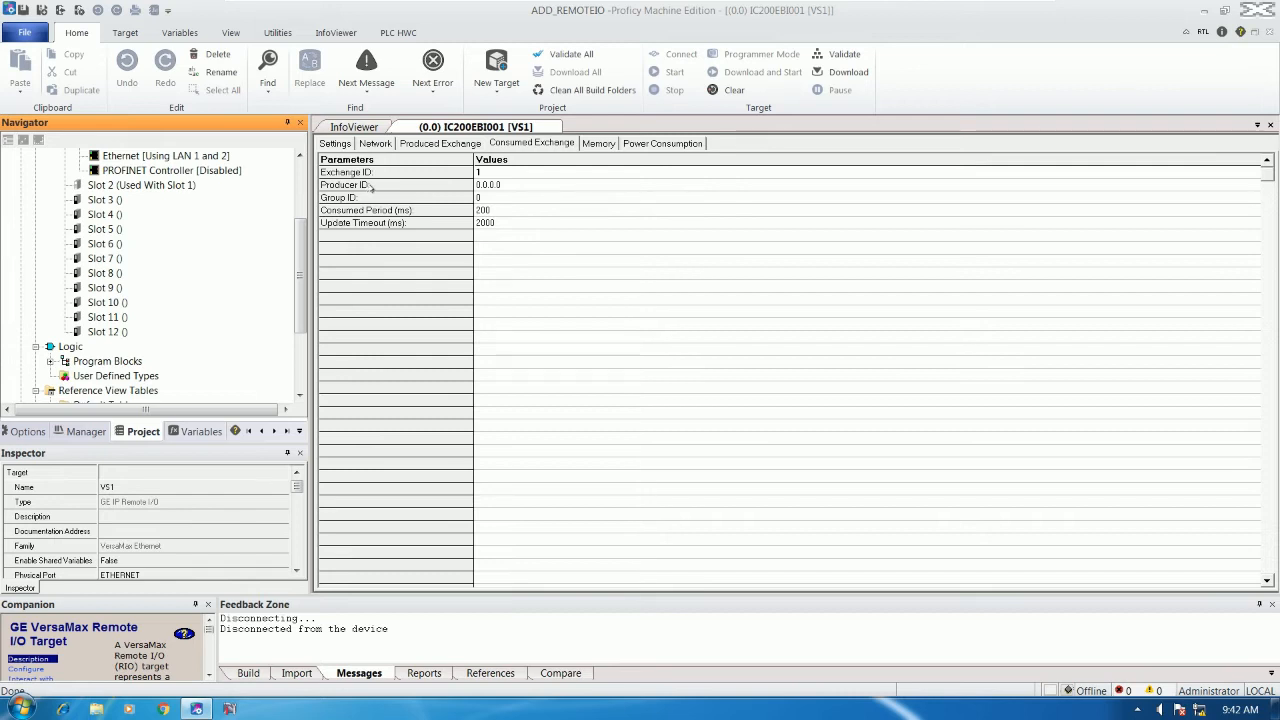
drag(298, 273, 294, 205)
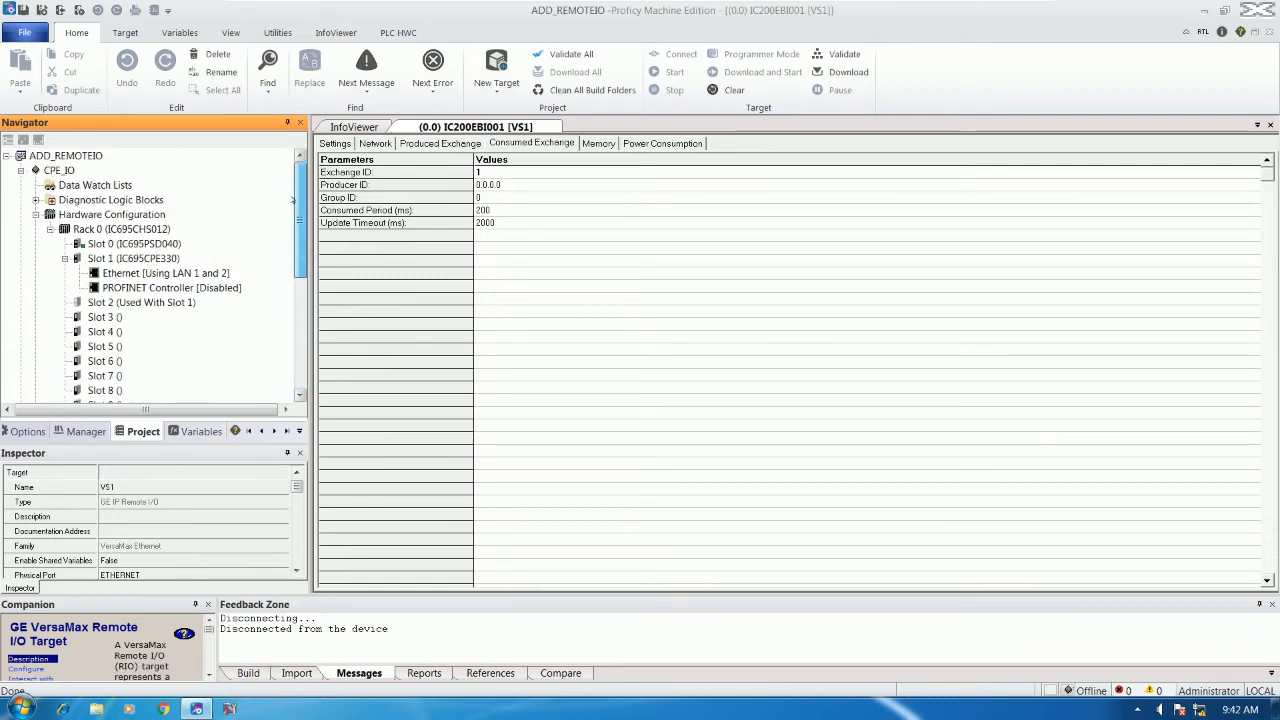
right_click(64, 170)
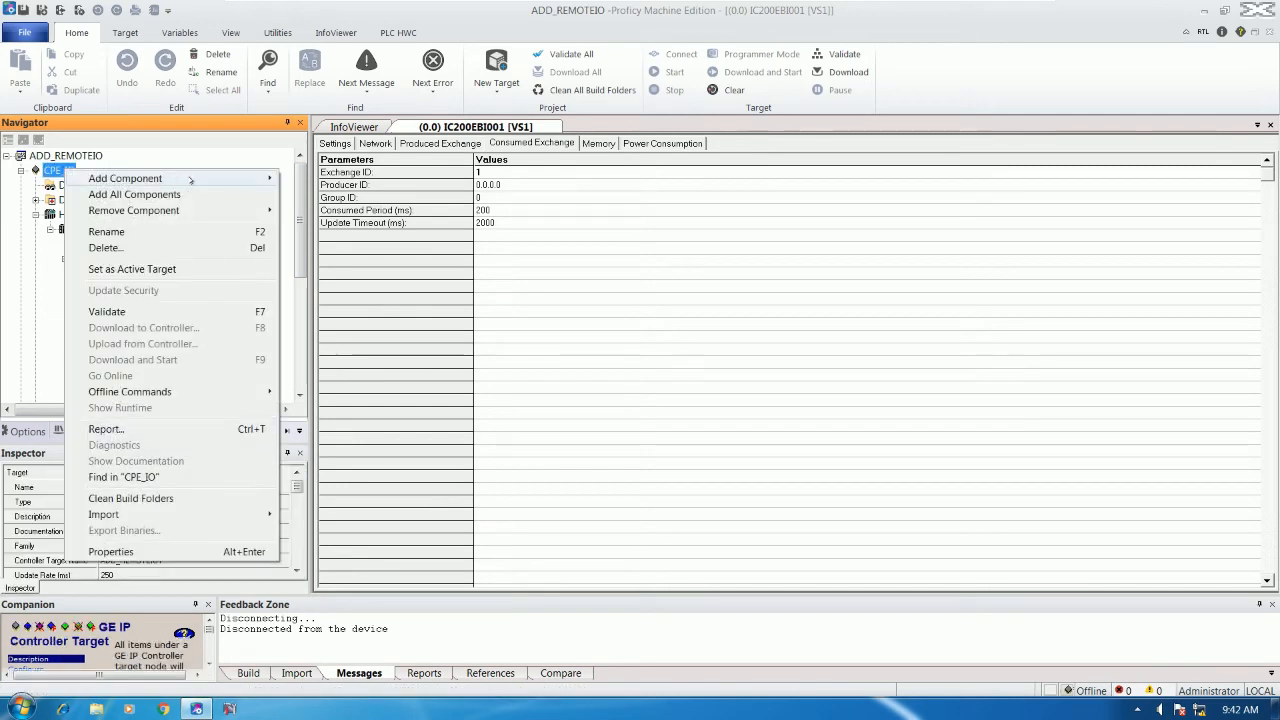
mouse_move(190, 178)
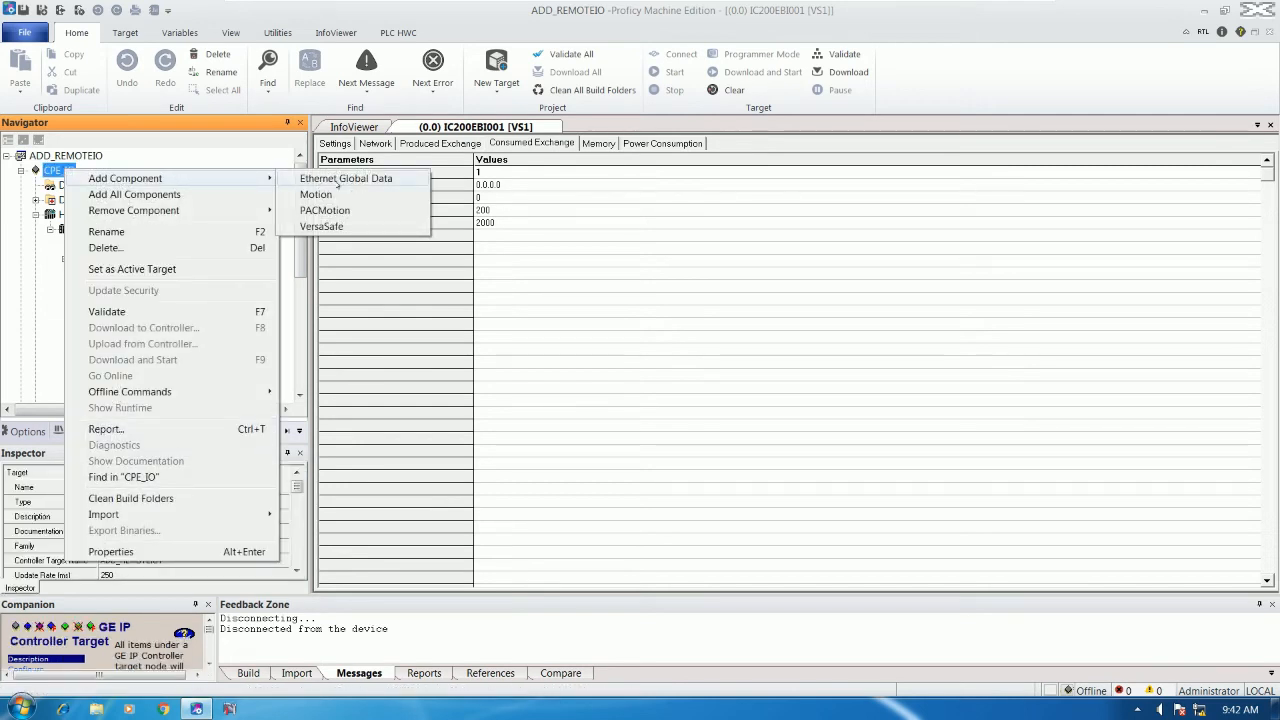
click(192, 158)
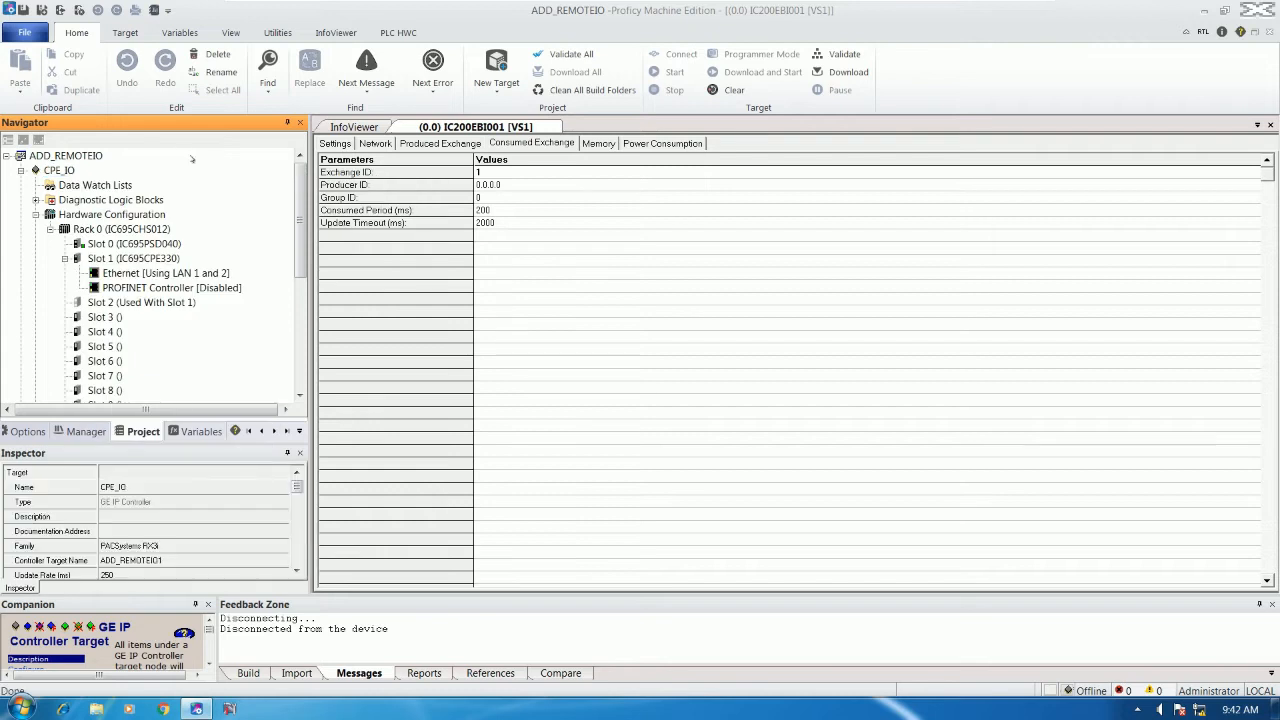
right_click(62, 172)
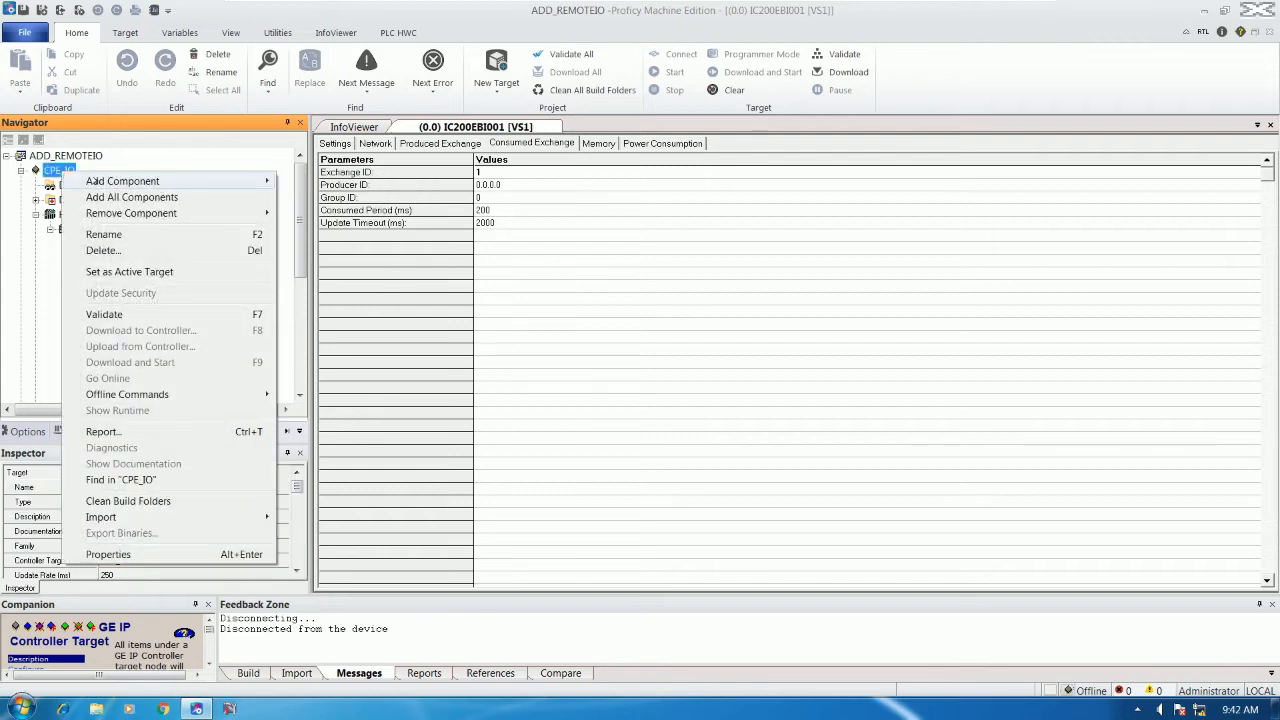
mouse_move(221, 183)
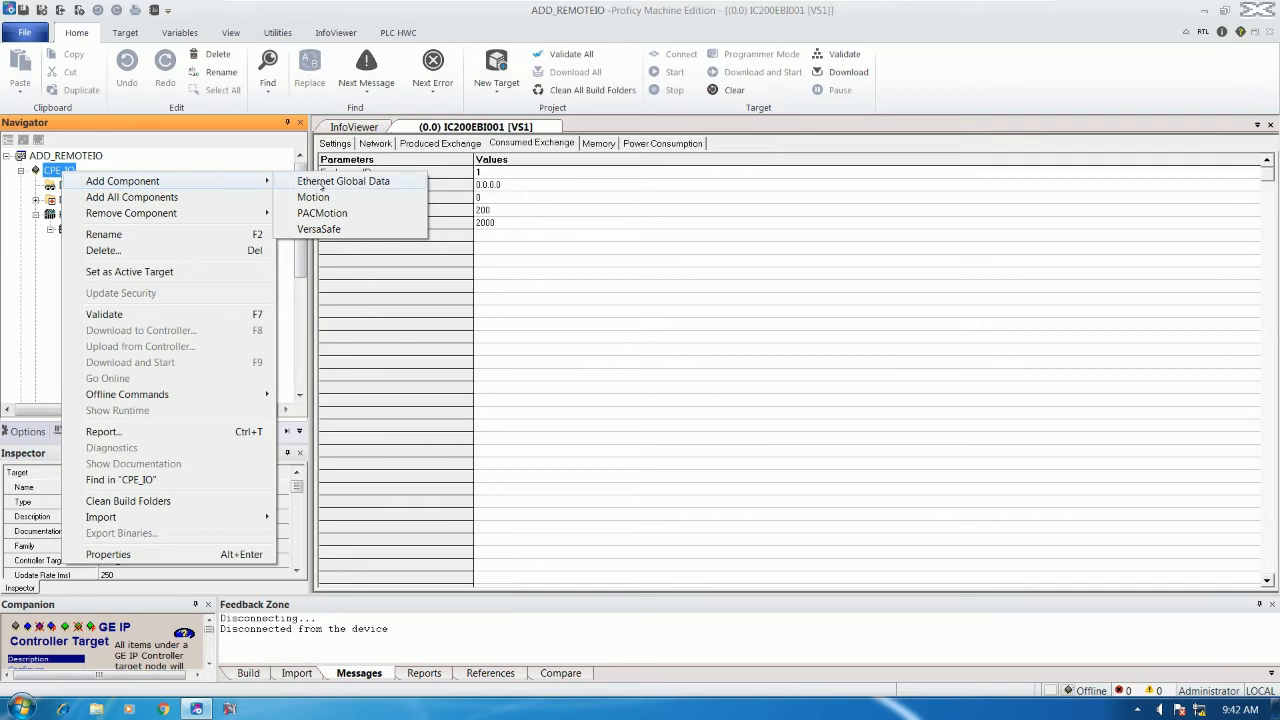
click(322, 186)
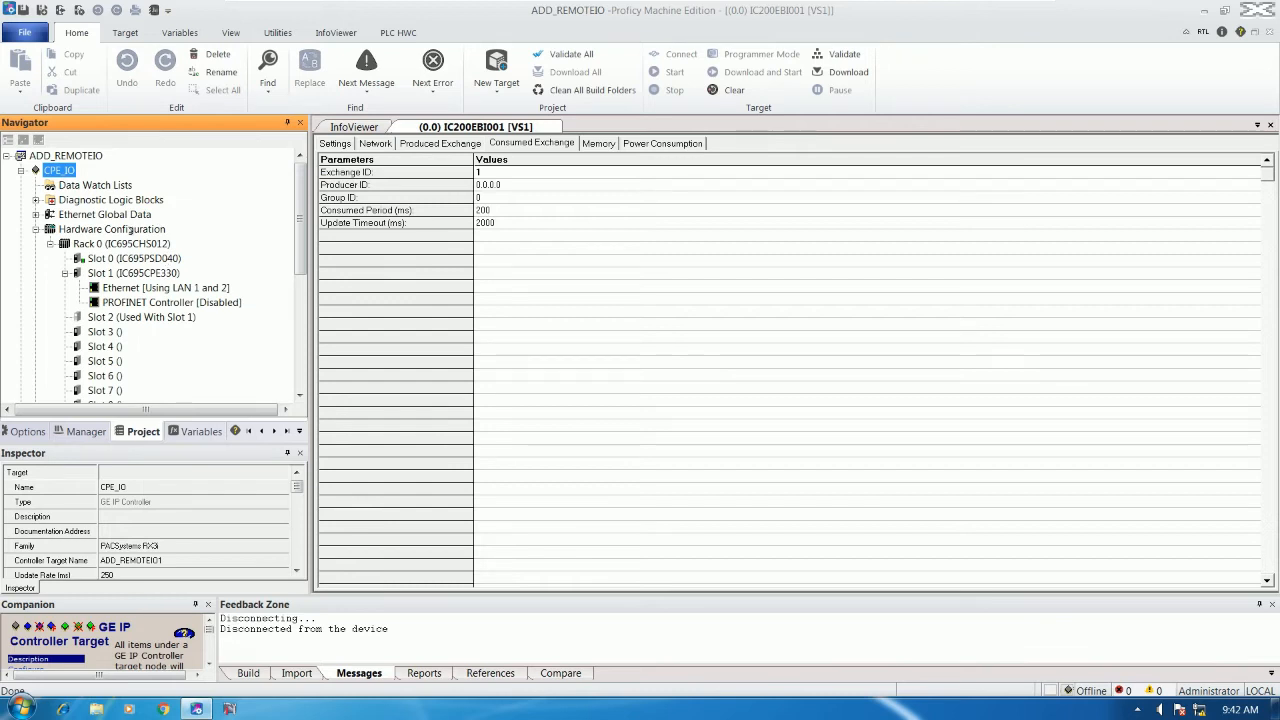
Set the local producer ID number of CPE_IO's Ethernet Global Data to 10
click(111, 215)
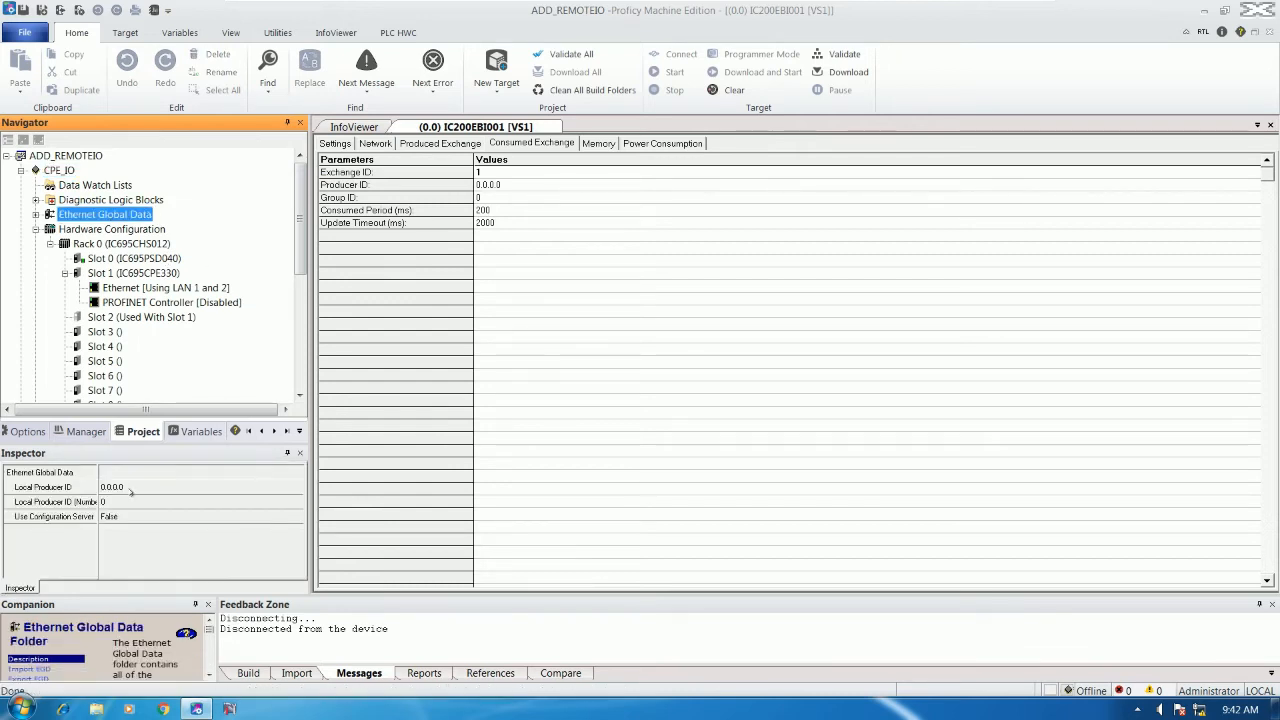
click(114, 503)
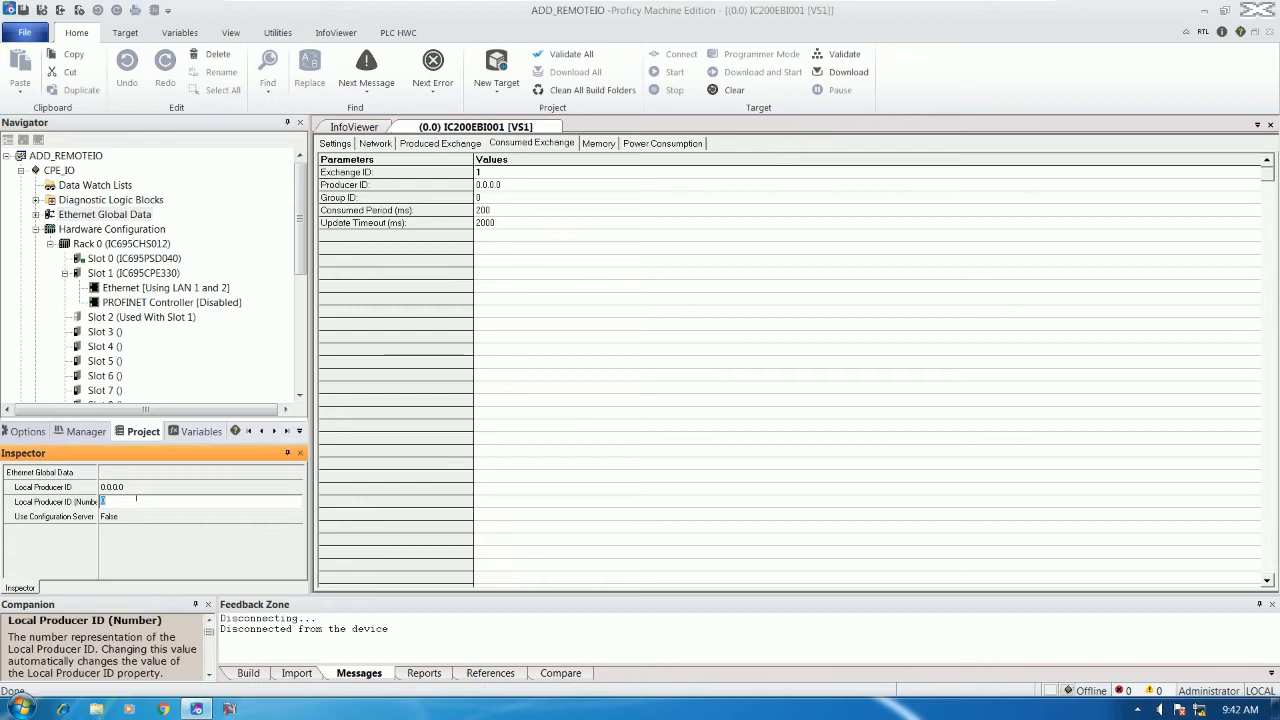
key(Return)
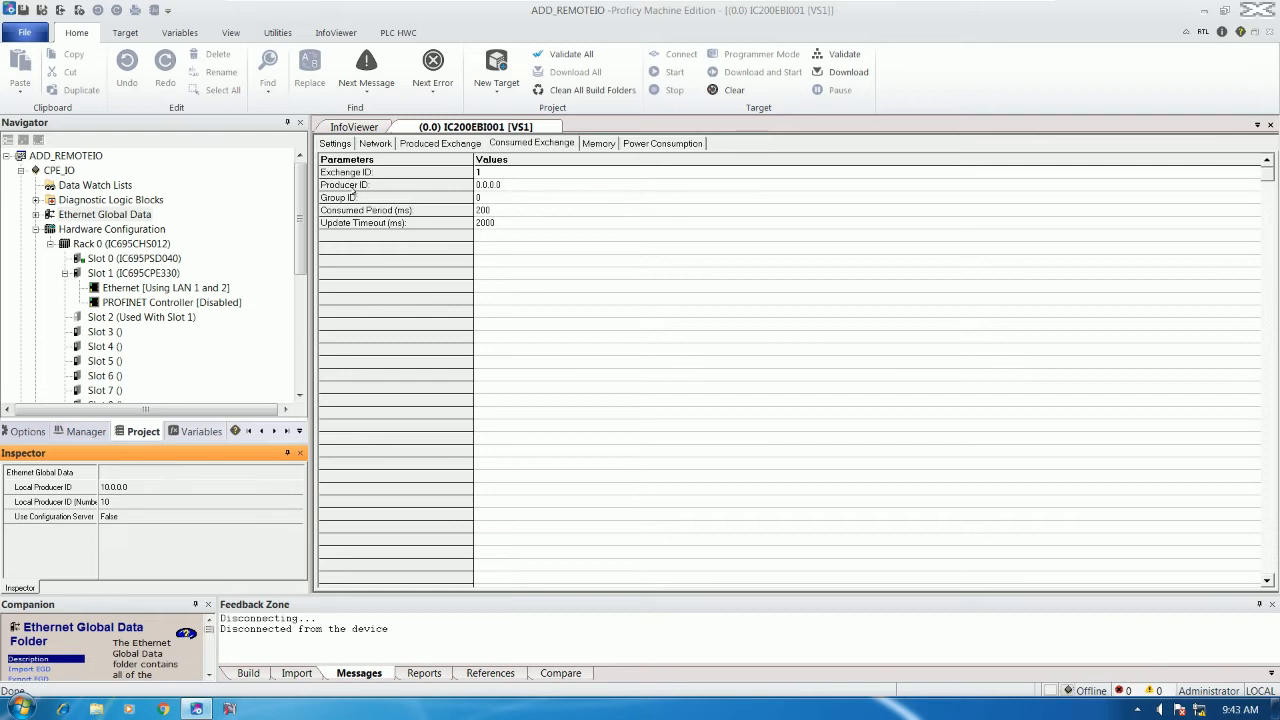
Set the producer ID of the IC200EBI001 module's consumed exchange to 10.0.0.0
click(500, 186)
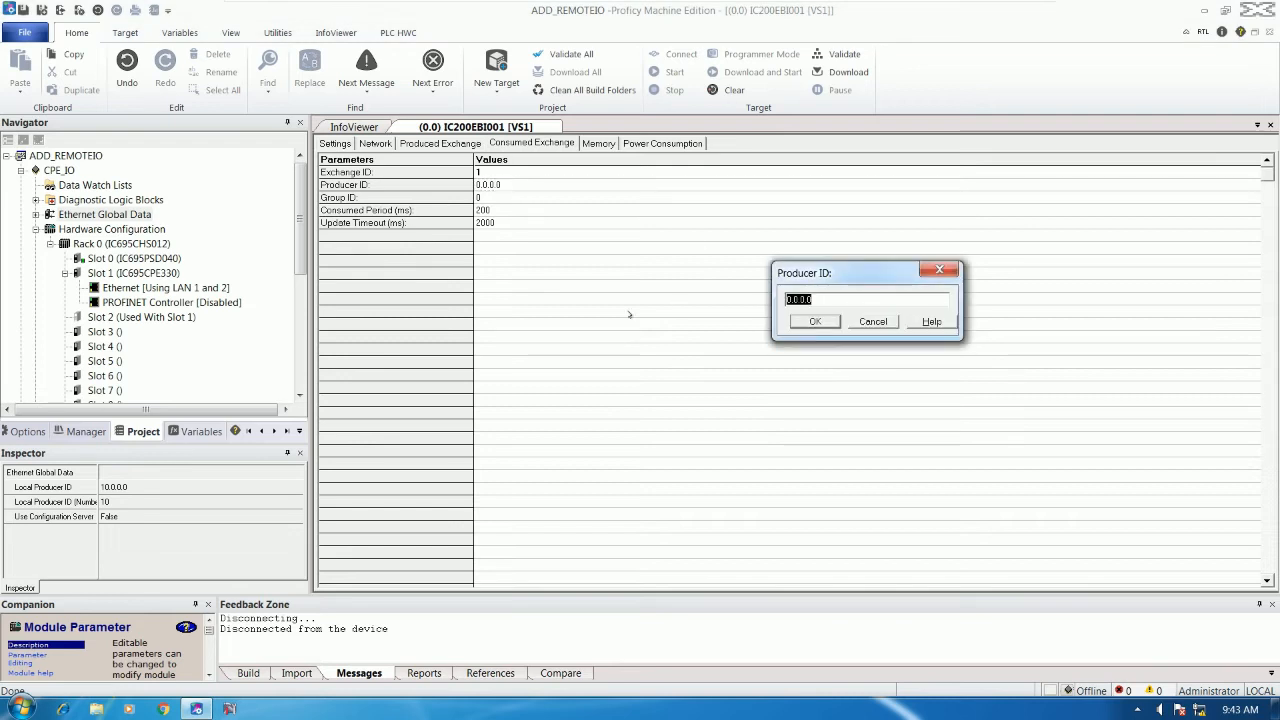
text(10.0.0.0)
key(Return)
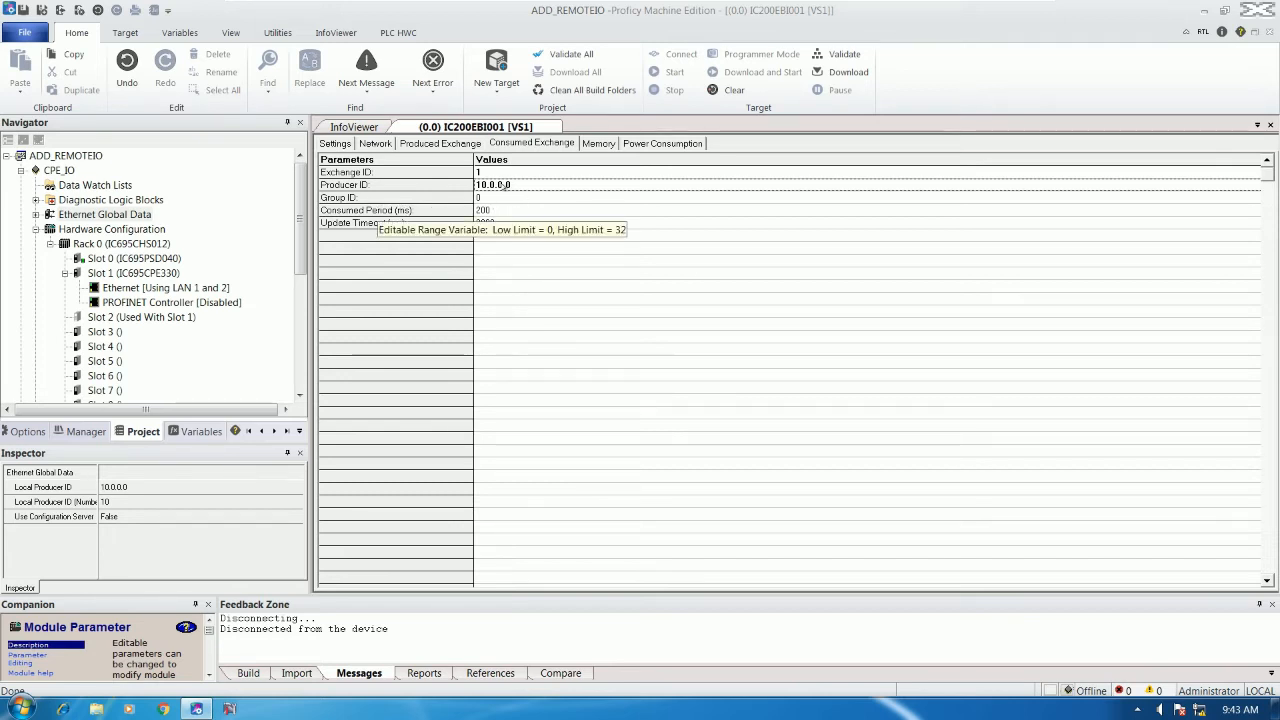
Review the IC200EBI001 module's exchange, memory, power consumption, network and general settings
click(463, 145)
click(515, 144)
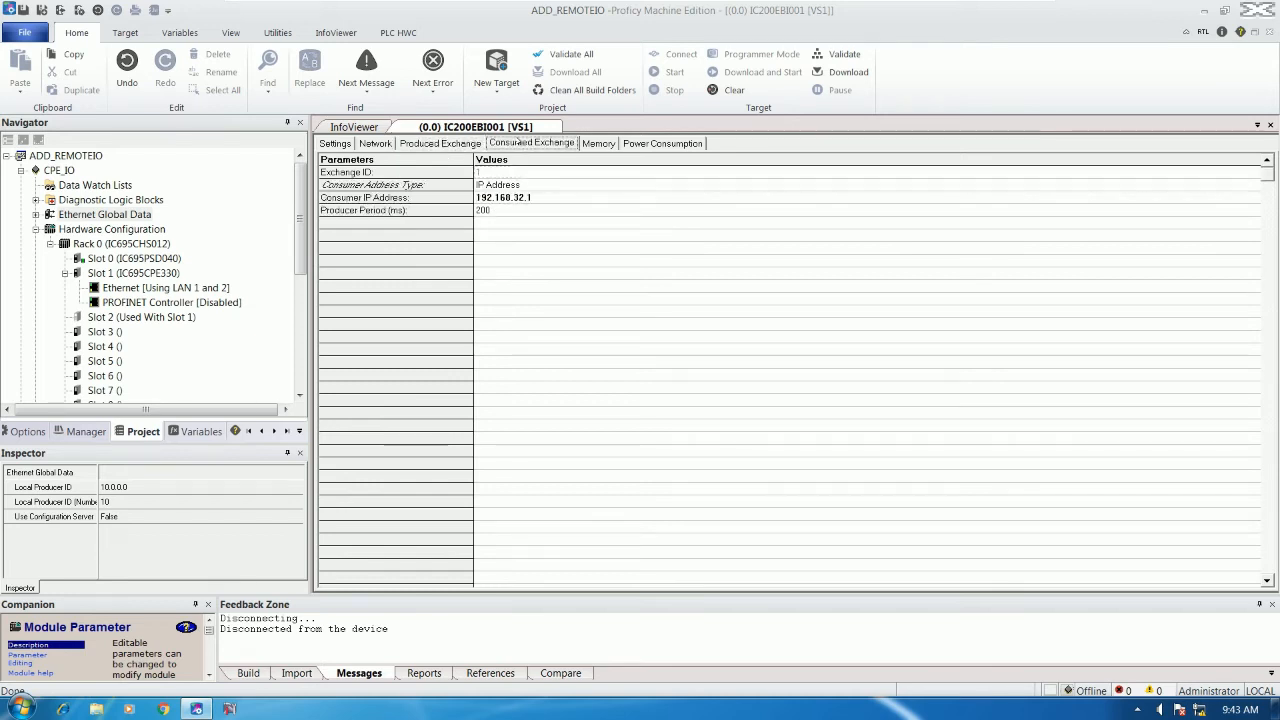
click(599, 145)
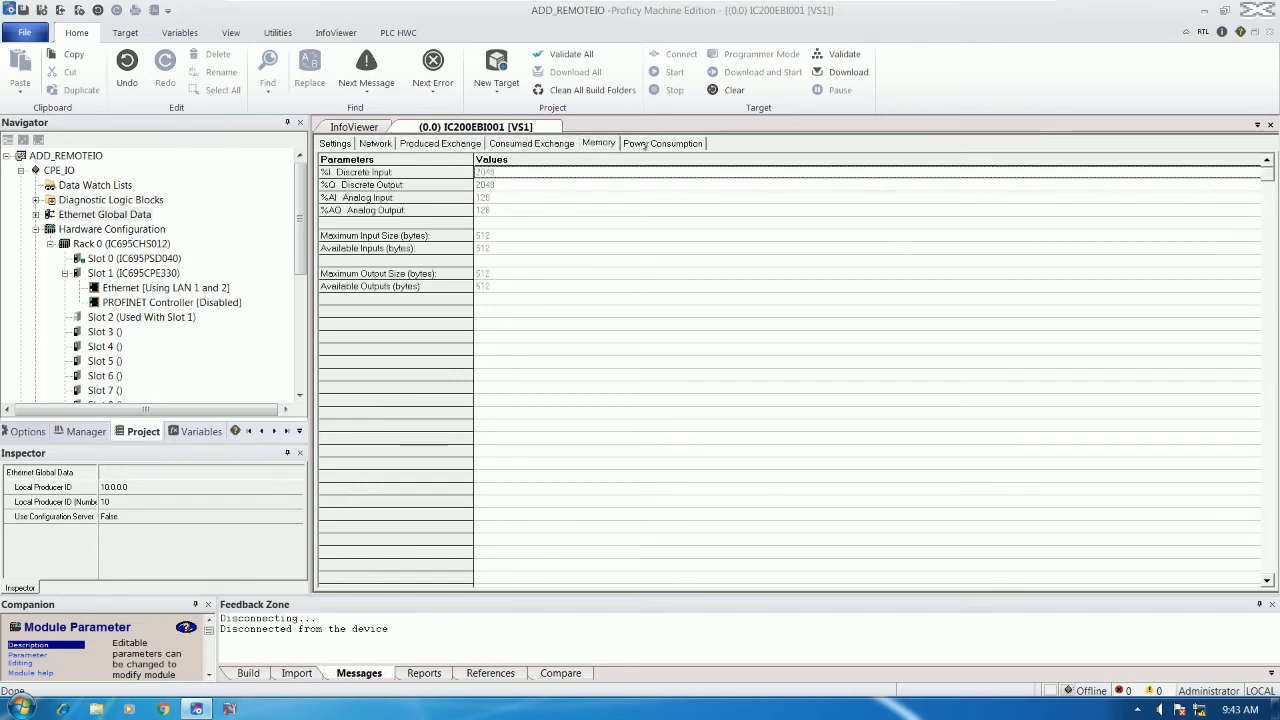
click(659, 146)
click(531, 143)
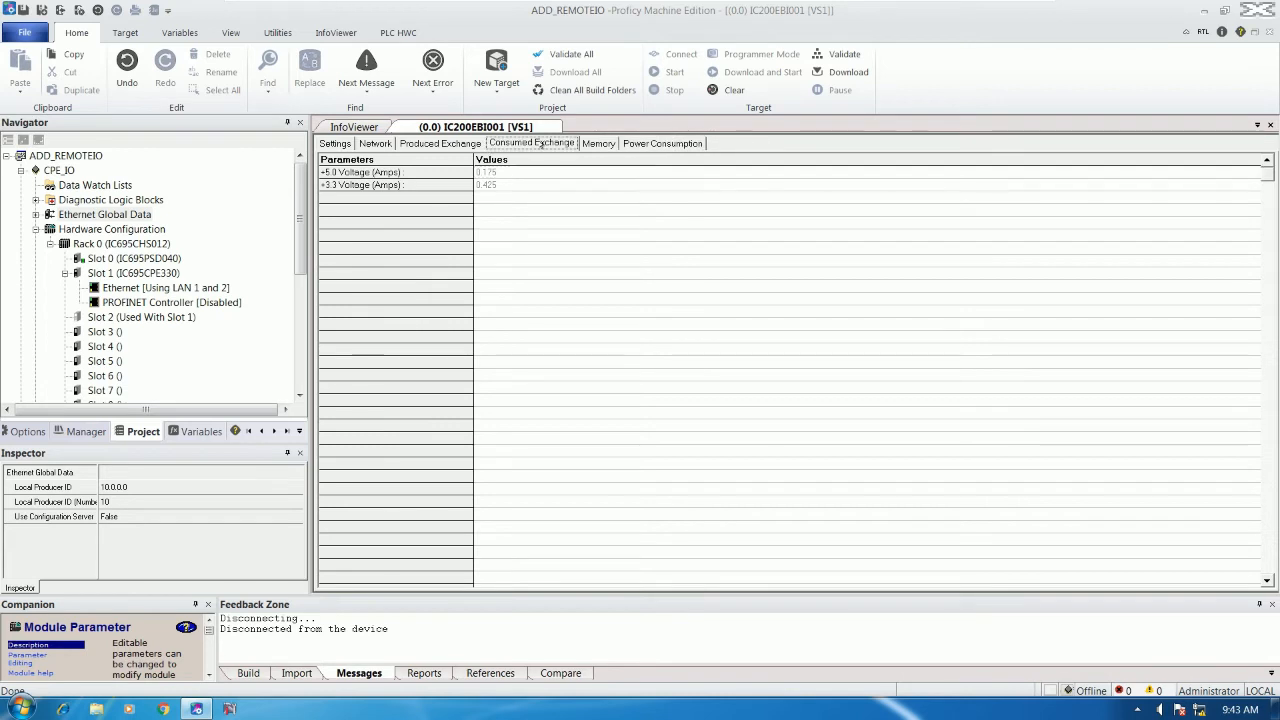
click(440, 143)
click(375, 143)
click(349, 145)
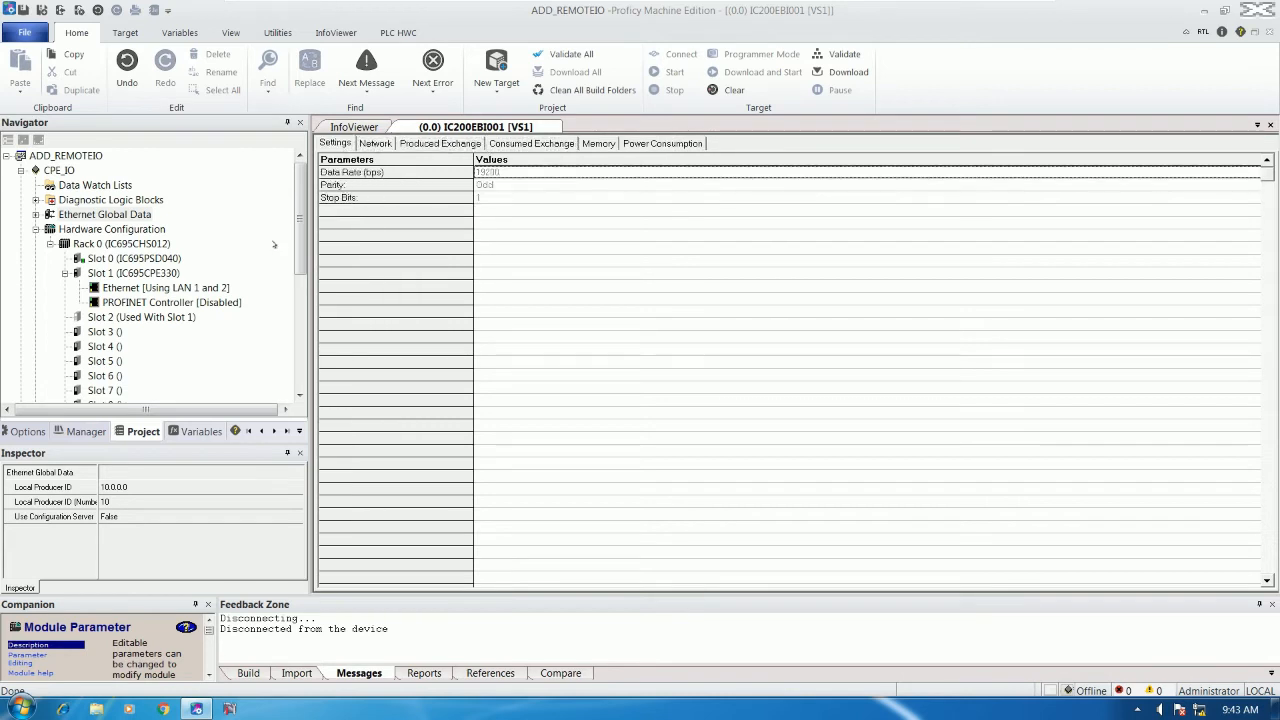
Close the IC200EBI001 configuration and add an IC200CHS022 vertical box-style I/O carrier to VS1's main rack
drag(301, 260, 302, 370)
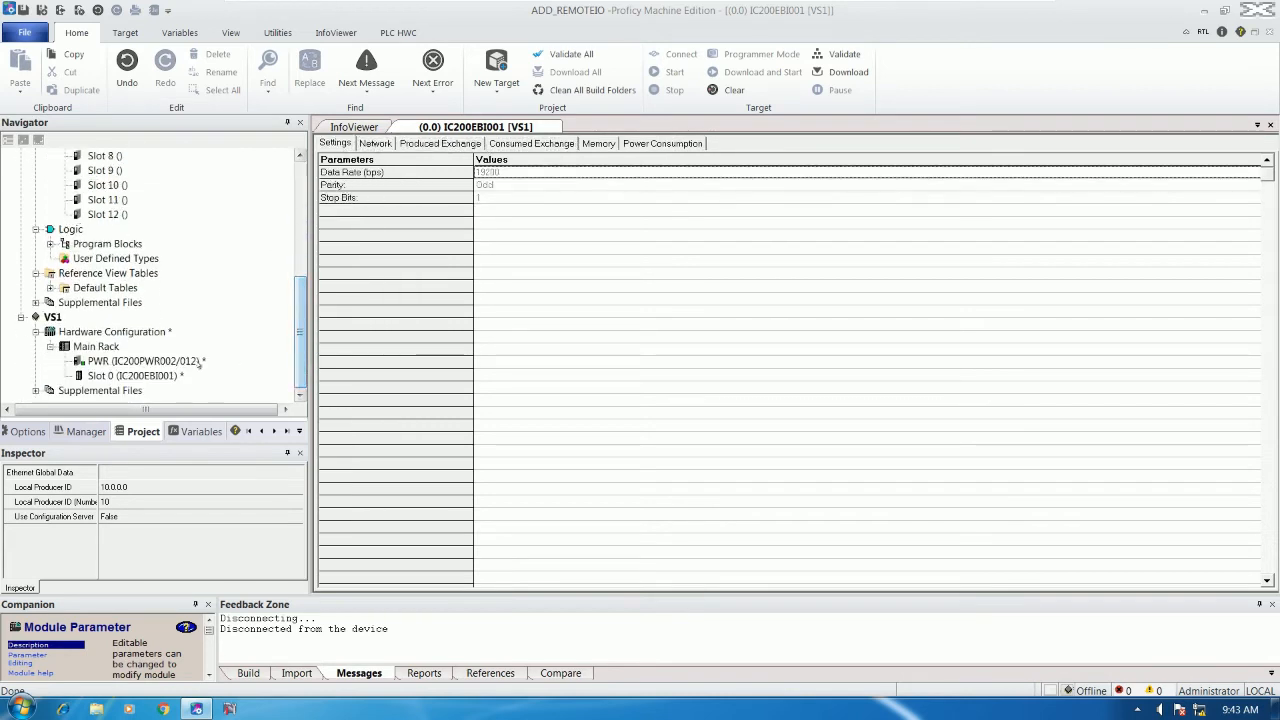
click(1270, 125)
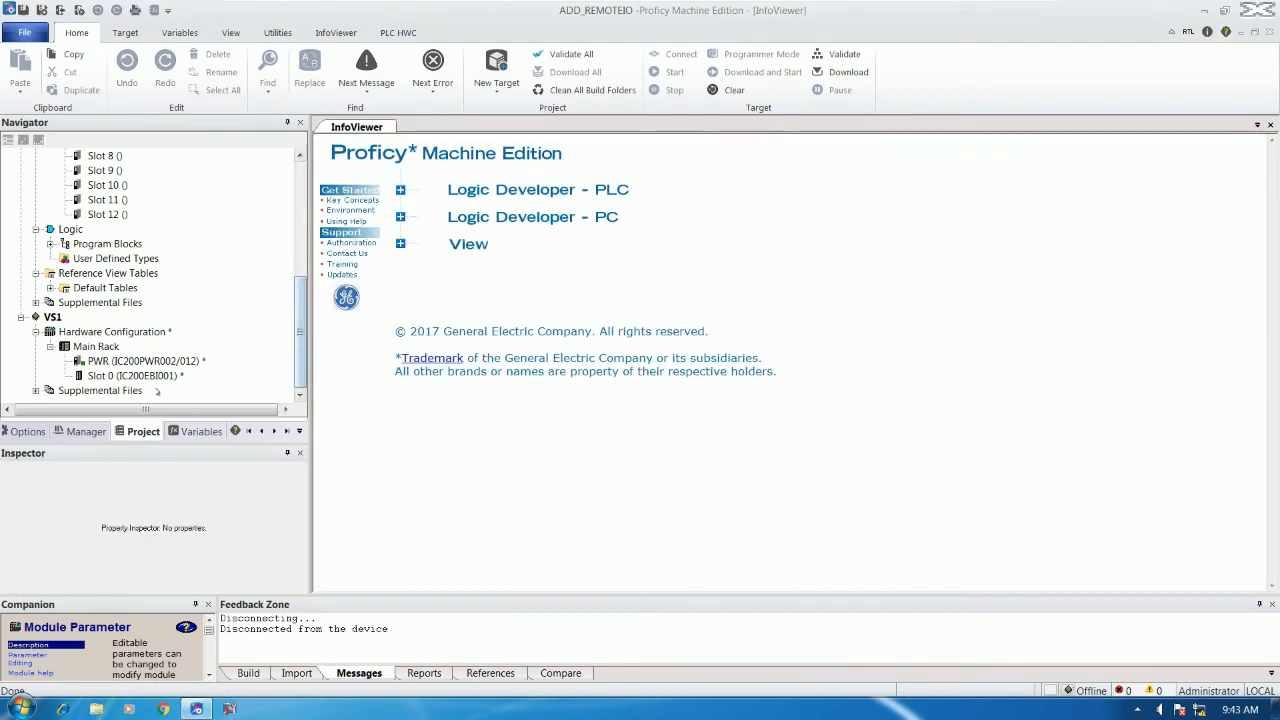
right_click(153, 376)
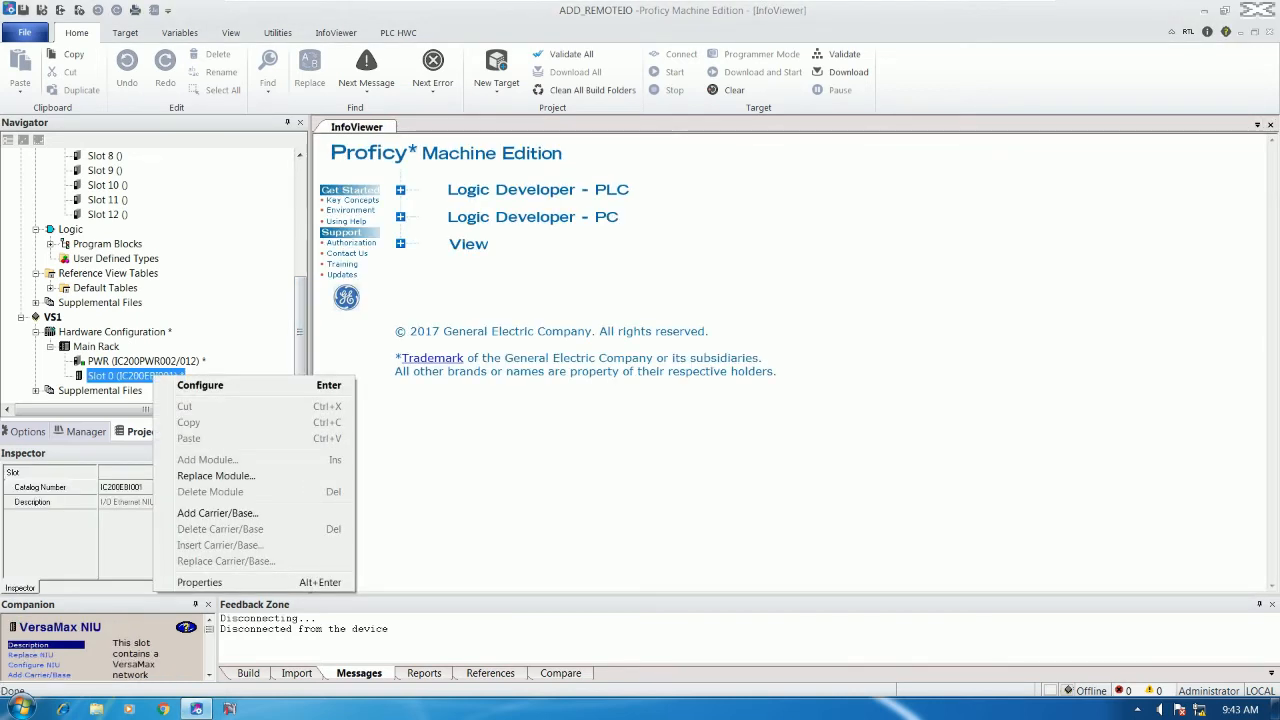
click(233, 514)
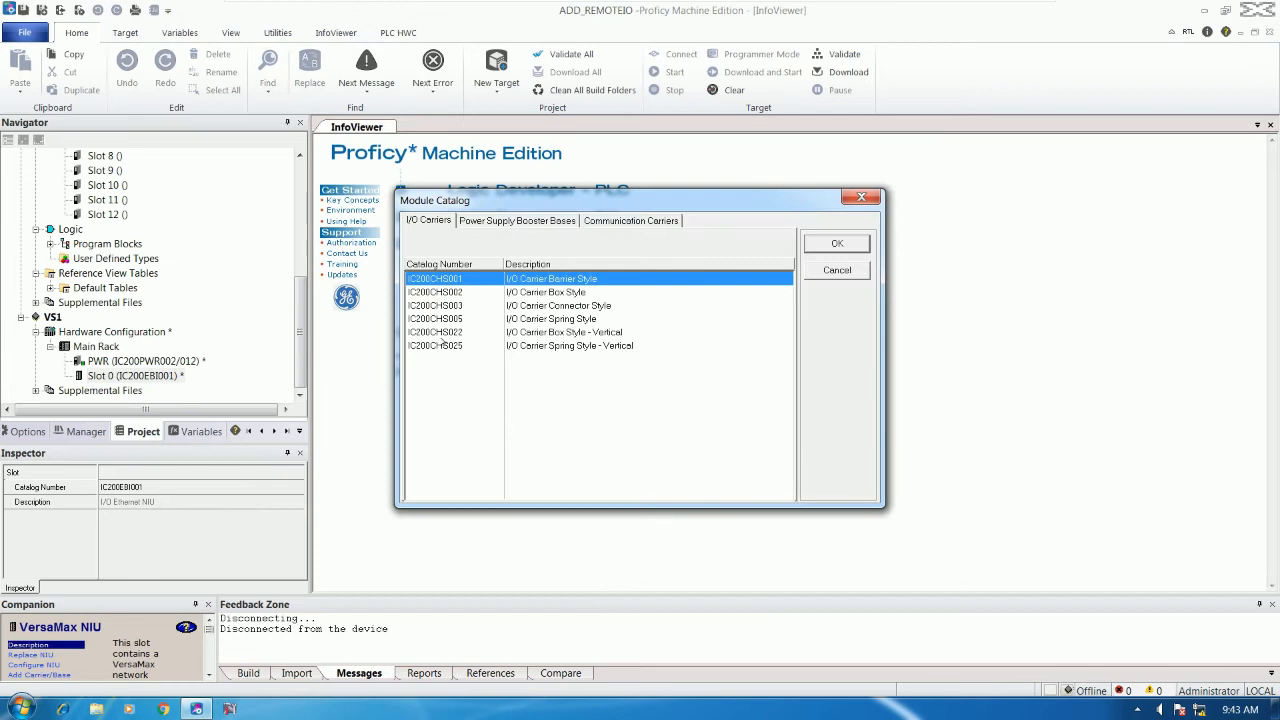
click(455, 332)
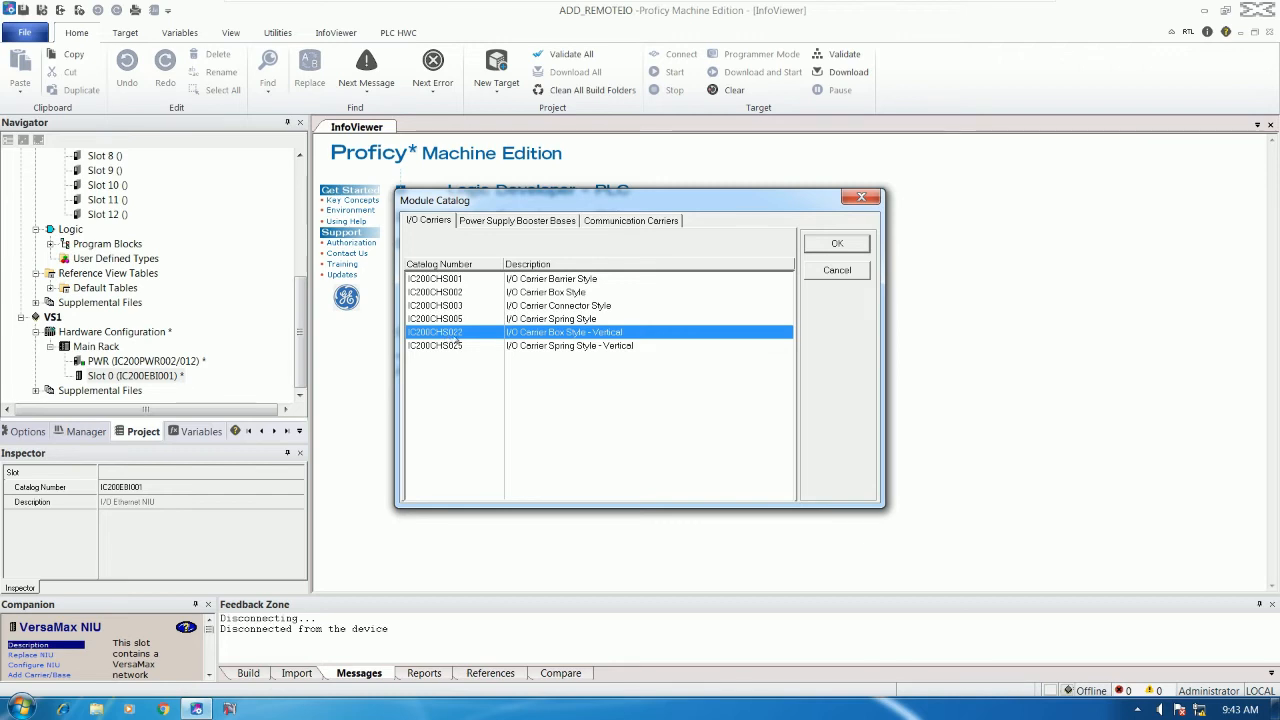
double_click(456, 334)
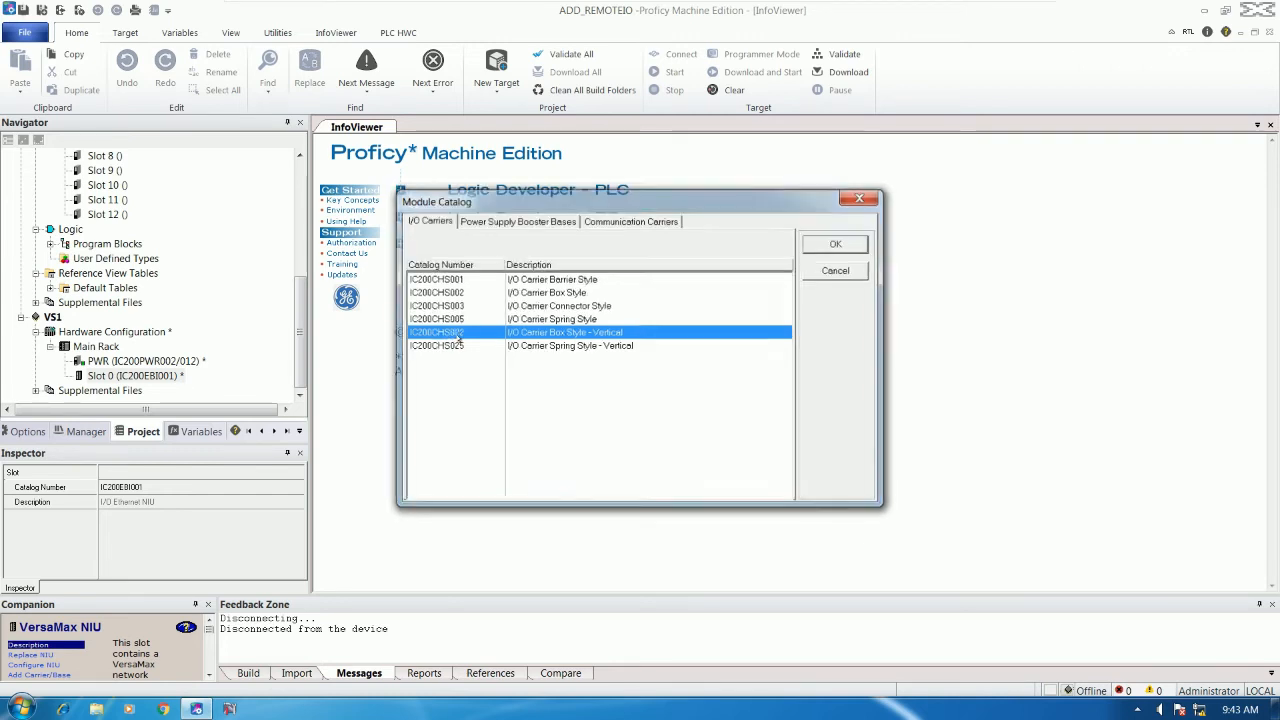
scroll(300, 322, down, 1)
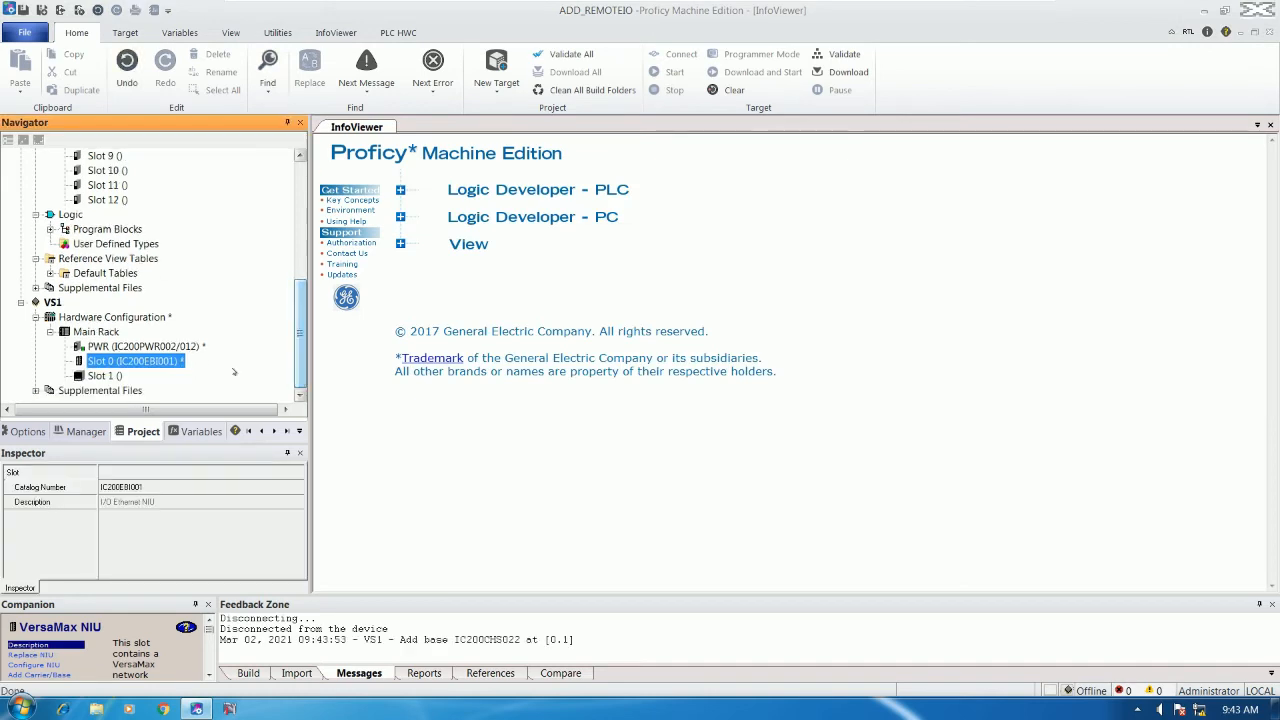
Add the IC200MDL750 12/24VDC positive logic 32-point discrete output module to Slot 1 of VS1's main rack
right_click(106, 377)
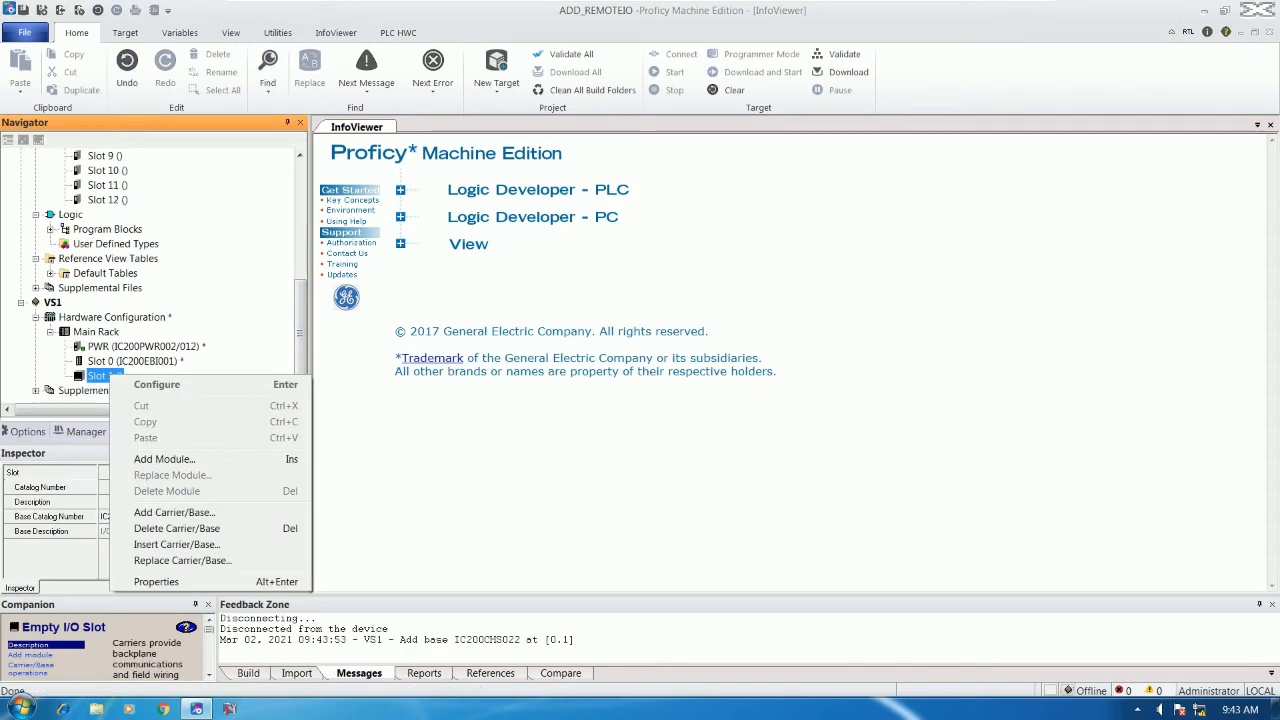
key(Escape)
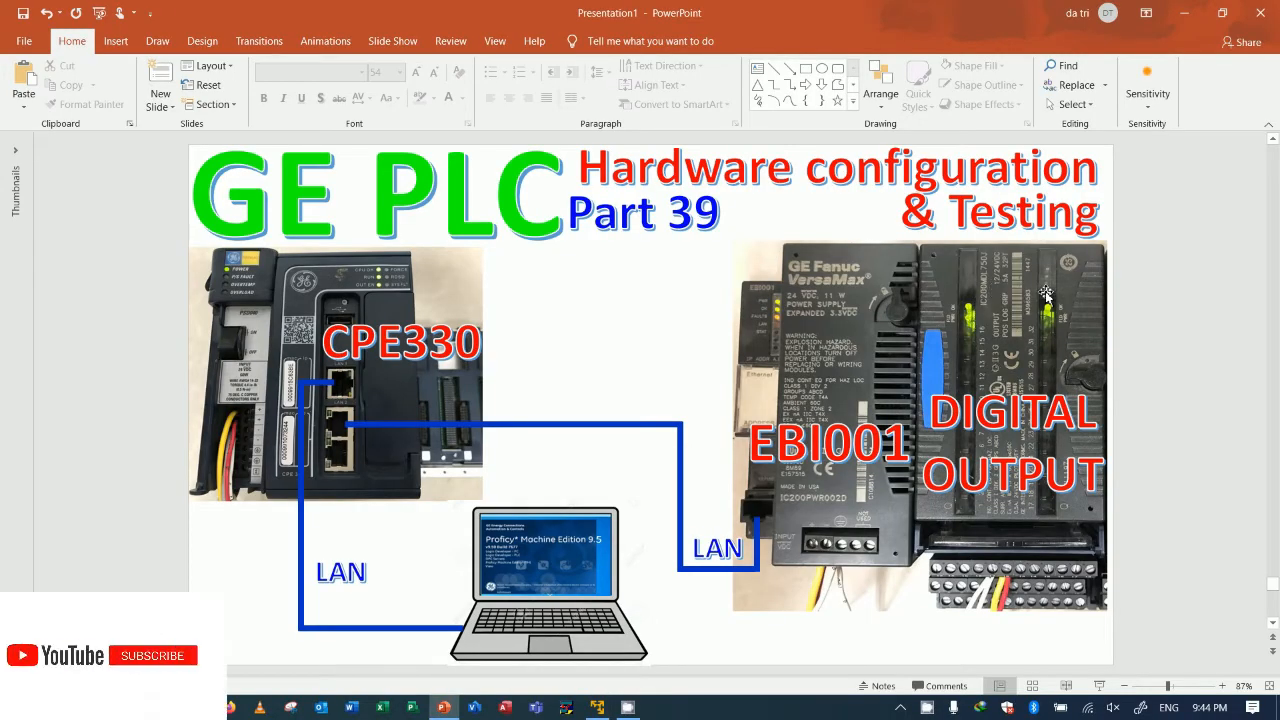
scroll(1058, 292, up, 4)
scroll(1128, 385, up, 2)
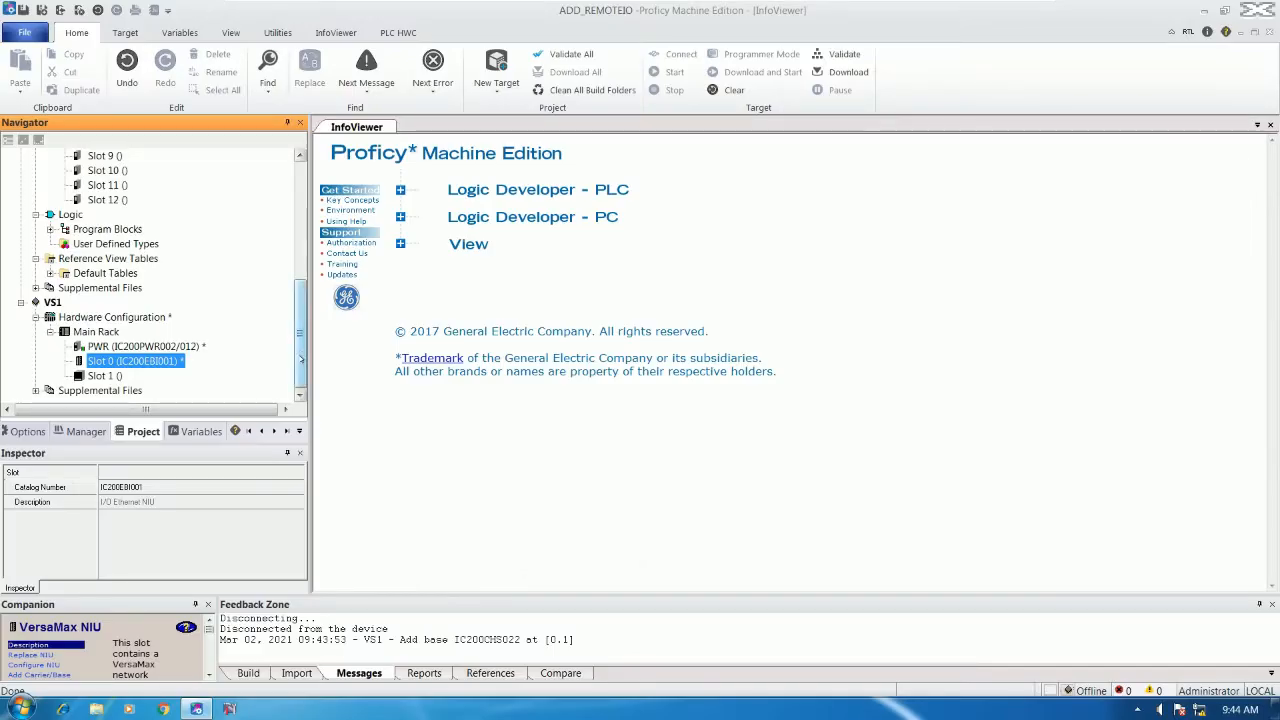
click(118, 376)
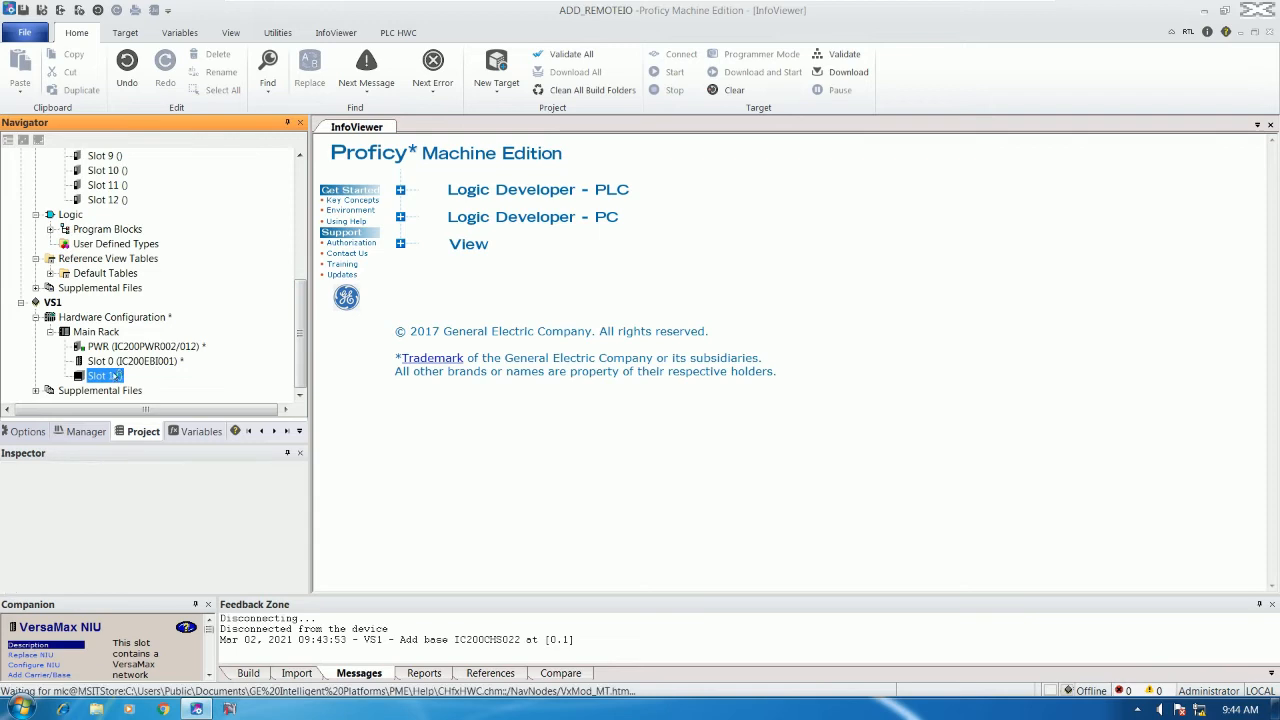
click(124, 362)
click(104, 376)
right_click(112, 375)
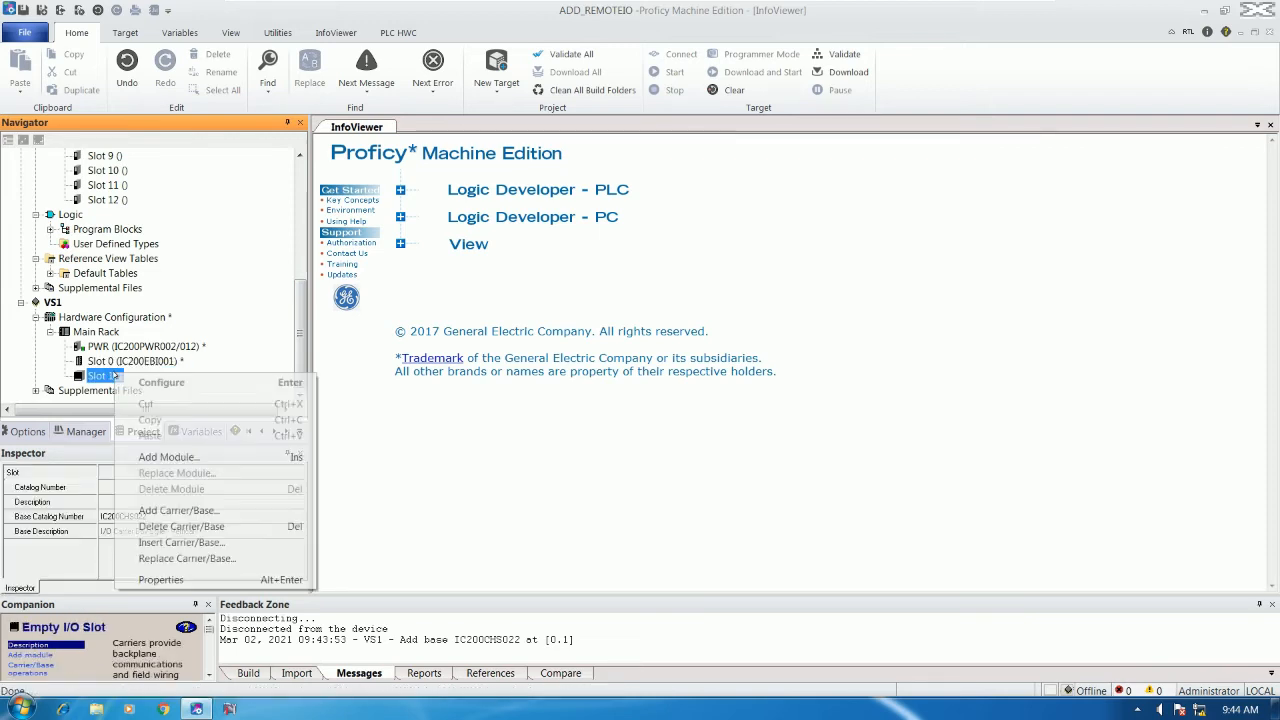
click(168, 457)
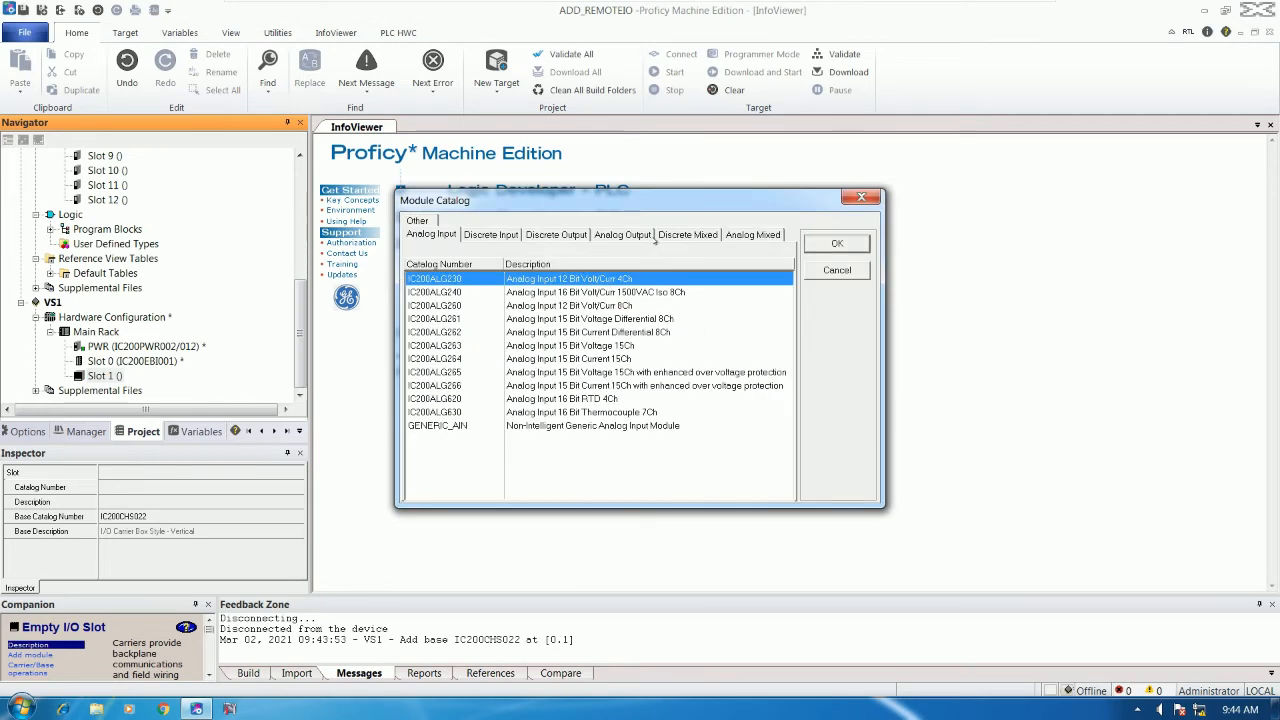
click(555, 235)
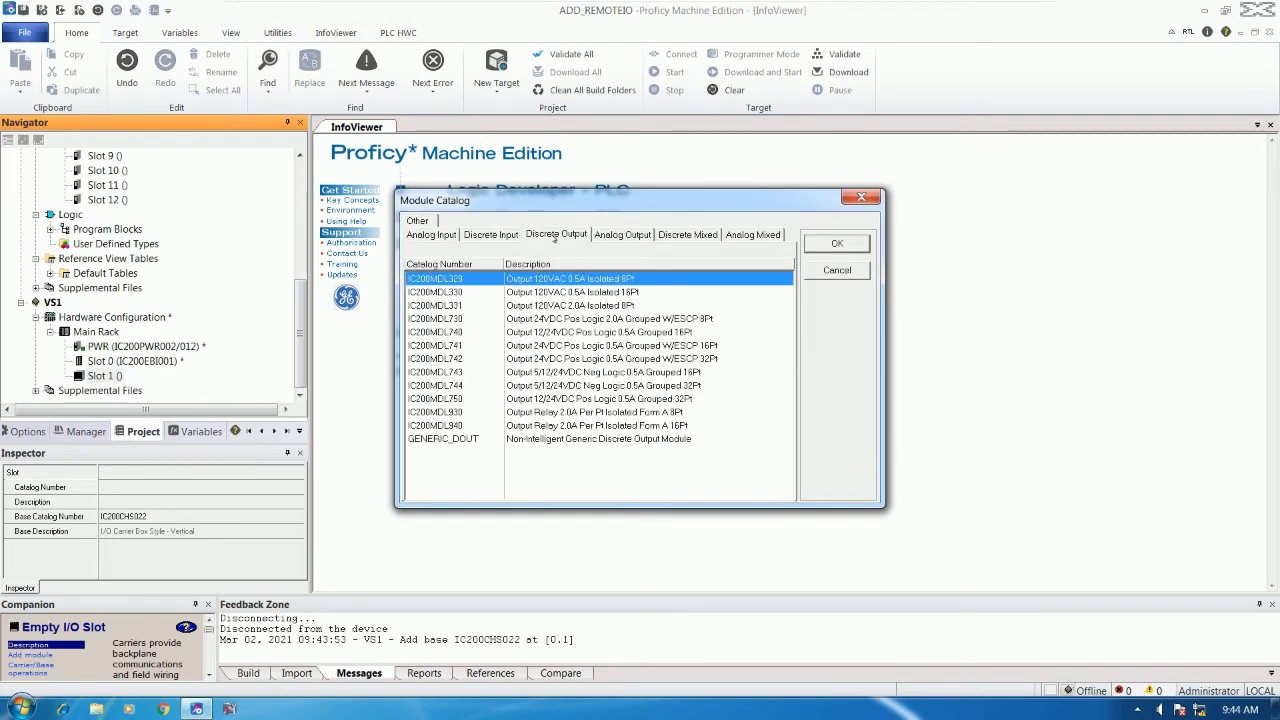
click(450, 399)
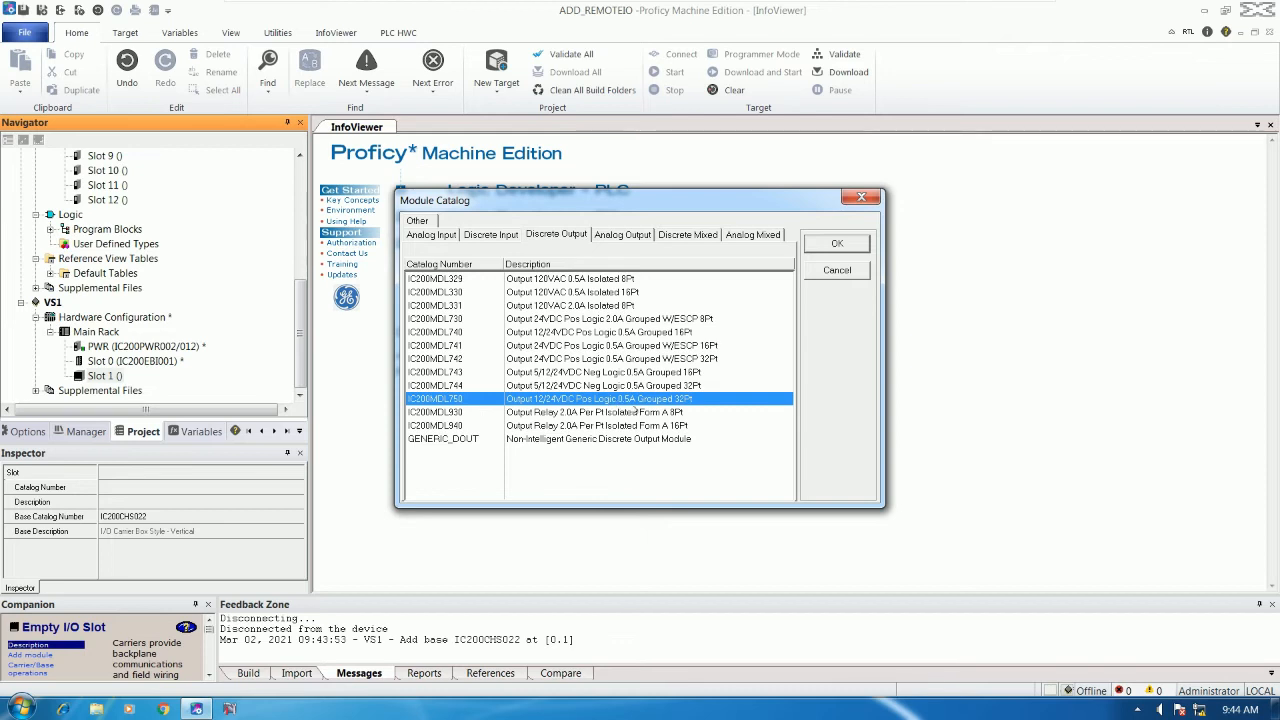
click(833, 245)
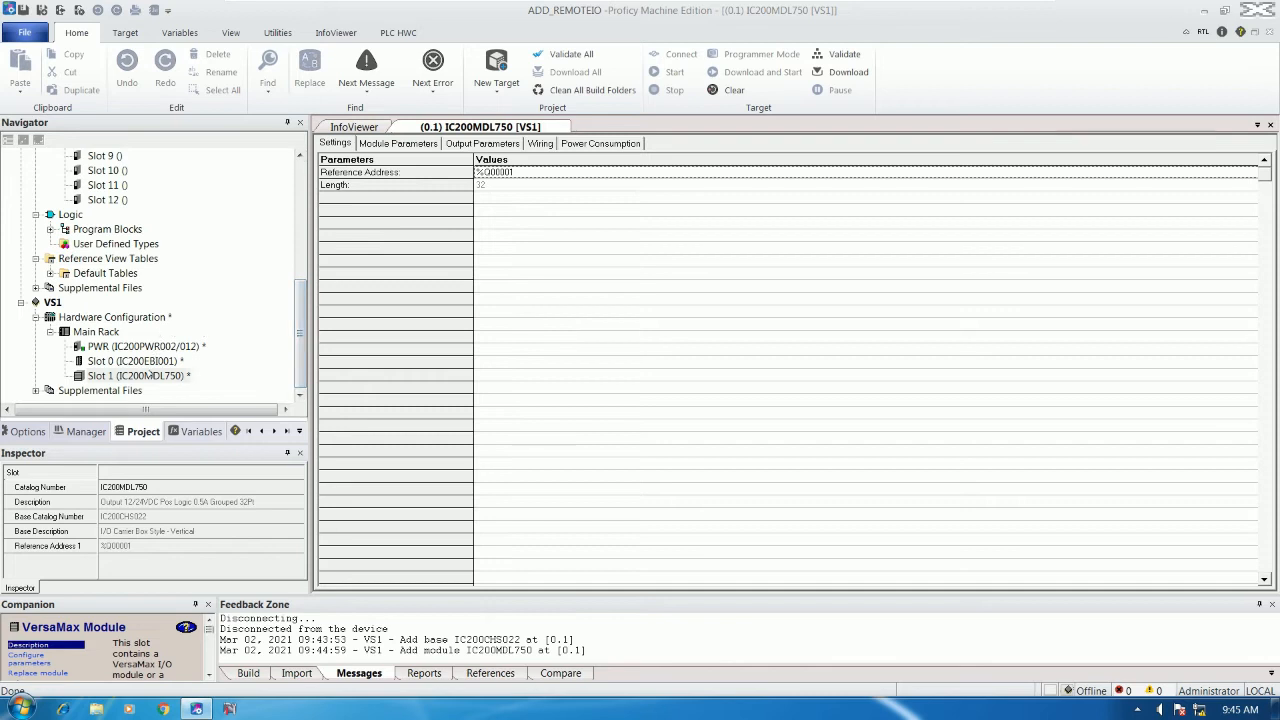
click(148, 375)
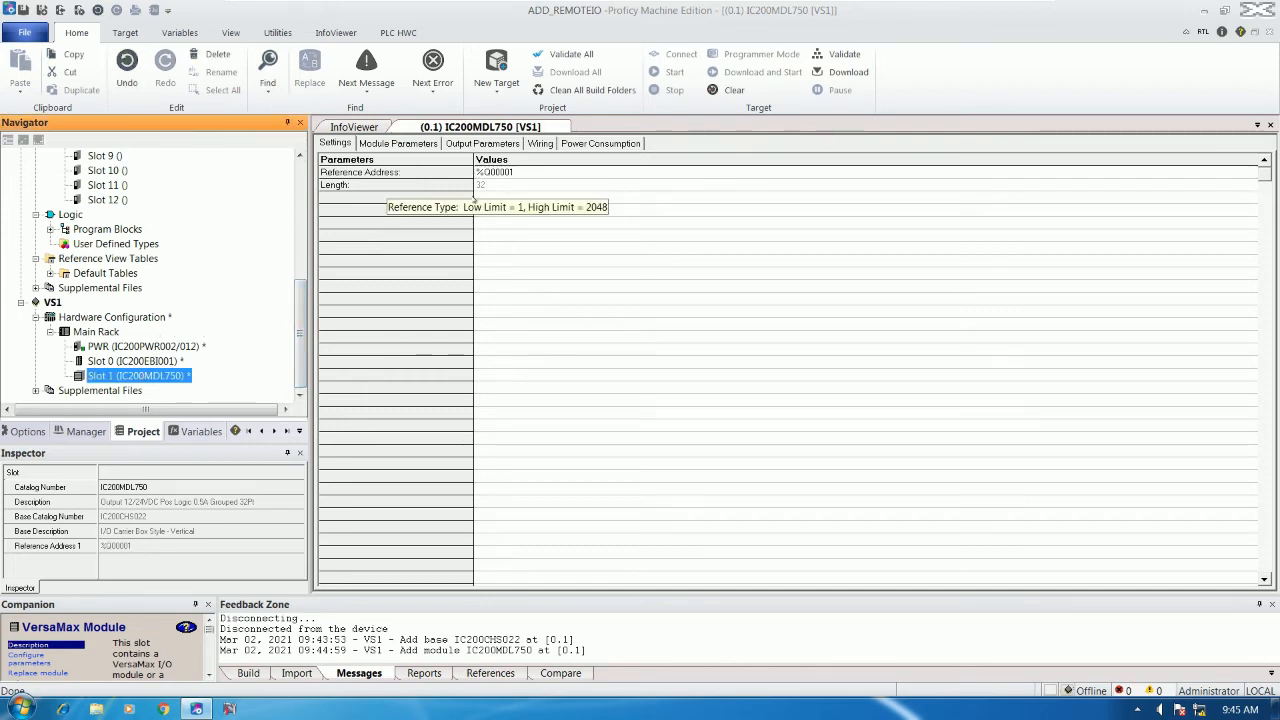
Check the VS1 target's properties, including its physical port and IP address
scroll(267, 332, up, 3)
scroll(267, 332, down, 3)
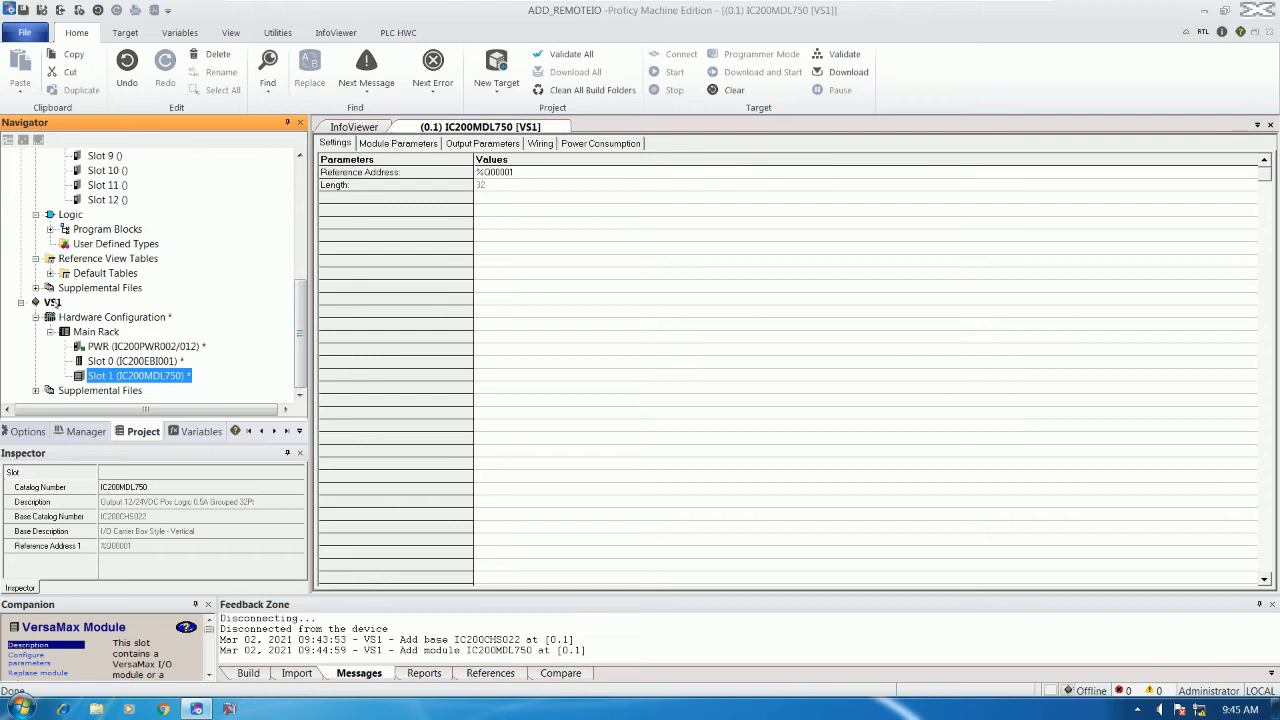
click(52, 302)
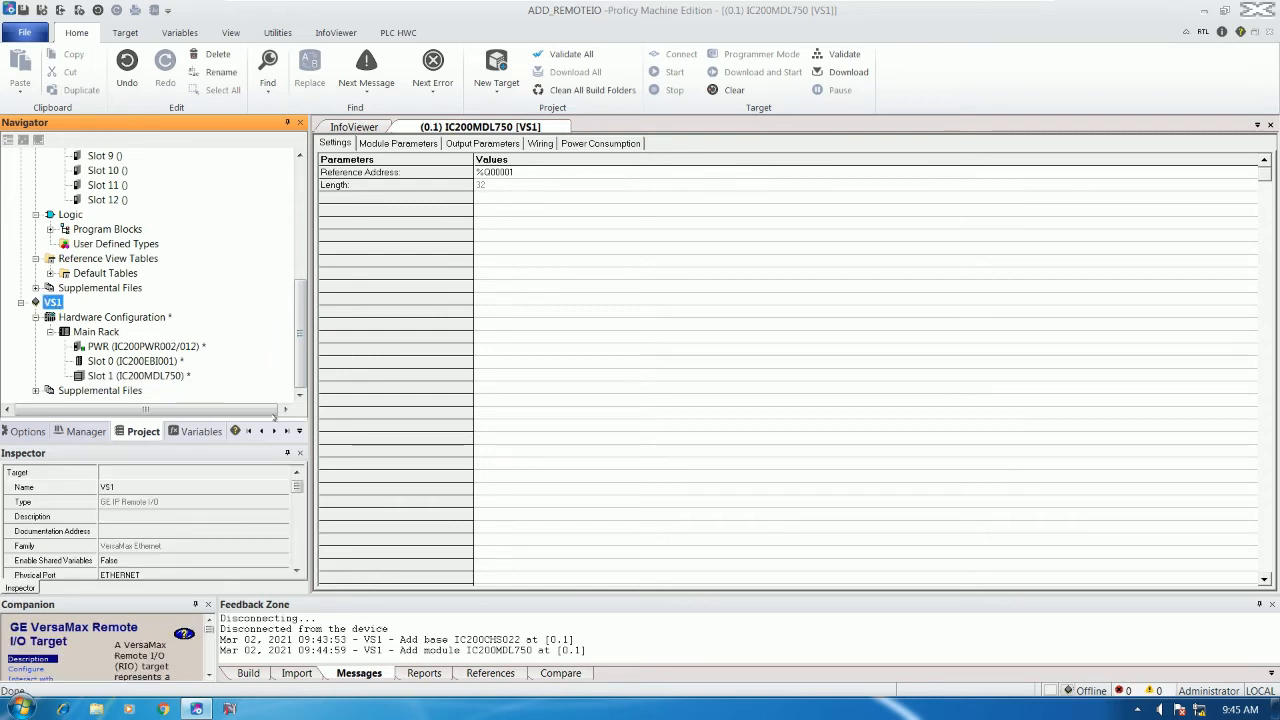
drag(297, 487, 296, 557)
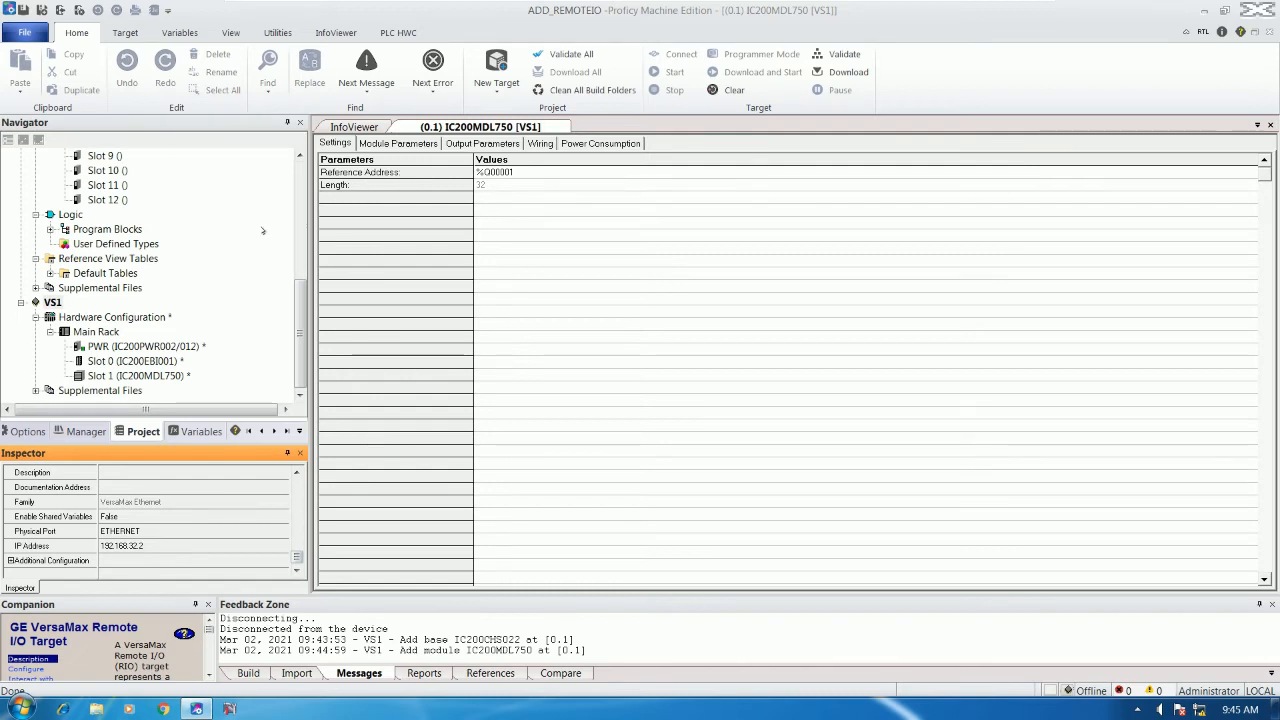
click(58, 302)
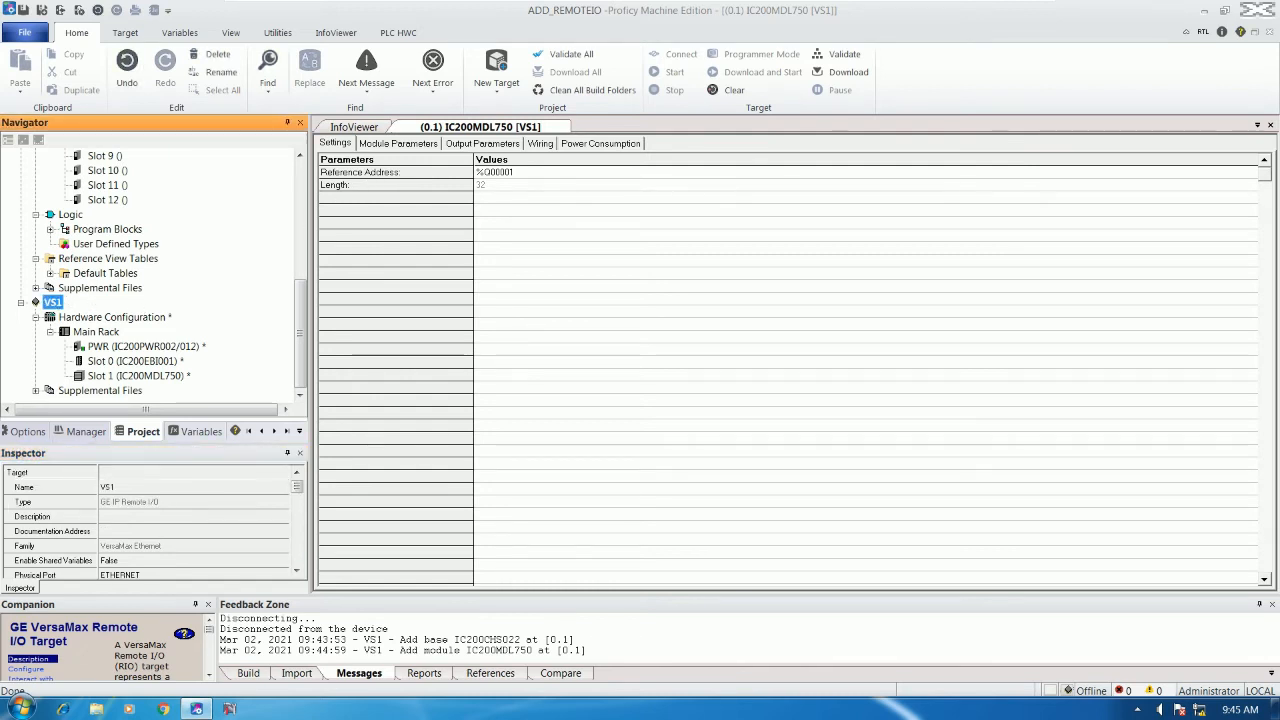
drag(297, 487, 297, 557)
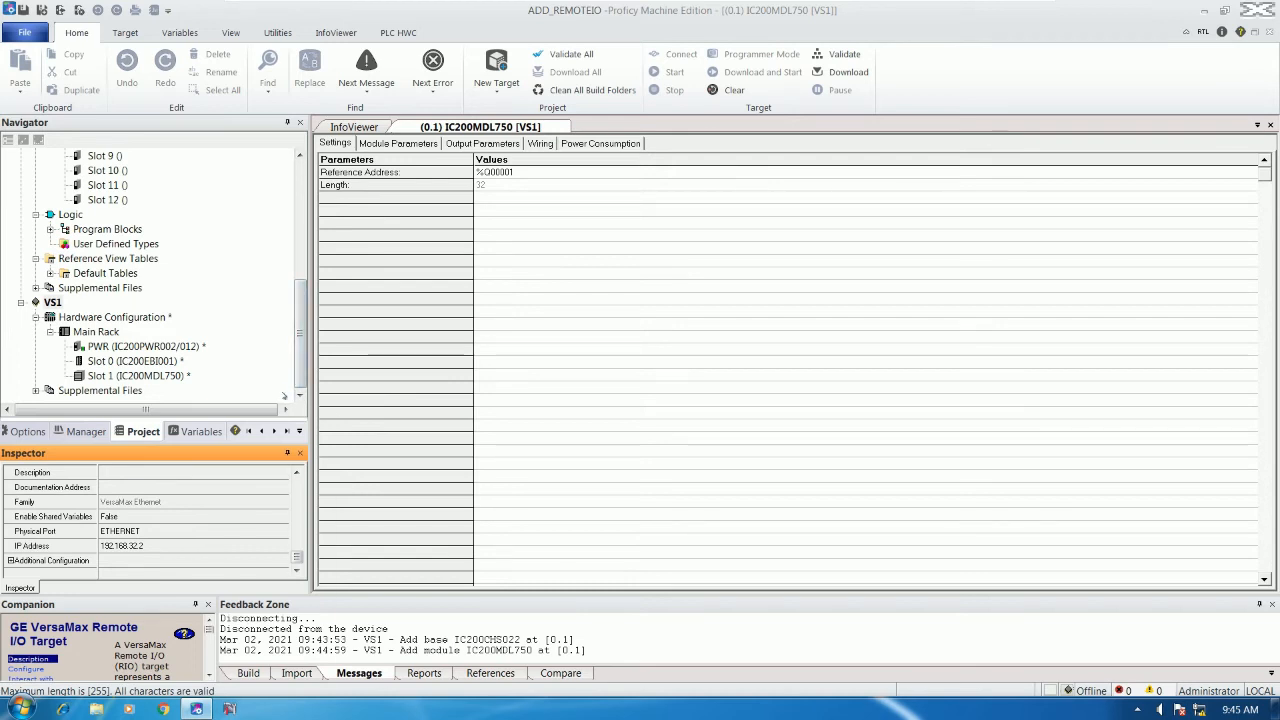
Switch to a Windows Command Prompt and ping the VS1 target's address, 192.168.32.2
key(super+r)
key(Return)
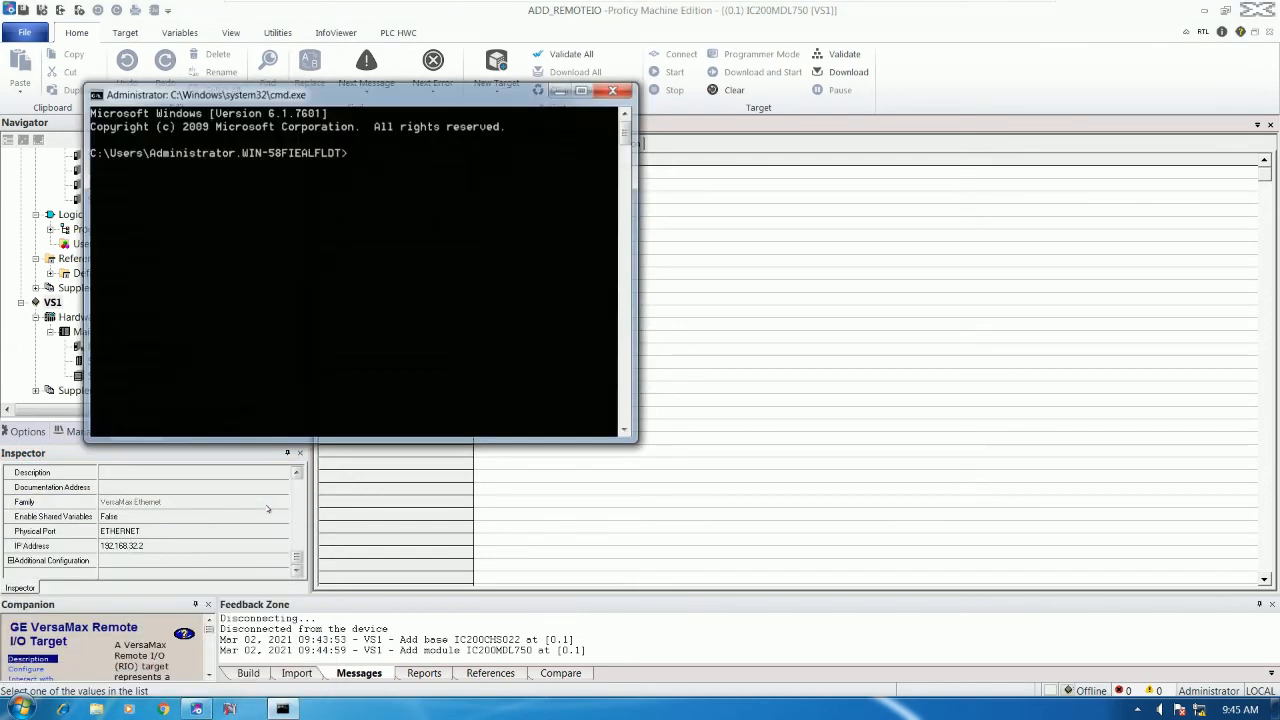
drag(348, 96, 581, 239)
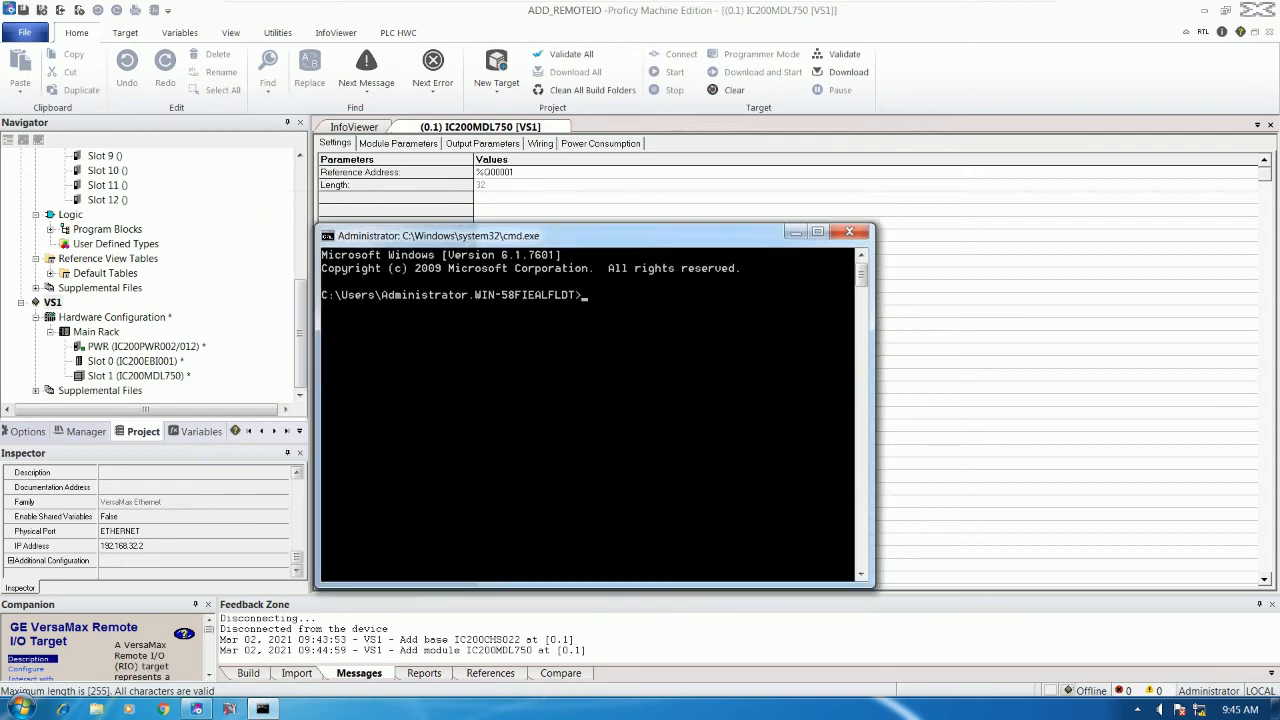
text(PING 192.168.32.2)
key(Return)
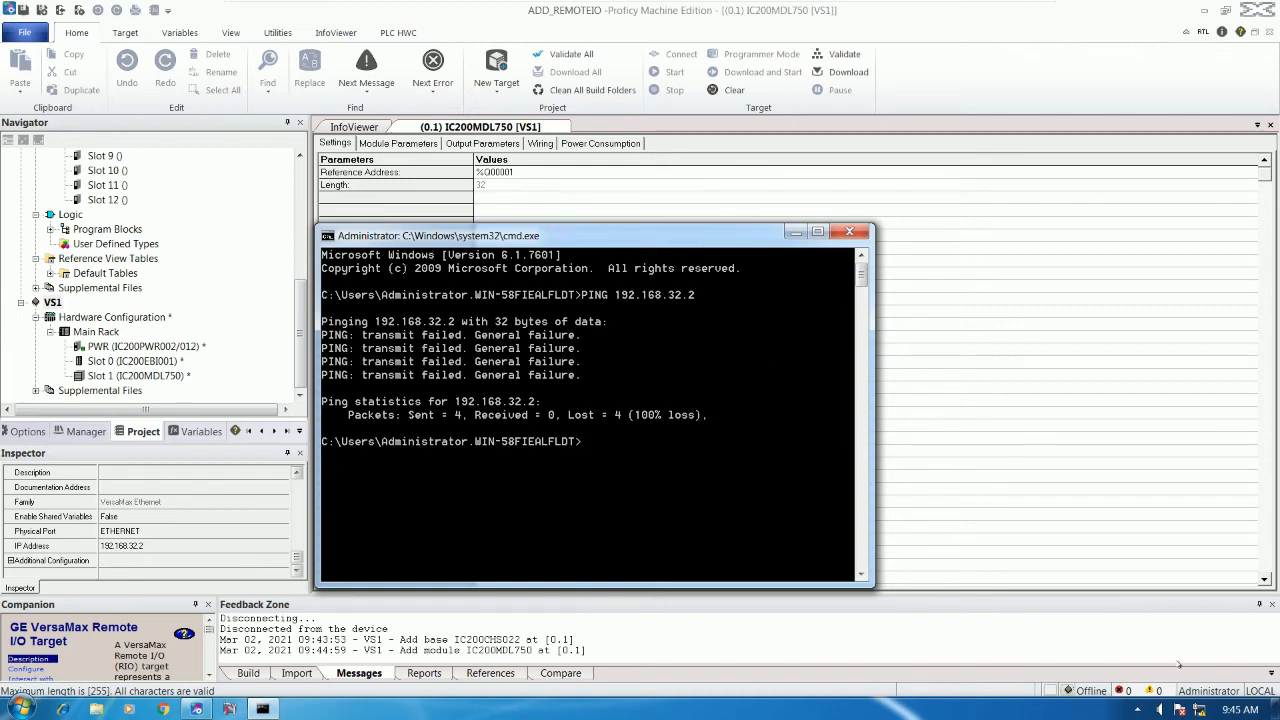
Open the advanced TCP/IPv4 settings of the computer's Local Area Connection from the Network and Sharing Center
right_click(1199, 711)
click(1190, 700)
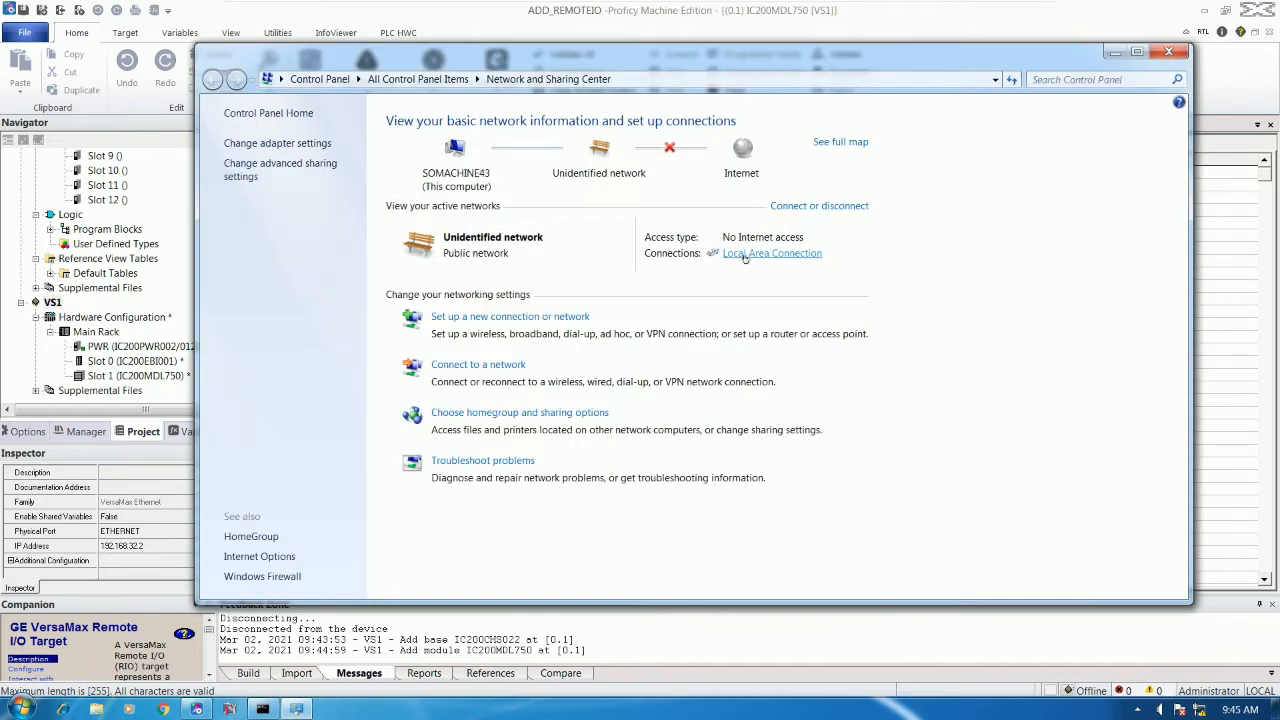
click(746, 256)
click(564, 487)
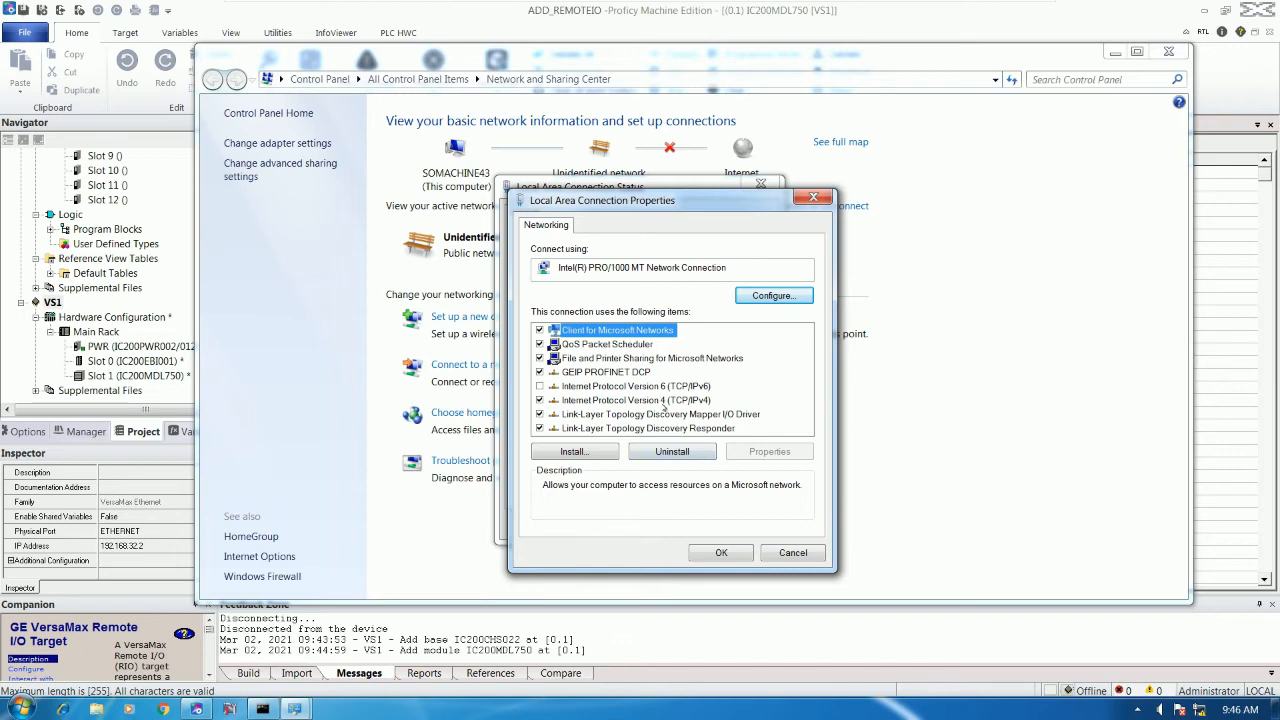
click(664, 401)
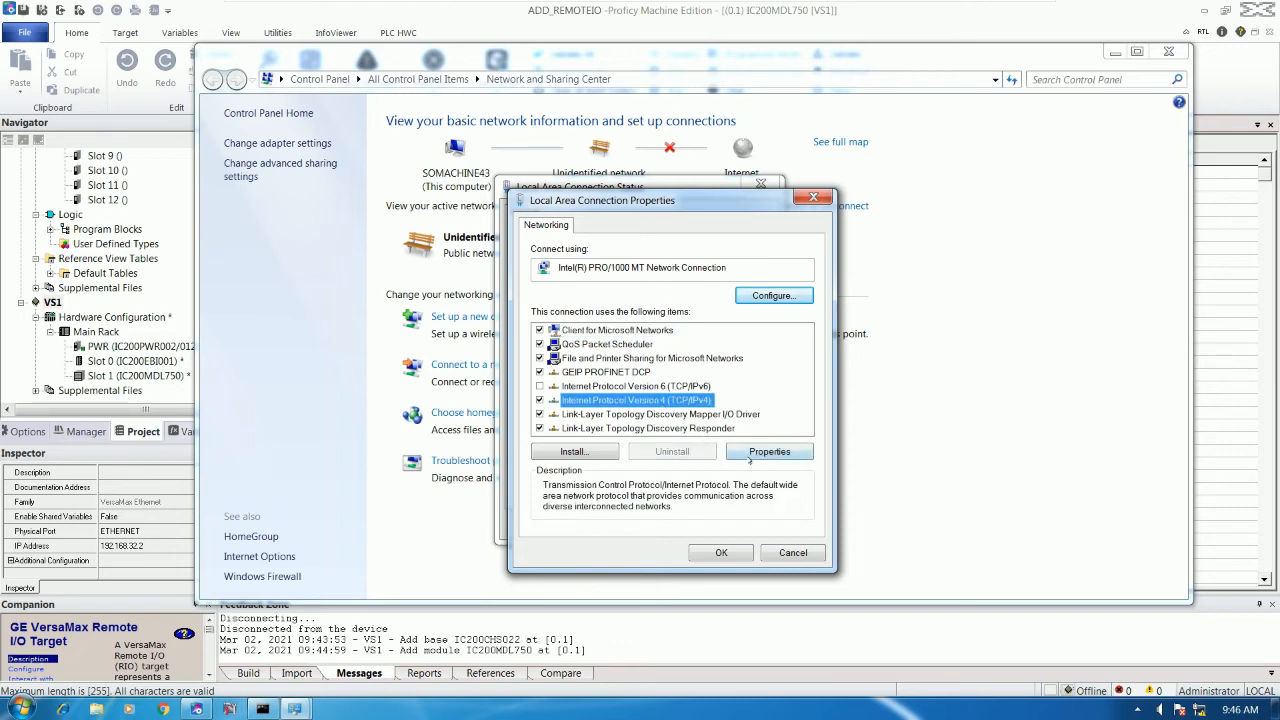
click(750, 455)
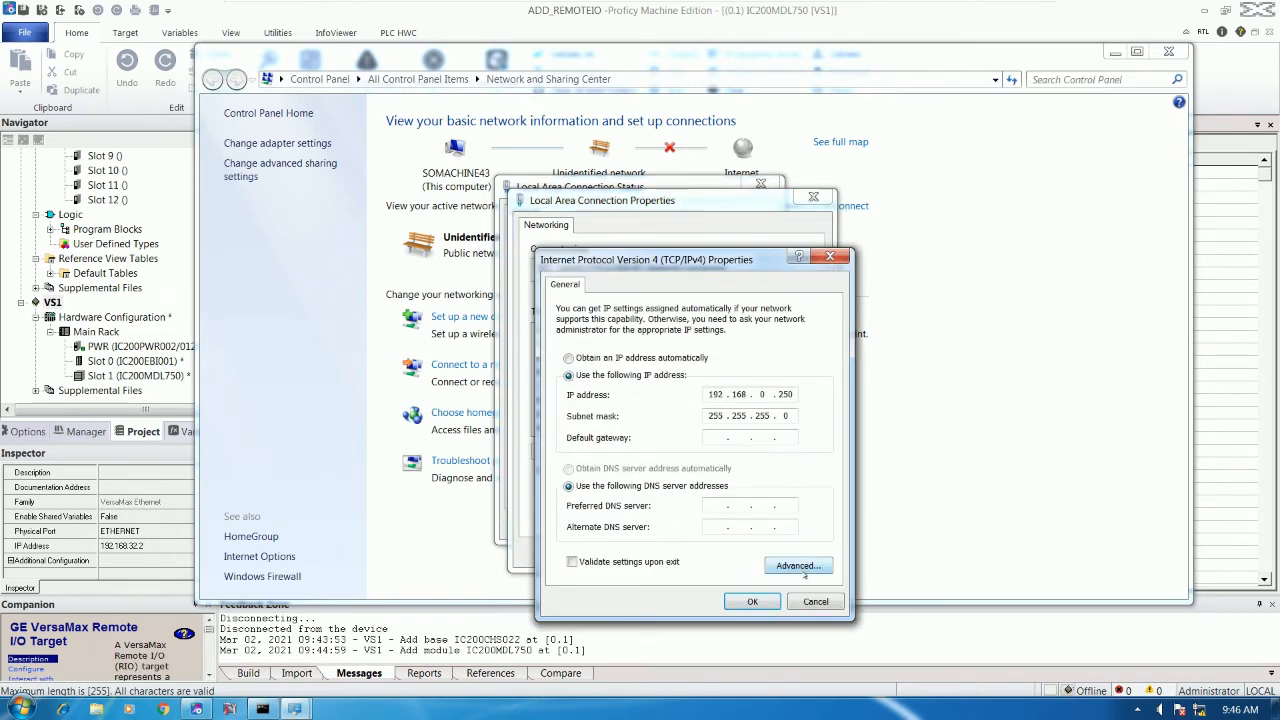
click(804, 571)
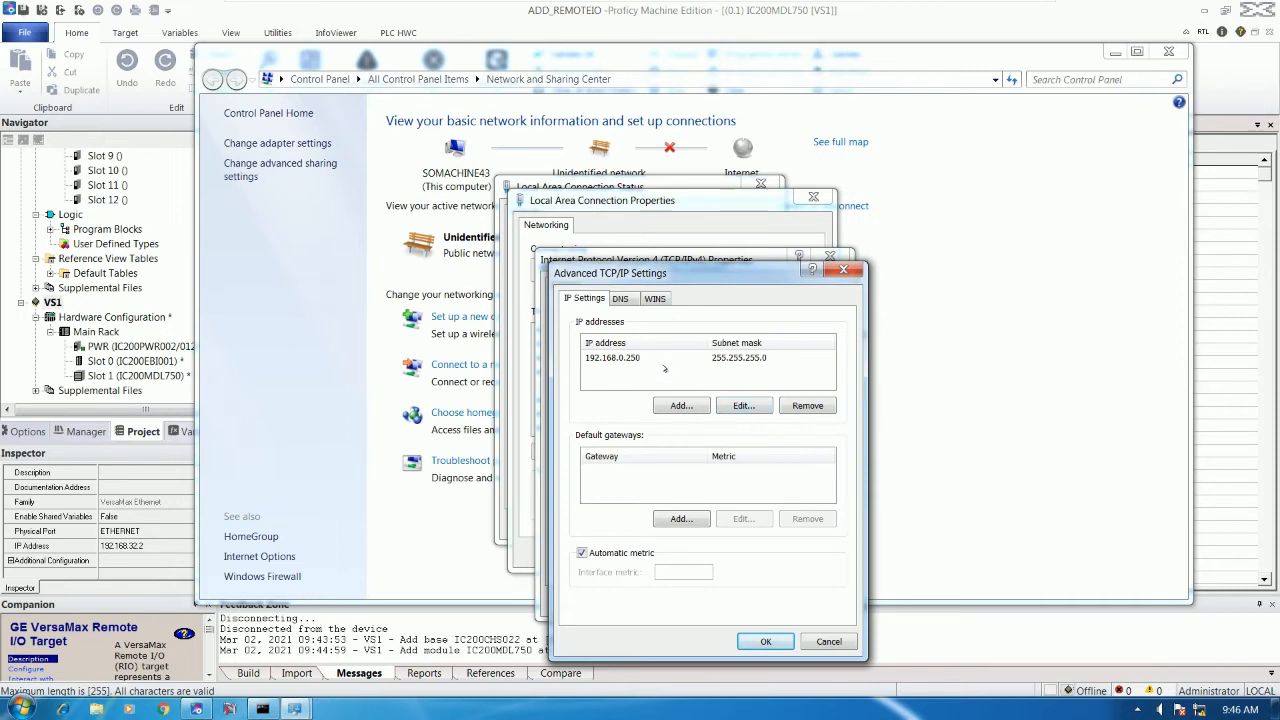
Add IP address 192.168.32.250 with subnet mask 255.255.255.0 to the network adapter, apply the change and close the network settings
click(629, 362)
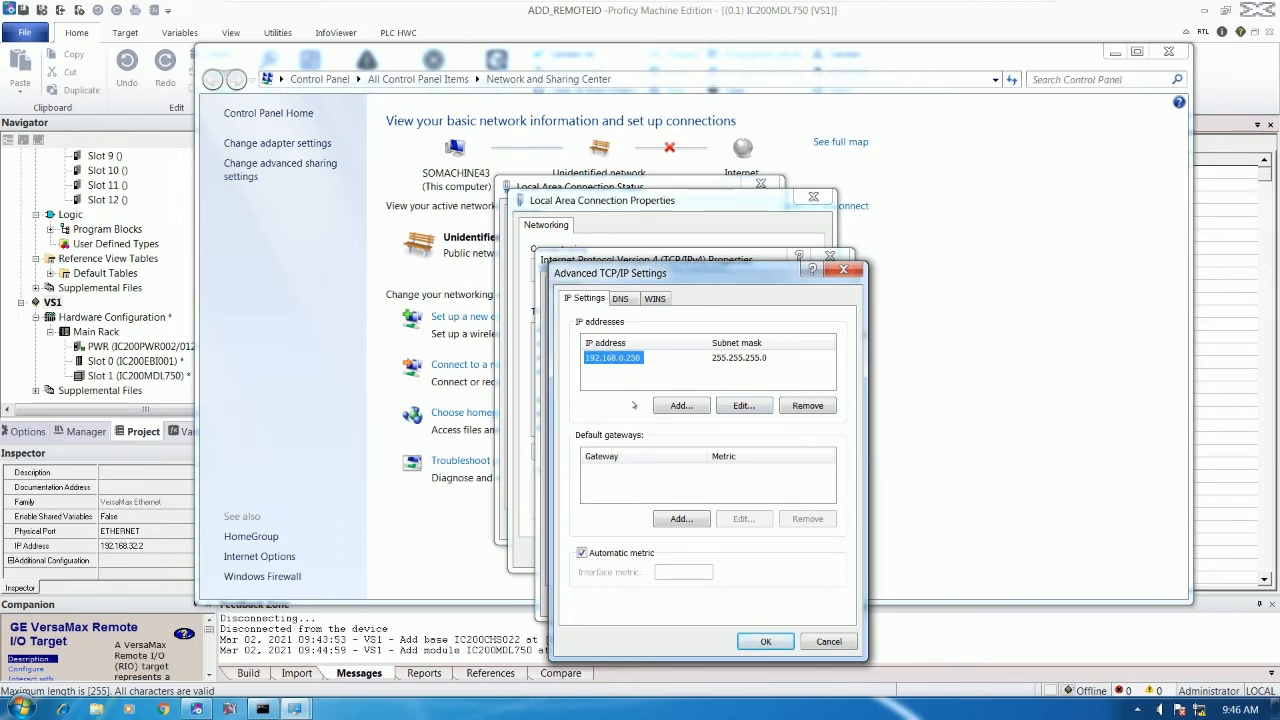
click(678, 405)
drag(716, 350, 991, 365)
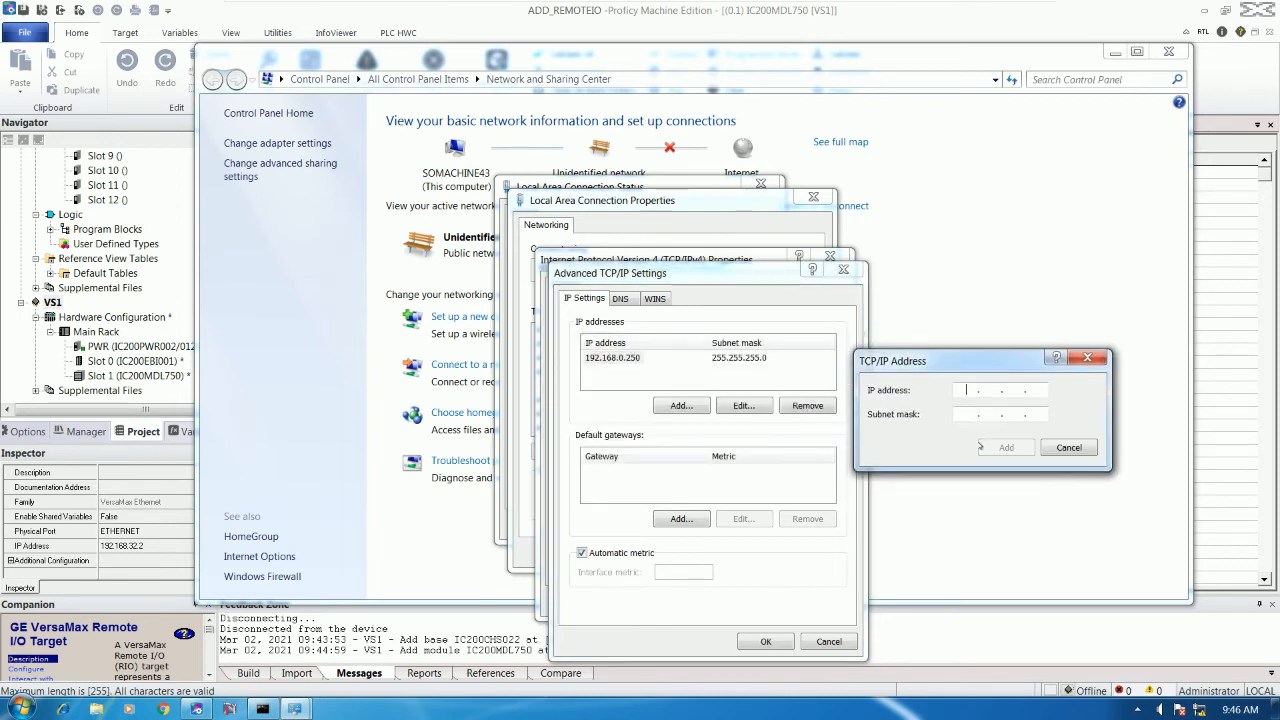
text(192 . 168 . .)
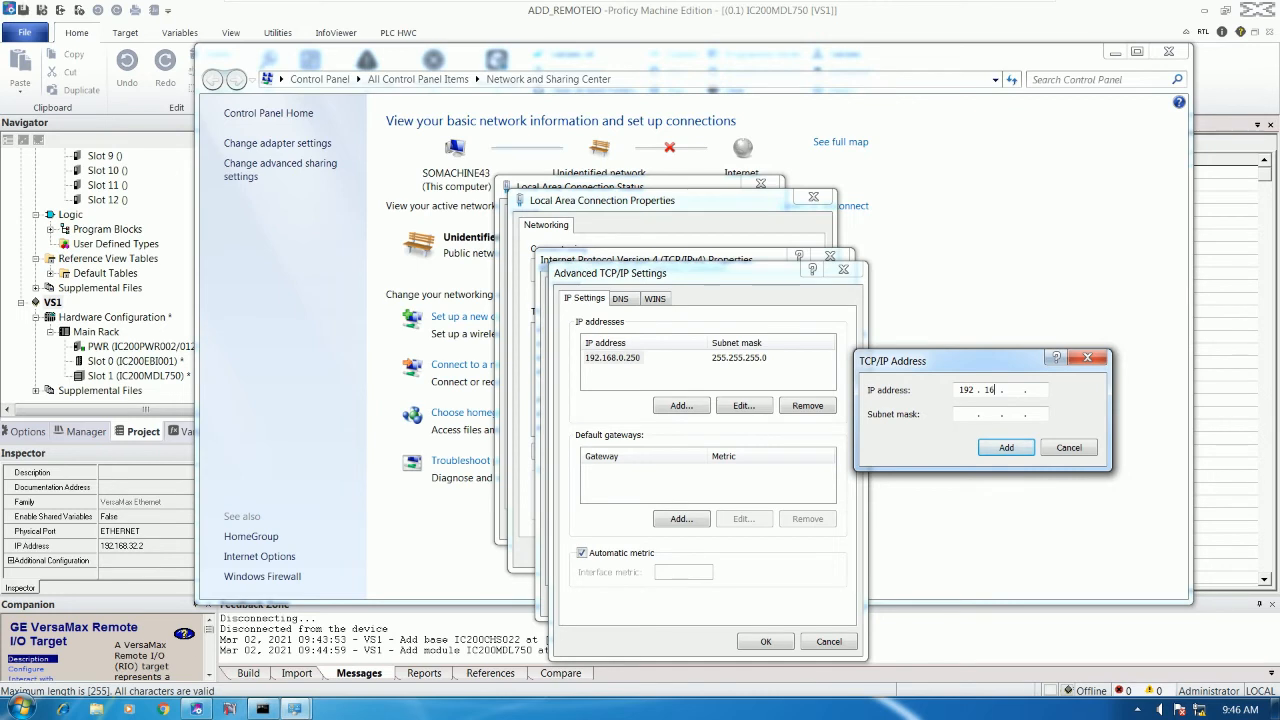
text(32 . 250)
key(Tab)
click(1003, 450)
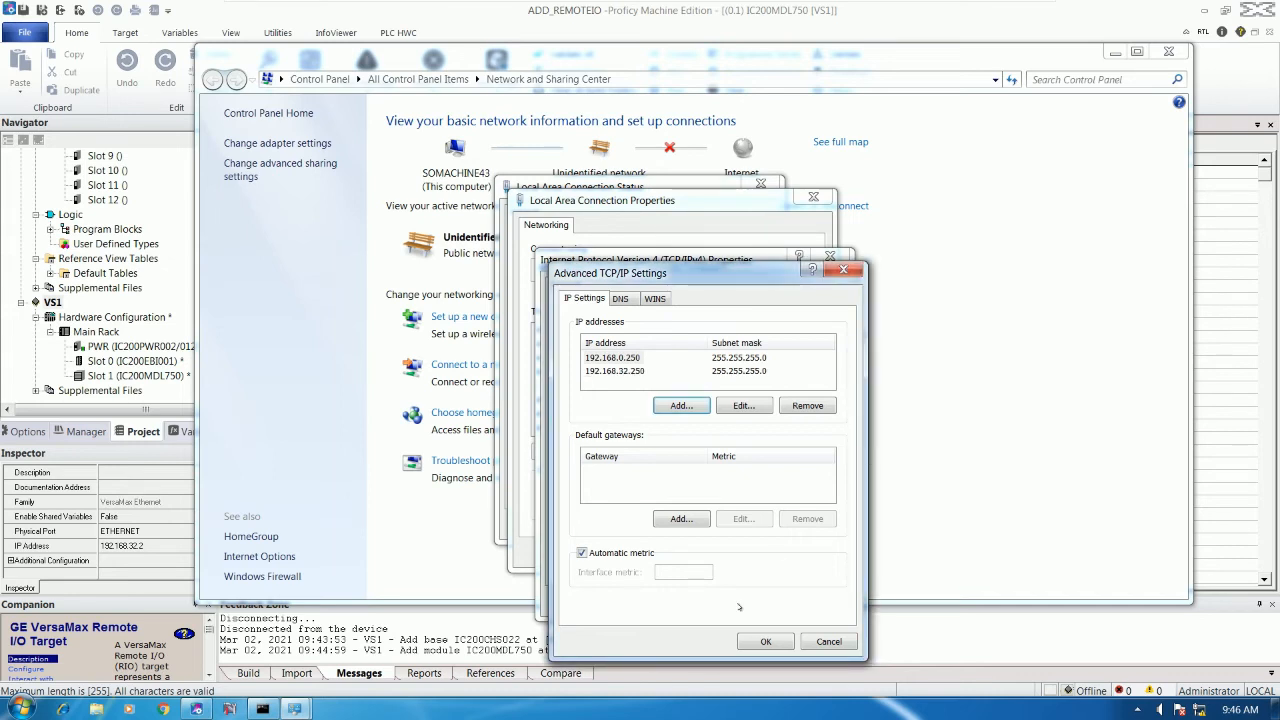
click(765, 641)
click(745, 597)
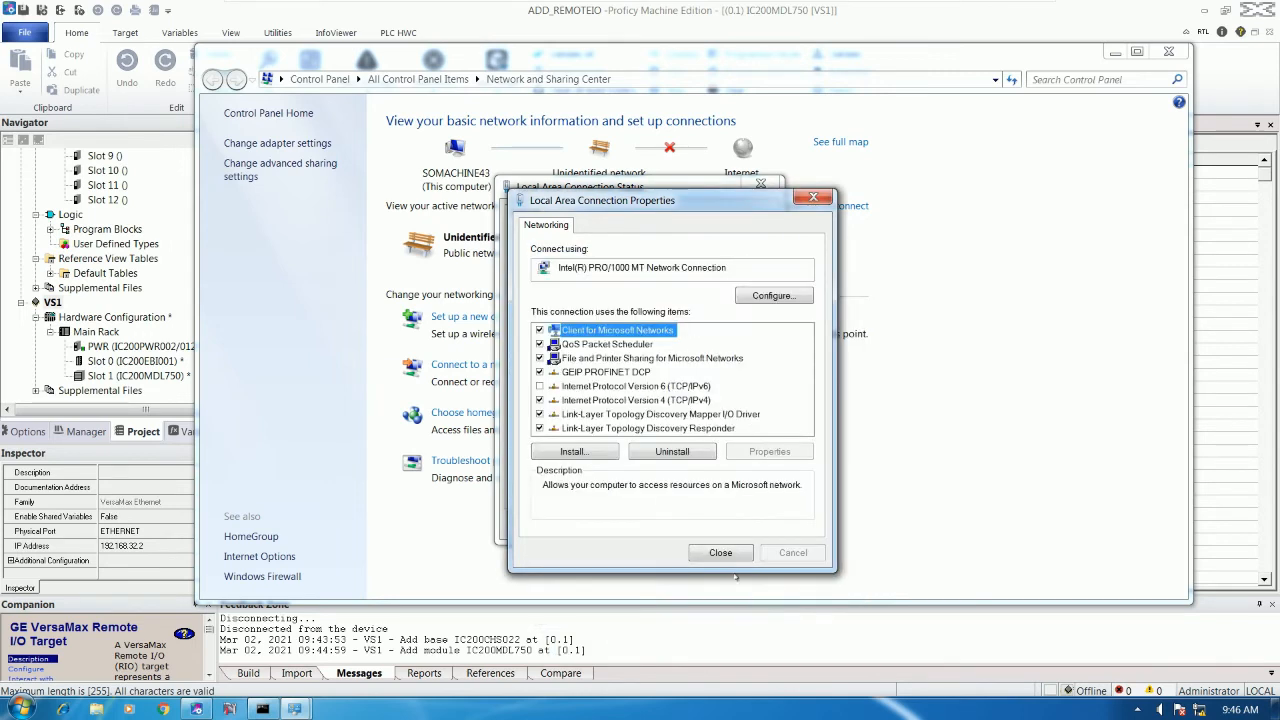
click(720, 552)
click(743, 523)
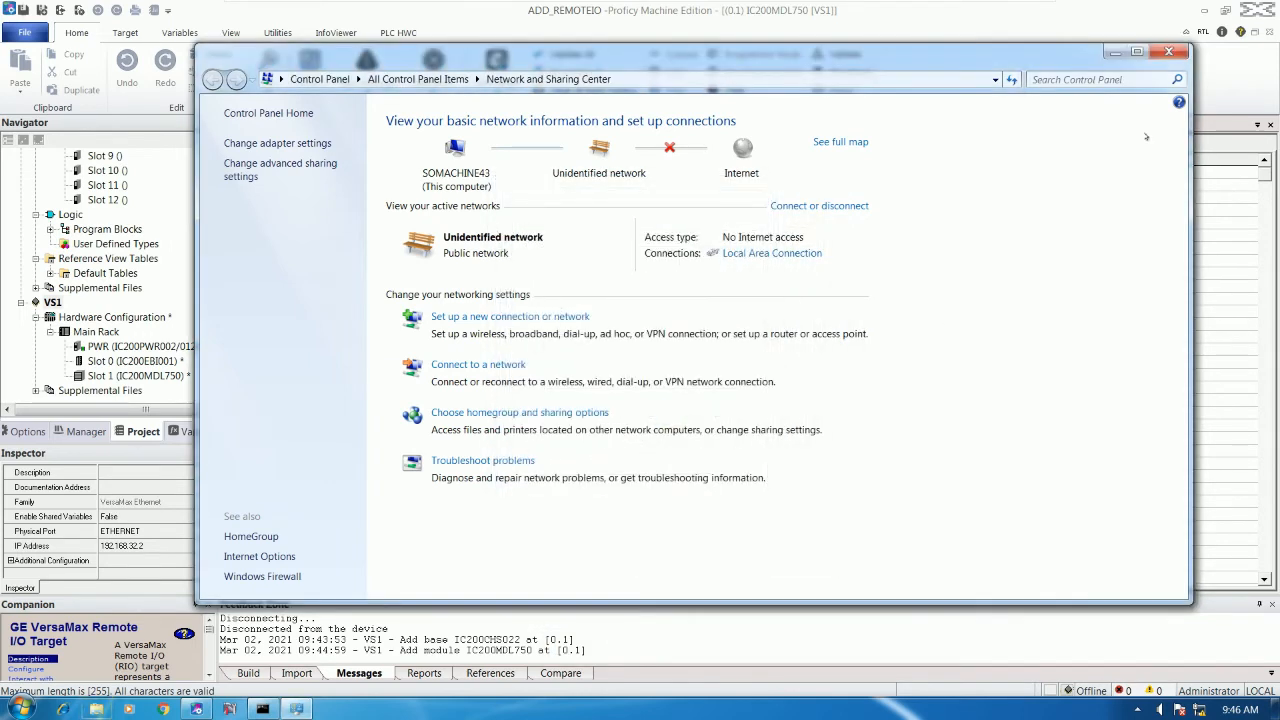
click(1168, 51)
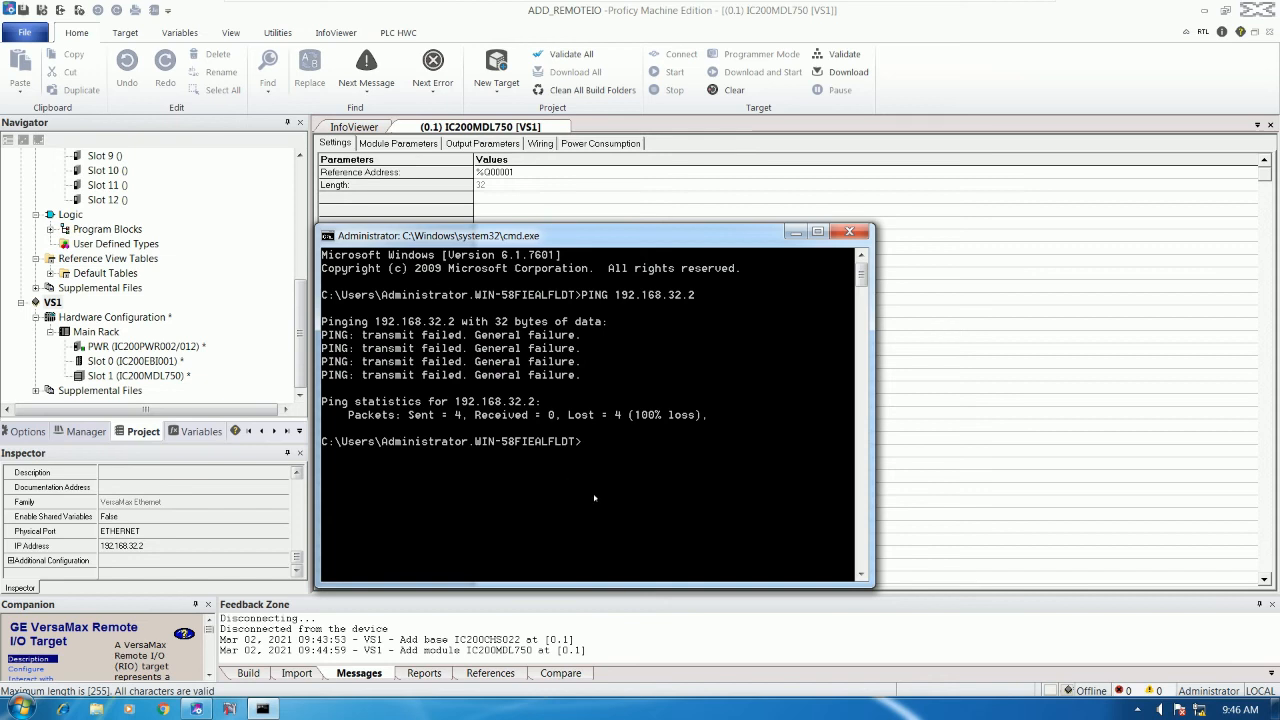
Repeat the ping to 192.168.32.2 and minimize the Command Prompt
key(Up)
key(Return)
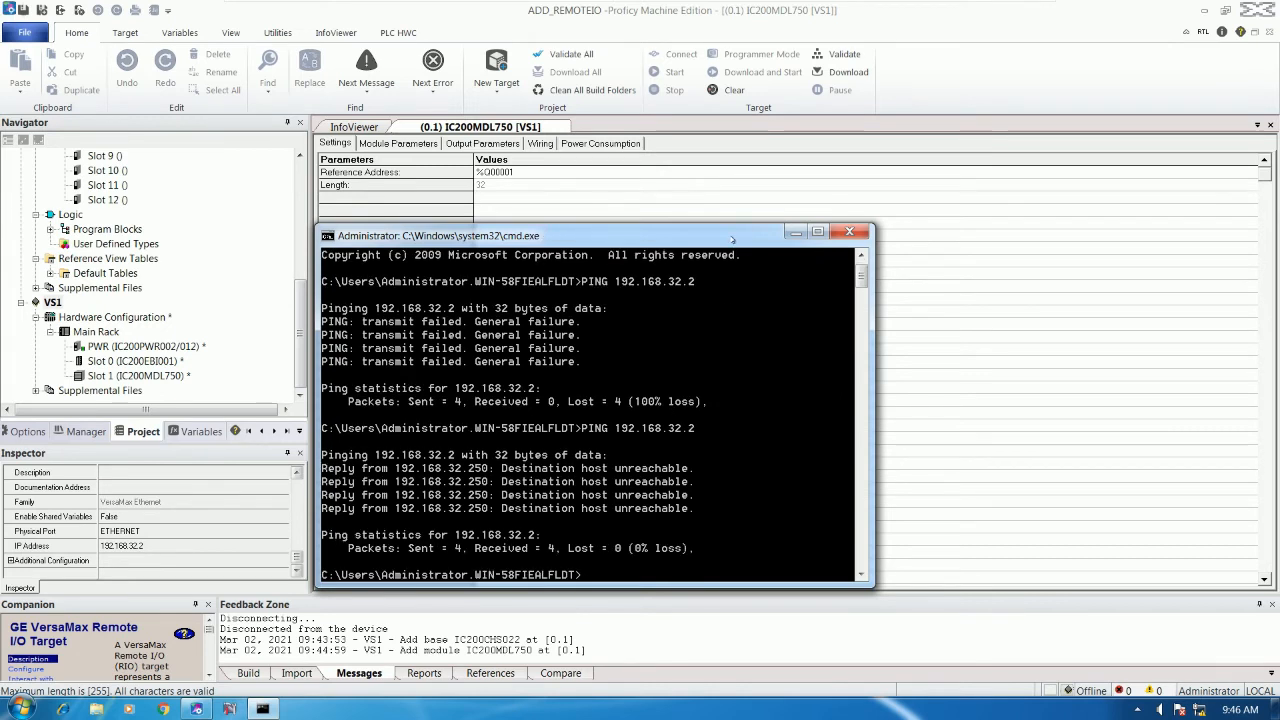
click(794, 232)
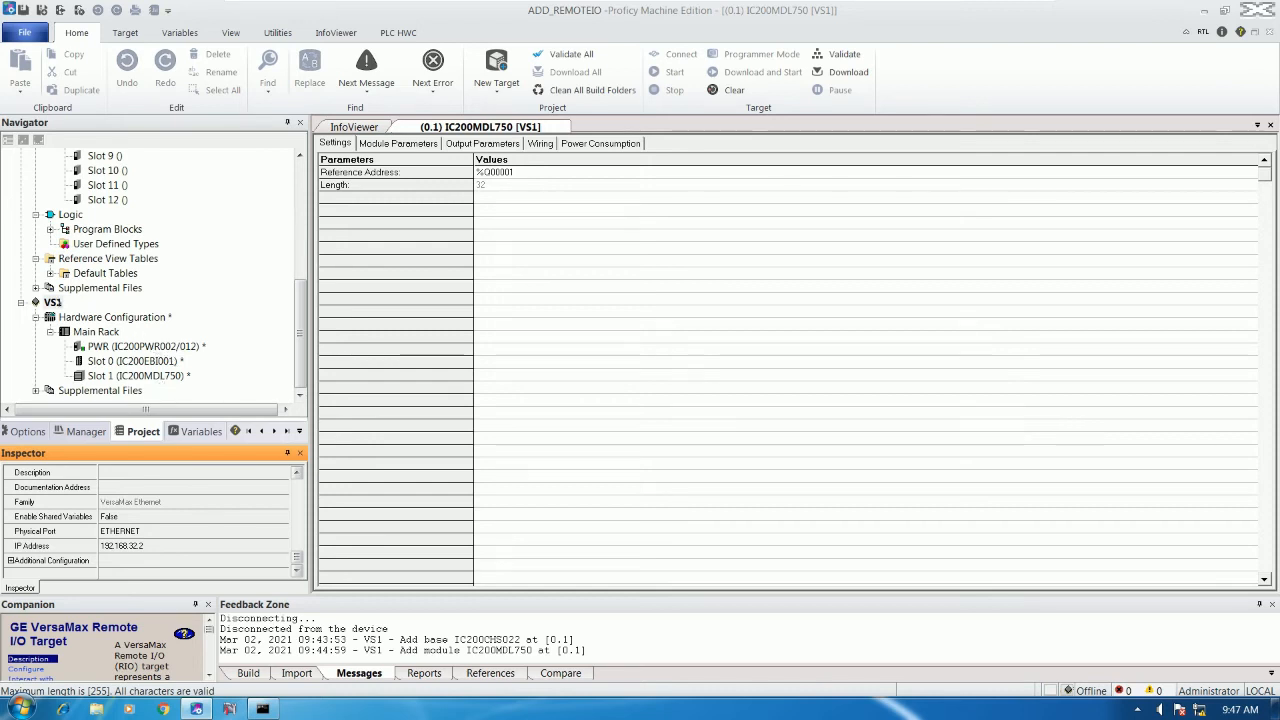
Open the Set Temporary IP Address utility for VS1 and enter the MAC address 00 09 91 41 A8 26
click(57, 303)
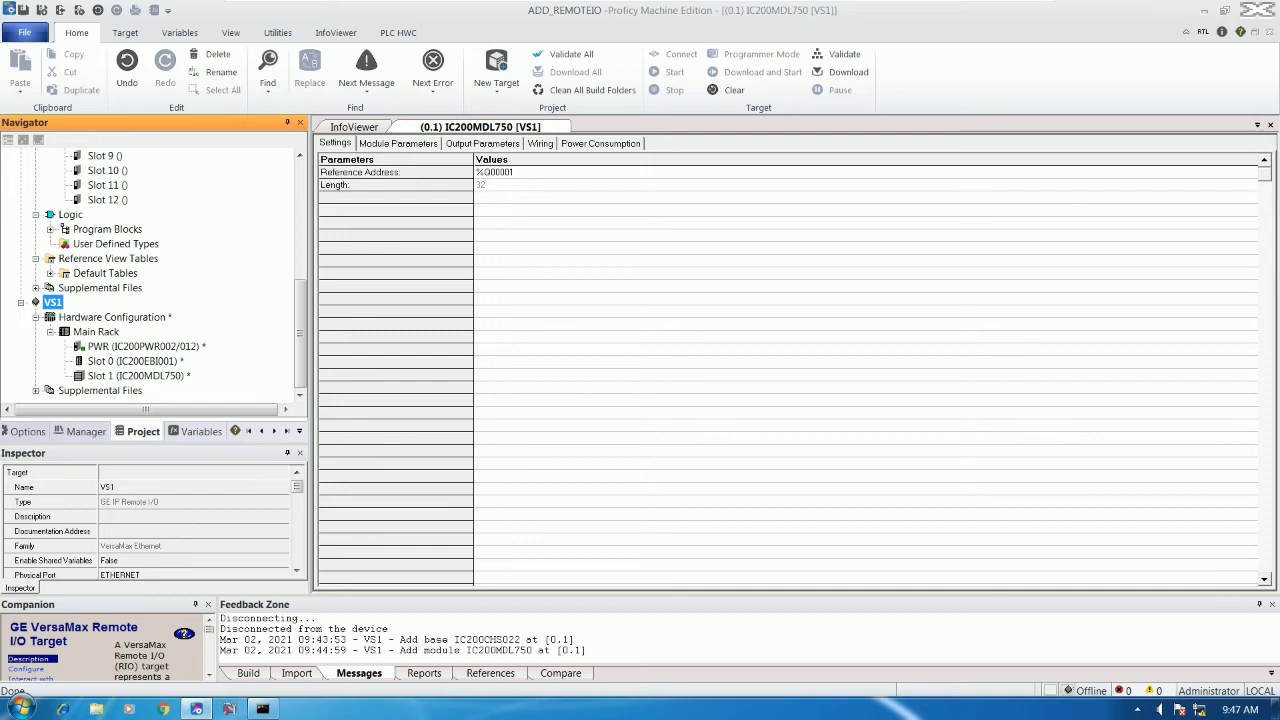
right_click(54, 303)
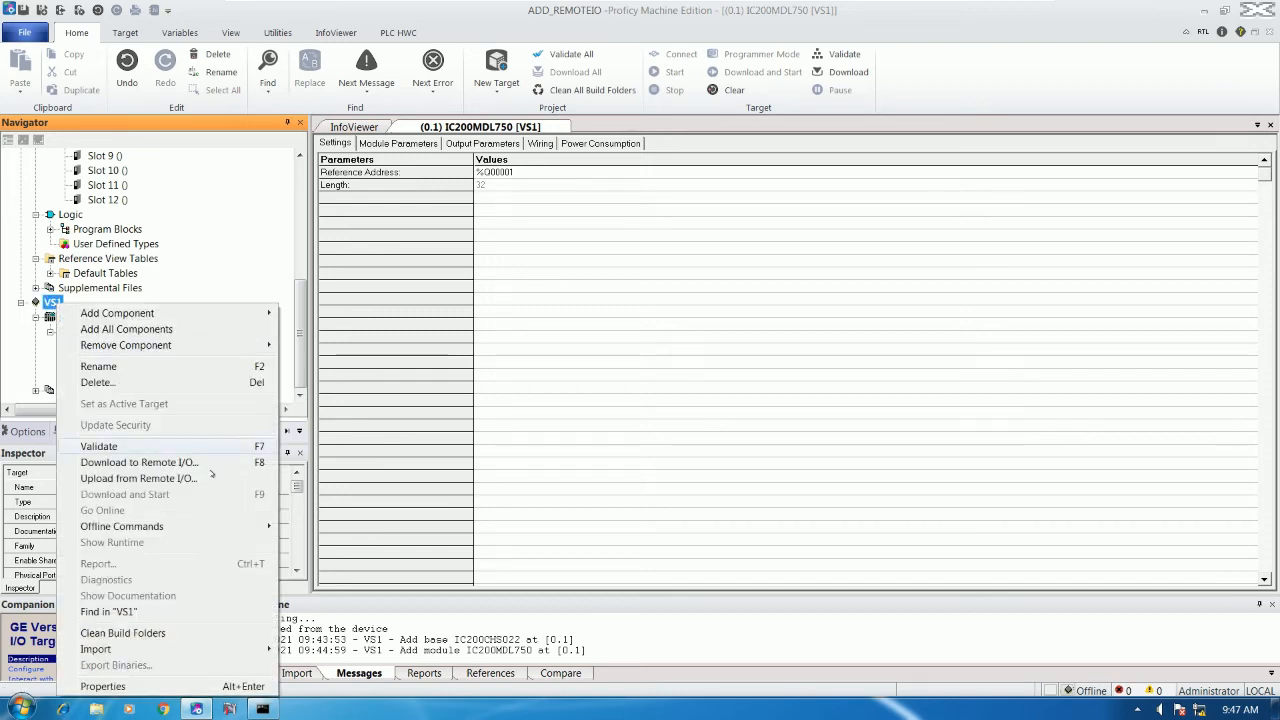
mouse_move(233, 527)
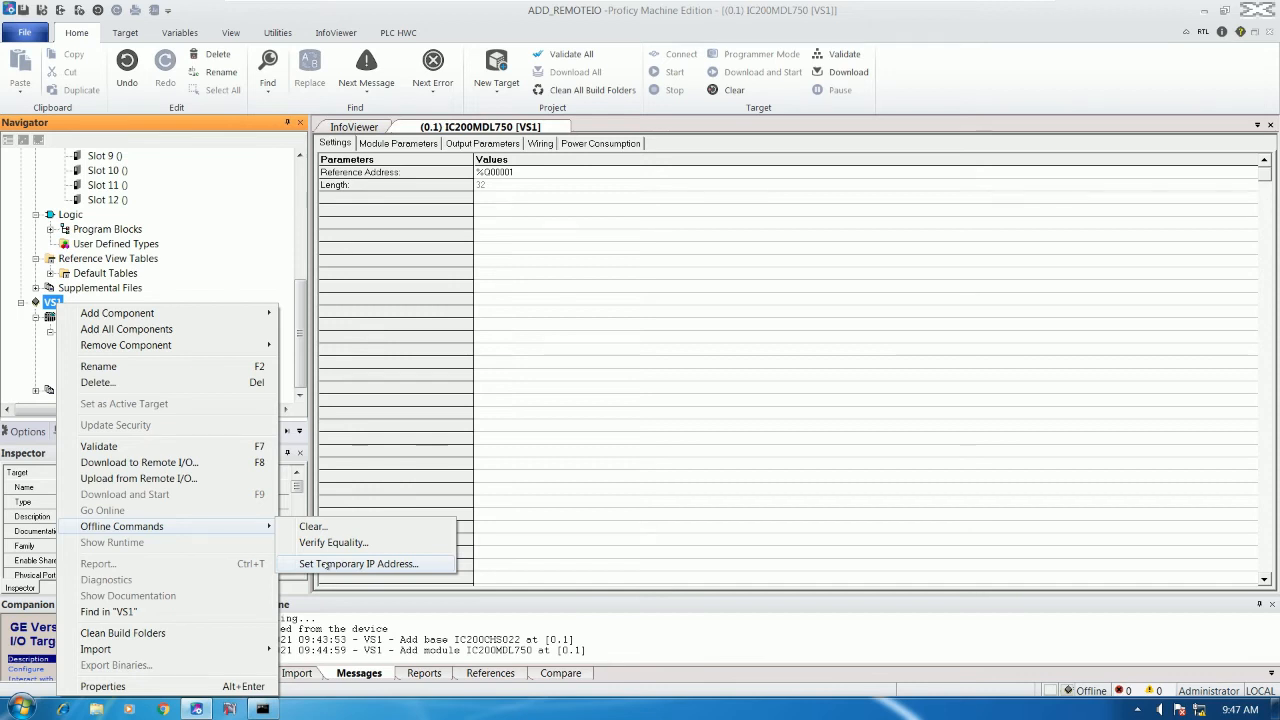
click(327, 566)
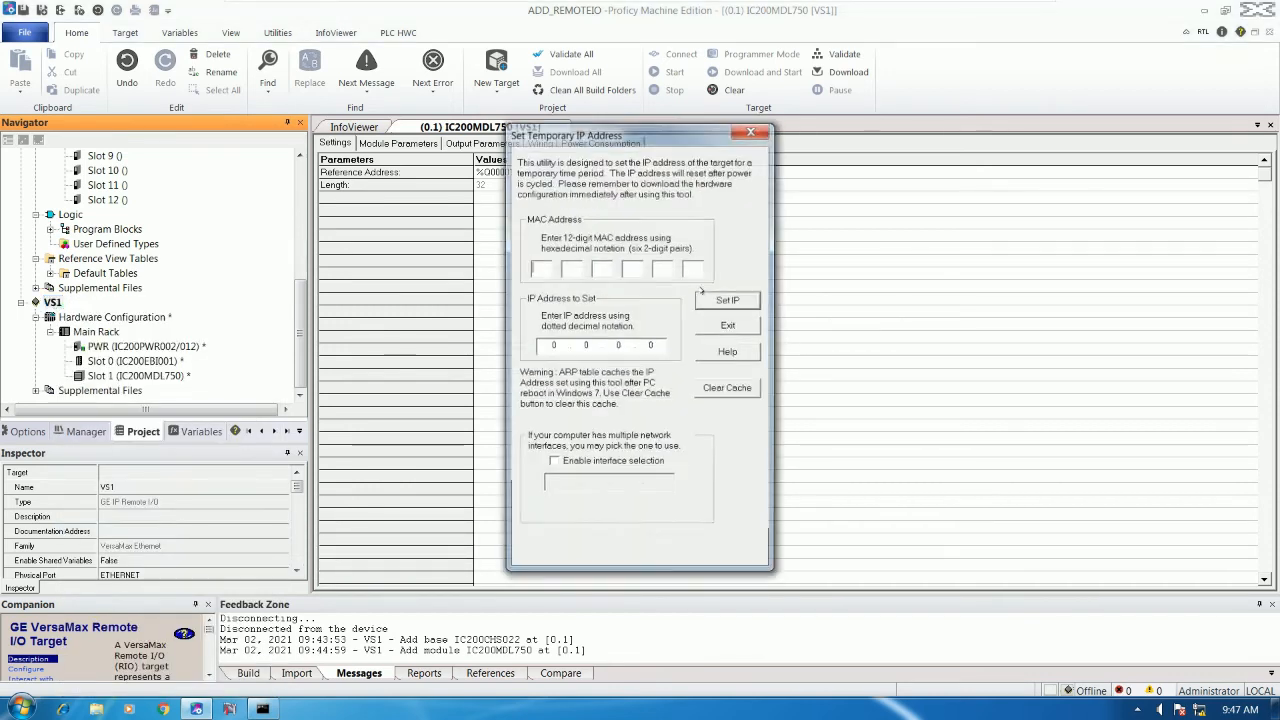
drag(660, 144, 533, 175)
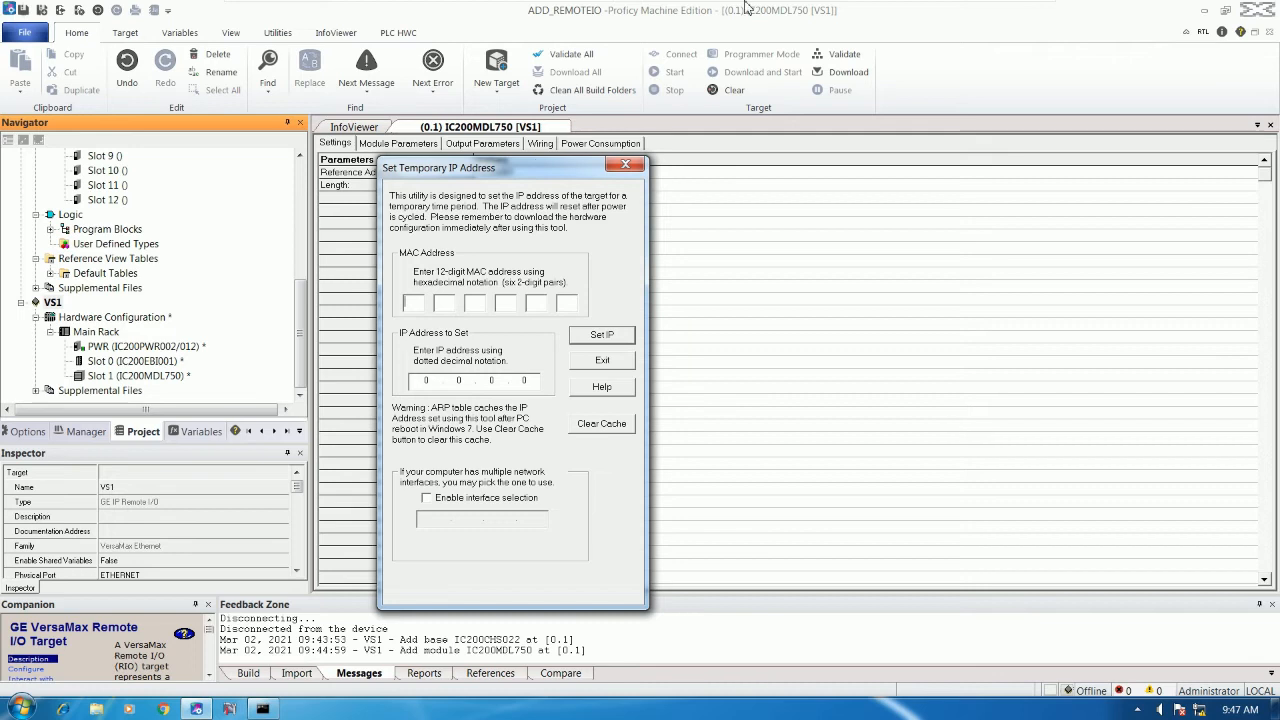
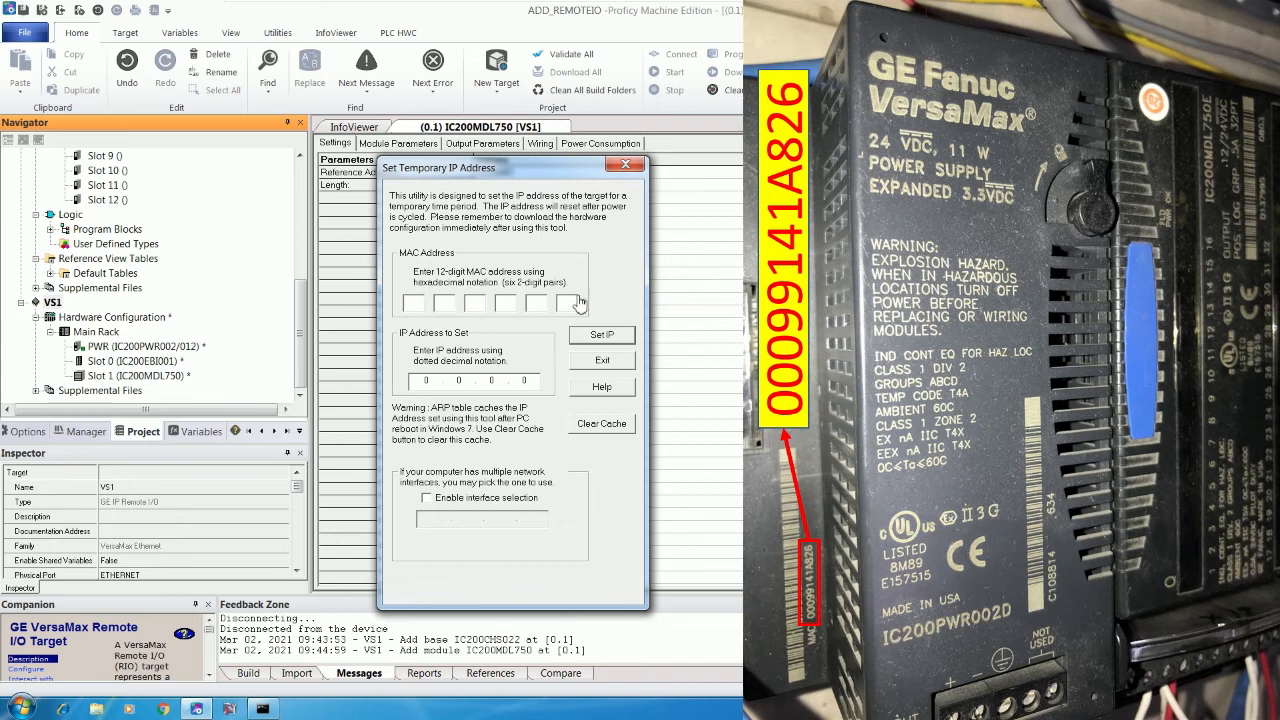
click(406, 305)
text(00)
text(0)
text(9)
text(4)
text(A)
text(0)
text(26)
Set the temporary IP address to 192.168.32.2 and enable interface selection using 192.168.32.250
key(Tab)
text(192 . 168 . 32 . 2)
click(426, 497)
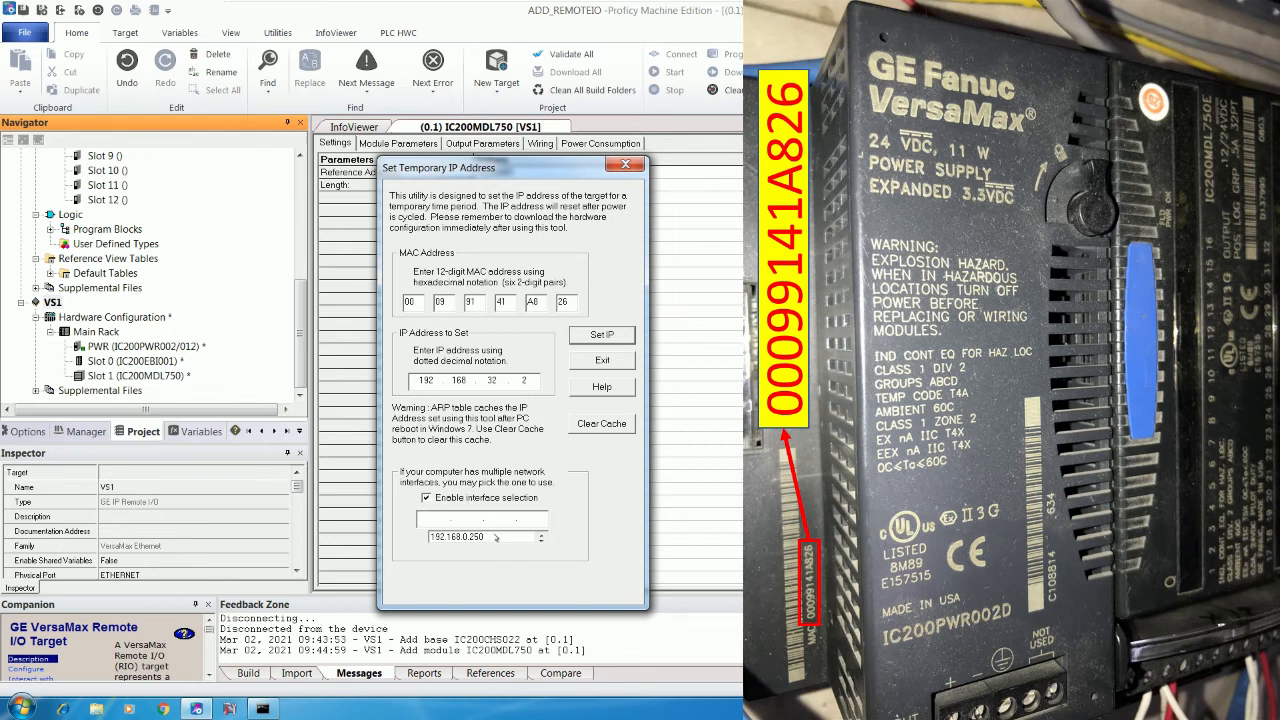
click(484, 537)
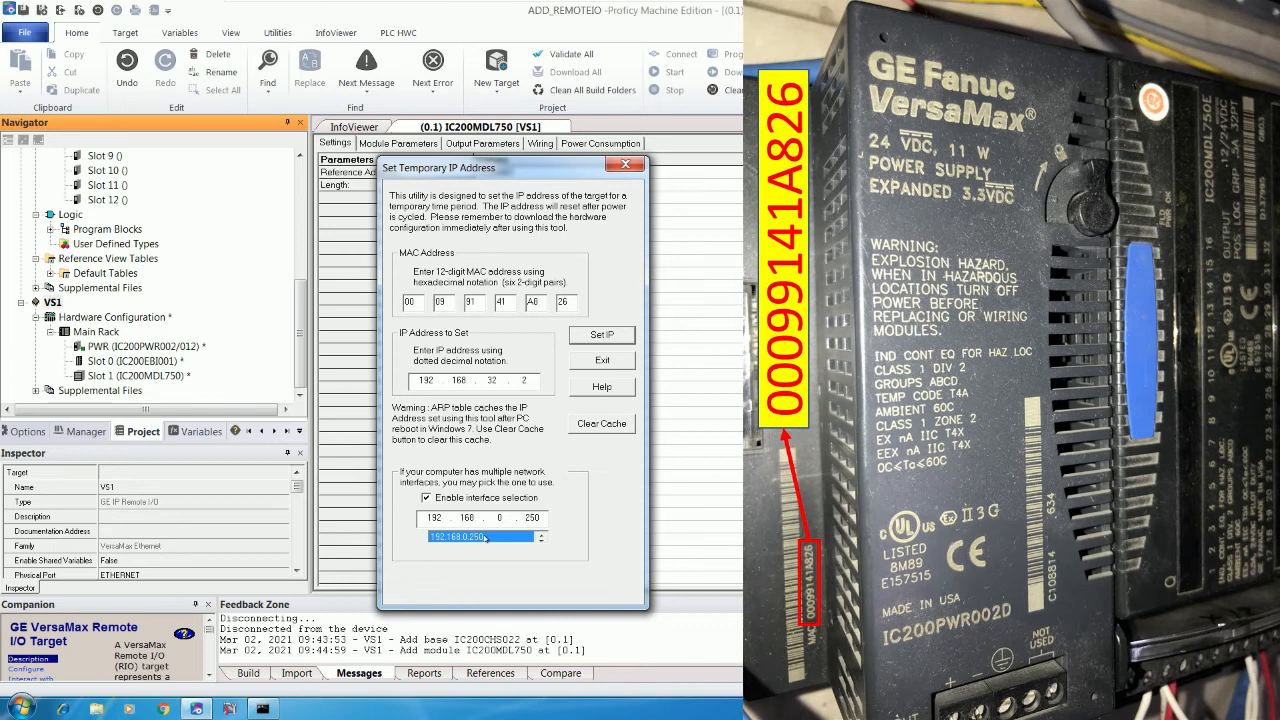
drag(505, 517, 487, 517)
text(32)
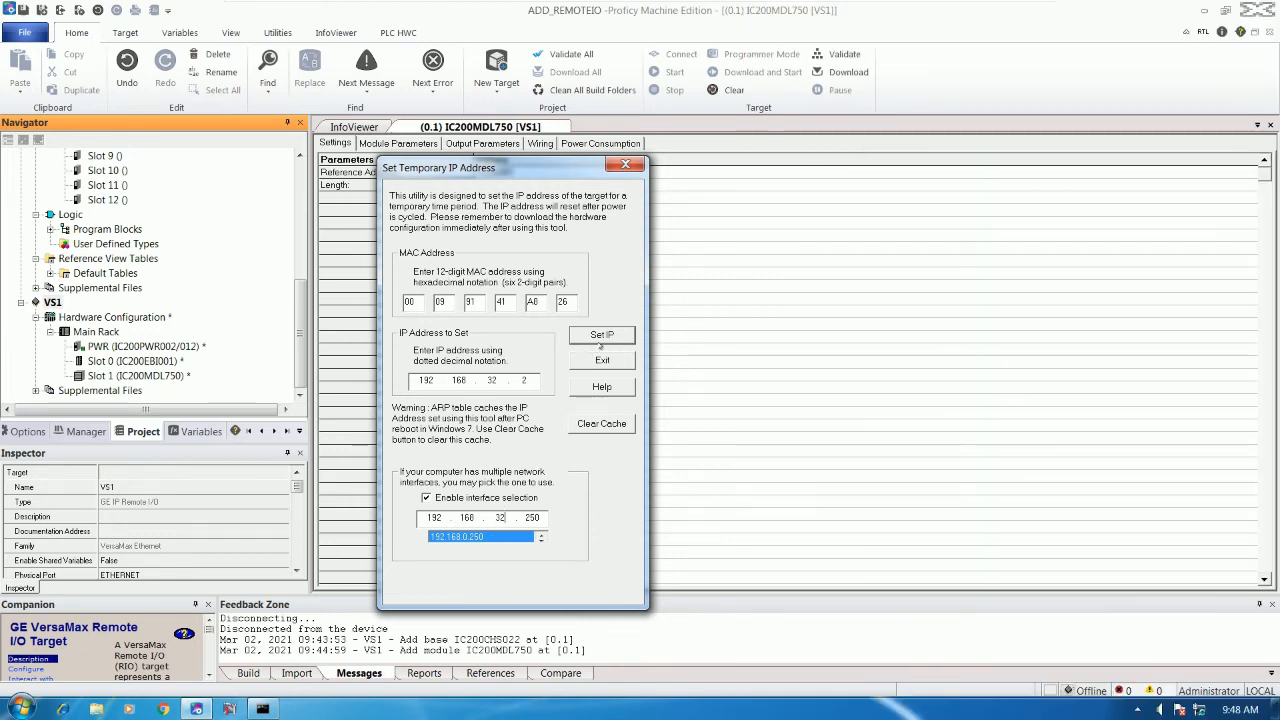
Assign the temporary IP address to the VersaMax unit and close the utility
click(603, 336)
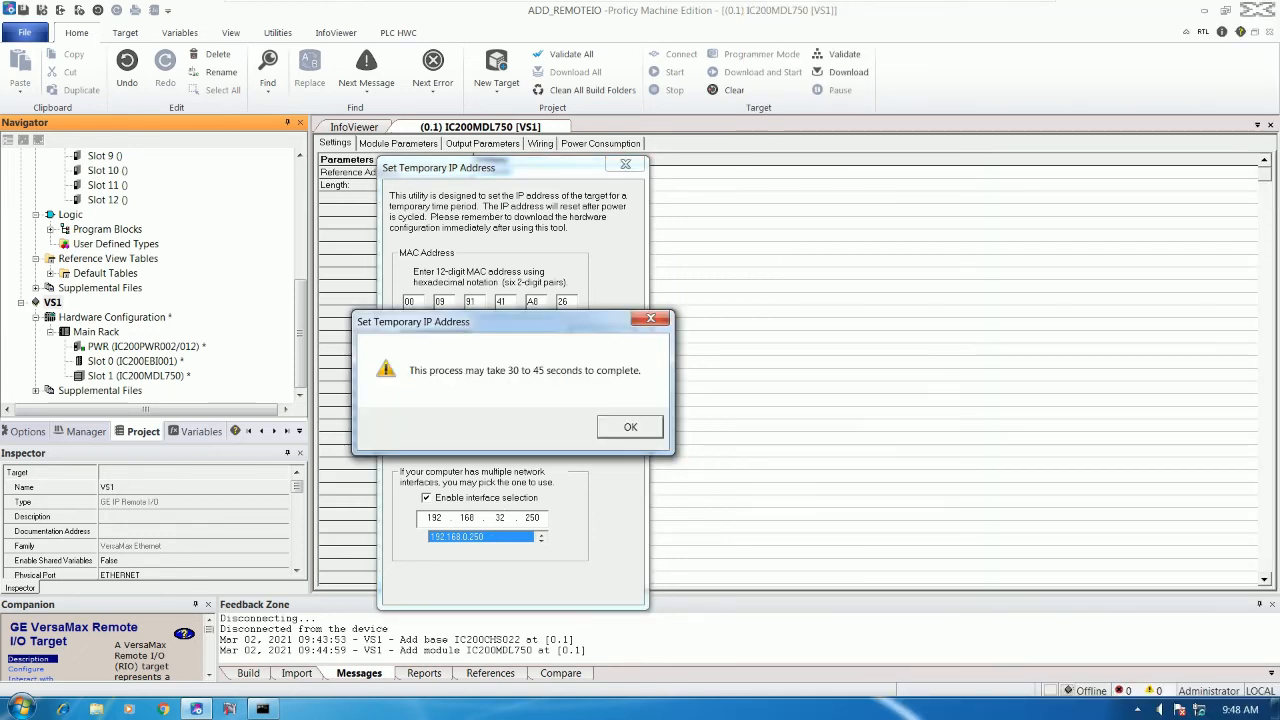
click(619, 427)
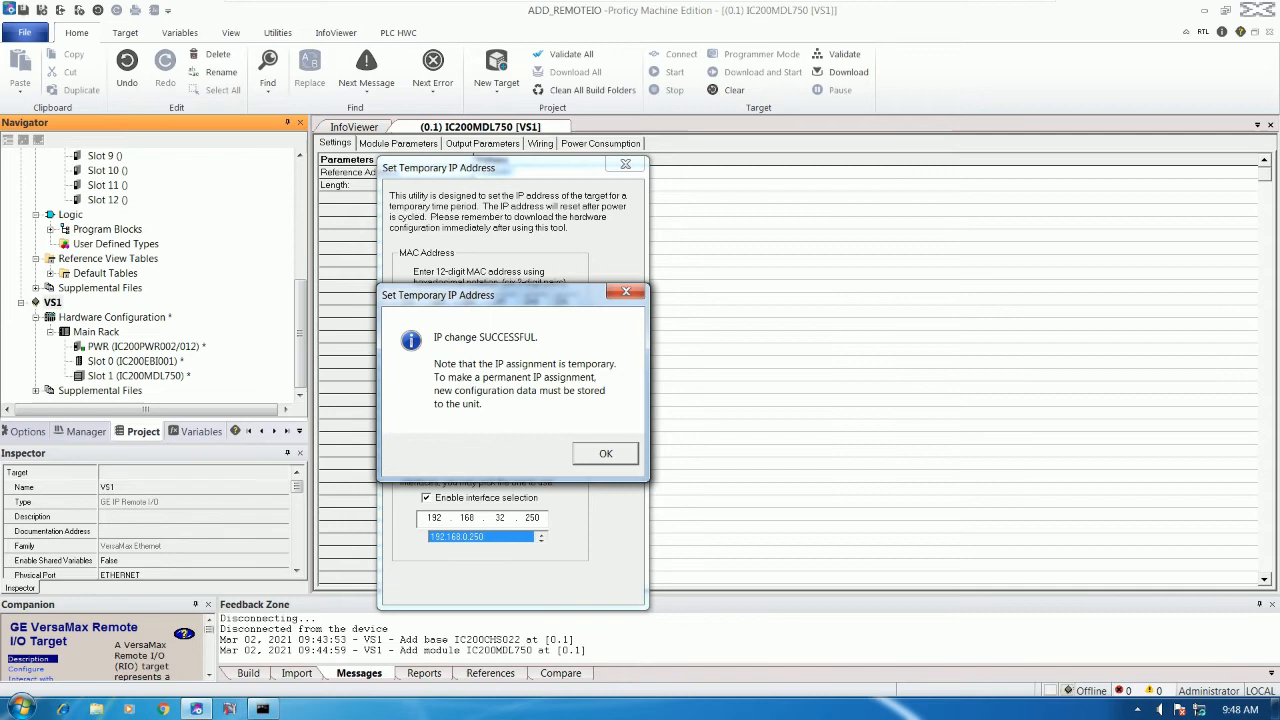
drag(577, 298, 848, 282)
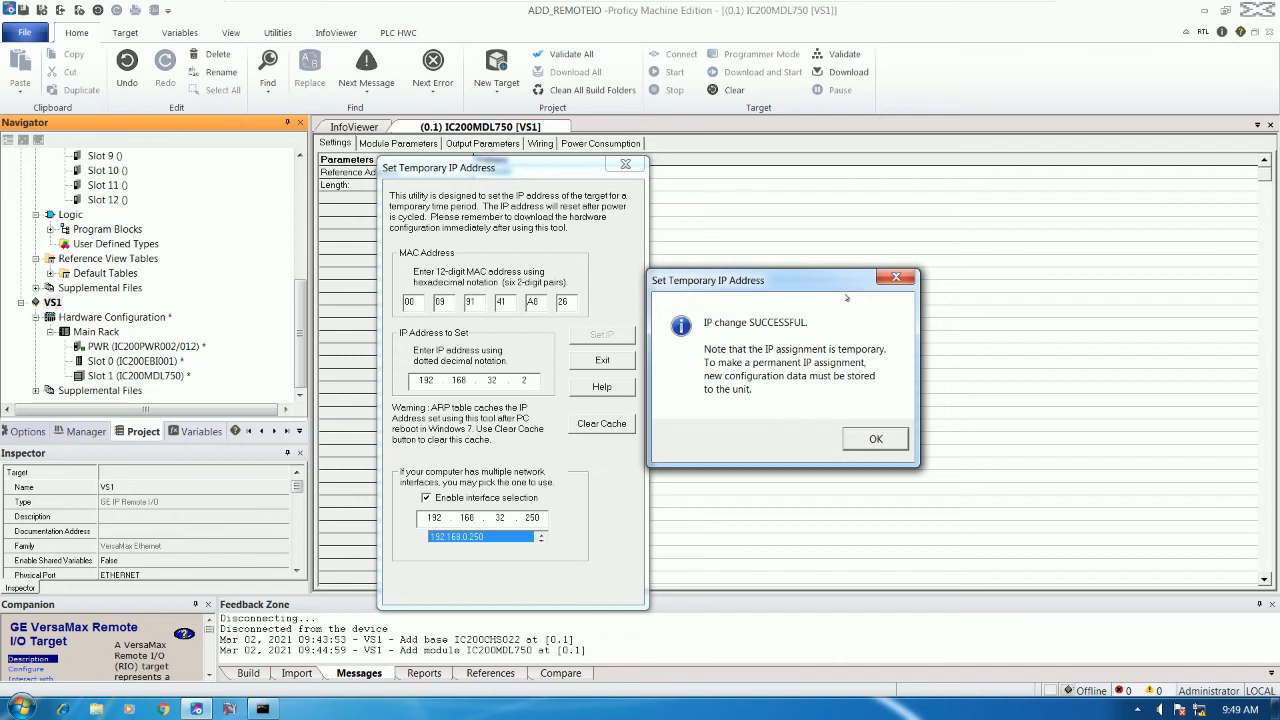
click(875, 440)
click(625, 163)
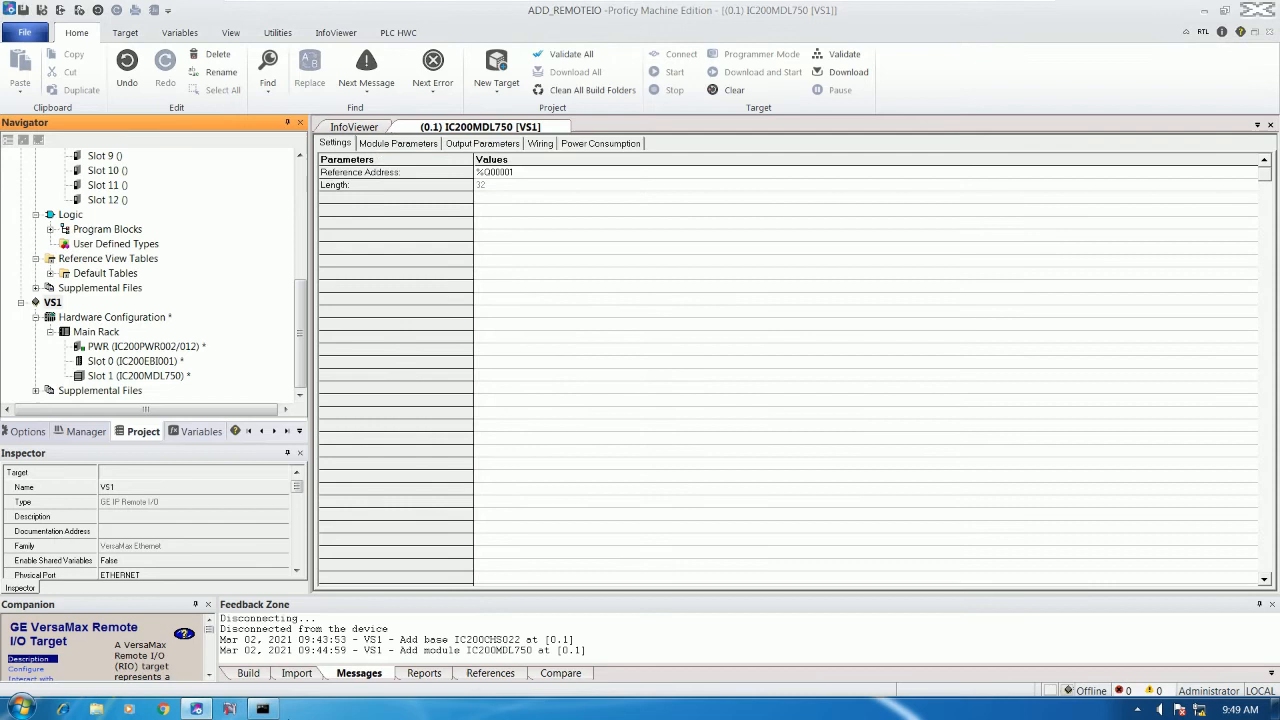
Ping 192.168.32.2 again from the Command Prompt and minimize its window
click(262, 709)
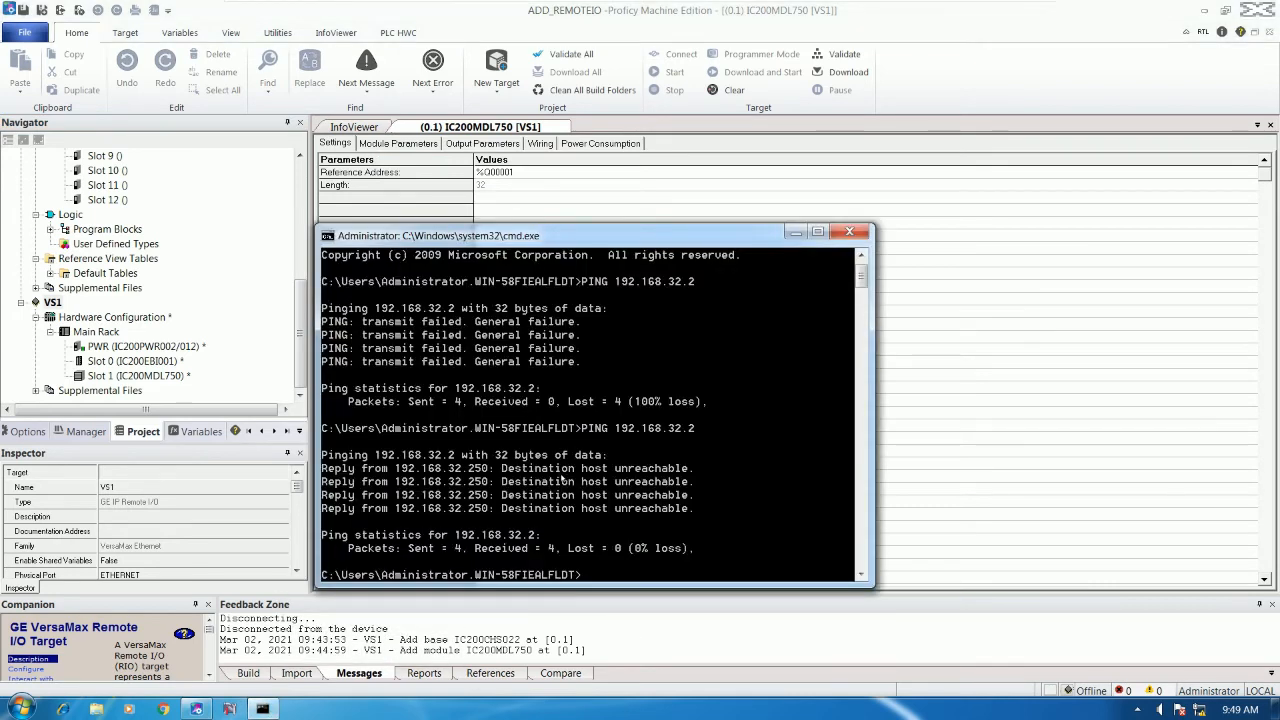
key(Up)
key(Return)
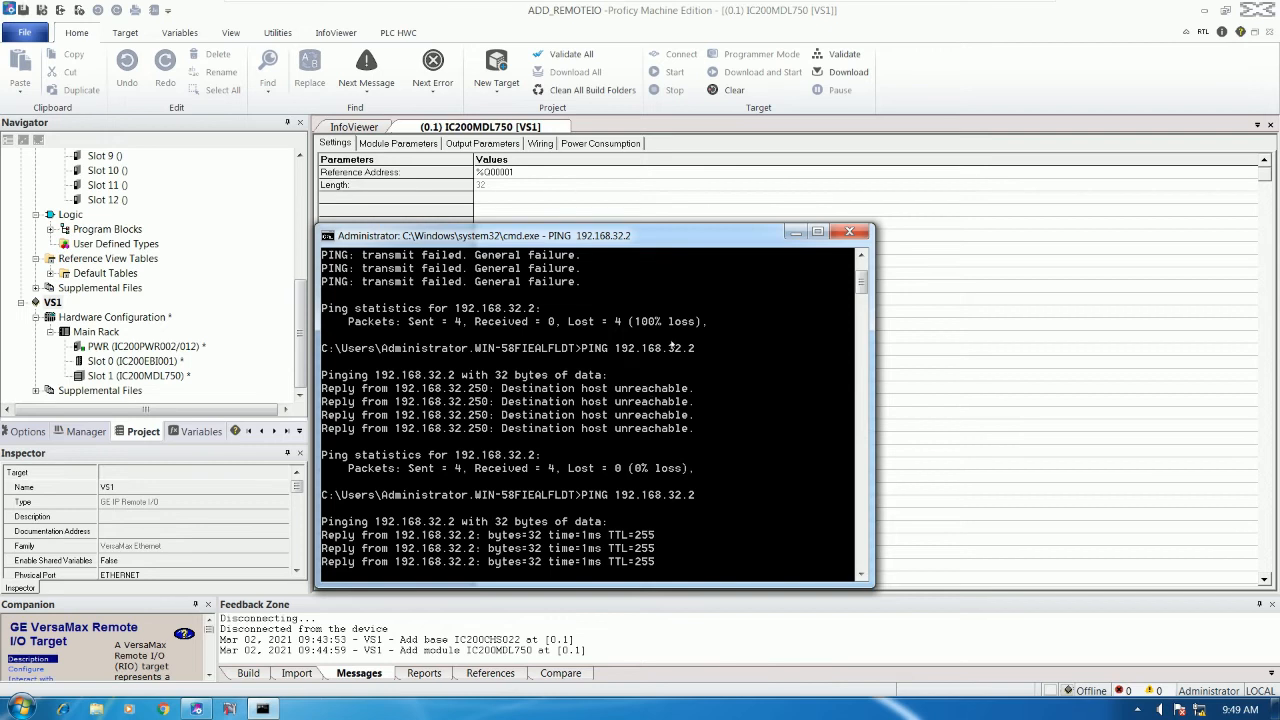
click(795, 232)
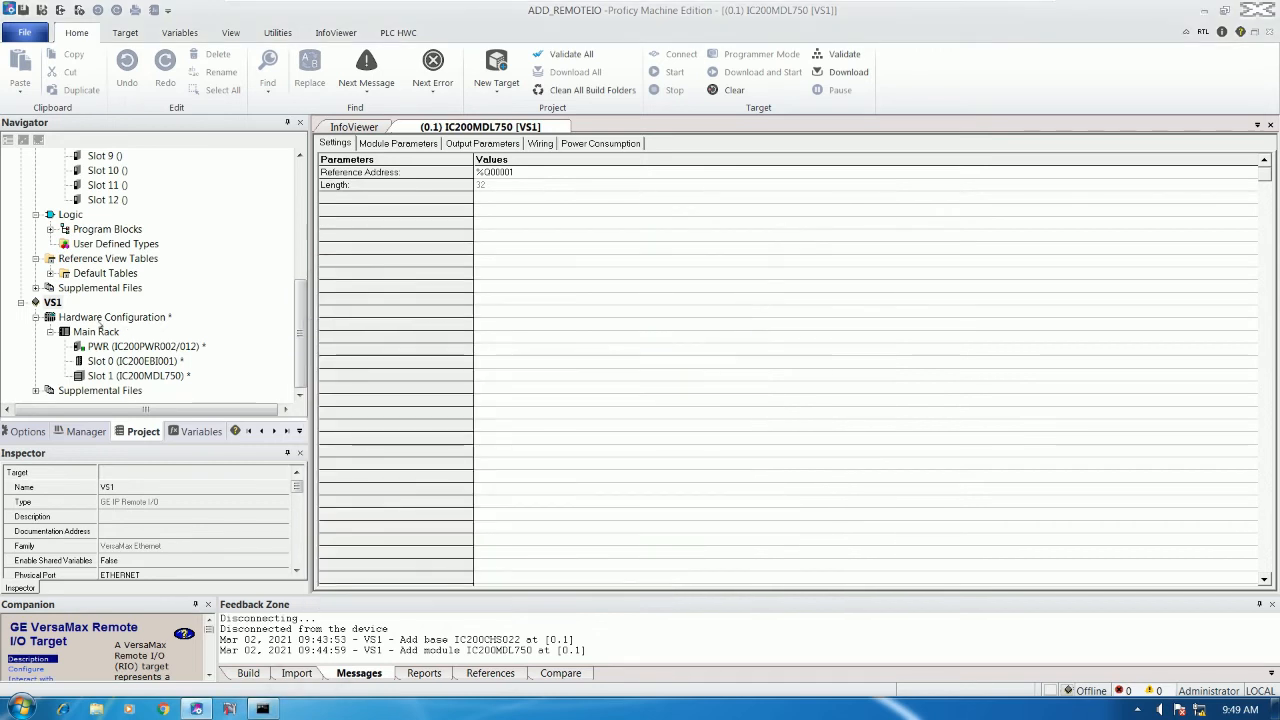
Download the VS1 target's hardware configuration to the VersaMax remote I/O
click(52, 302)
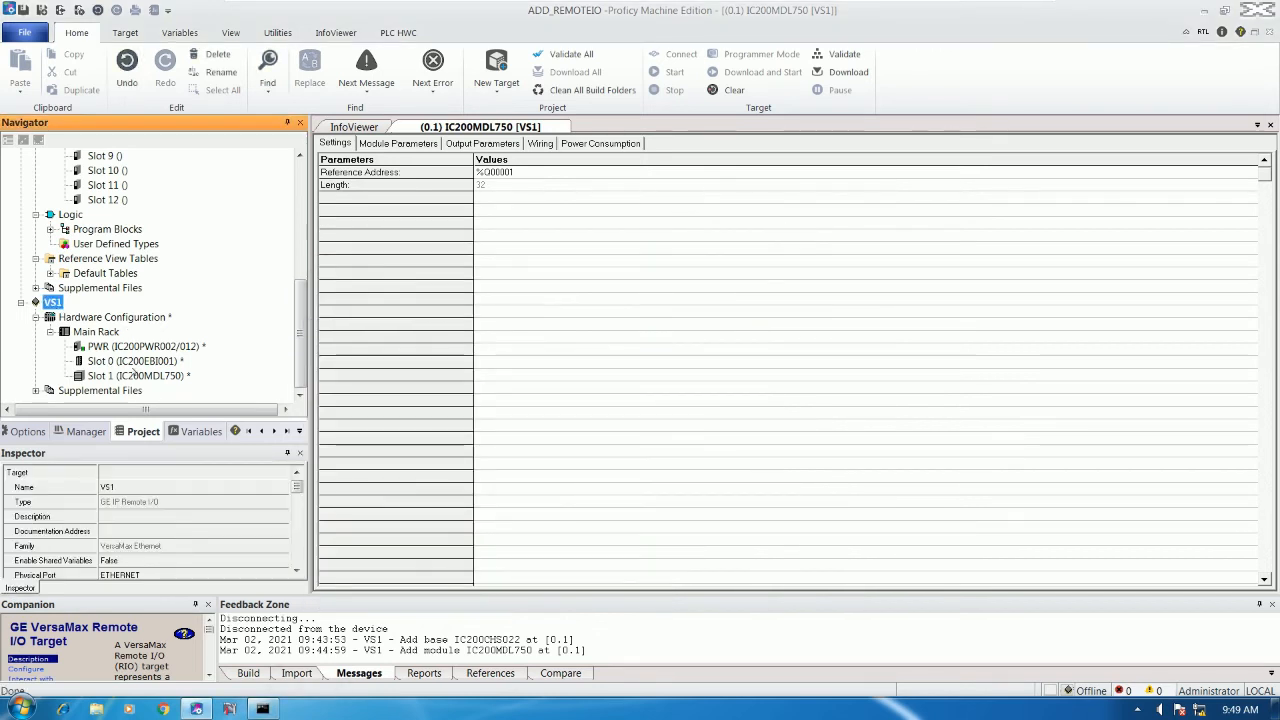
right_click(54, 302)
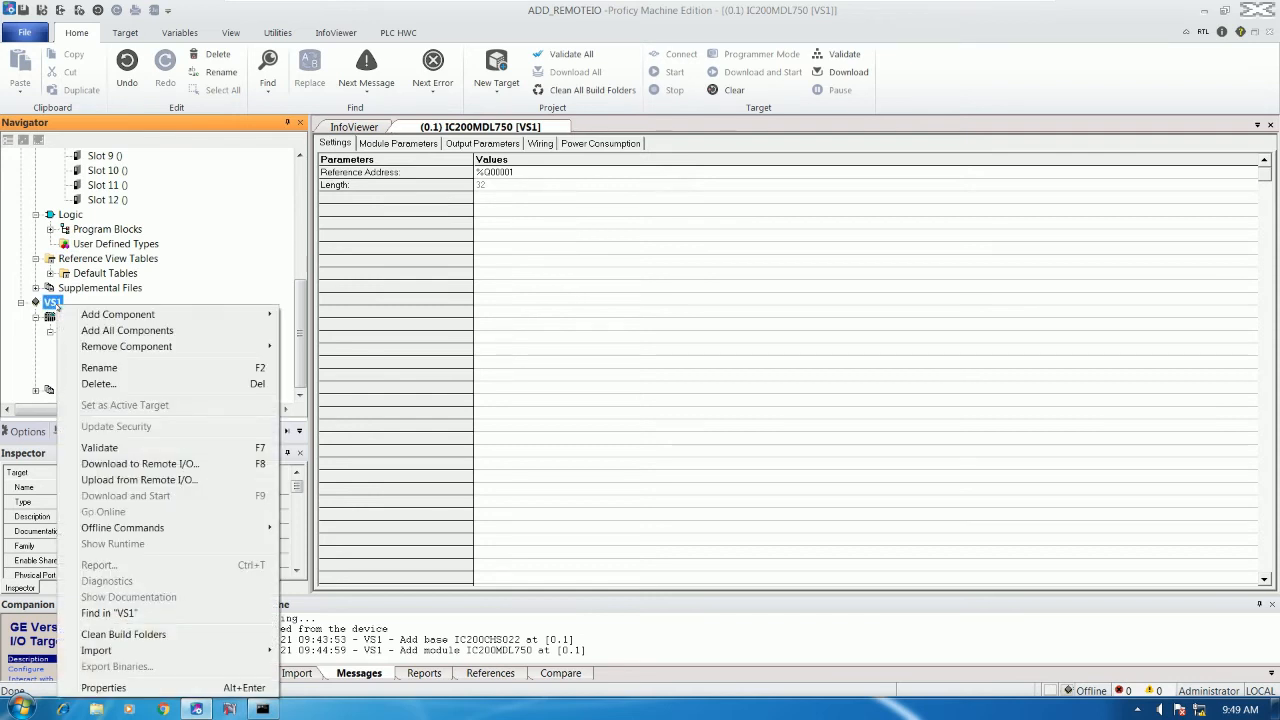
mouse_move(233, 526)
click(157, 466)
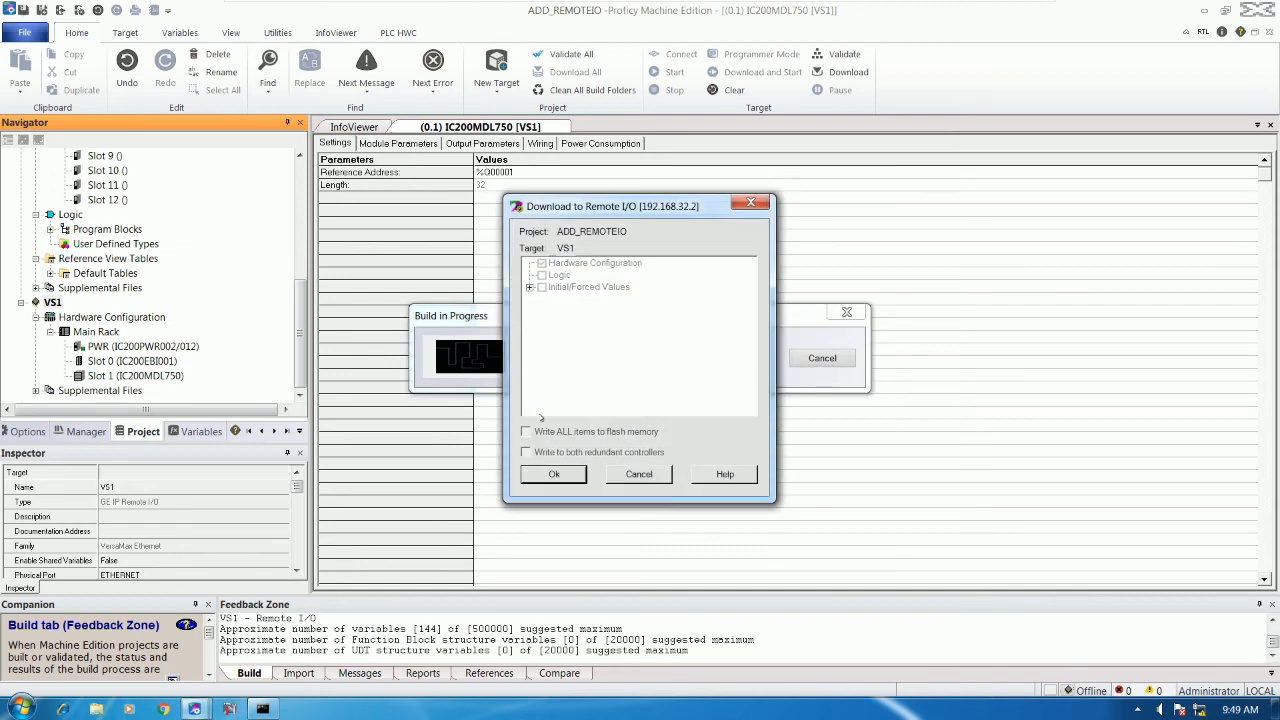
click(543, 476)
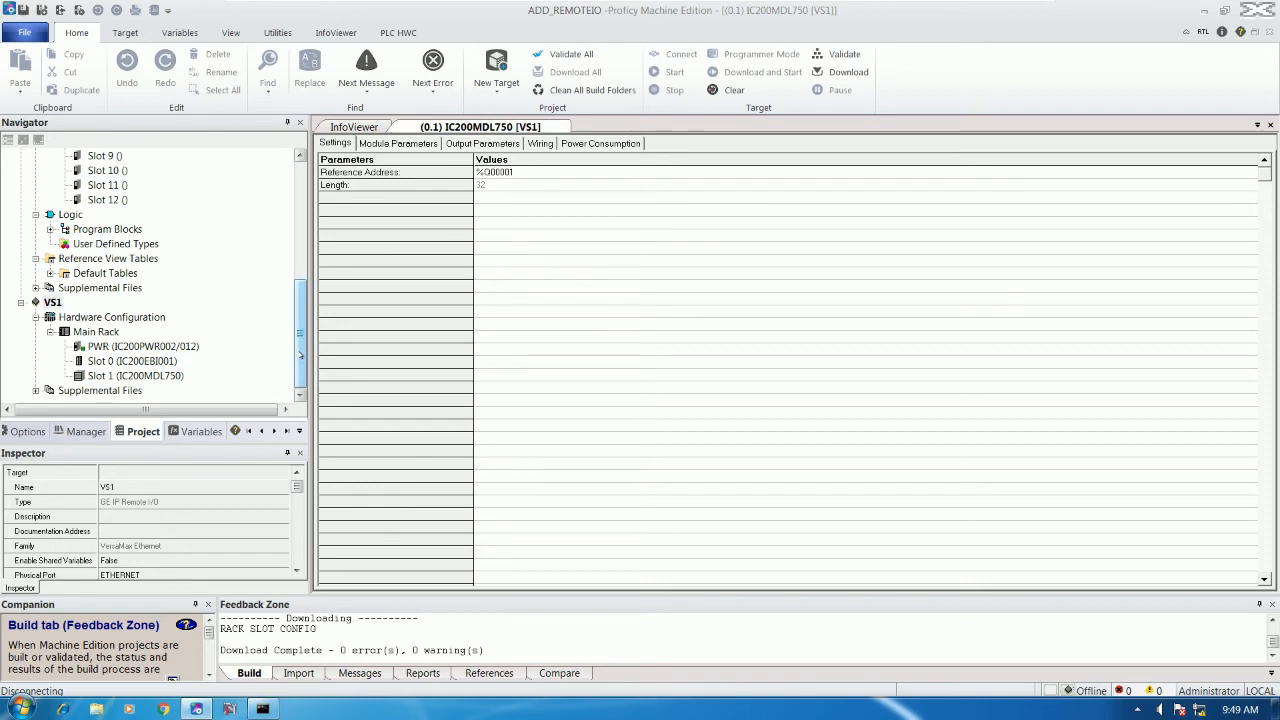
Collapse the CPE330 slot and Rack 0 (IC695CHS012) of the CPE_IO target in the project tree
drag(300, 355, 297, 215)
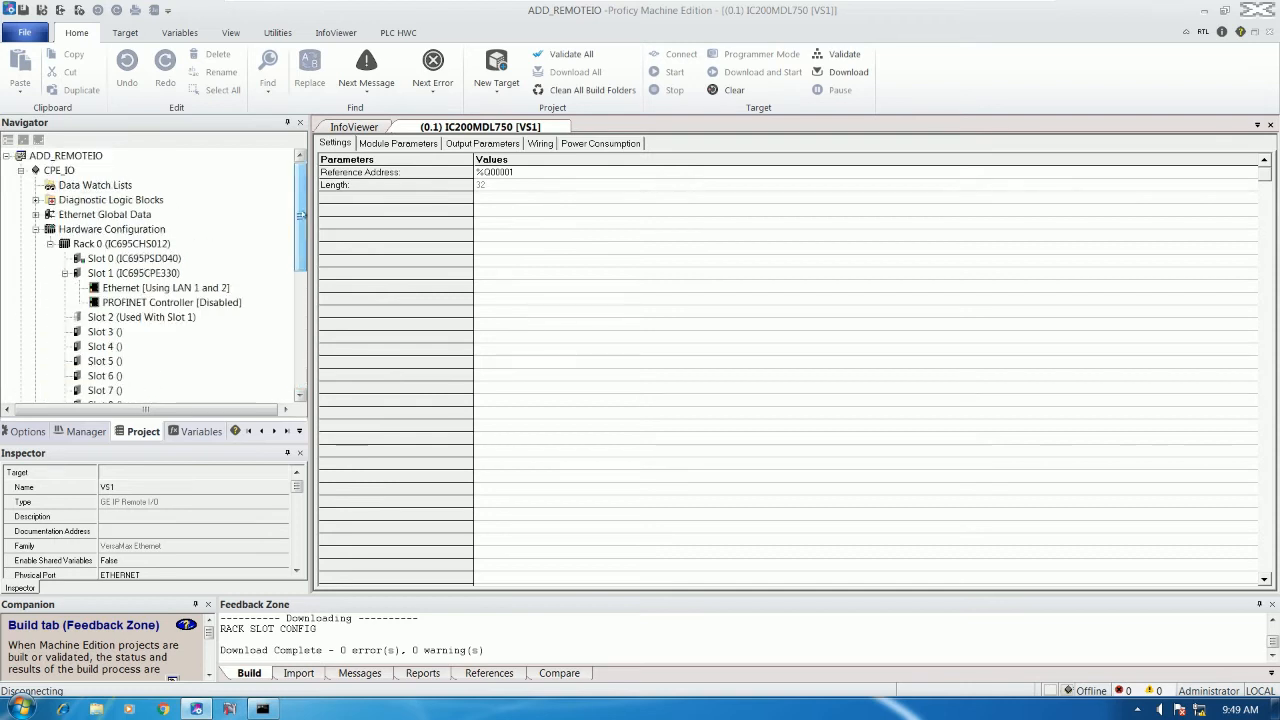
click(65, 273)
click(50, 244)
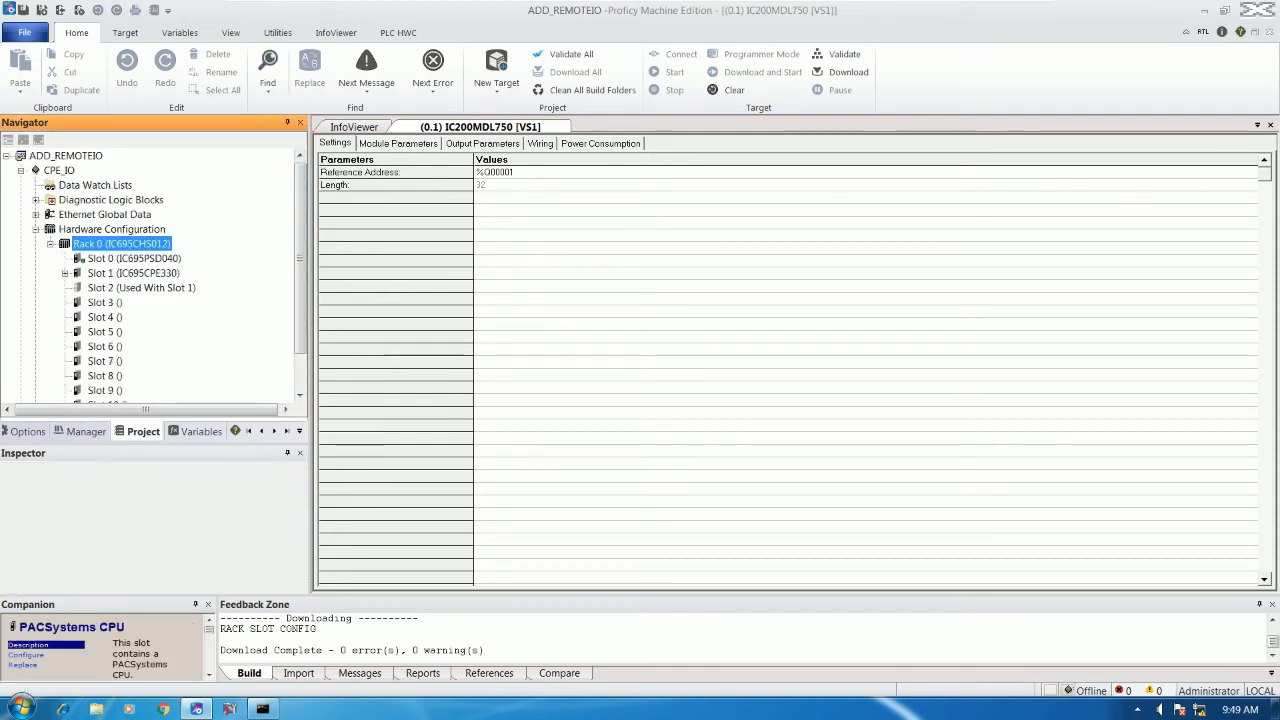
click(50, 244)
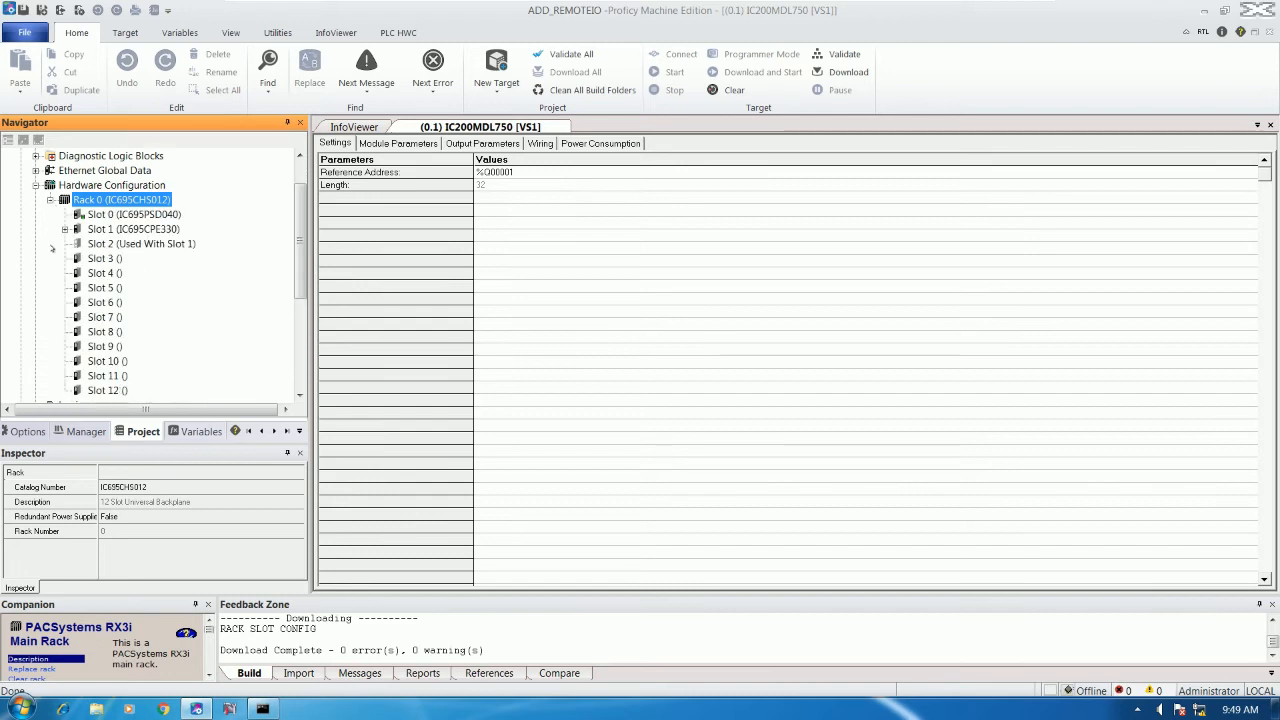
click(50, 200)
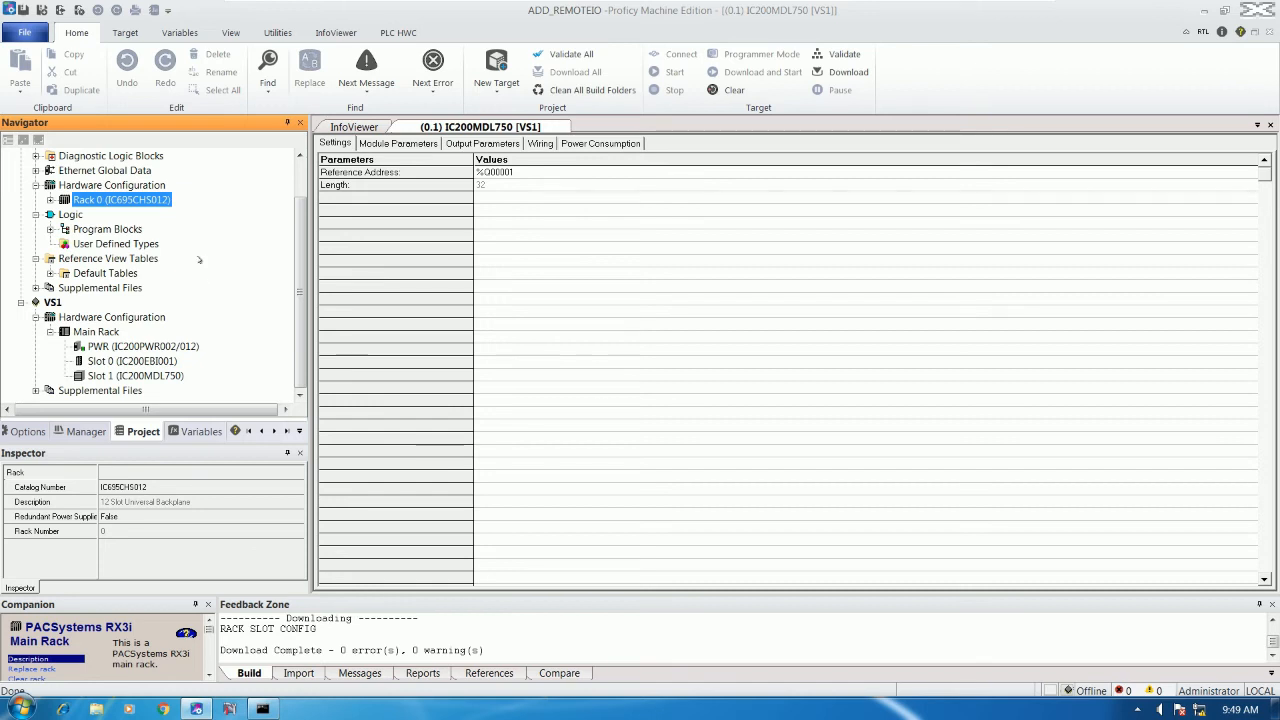
Check the modules in VS1's slots 0 and 1, and set CPE_IO as the active target
click(162, 378)
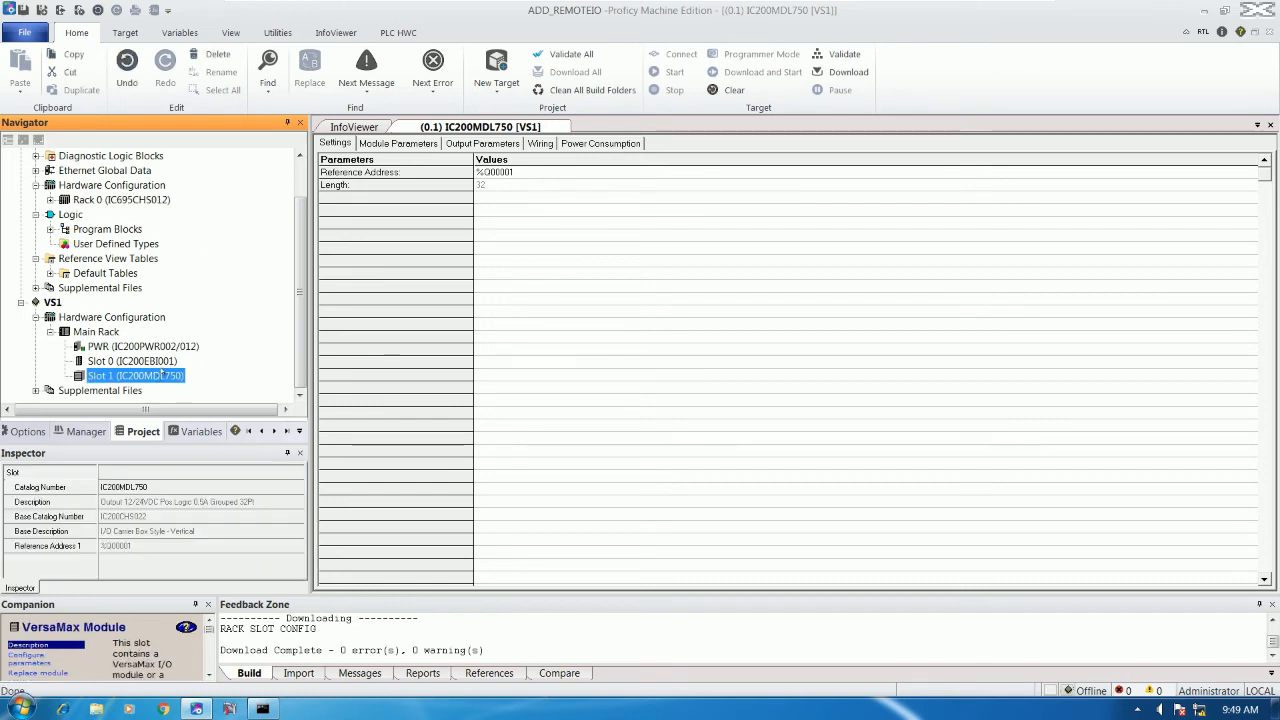
click(164, 364)
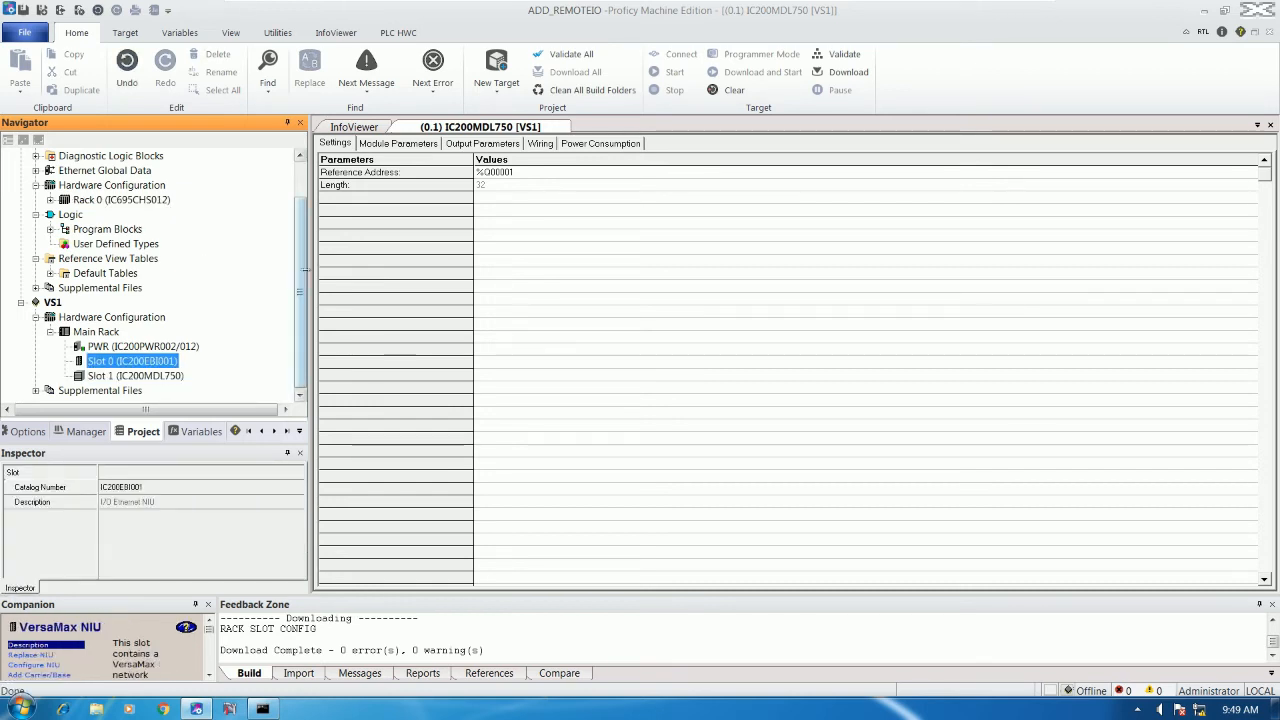
scroll(302, 266, up, 1)
mouse_move(302, 257)
mouse_down()
mouse_move(304, 289)
mouse_move(301, 247)
mouse_up()
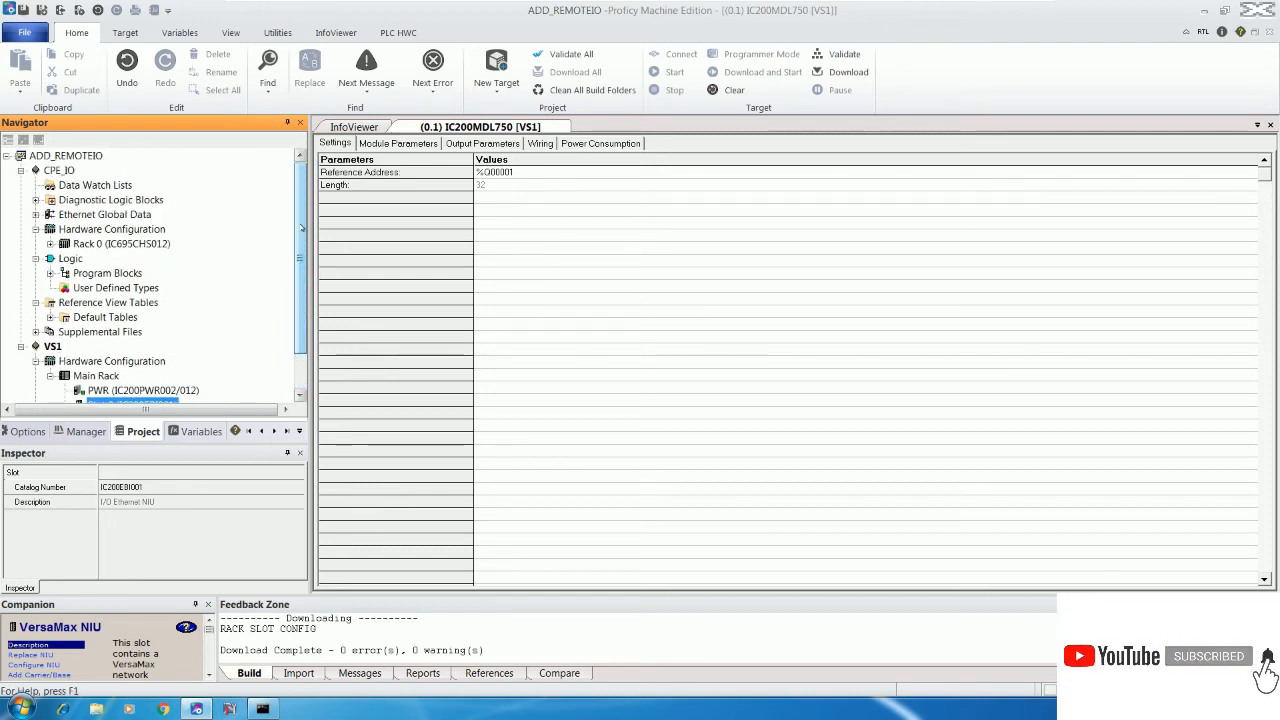
click(58, 171)
right_click(58, 171)
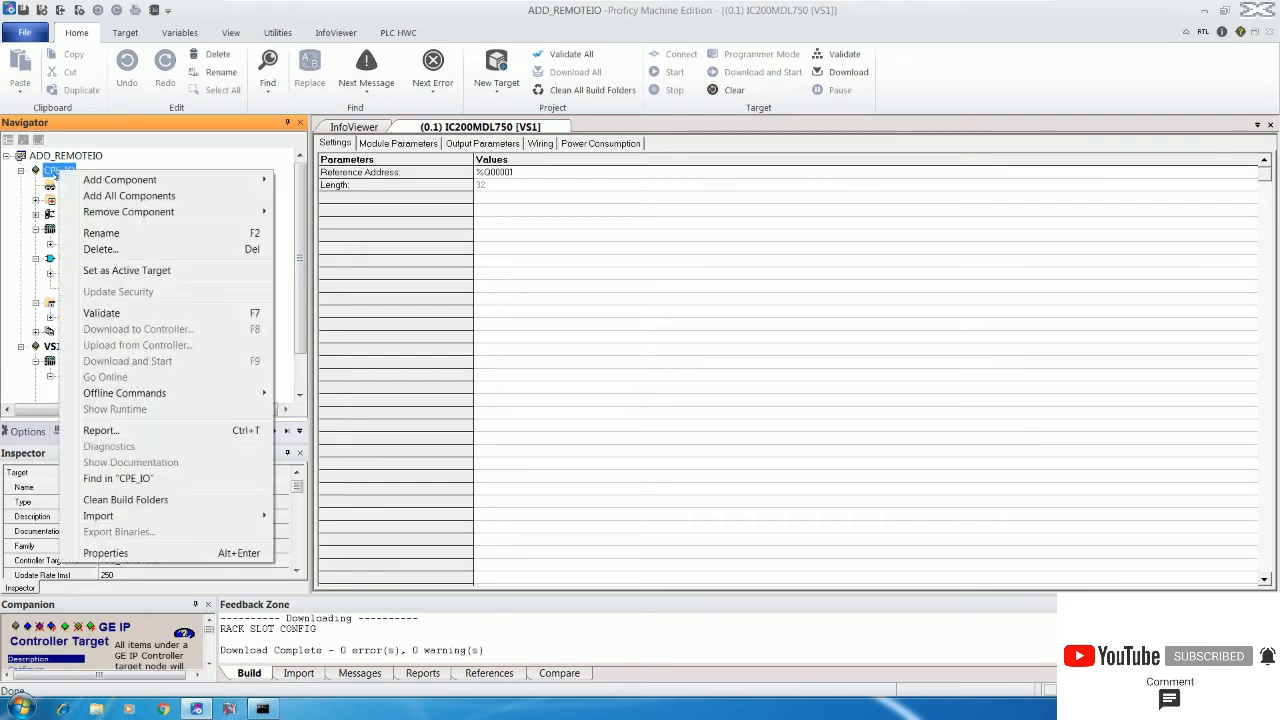
click(104, 271)
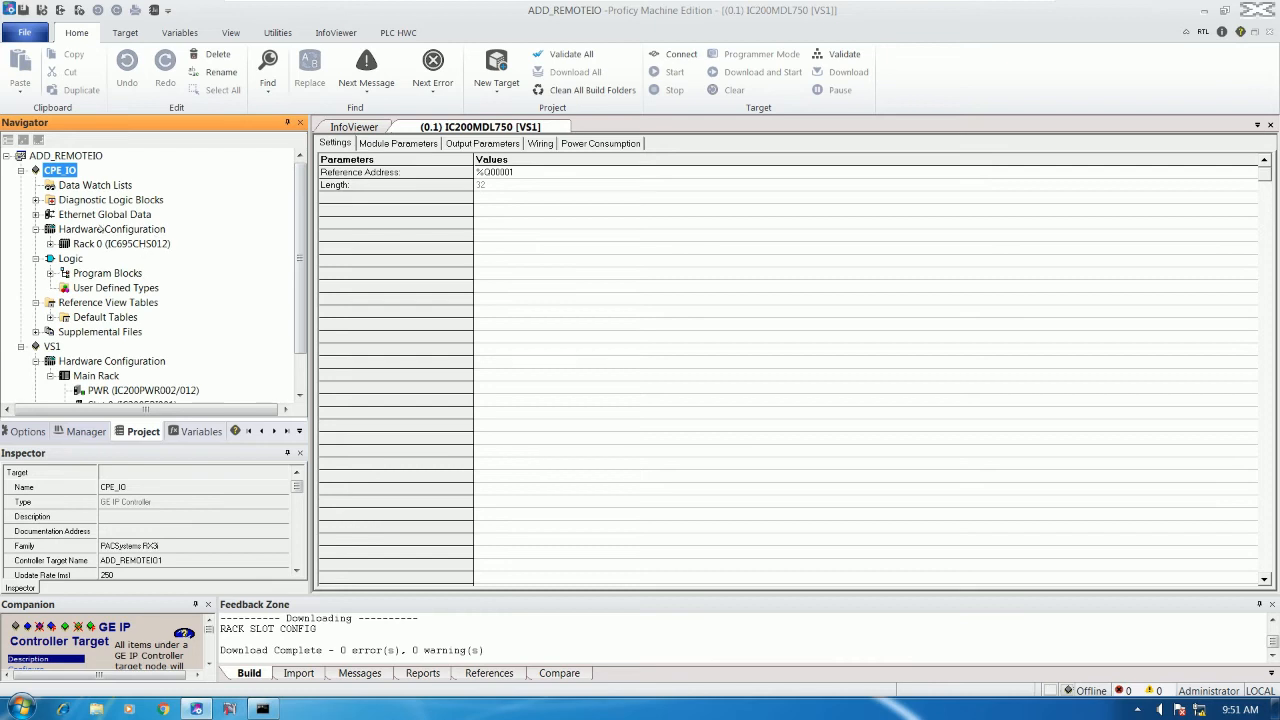
Add a new produced exchange to CPE_IO's Ethernet Global Data with its default name
click(37, 215)
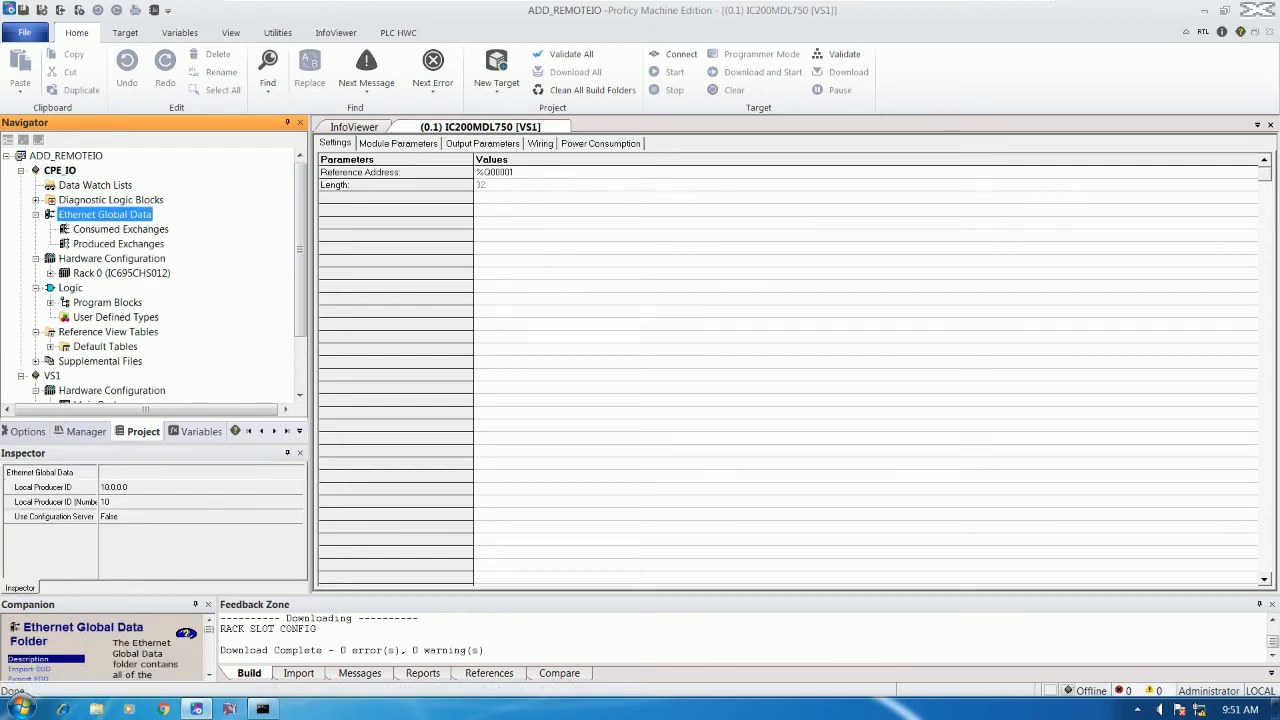
click(118, 231)
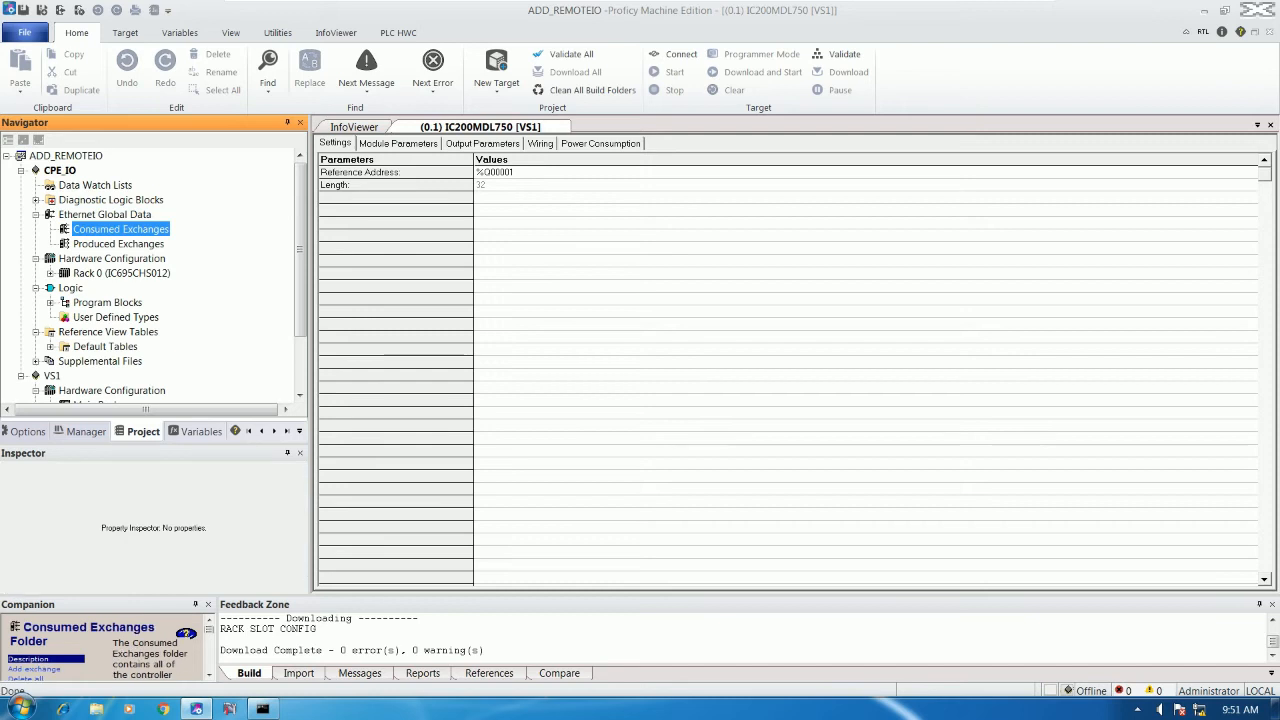
right_click(118, 244)
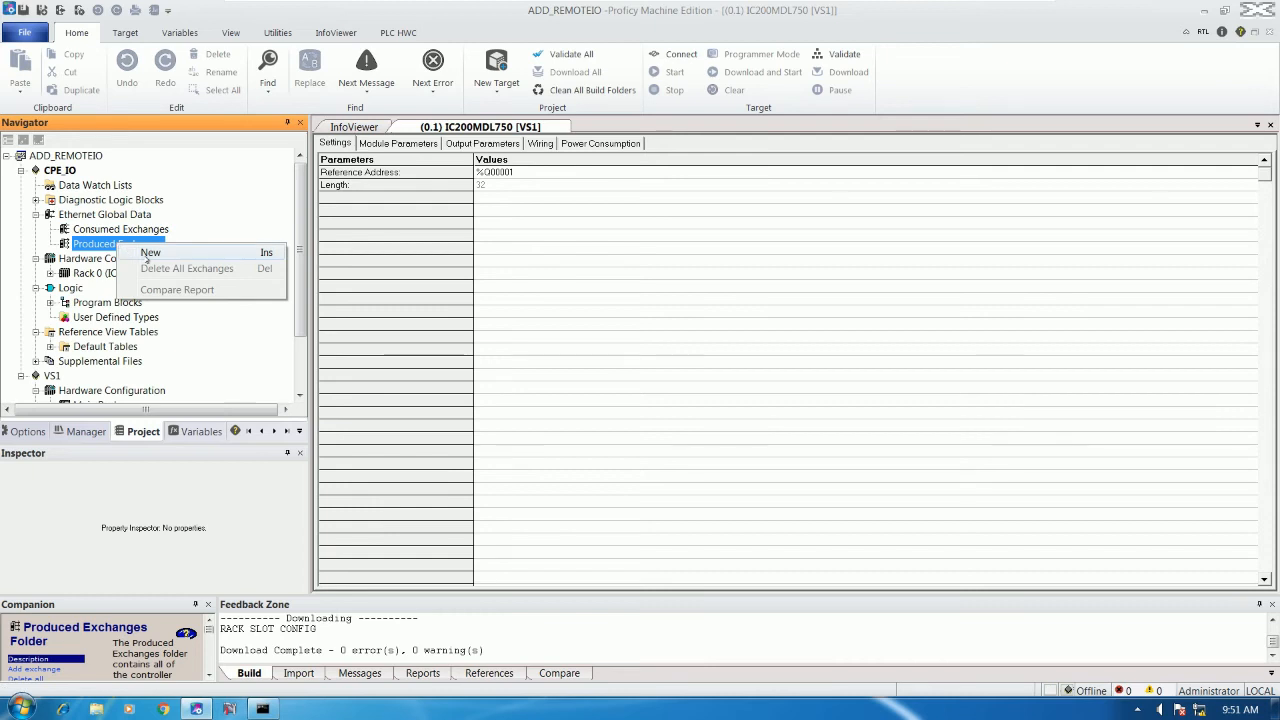
click(149, 253)
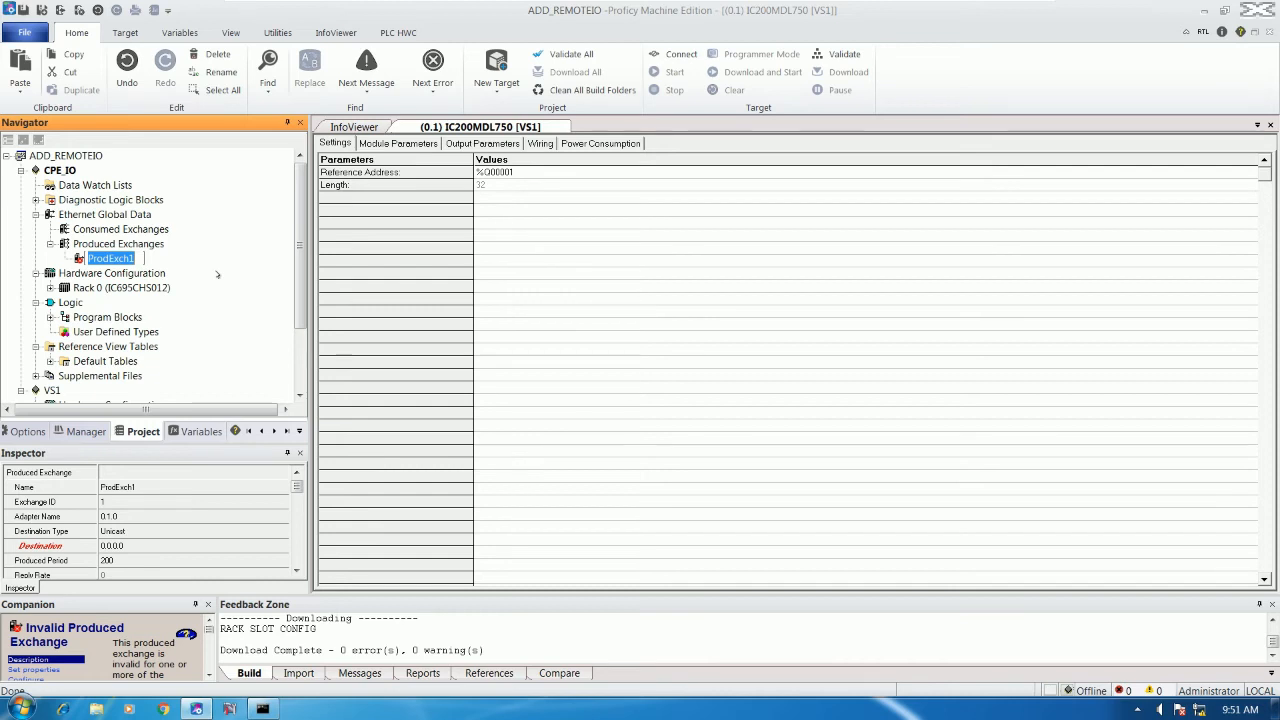
key(Return)
Rename the new produced exchange as VS1_PRO
right_click(128, 258)
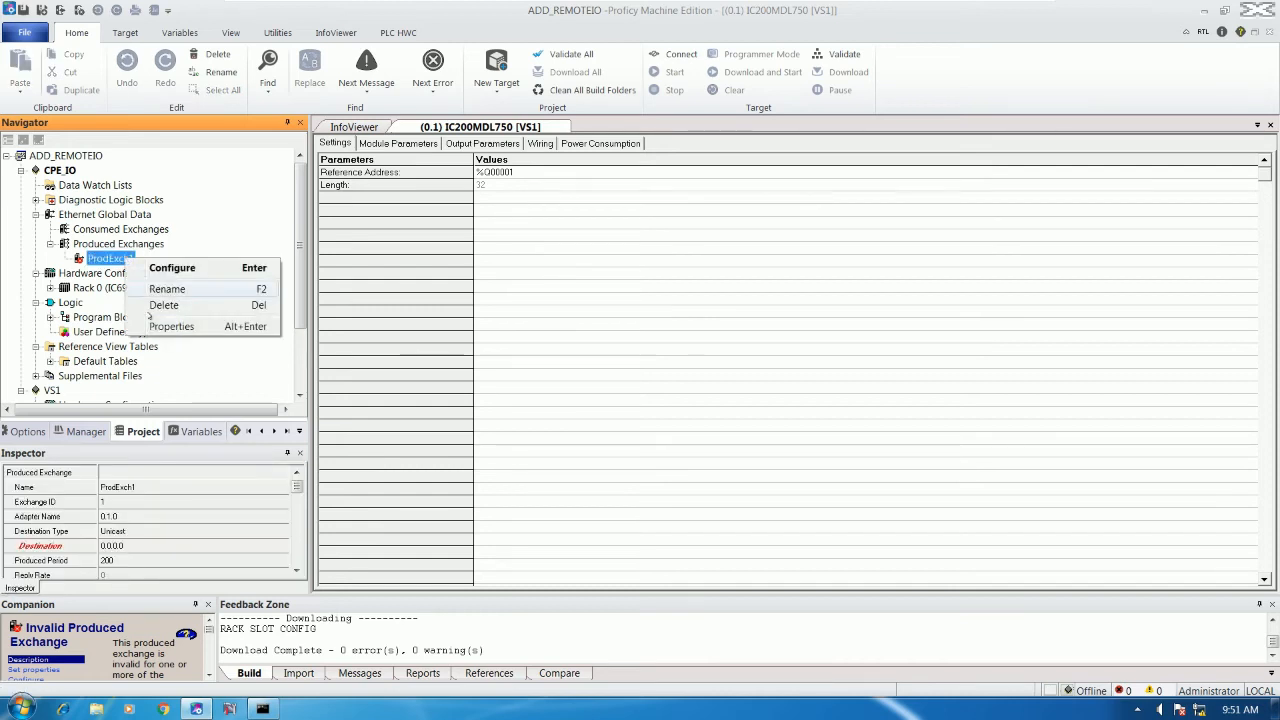
click(181, 290)
text(VS)
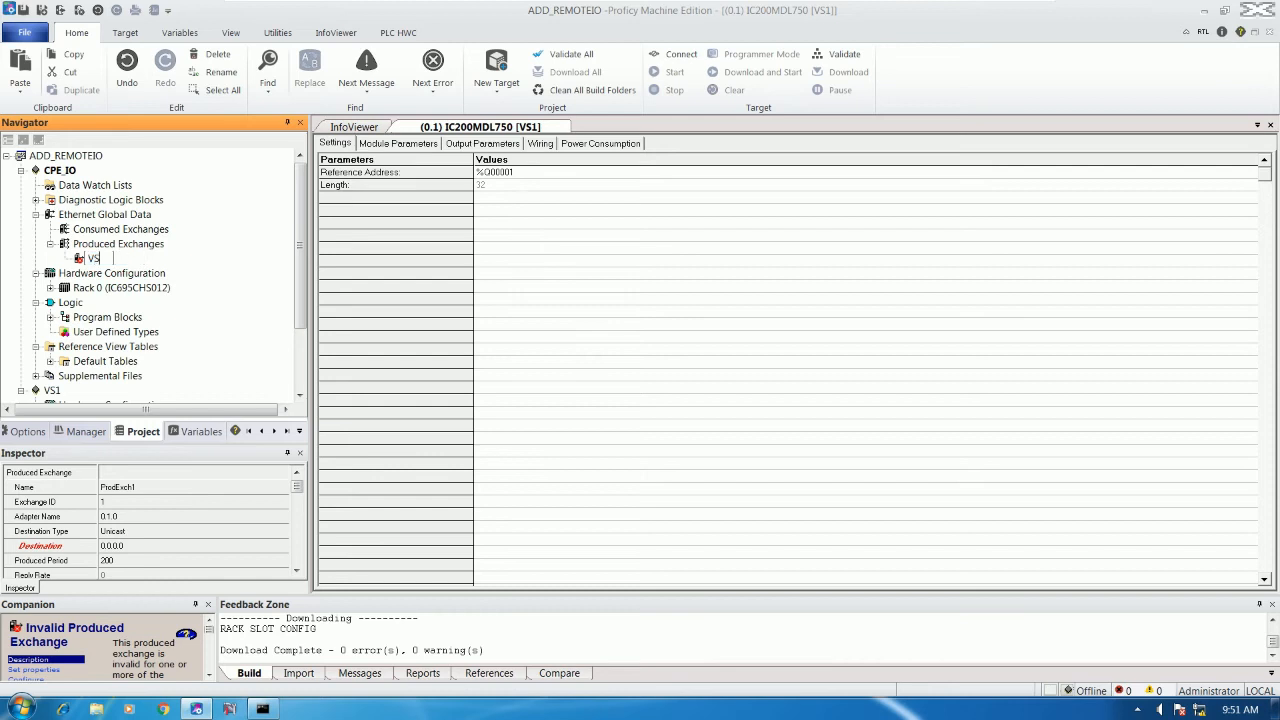
text(1)
text(_PRO)
key(Return)
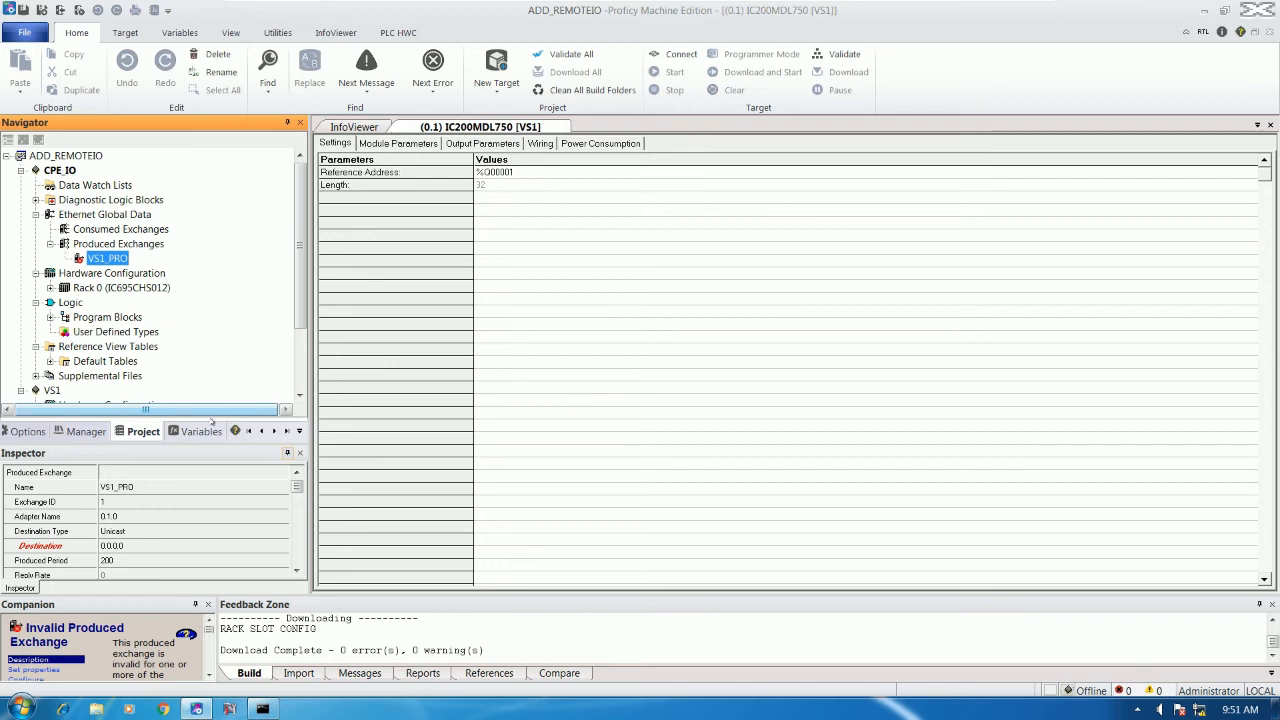
Examine VS1_PRO's exchange ID and adapter name, and compare the adapter with the Ethernet interface of the CPE330 in Rack 0
drag(212, 442, 216, 397)
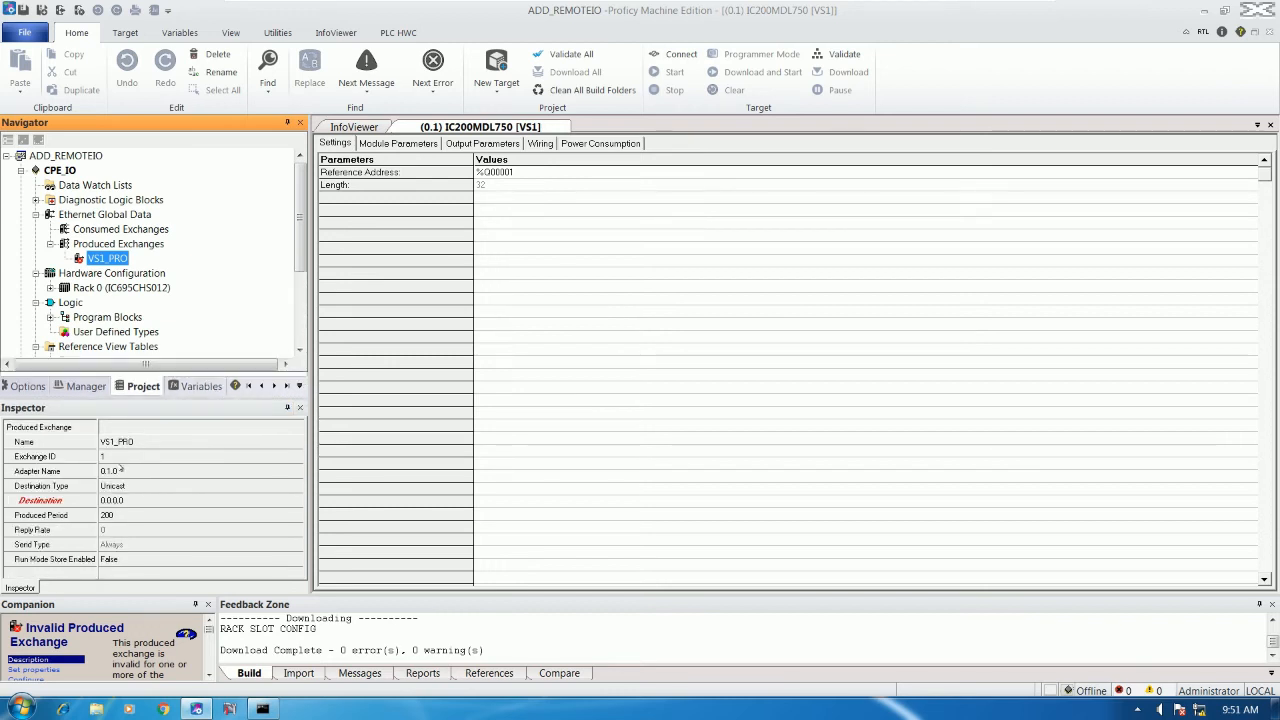
click(102, 456)
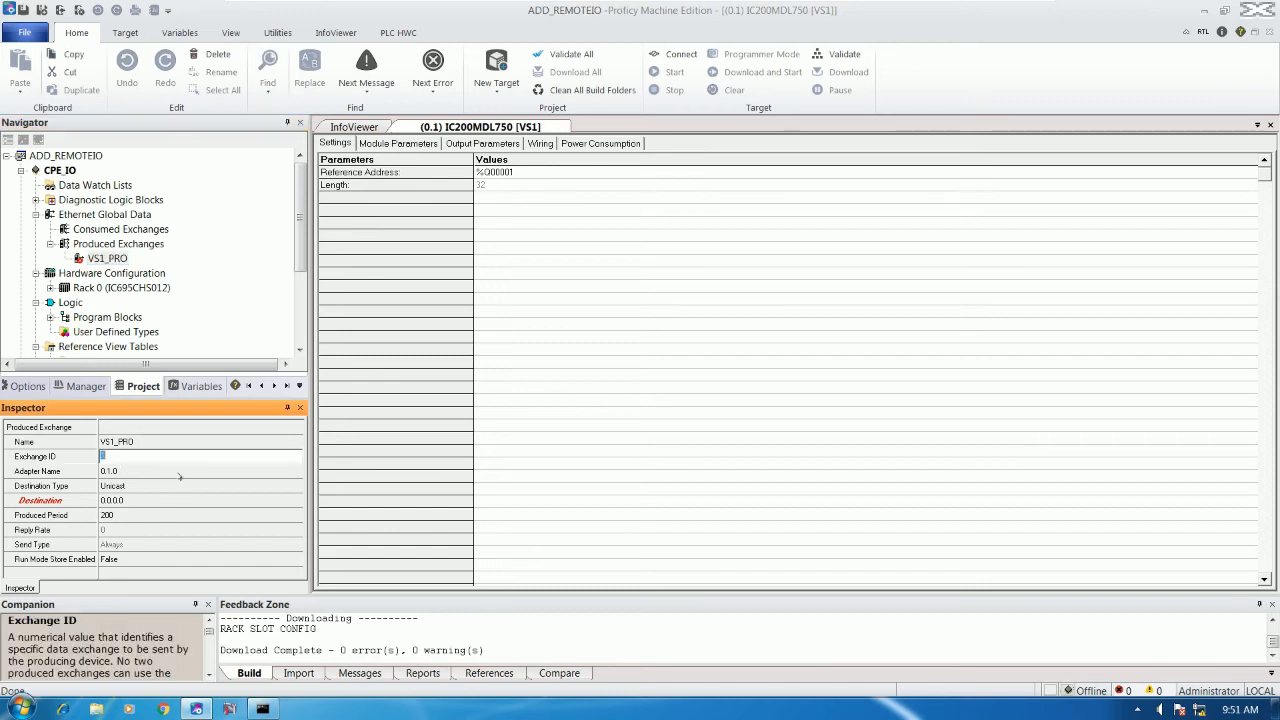
click(147, 474)
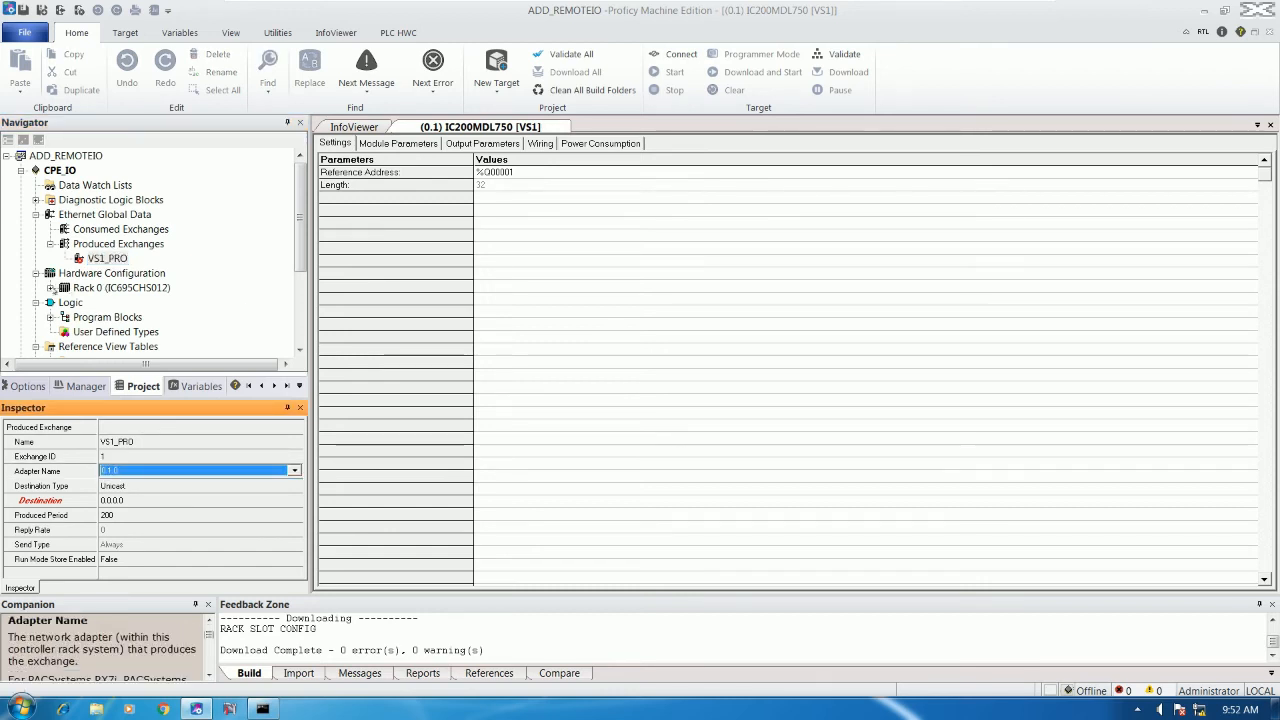
double_click(58, 288)
double_click(143, 186)
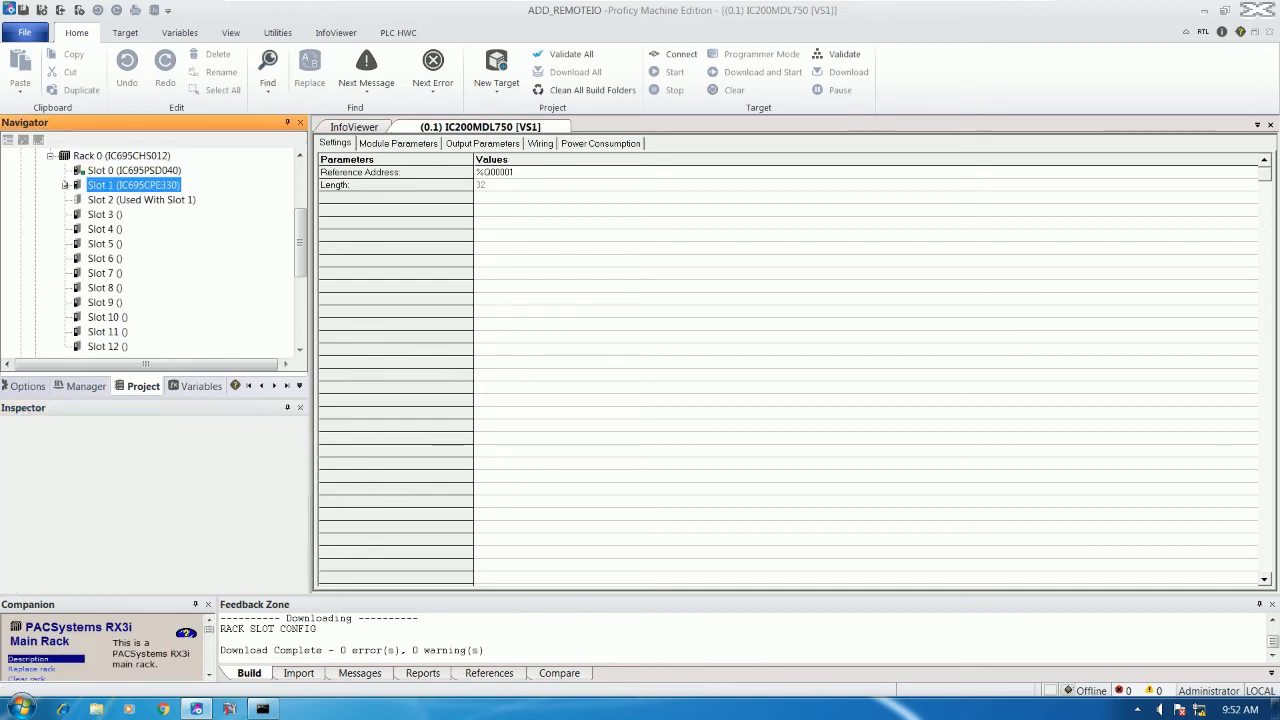
click(170, 200)
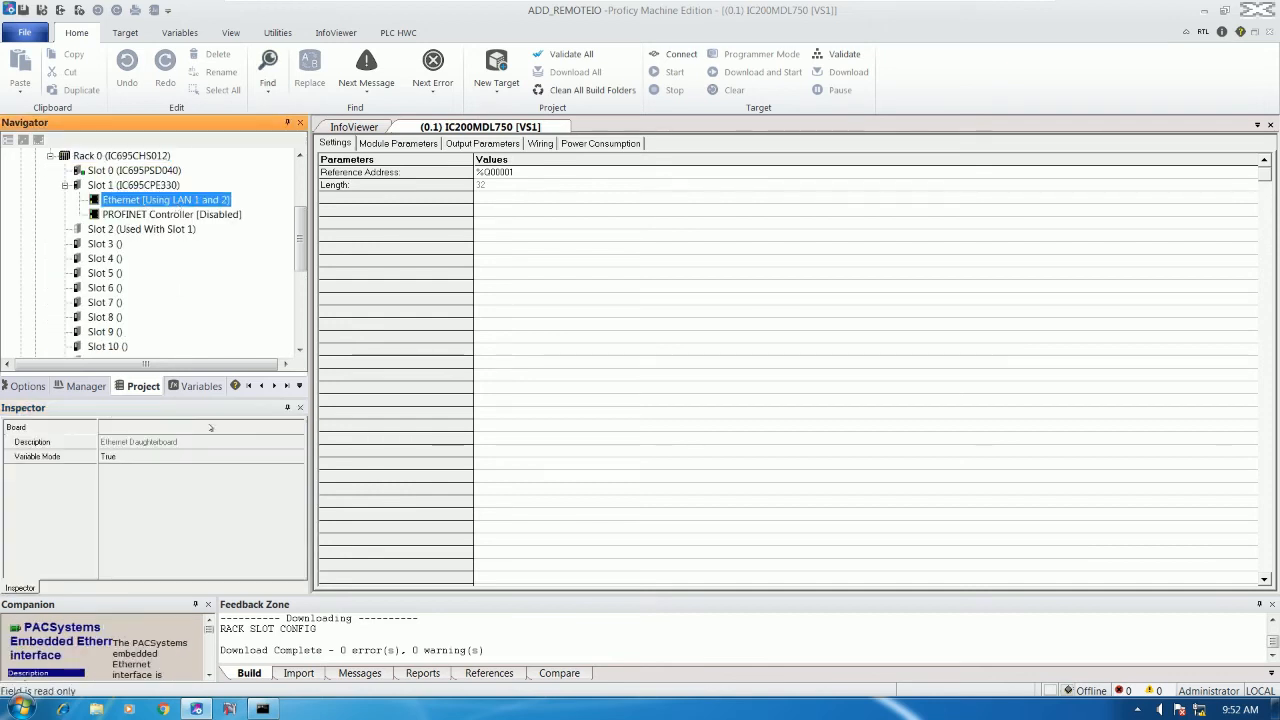
scroll(233, 171, up, 1)
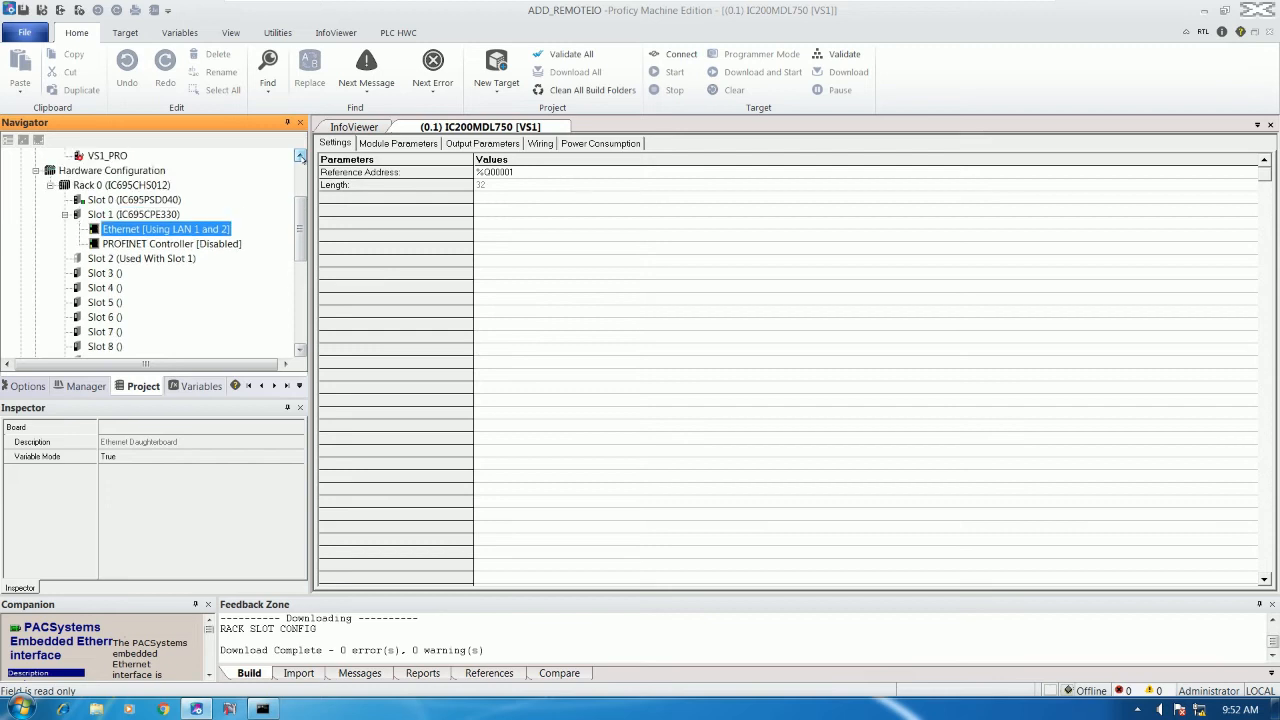
click(108, 170)
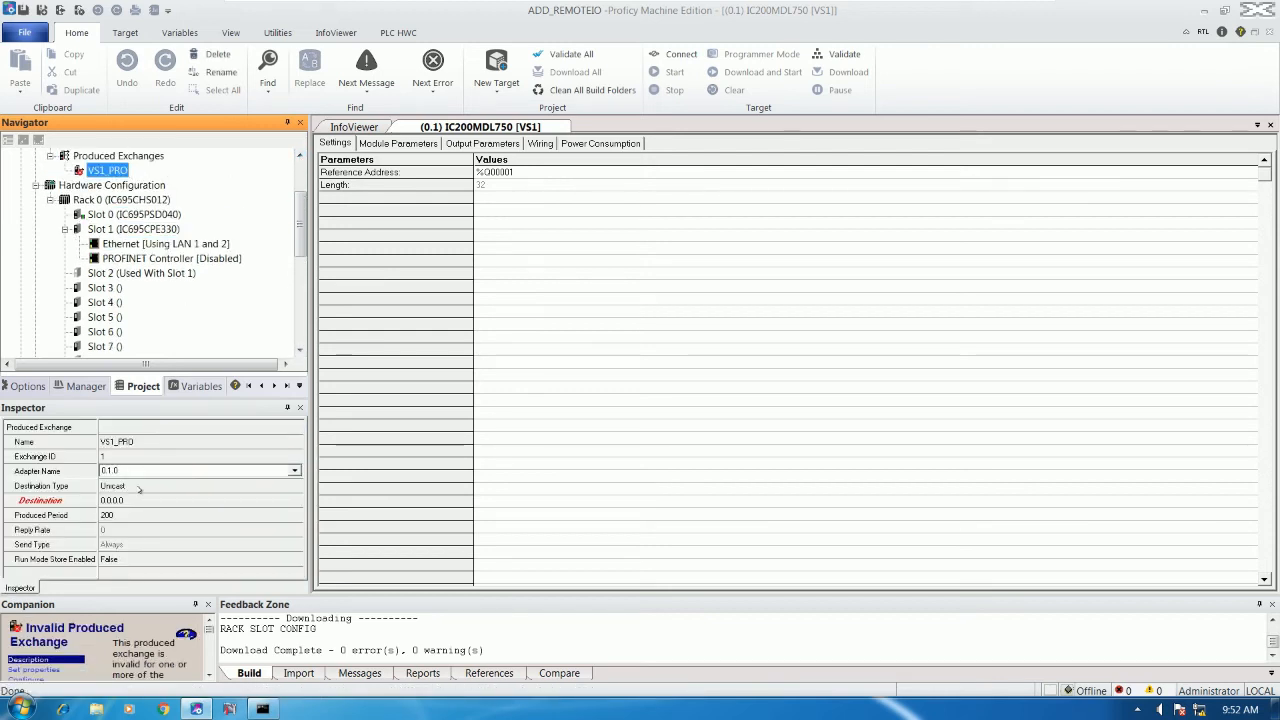
Set the destination of the VS1_PRO exchange to 192.168.32.2
click(131, 498)
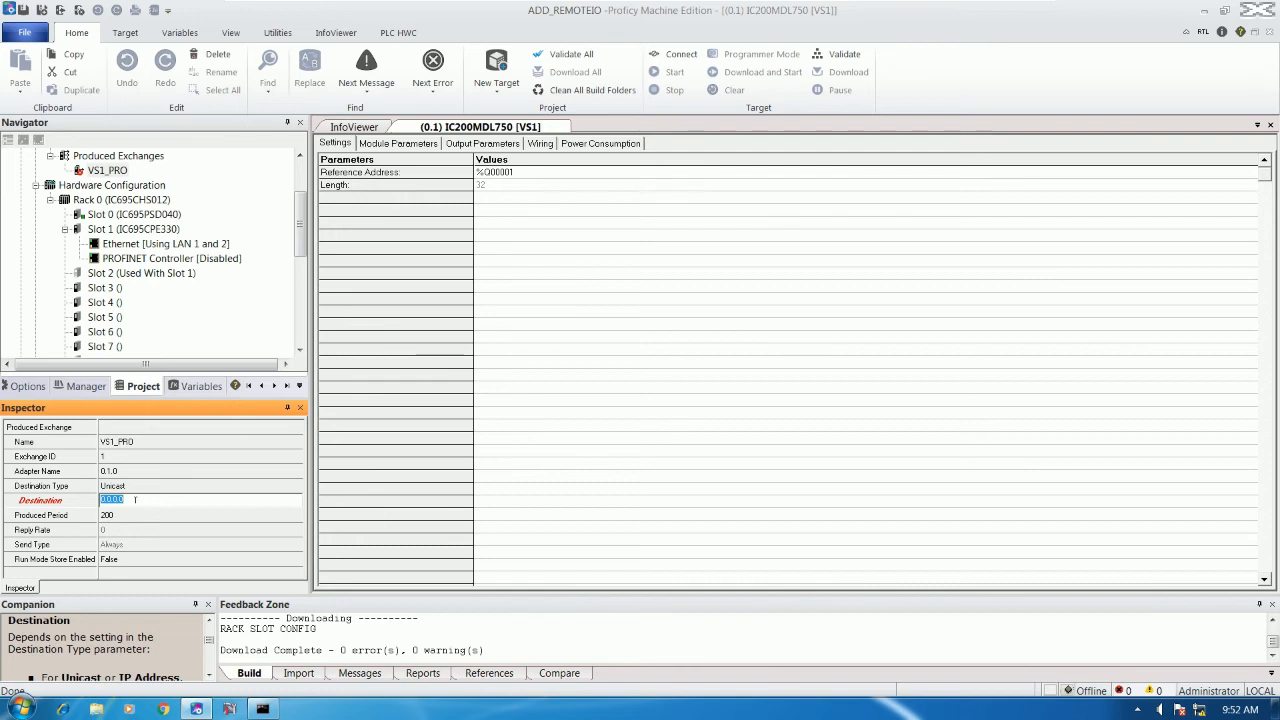
text(192.16)
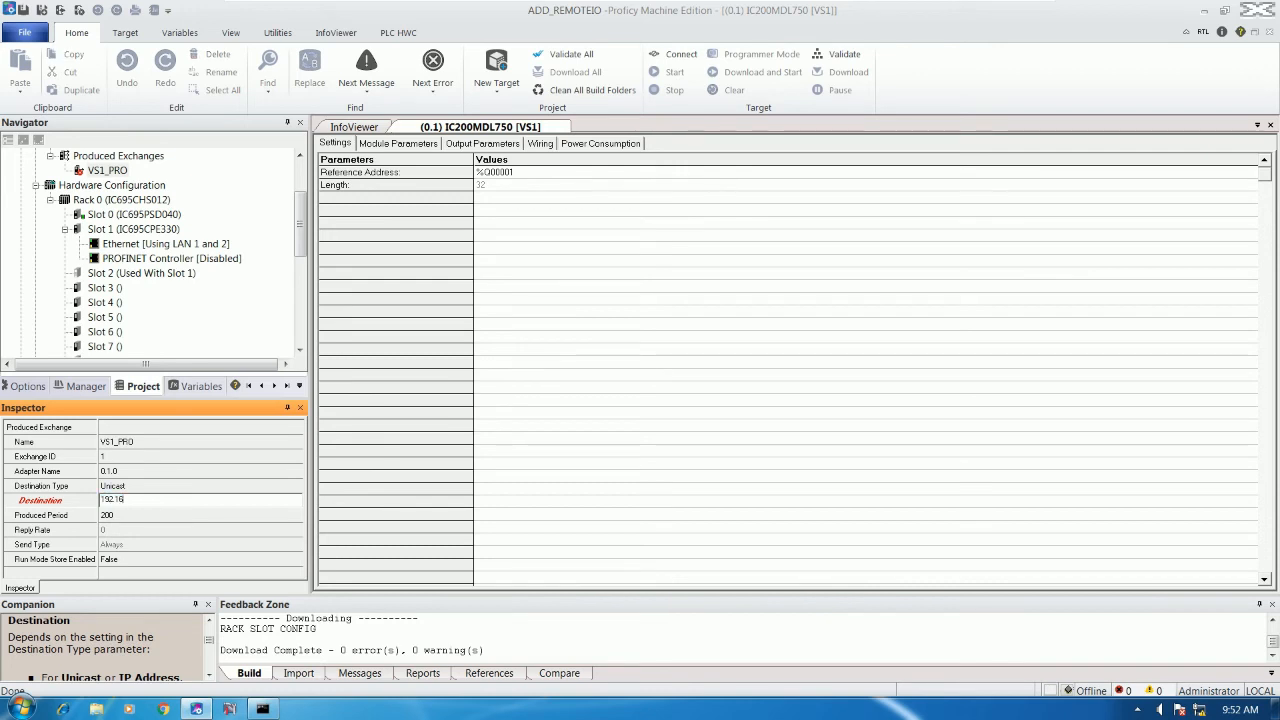
text(8.32.2)
key(Return)
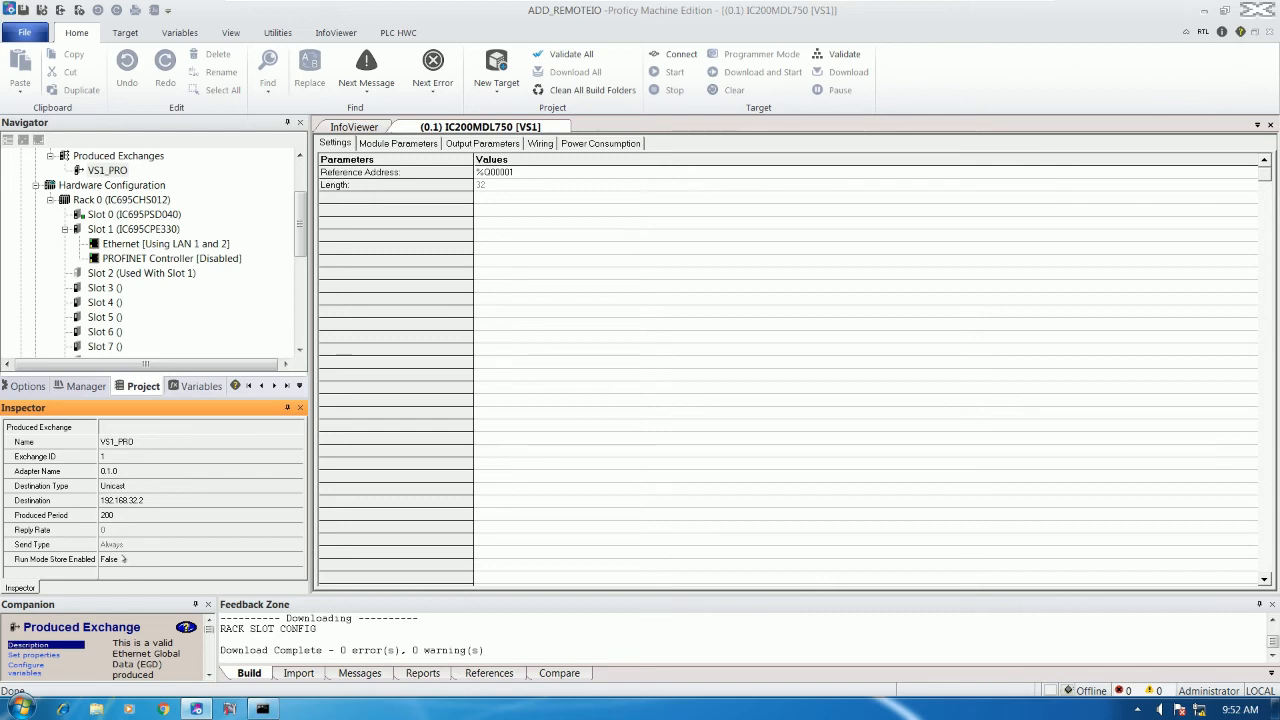
Set Run Mode Store Enabled to True for VS1_PRO and acknowledge the Ethernet Global Data caution
click(110, 563)
click(125, 563)
click(125, 583)
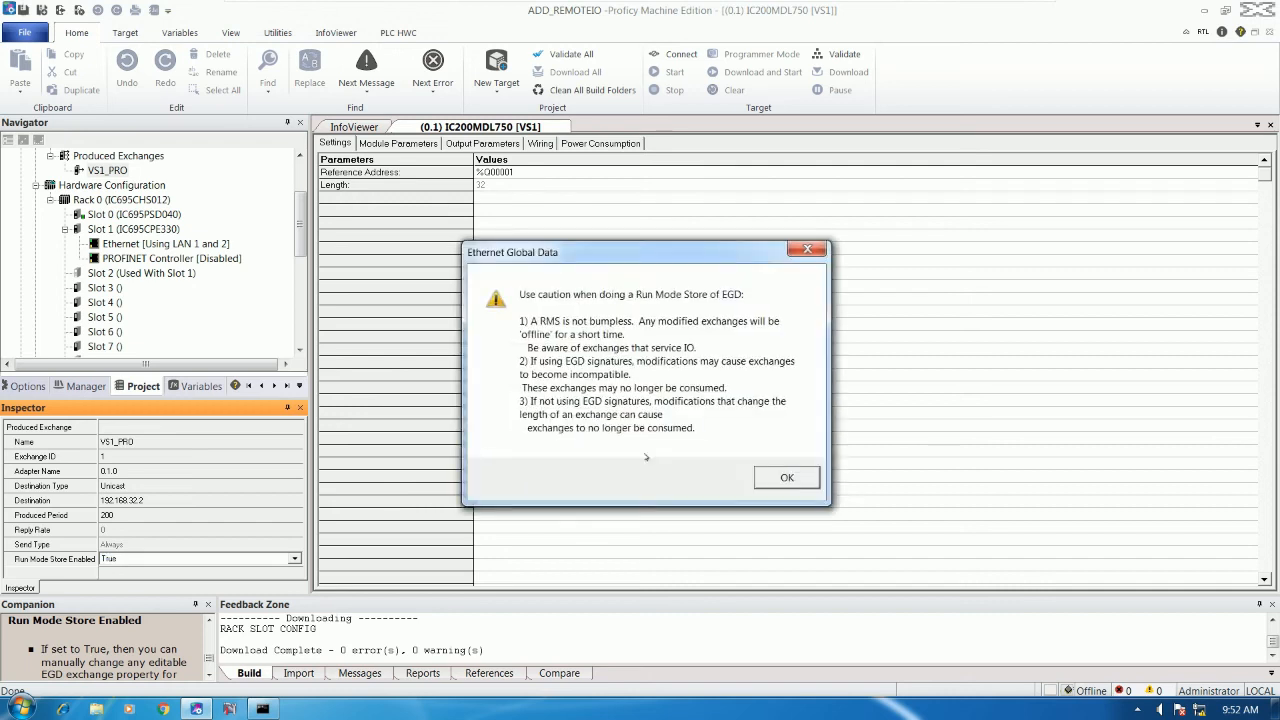
click(786, 482)
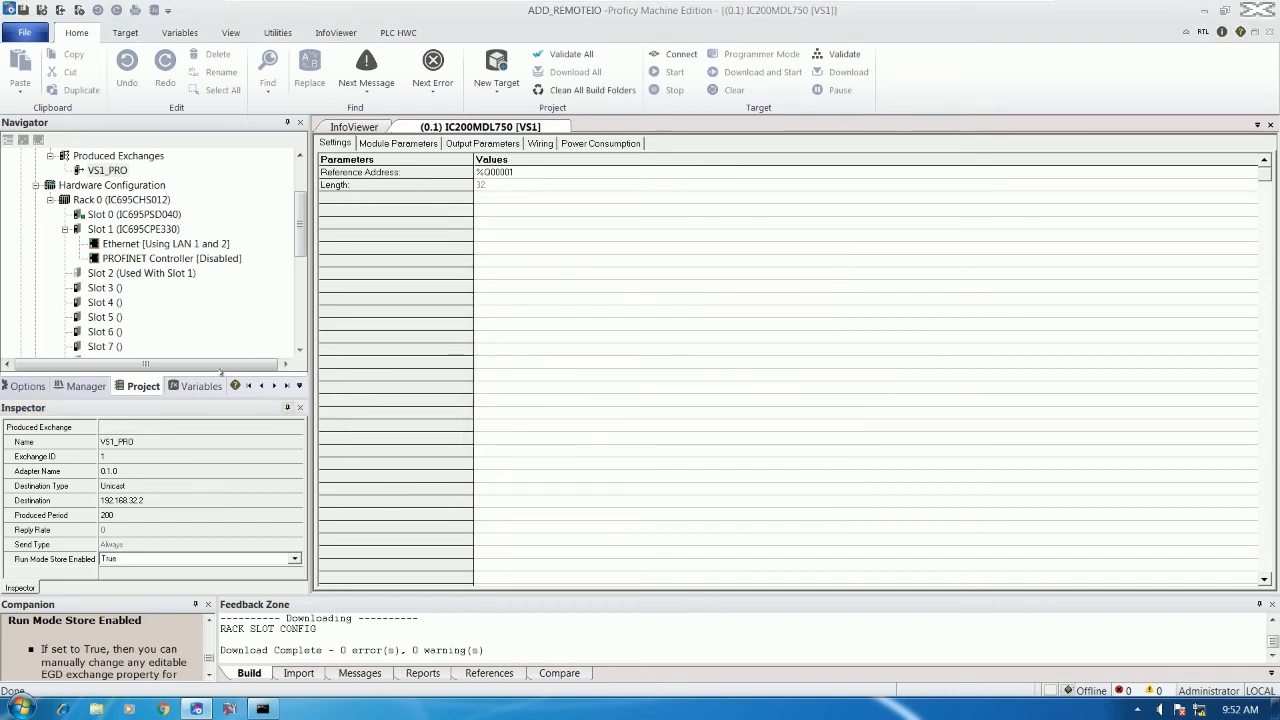
Add a consumed exchange named VS1_CON to the Ethernet Global Data of the CPE_IO target
scroll(302, 233, up, 1)
scroll(302, 233, up, 1)
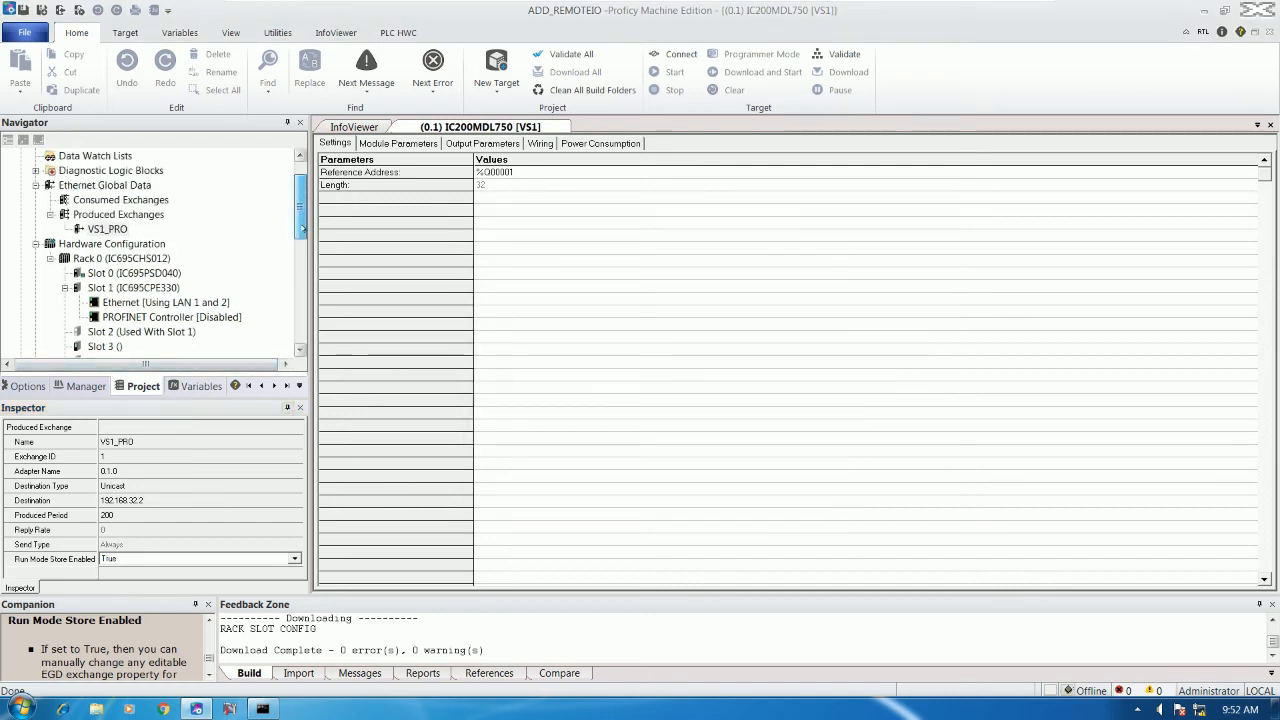
right_click(140, 200)
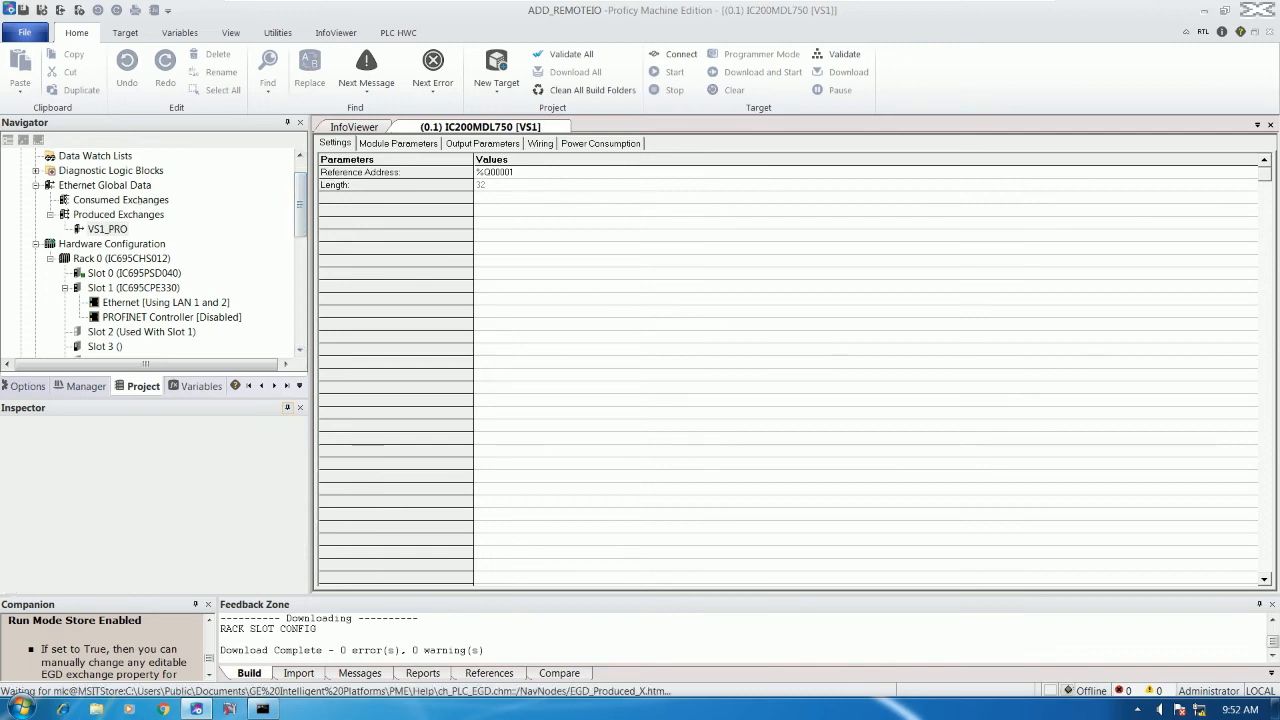
click(178, 208)
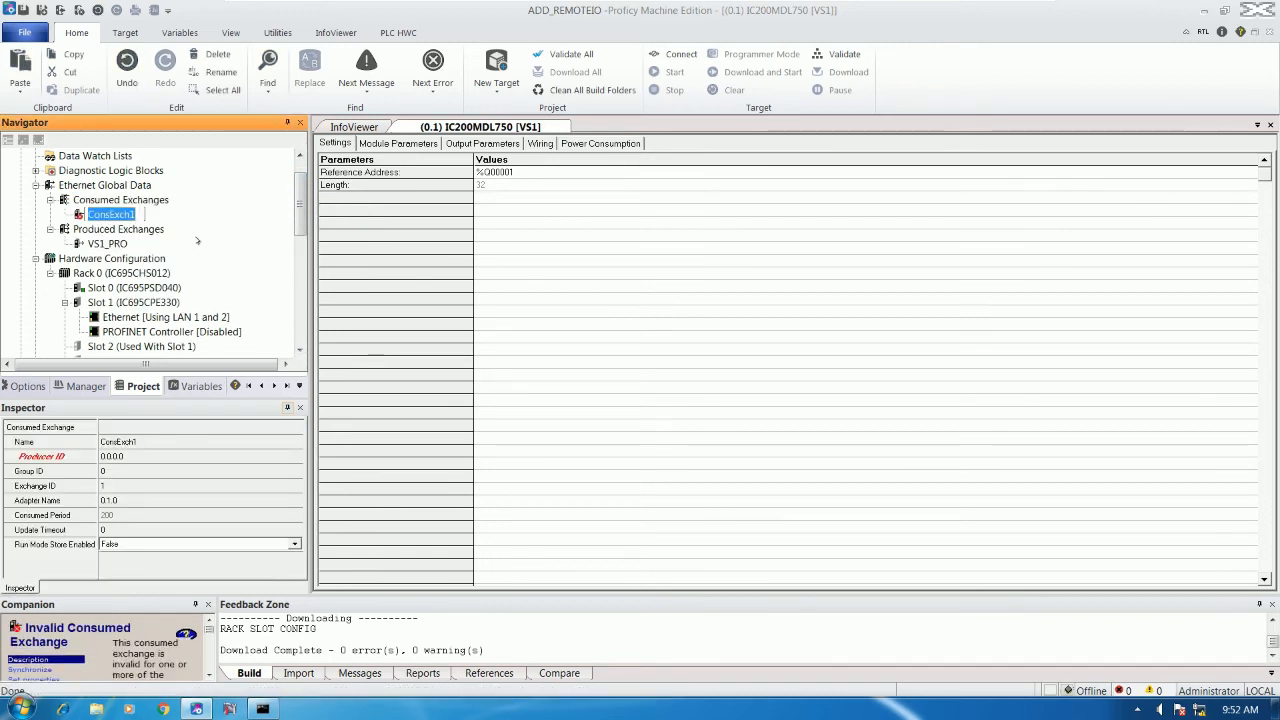
text(VS1_CON)
key(Return)
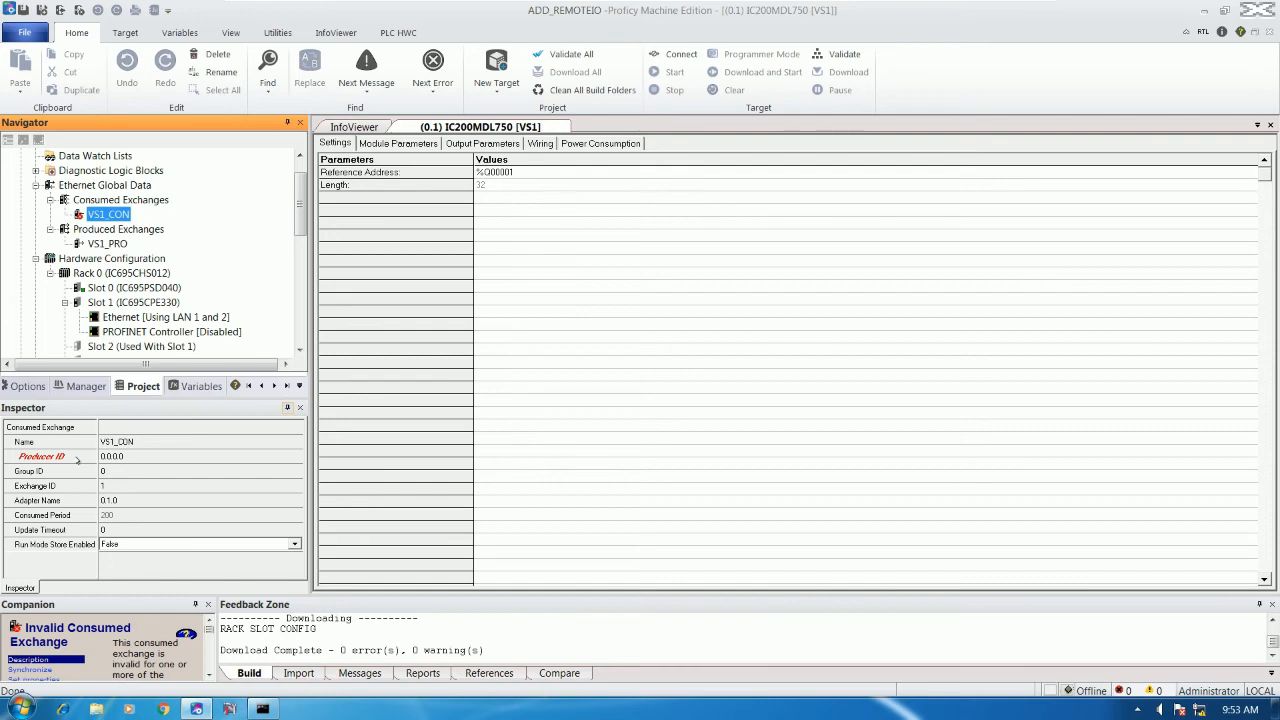
Set the Producer ID of the VS1_CON exchange to 192.168.32.2
click(112, 456)
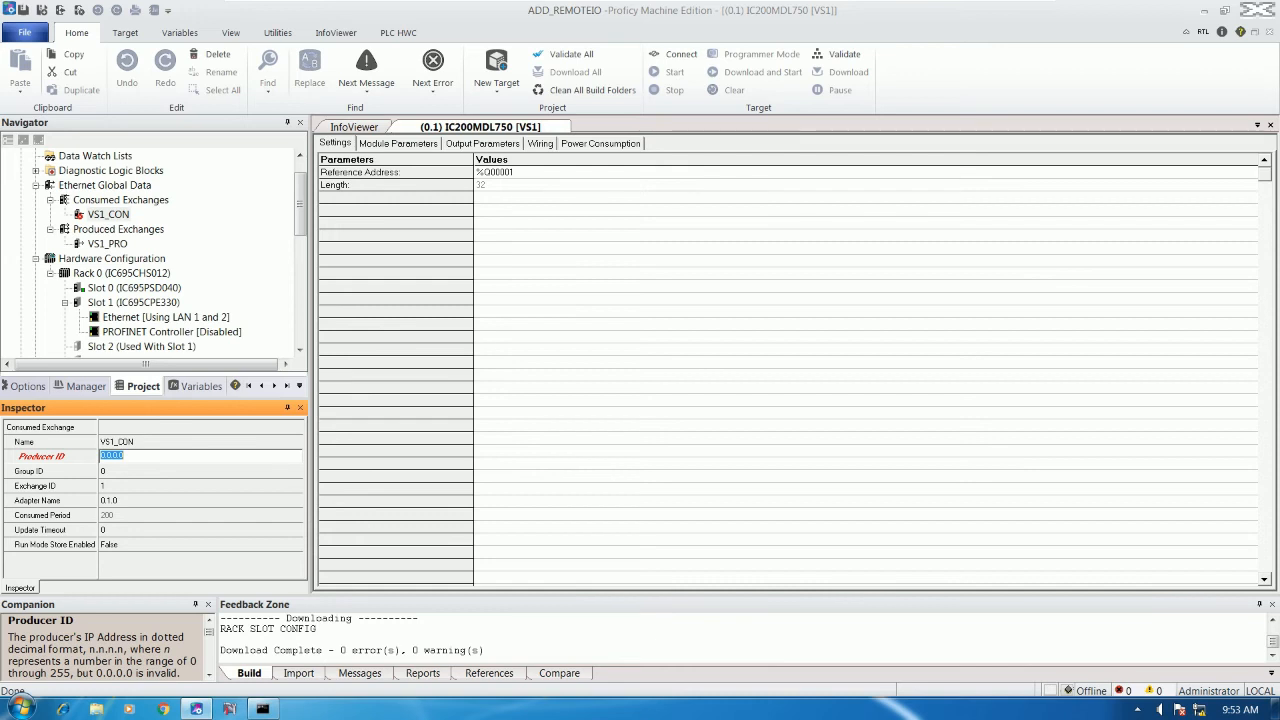
text(192.168.32)
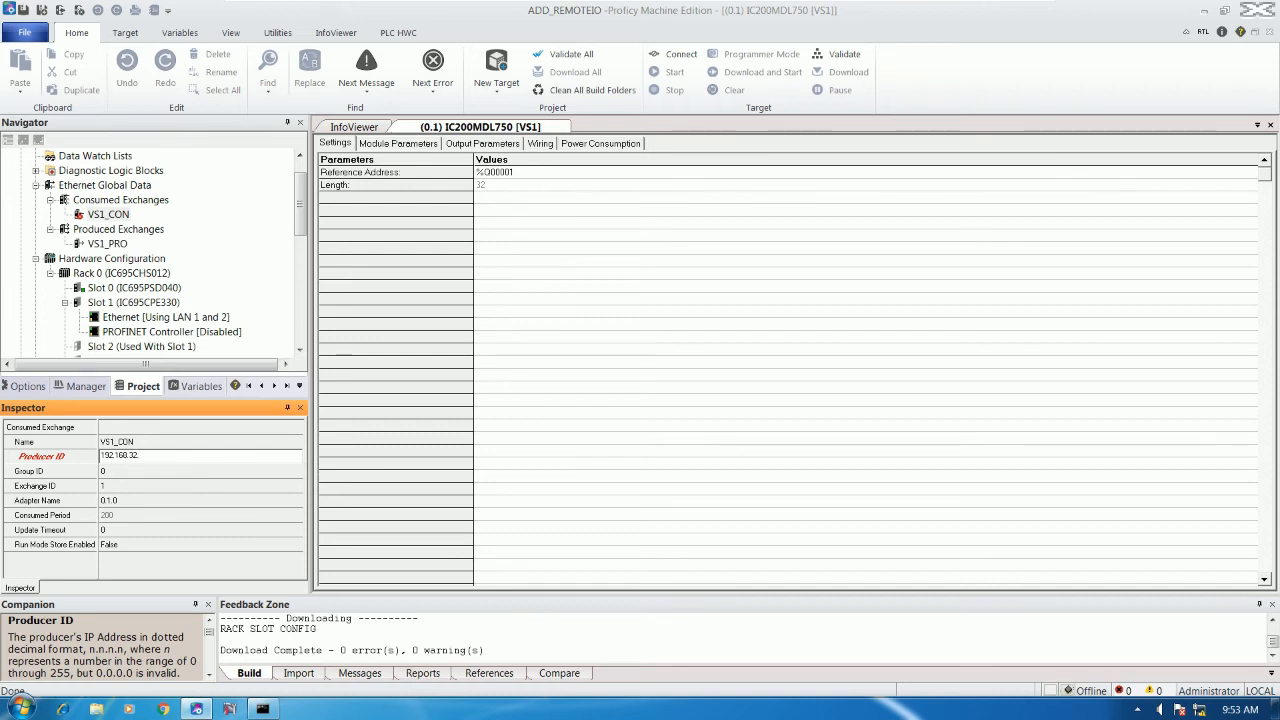
text(2)
key(Return)
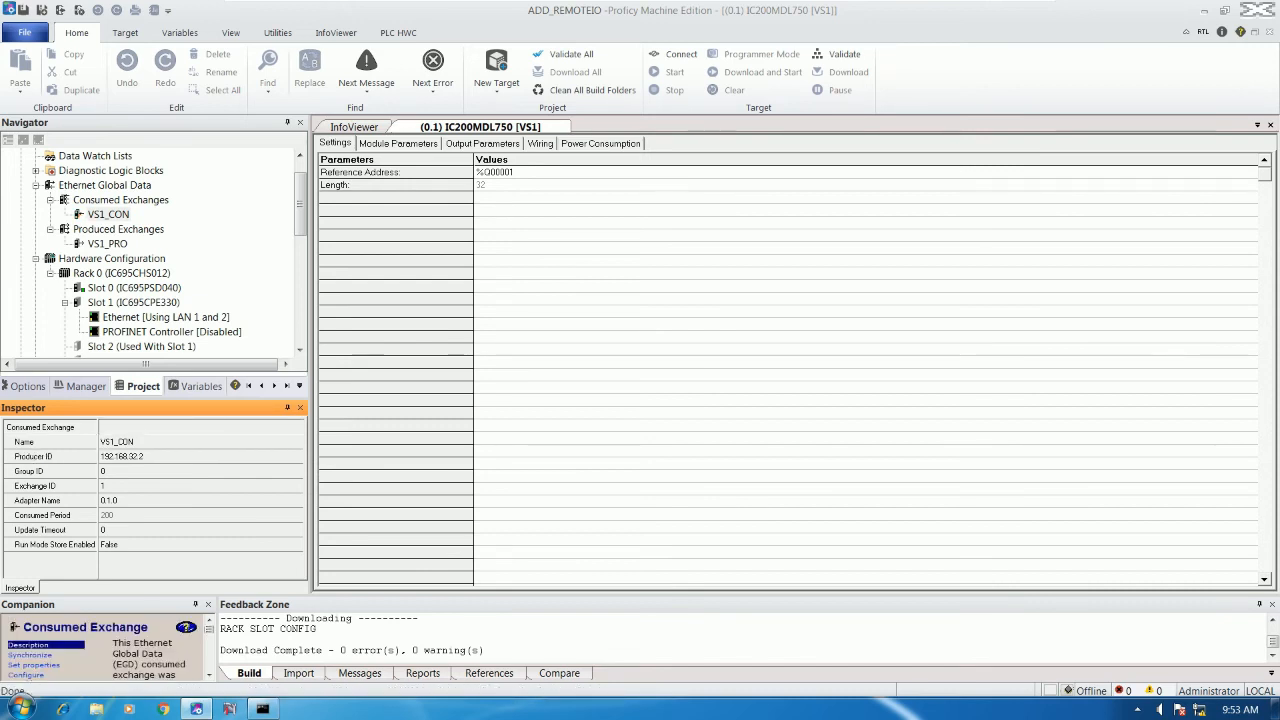
Check VS1_CON's exchange ID and adapter name, and set its Run Mode Store Enabled to True, acknowledging the caution
click(114, 487)
click(138, 500)
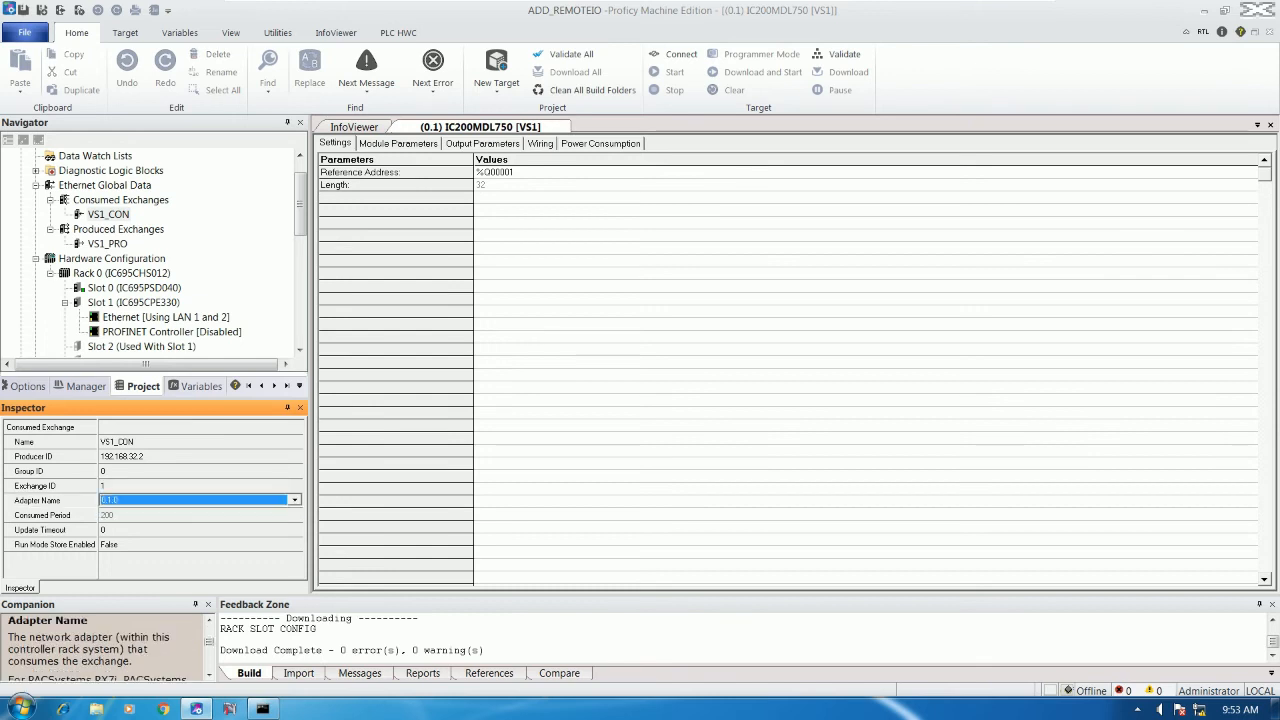
click(118, 544)
click(118, 544)
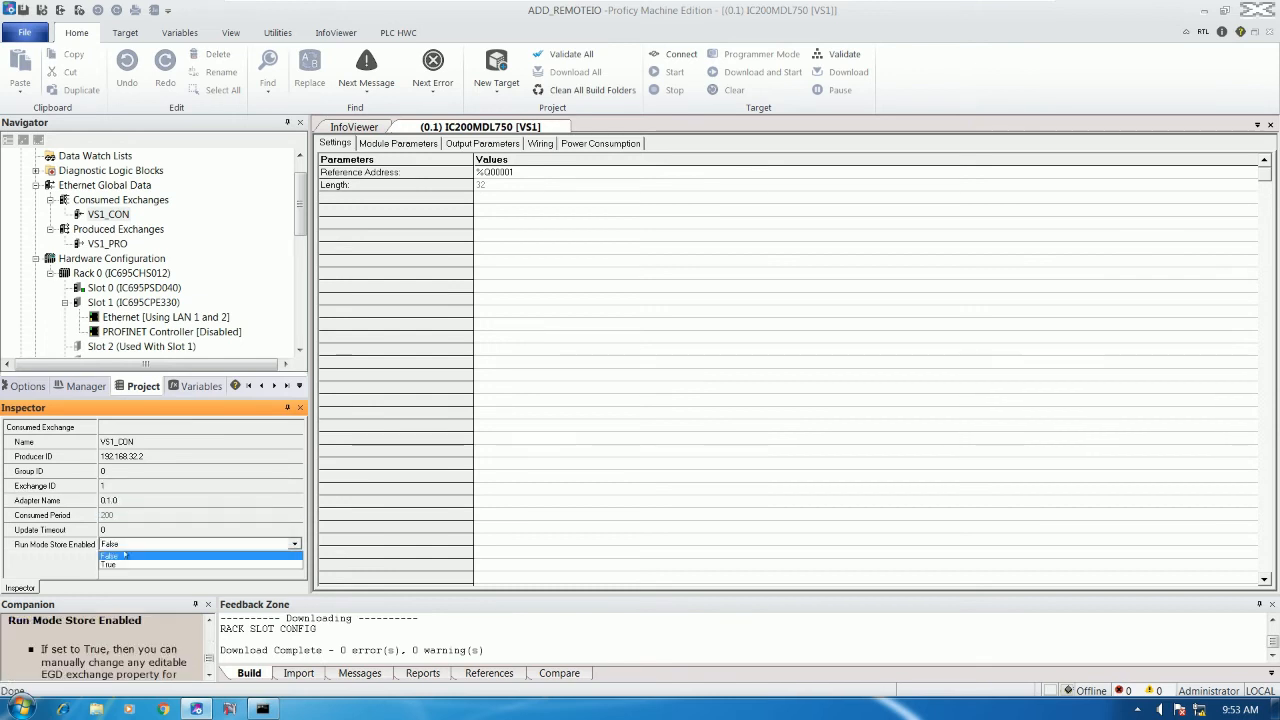
click(119, 565)
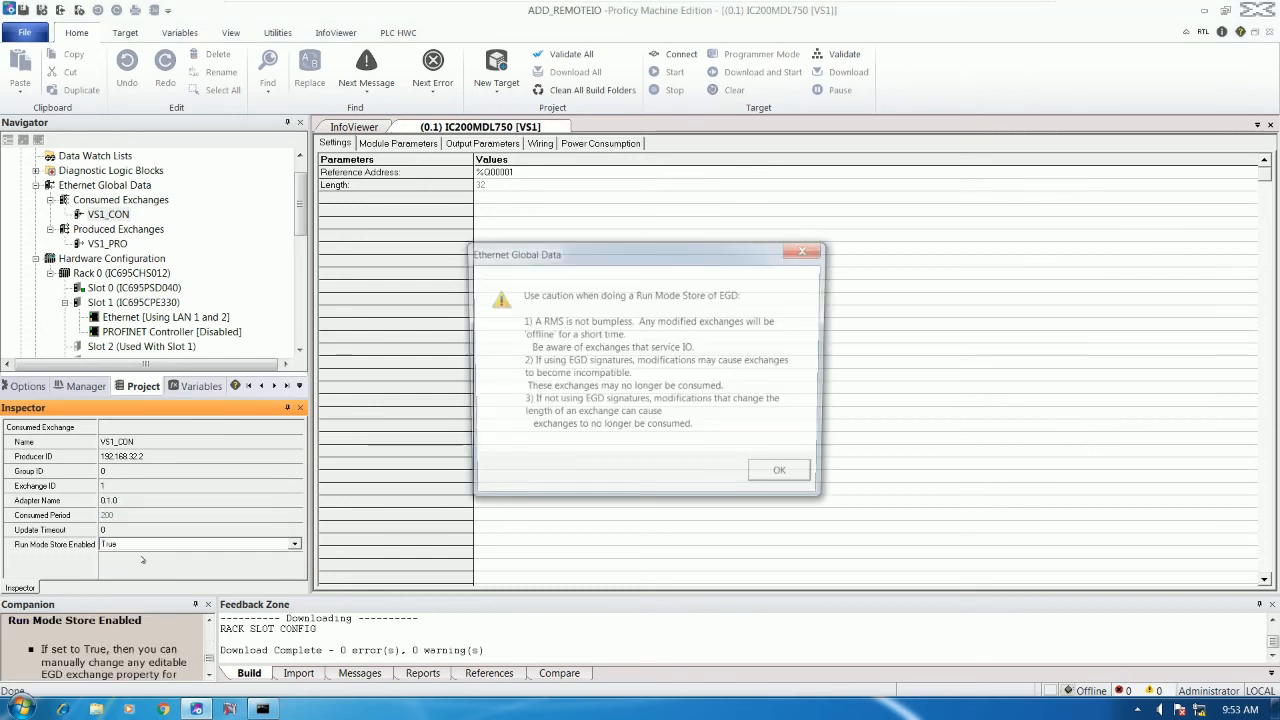
click(765, 478)
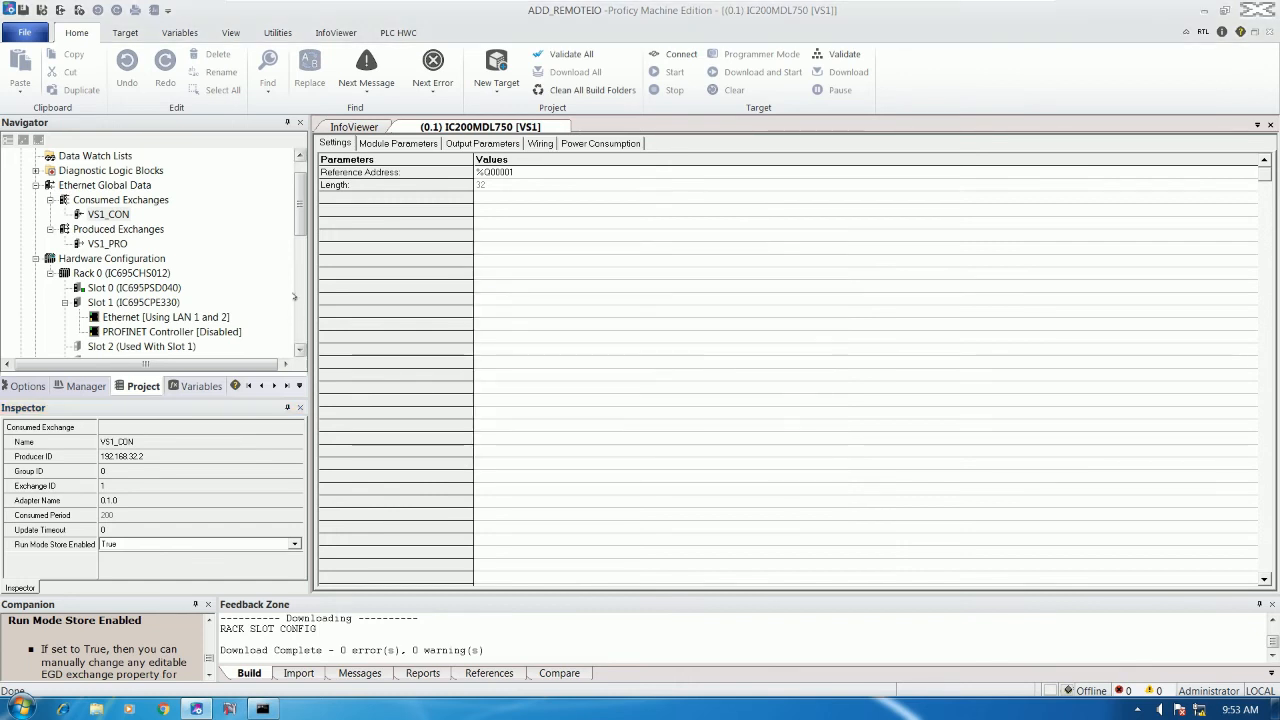
Open the variable table of the VS1_PRO produced exchange and check the variable and length of its Status row
drag(303, 214, 304, 208)
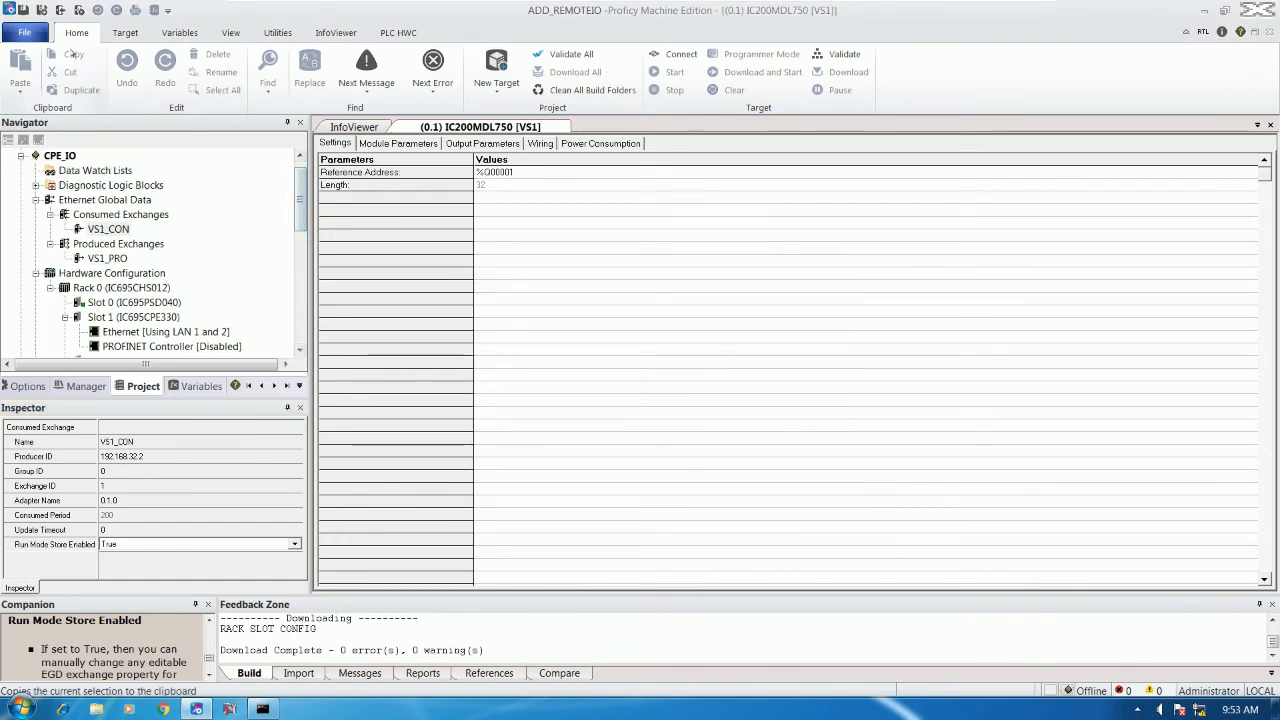
click(116, 258)
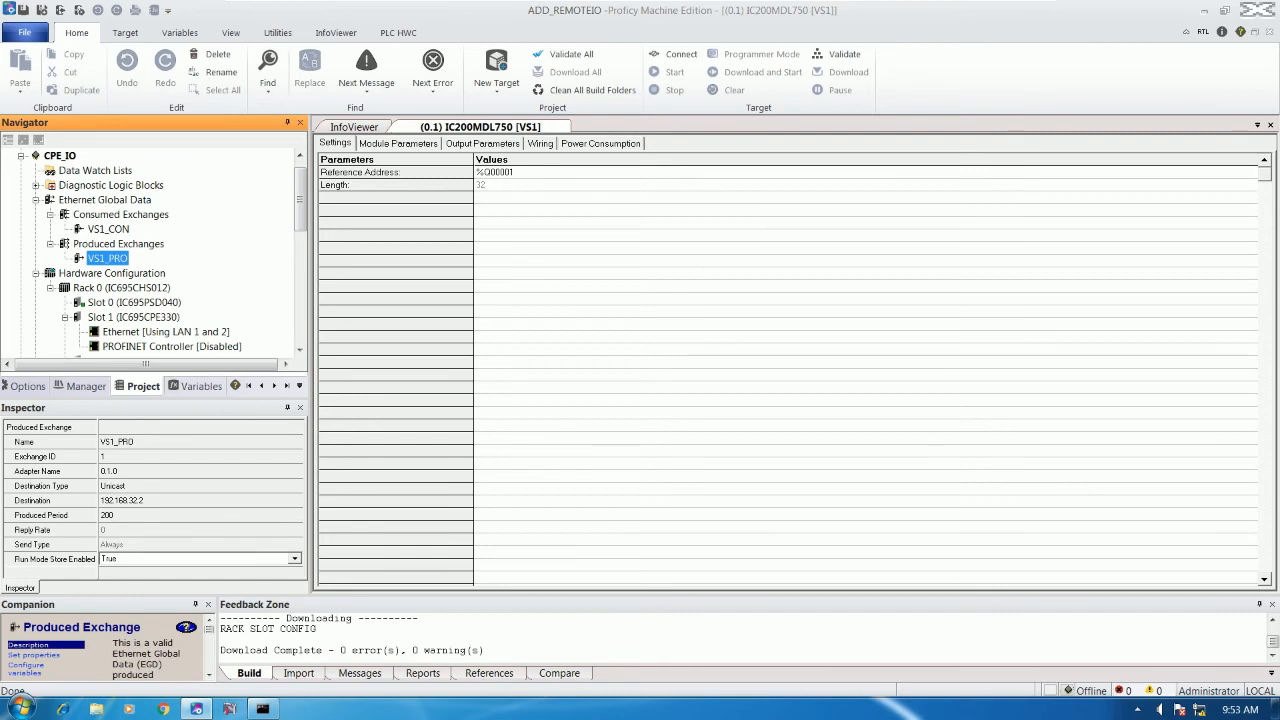
click(108, 229)
click(107, 258)
click(118, 230)
double_click(118, 258)
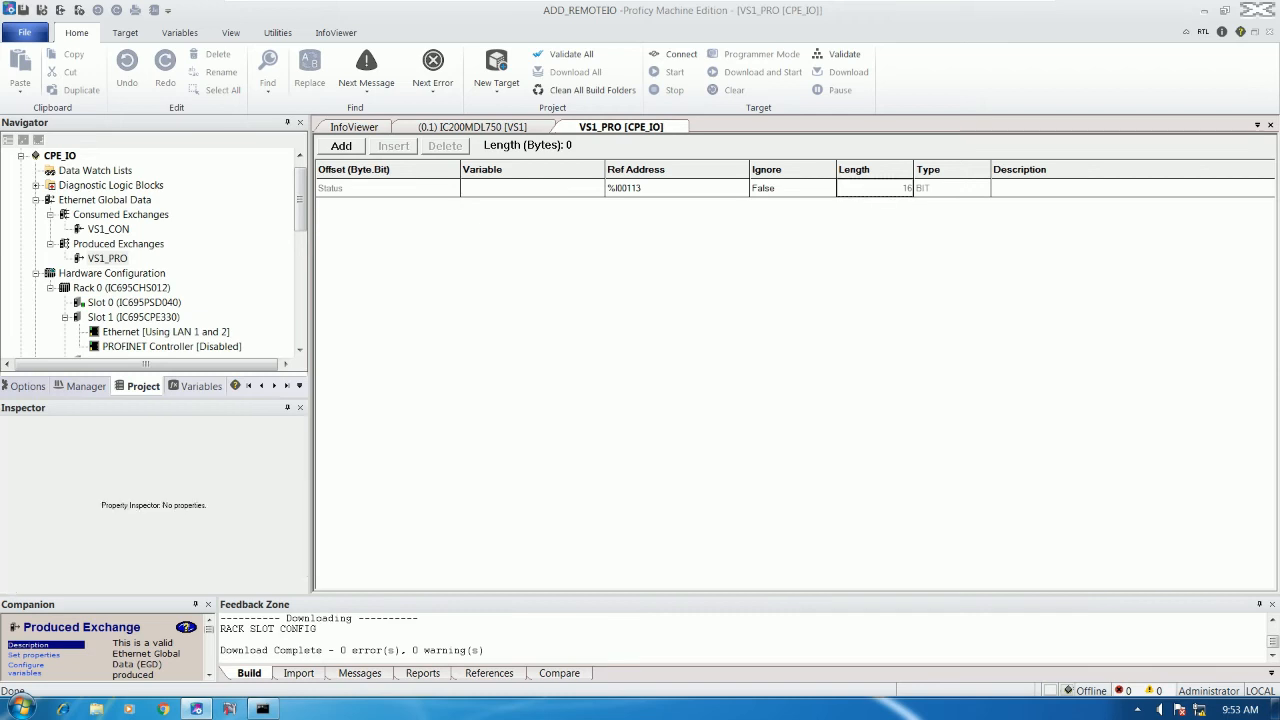
click(573, 196)
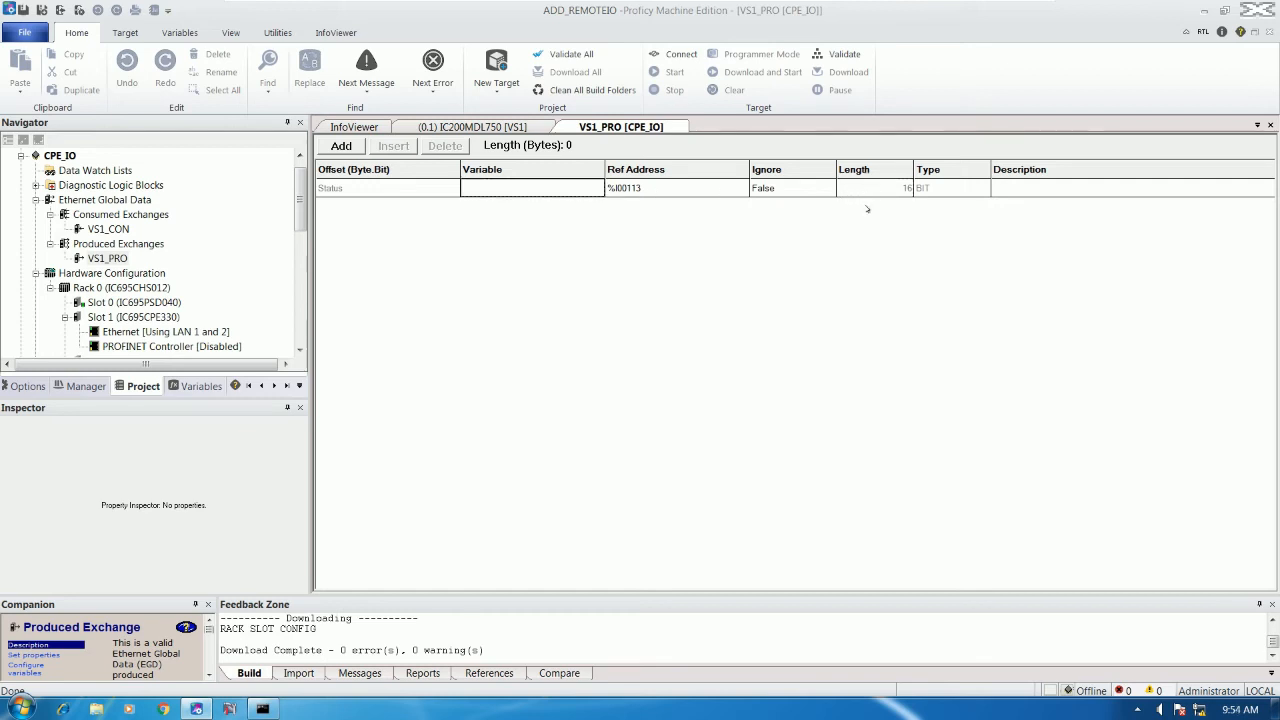
click(868, 190)
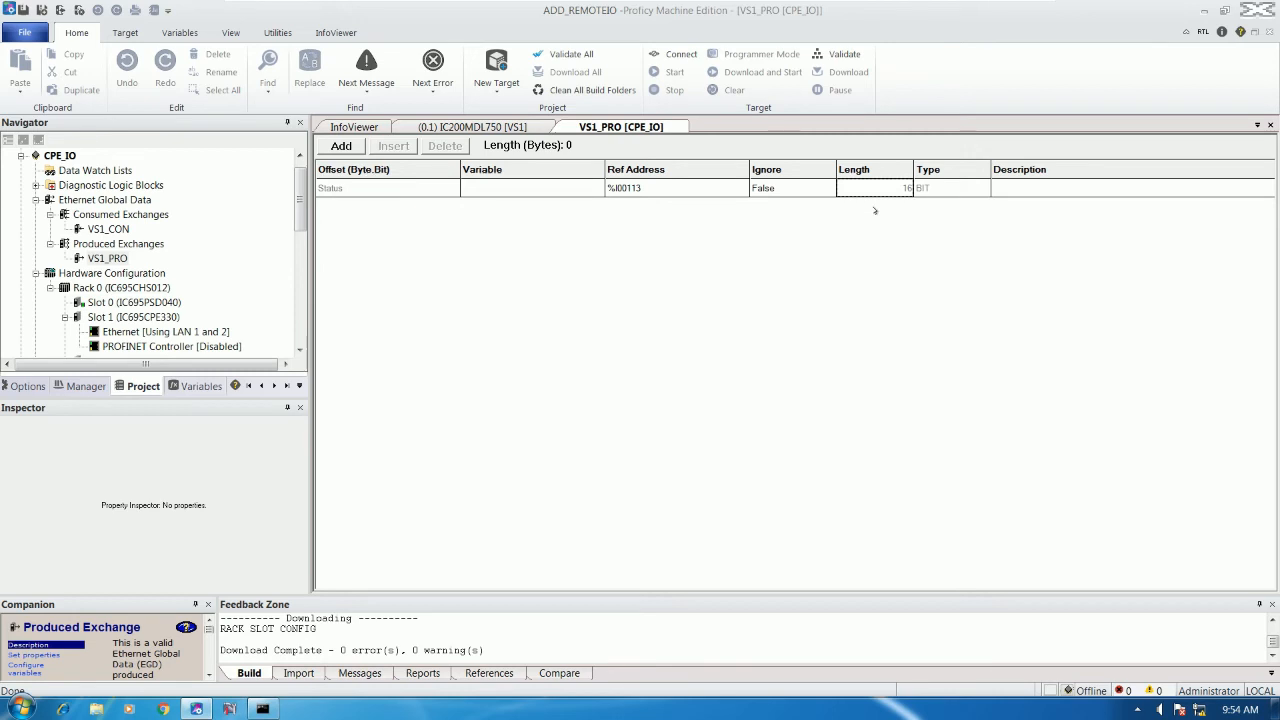
Create an INT variable named VS1_PRO_STATUS for the CPE_IO target in the project's variable list
click(198, 385)
click(135, 320)
scroll(141, 267, up, 6)
scroll(141, 267, up, 15)
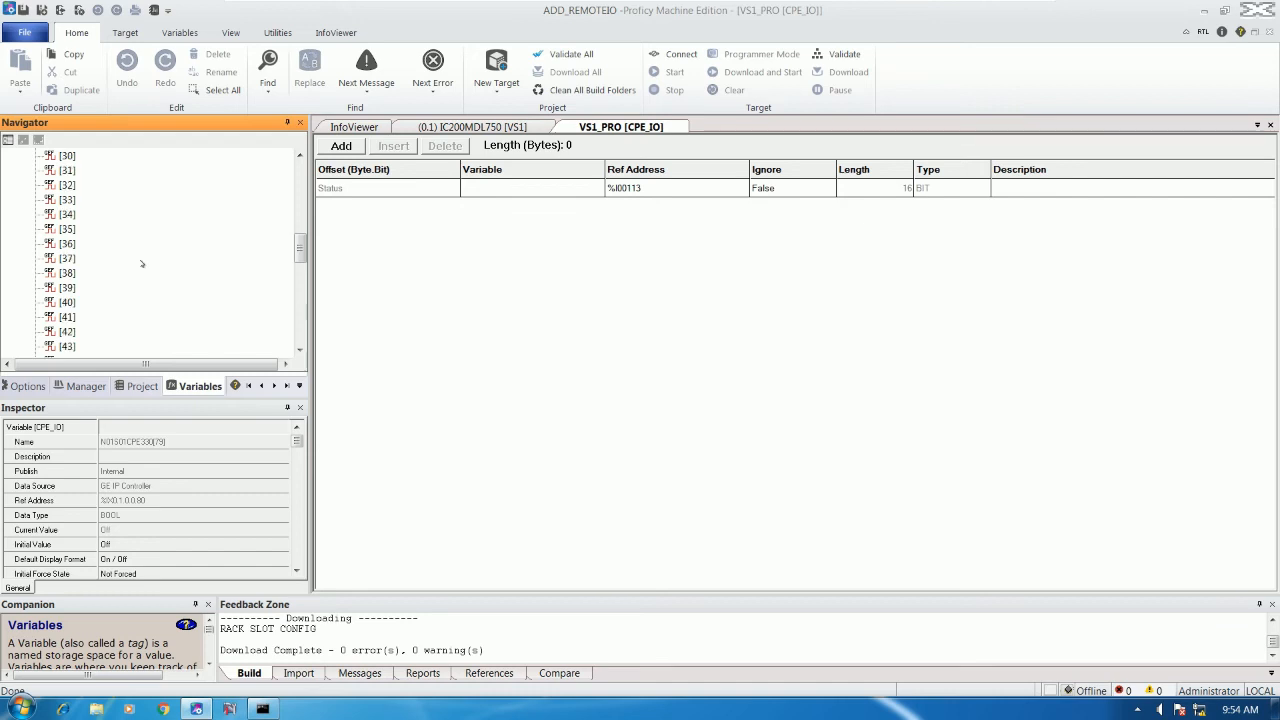
click(20, 170)
right_click(143, 239)
mouse_move(200, 249)
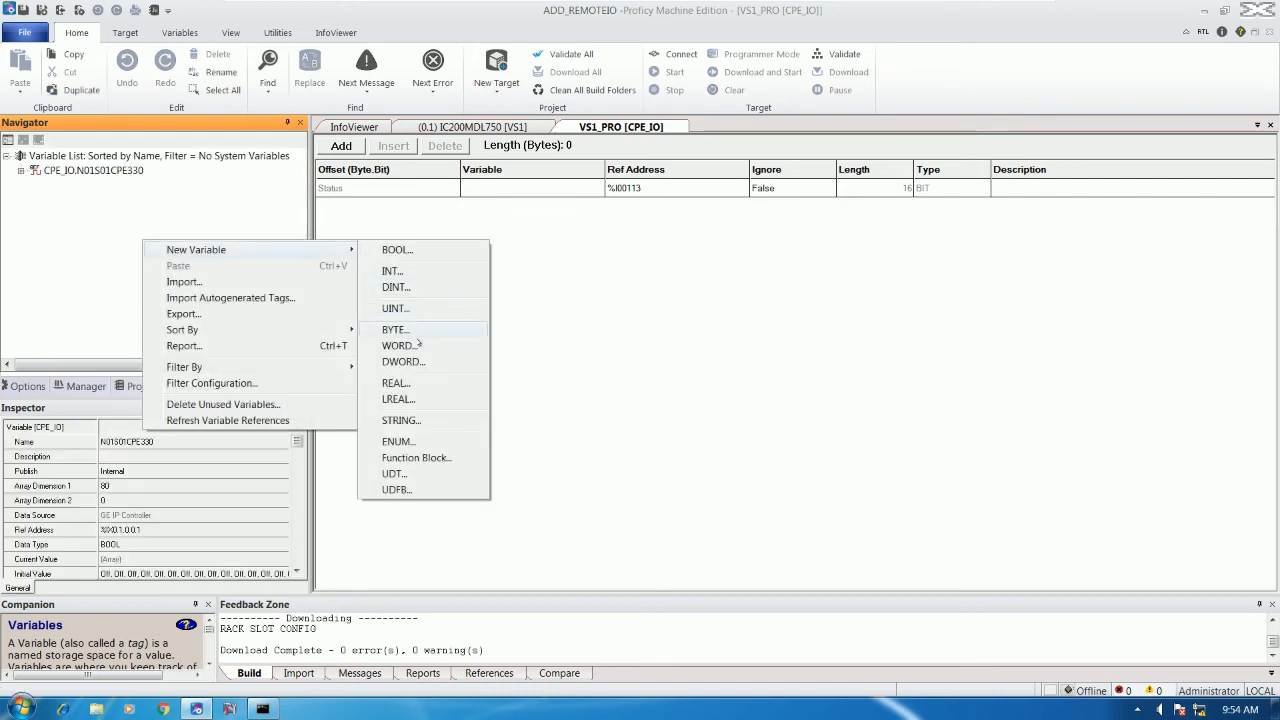
click(393, 271)
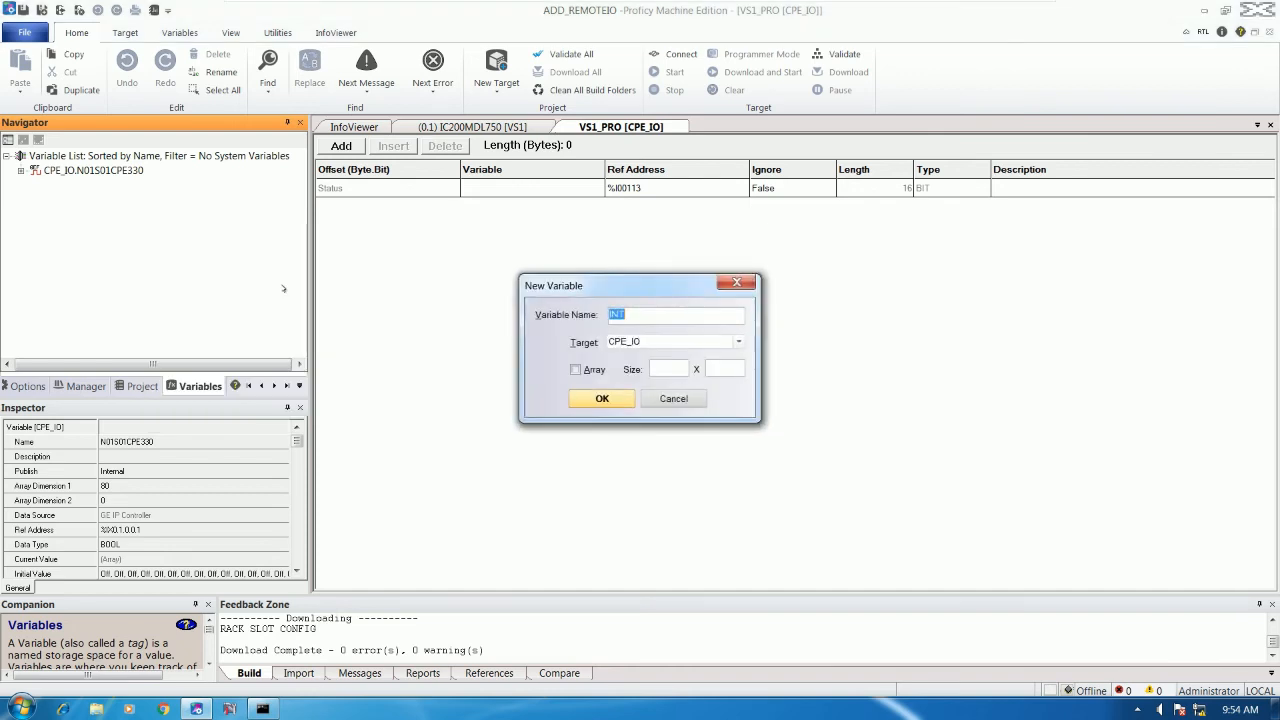
text(VS1_PRO_)
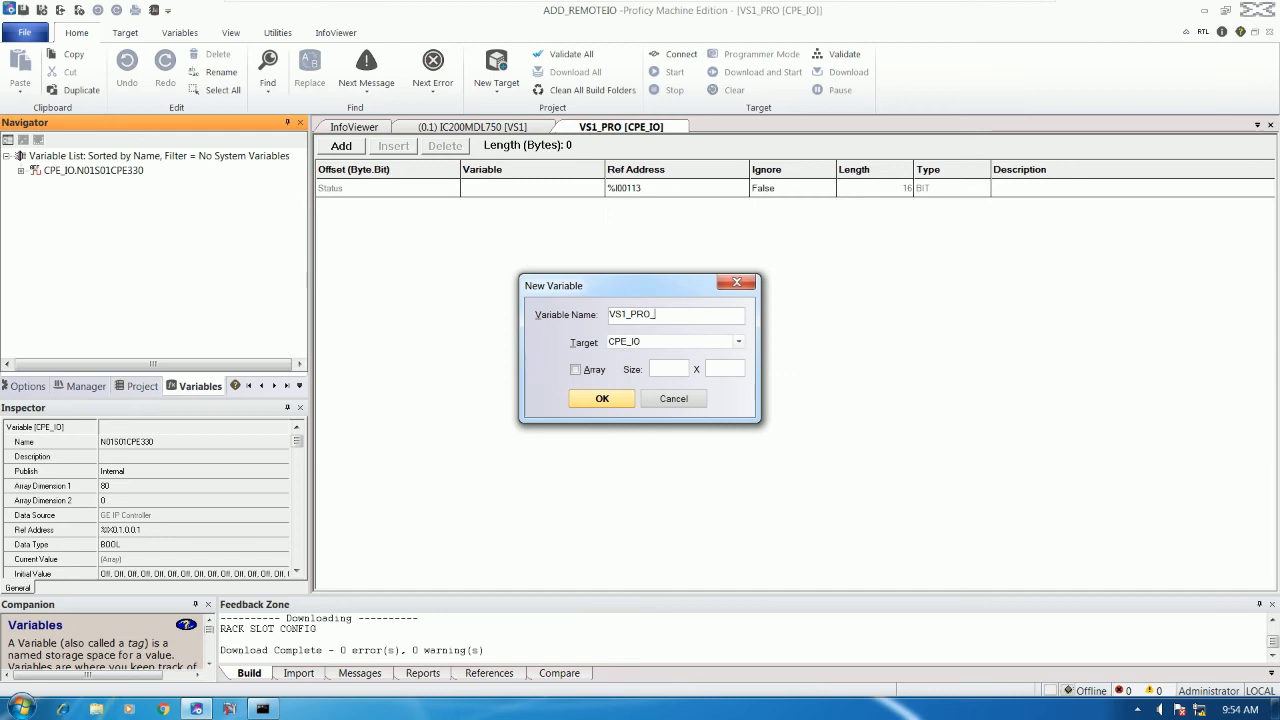
text(STATUS)
click(640, 340)
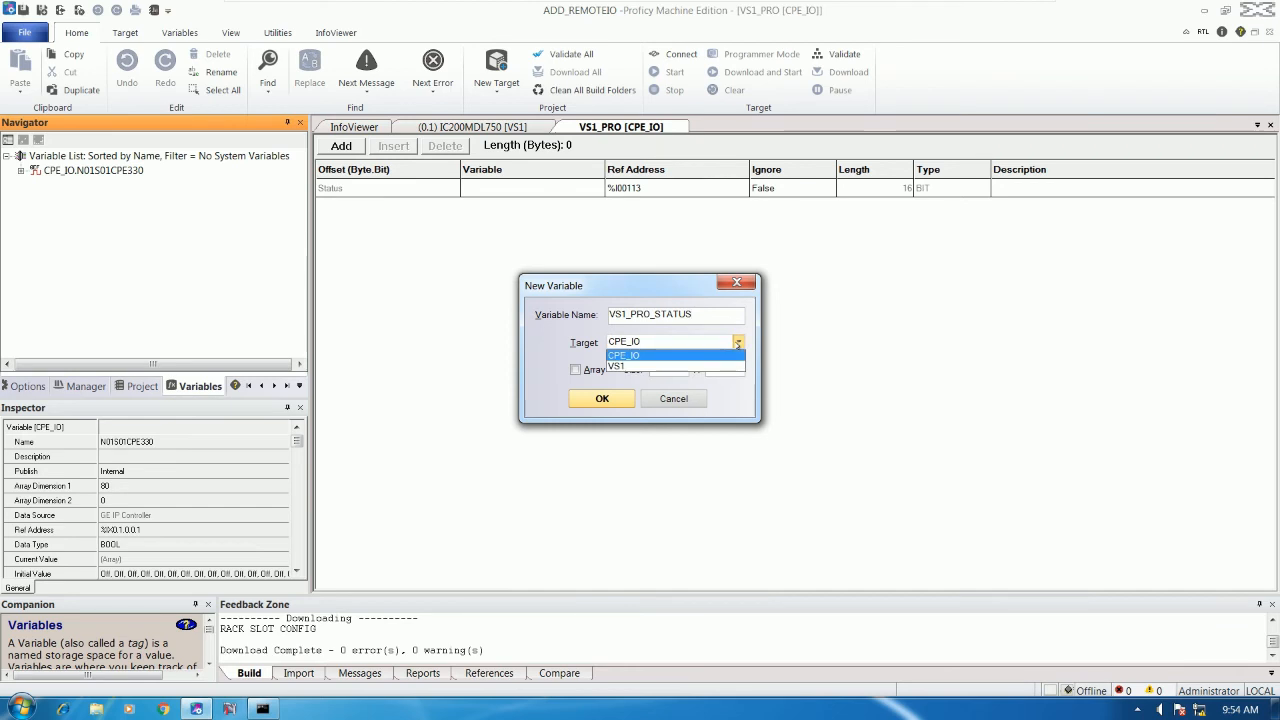
click(630, 355)
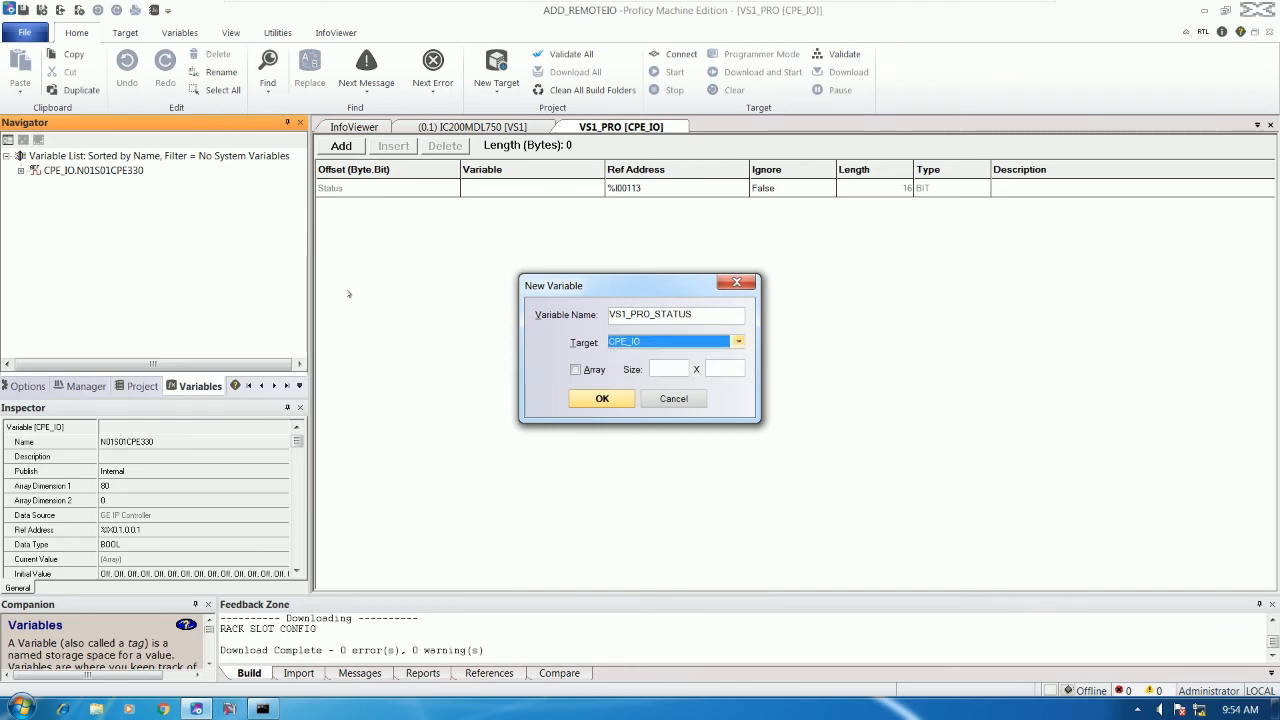
click(602, 398)
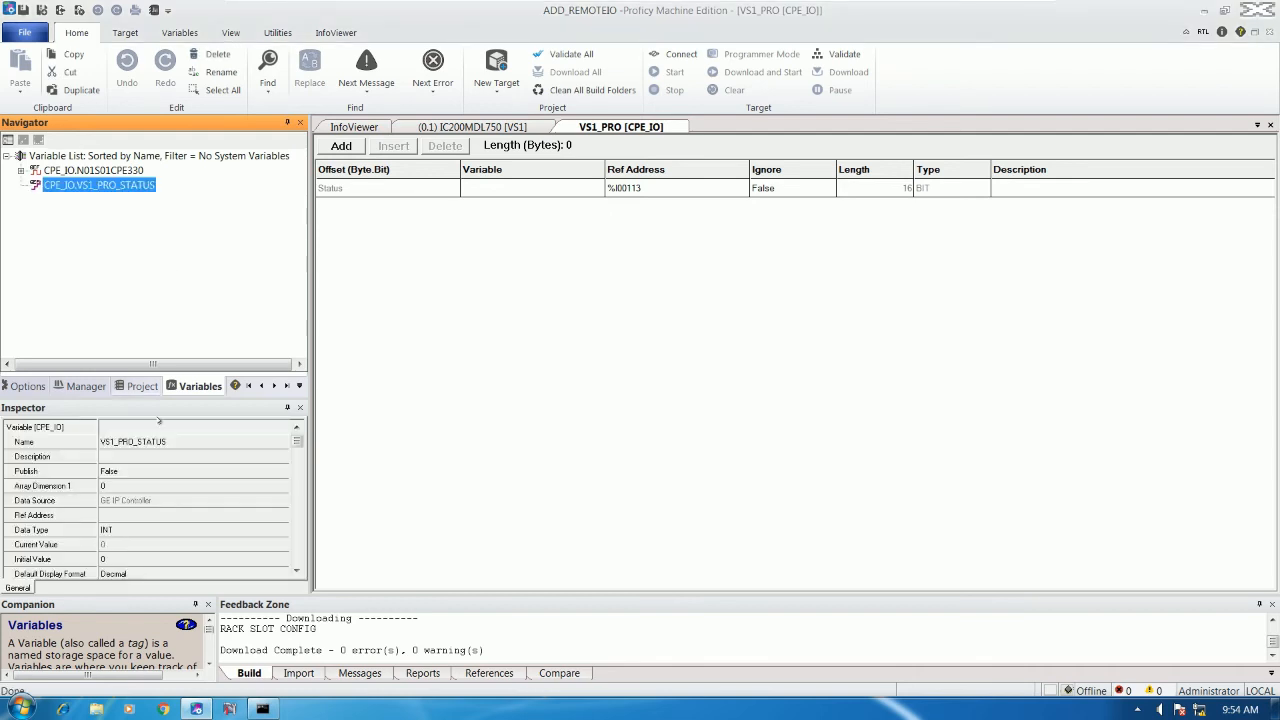
Set Array Dimension 1 of the VS1_PRO_STATUS variable to 1
click(103, 485)
text(1)
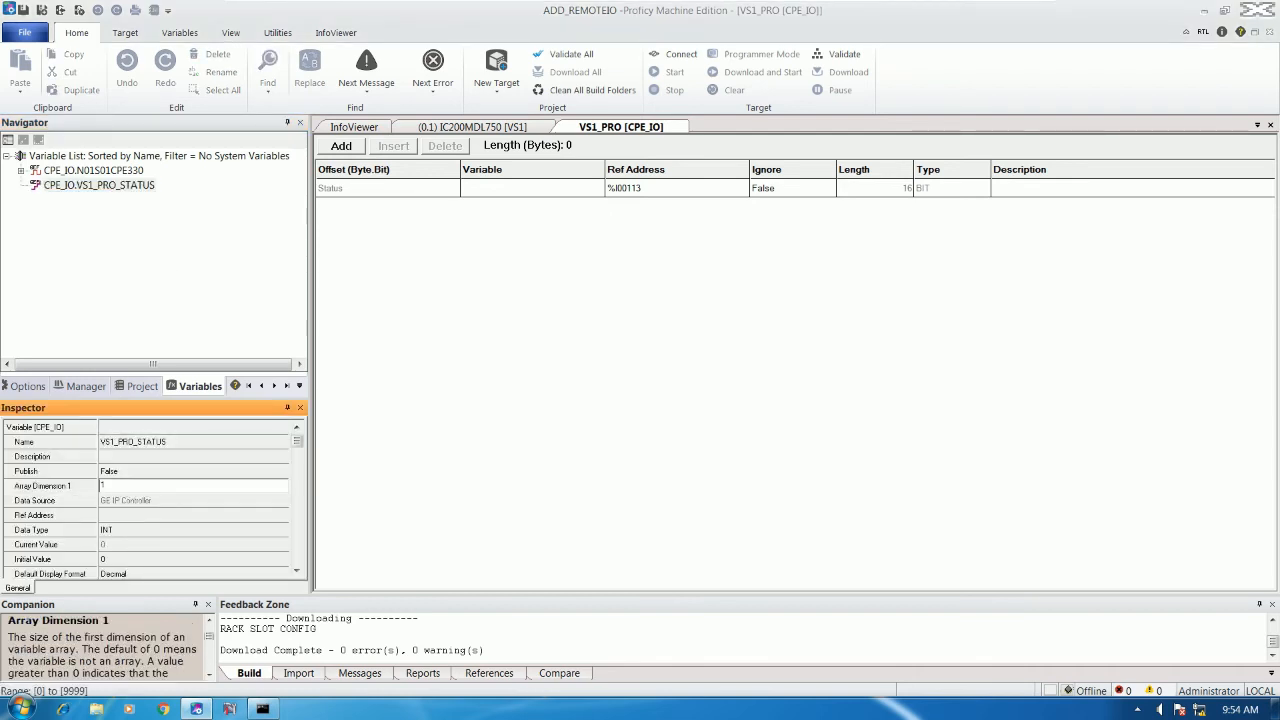
click(190, 341)
Create an INT variable named VS1_PRO_CMD for the CPE_IO target
right_click(134, 226)
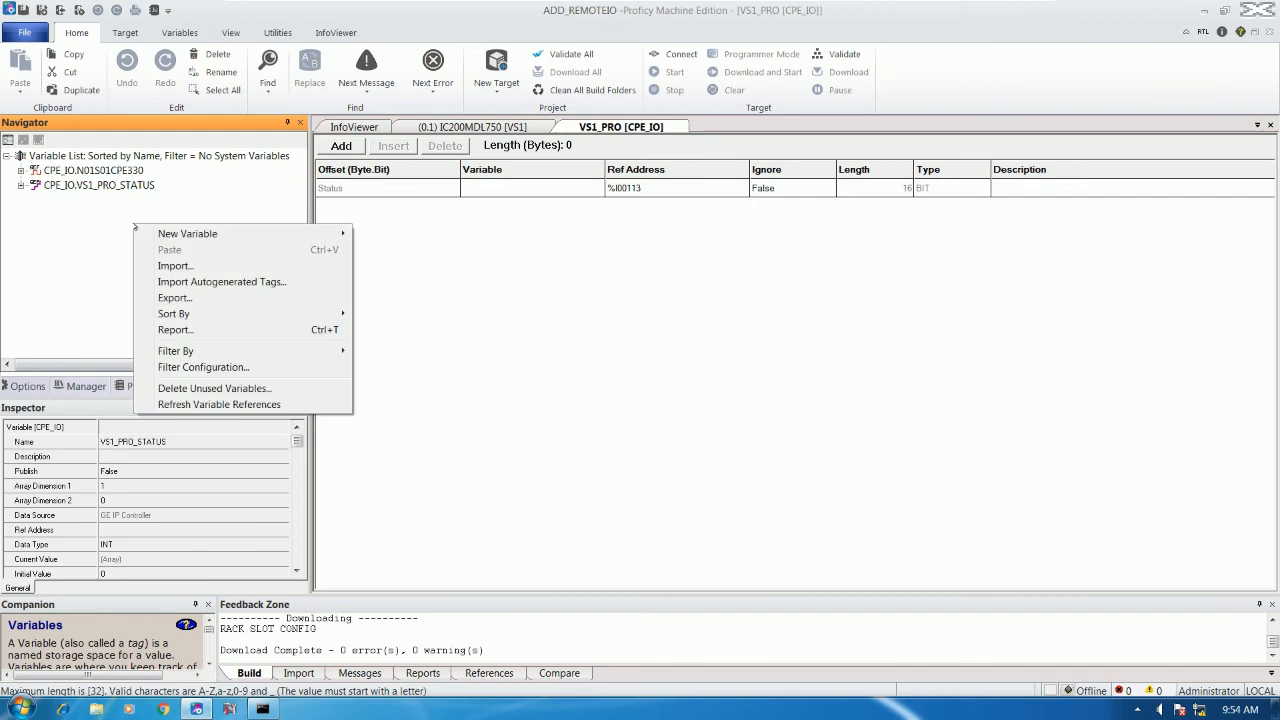
mouse_move(200, 233)
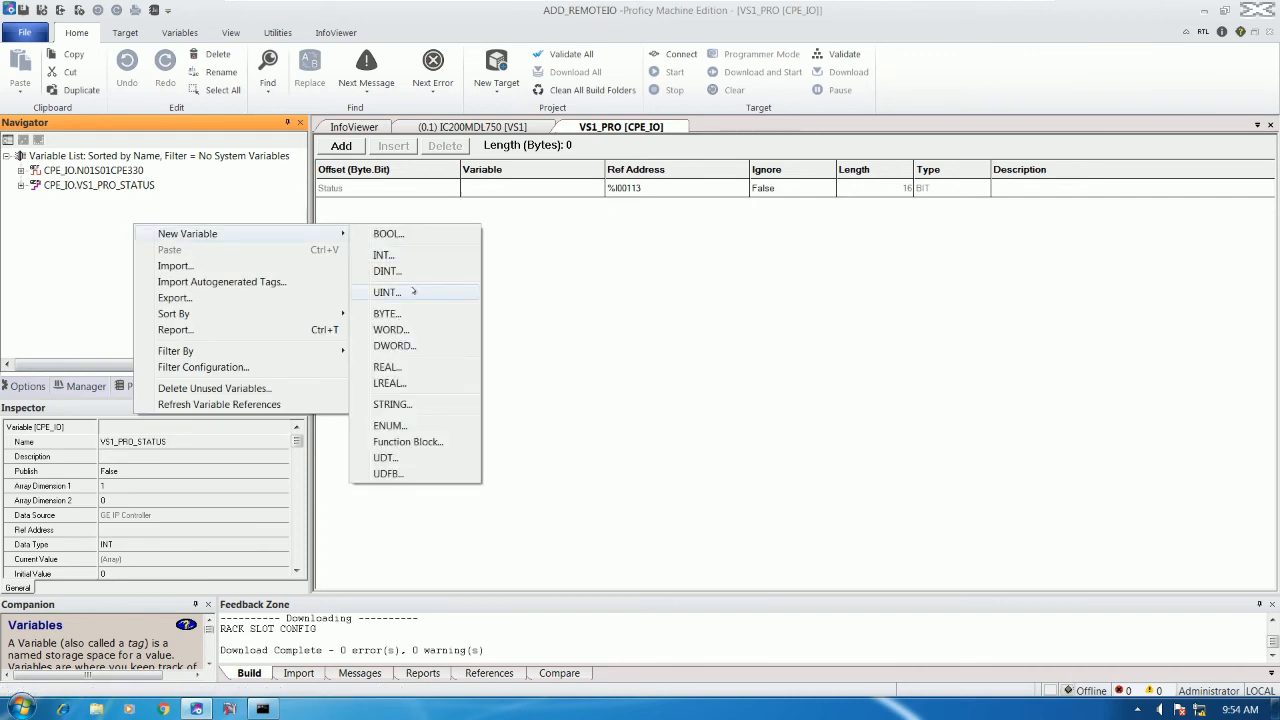
click(410, 256)
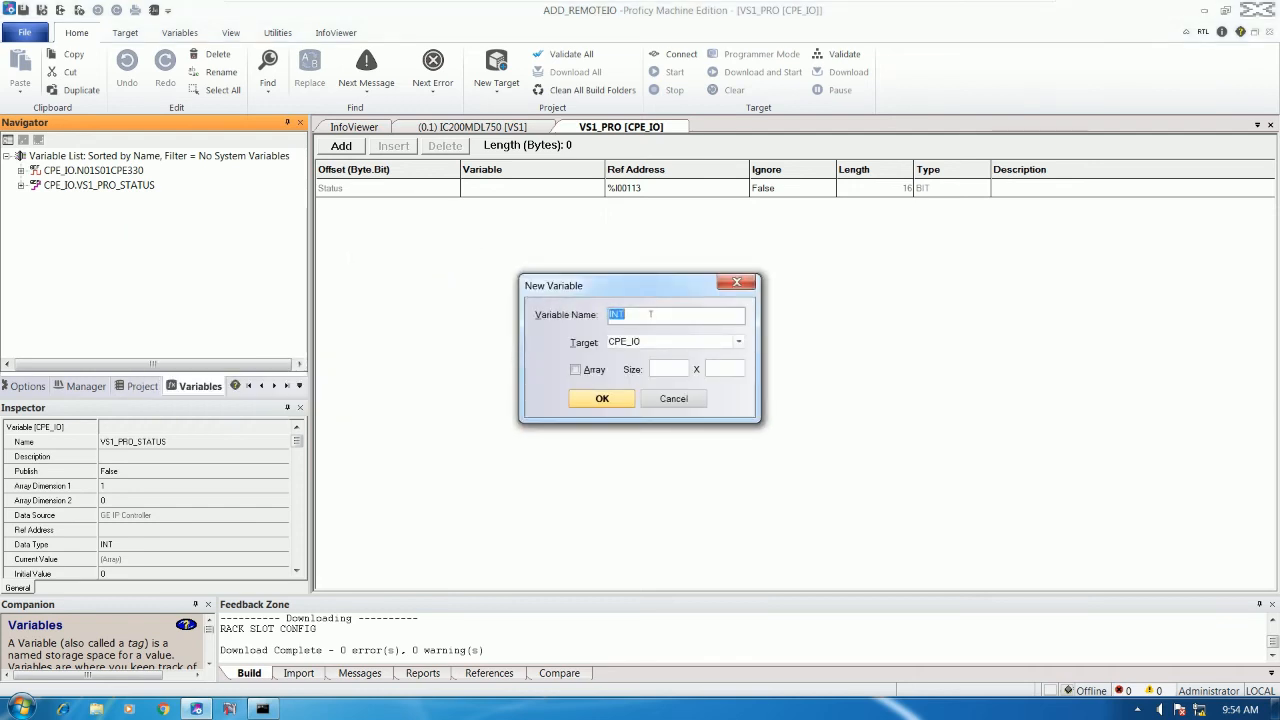
text(VS1_PRO_CMD)
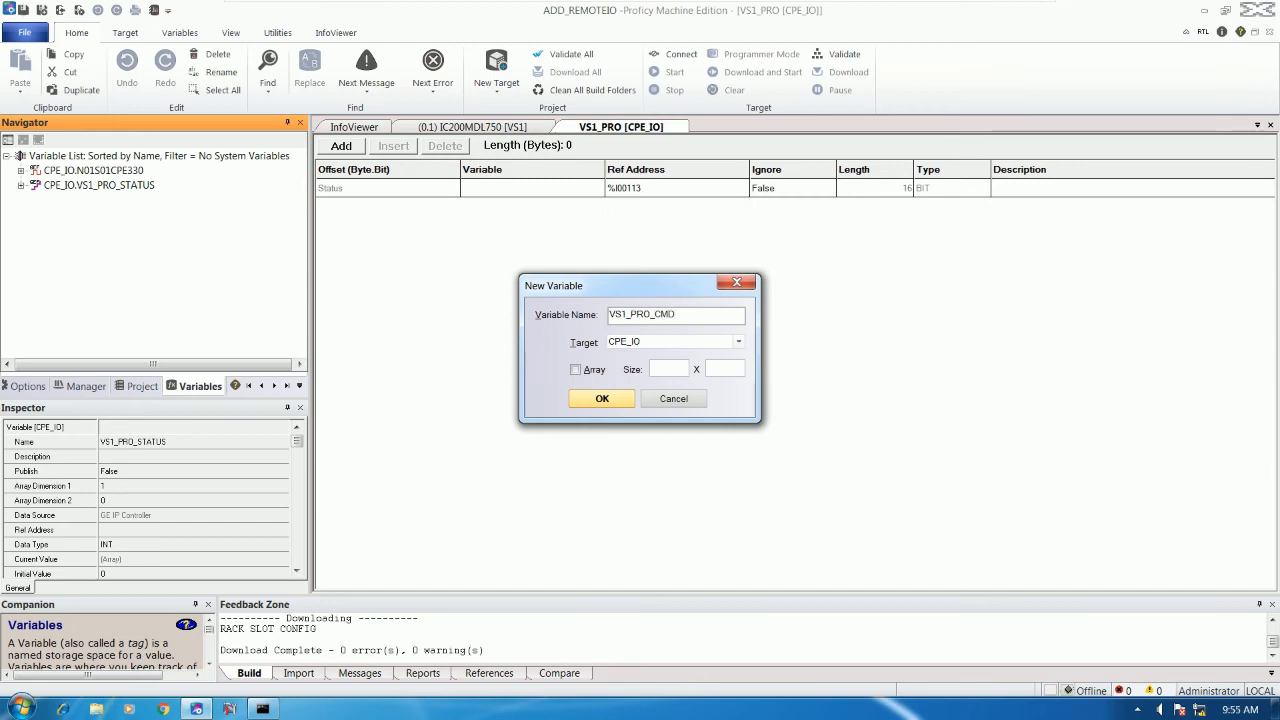
click(602, 398)
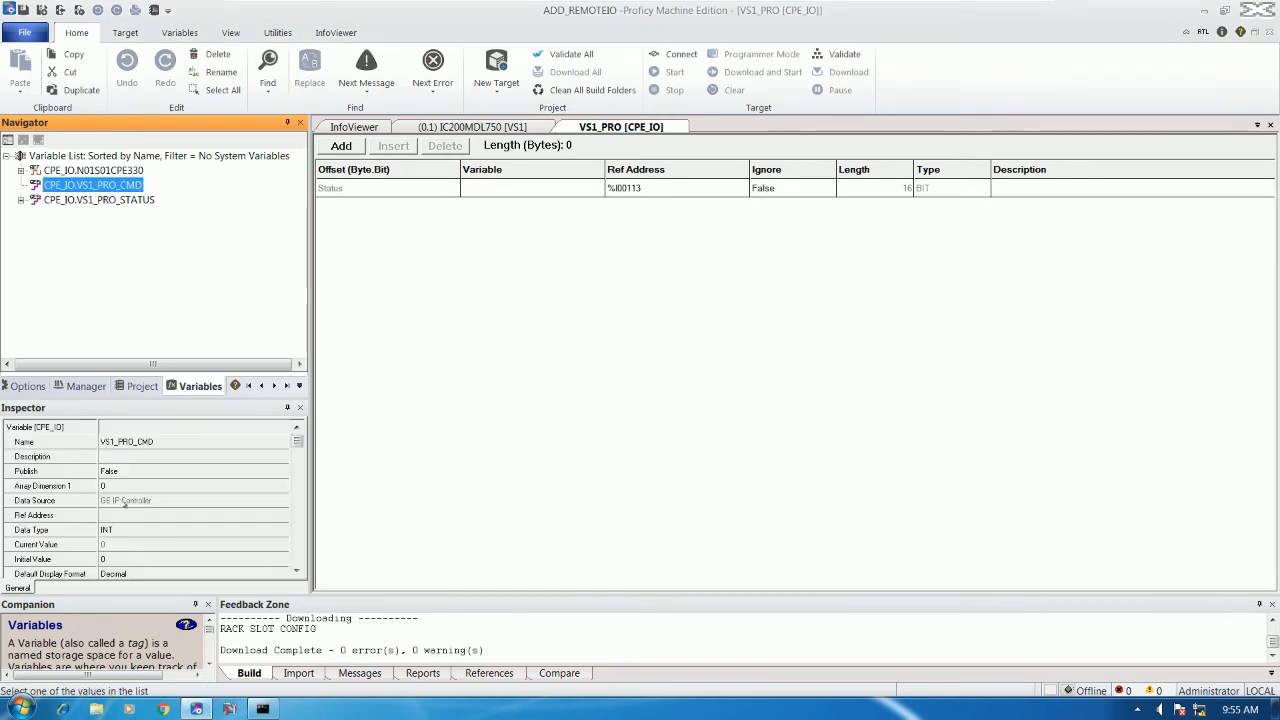
Set Array Dimension 1 of the VS1_PRO_CMD variable to 2
click(150, 485)
text(2)
key(Return)
click(208, 195)
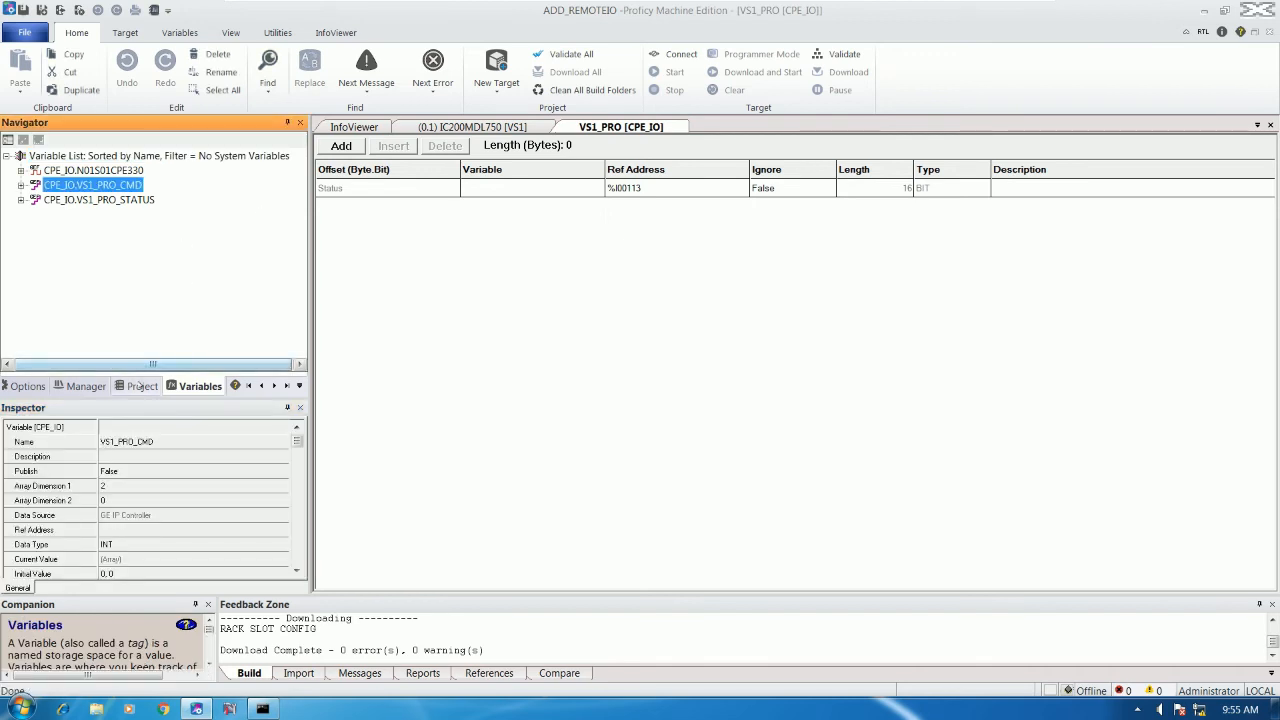
Return to the project tree and assign VS1_PRO_STATUS to the Status row of the VS1_PRO exchange
click(142, 386)
click(477, 188)
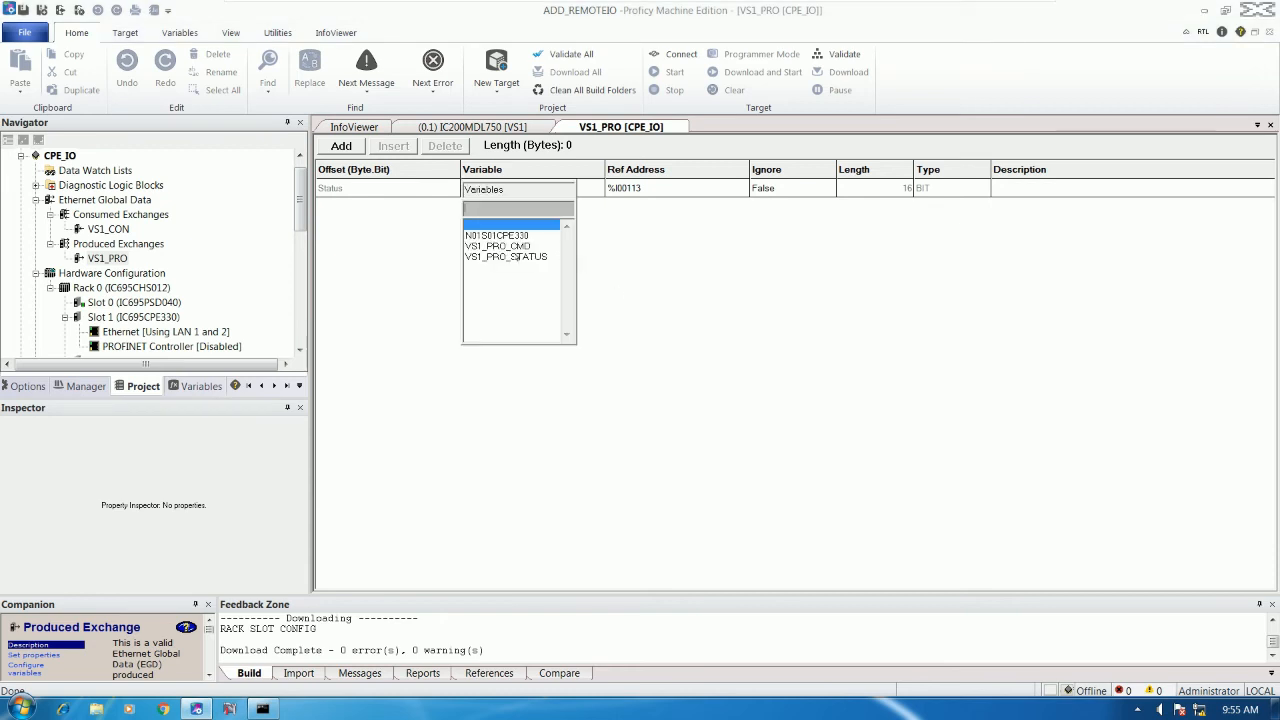
click(514, 256)
click(898, 194)
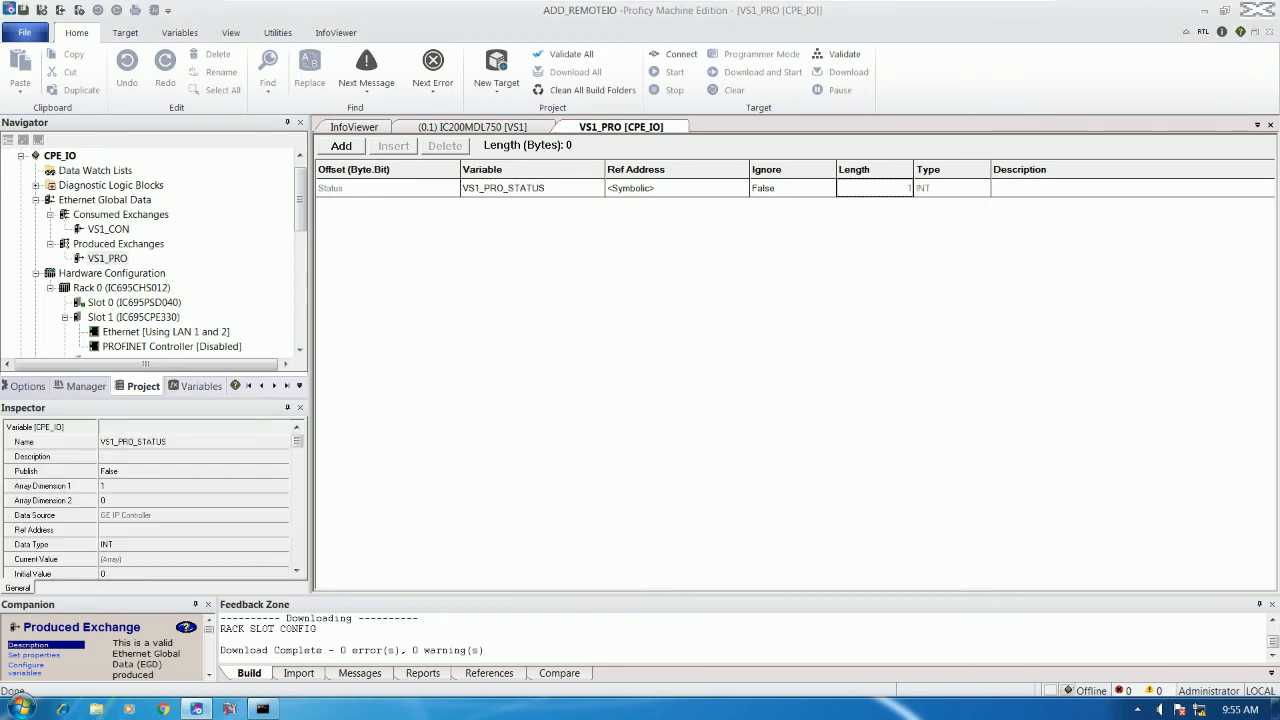
Add a data row to the VS1_PRO exchange and assign the VS1_PRO_CMD variable to it
click(341, 146)
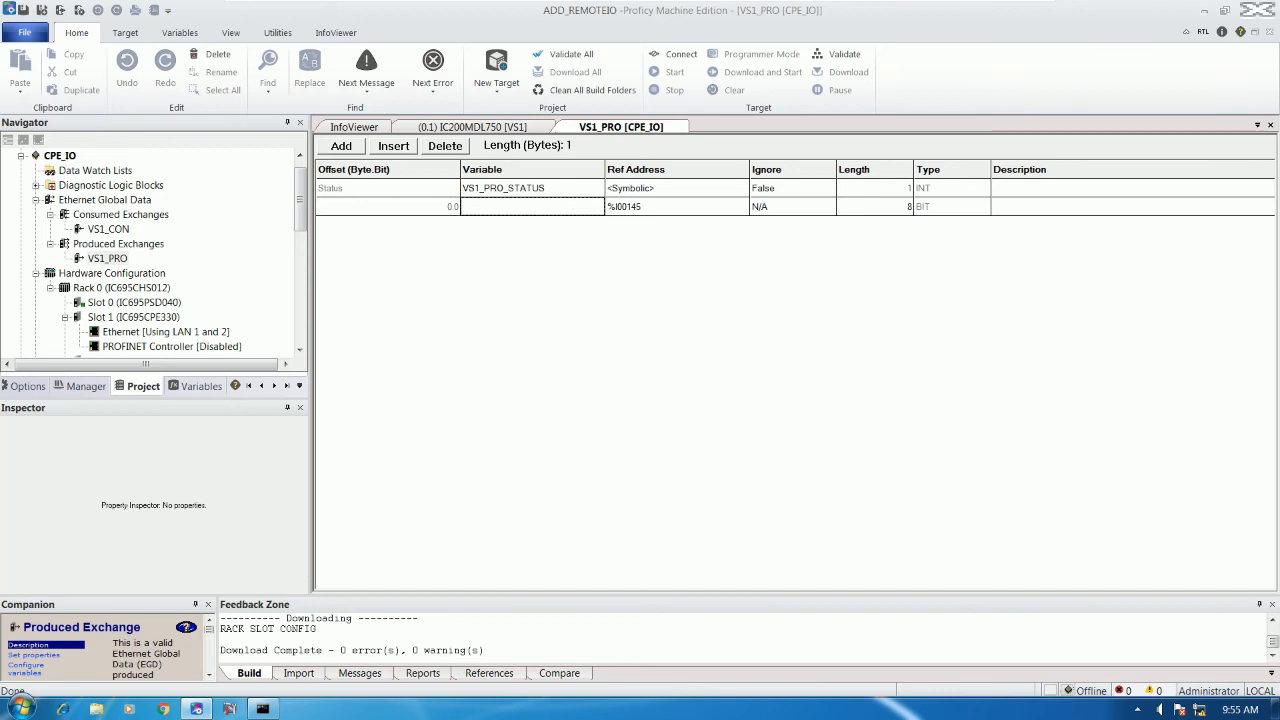
click(520, 207)
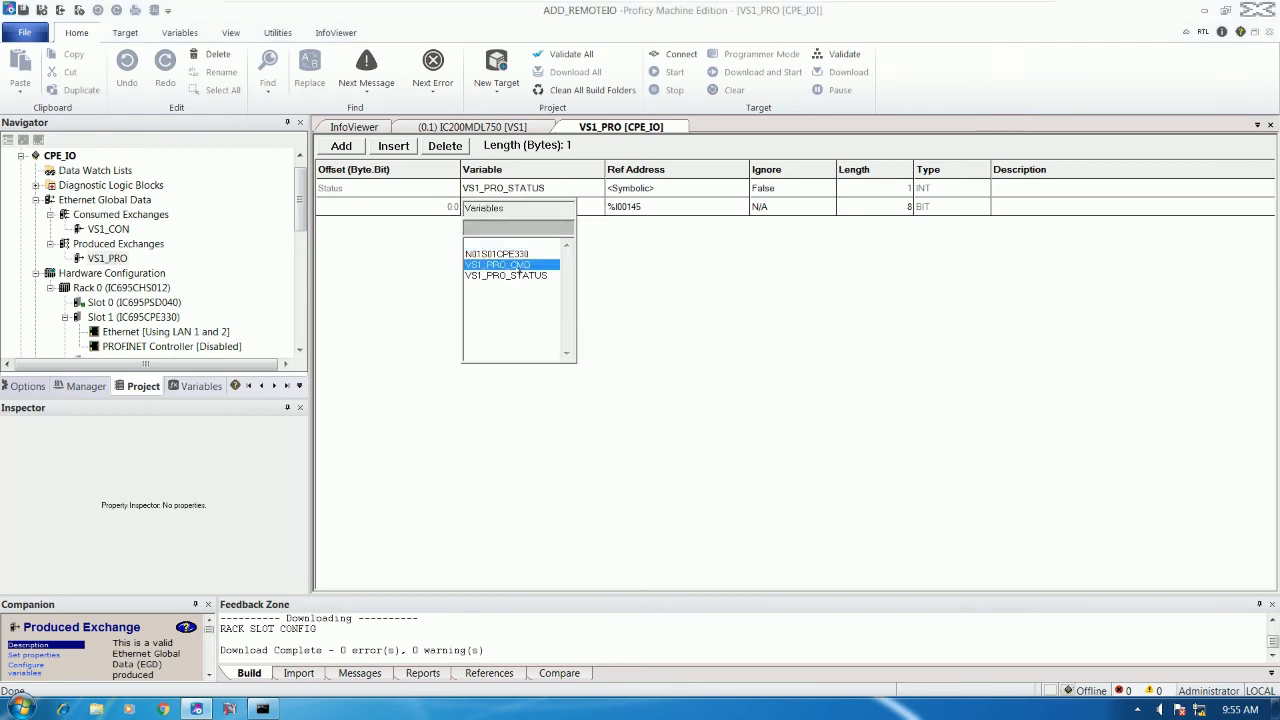
click(519, 265)
click(878, 210)
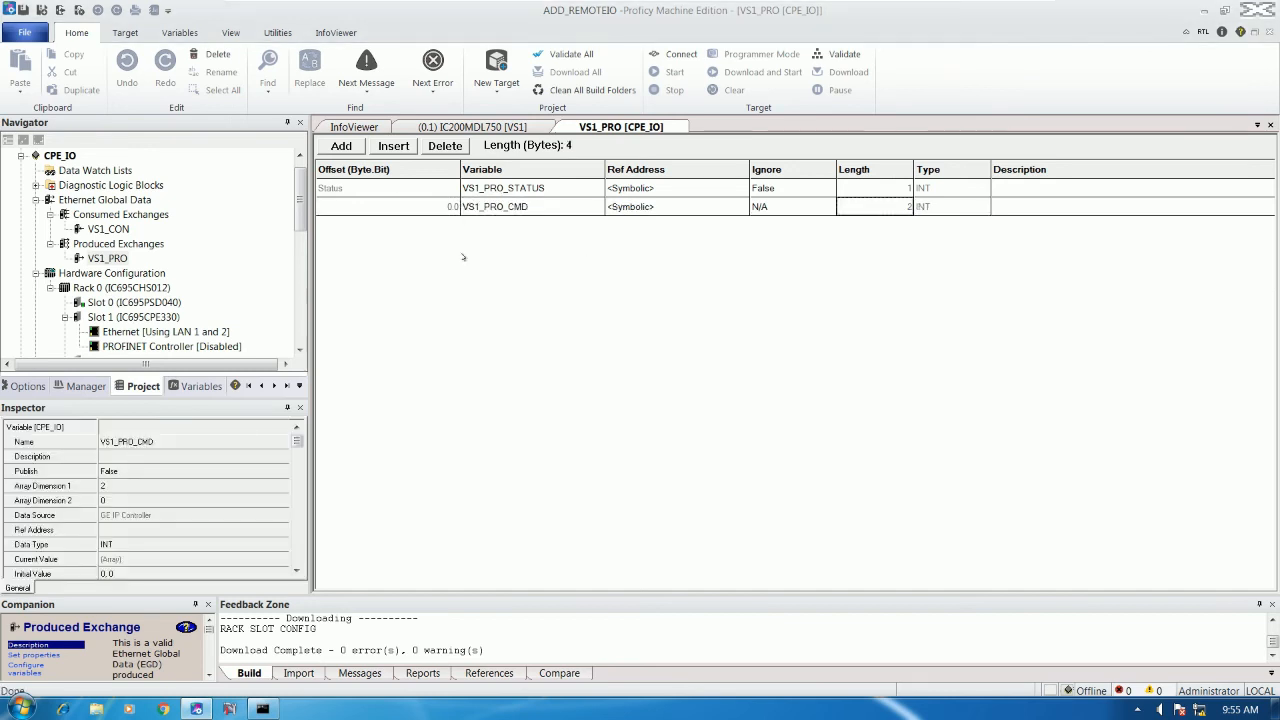
Check the VS1 output module's reference address, then add a VS1_PRO data row addressed to Discrete Output index 1 (%Q00001)
scroll(136, 333, down, 10)
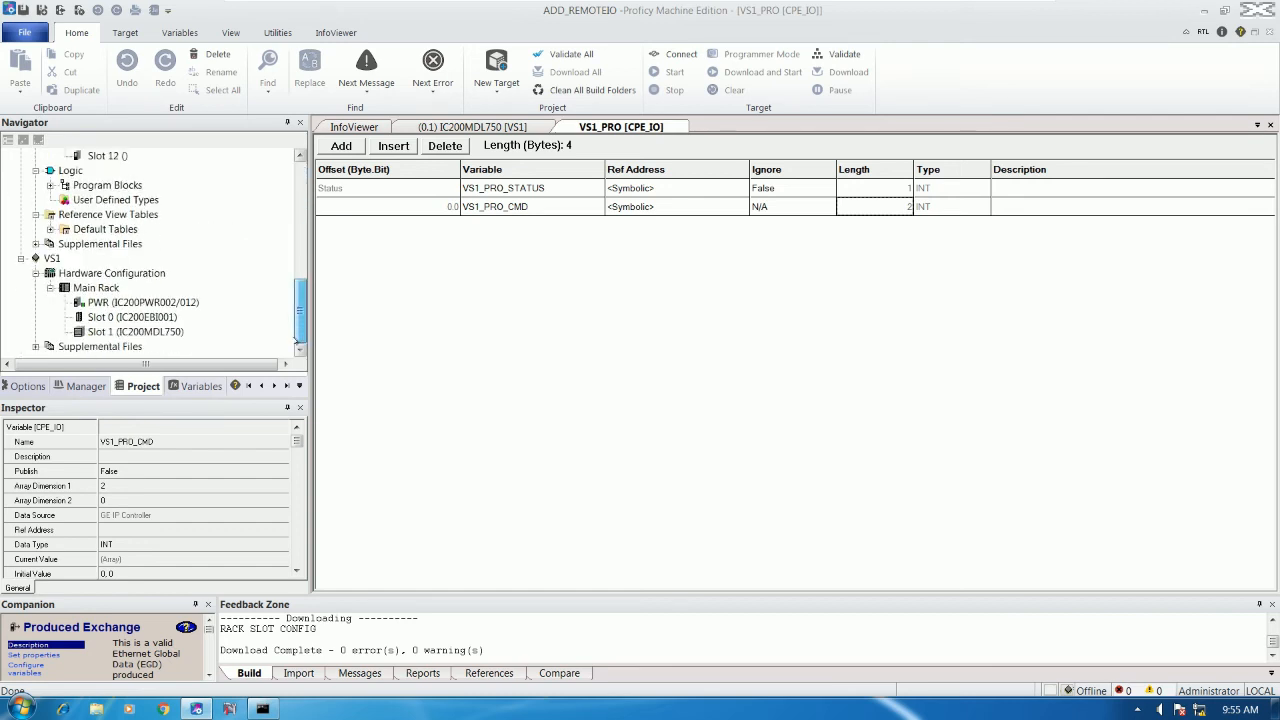
click(136, 333)
drag(298, 324, 299, 190)
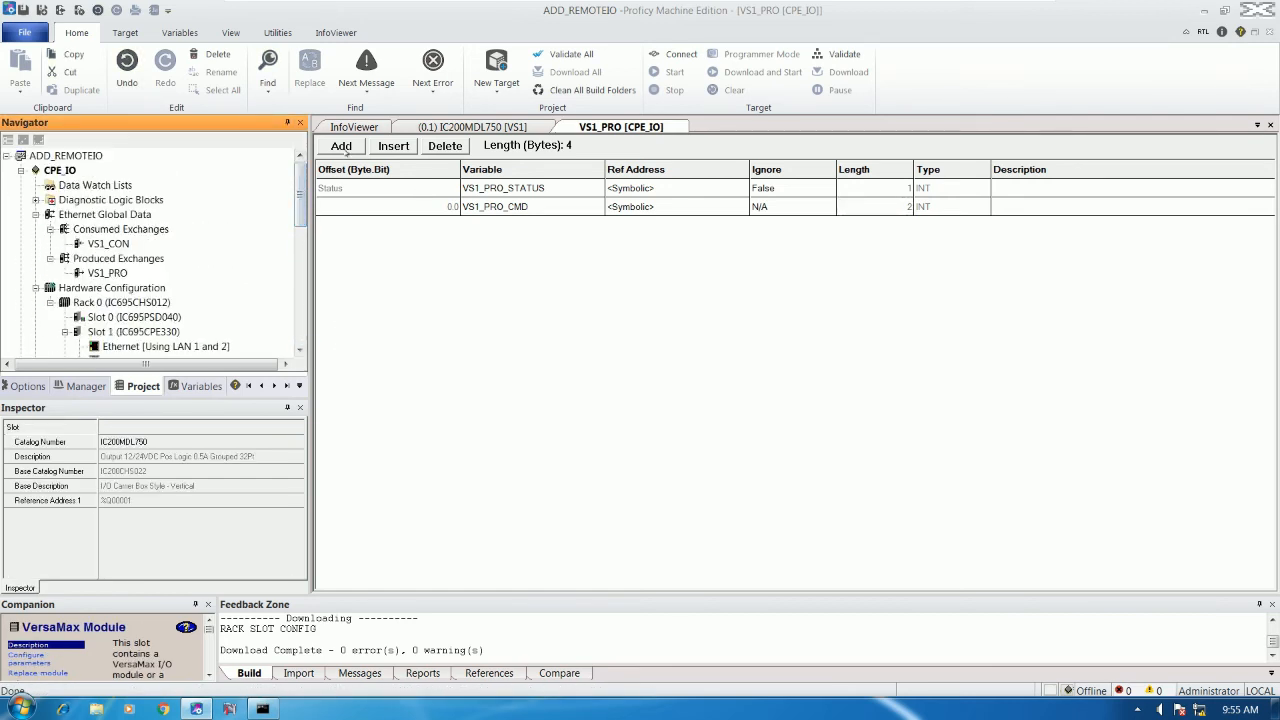
click(341, 146)
double_click(620, 226)
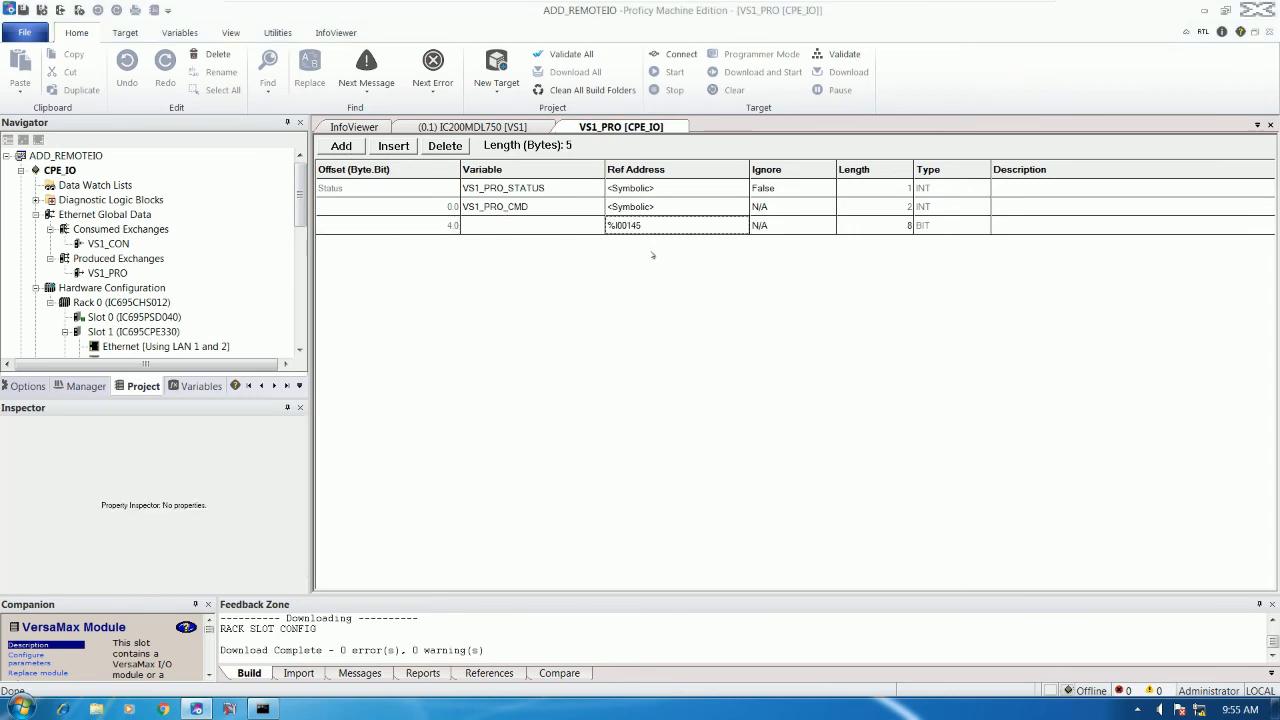
click(649, 305)
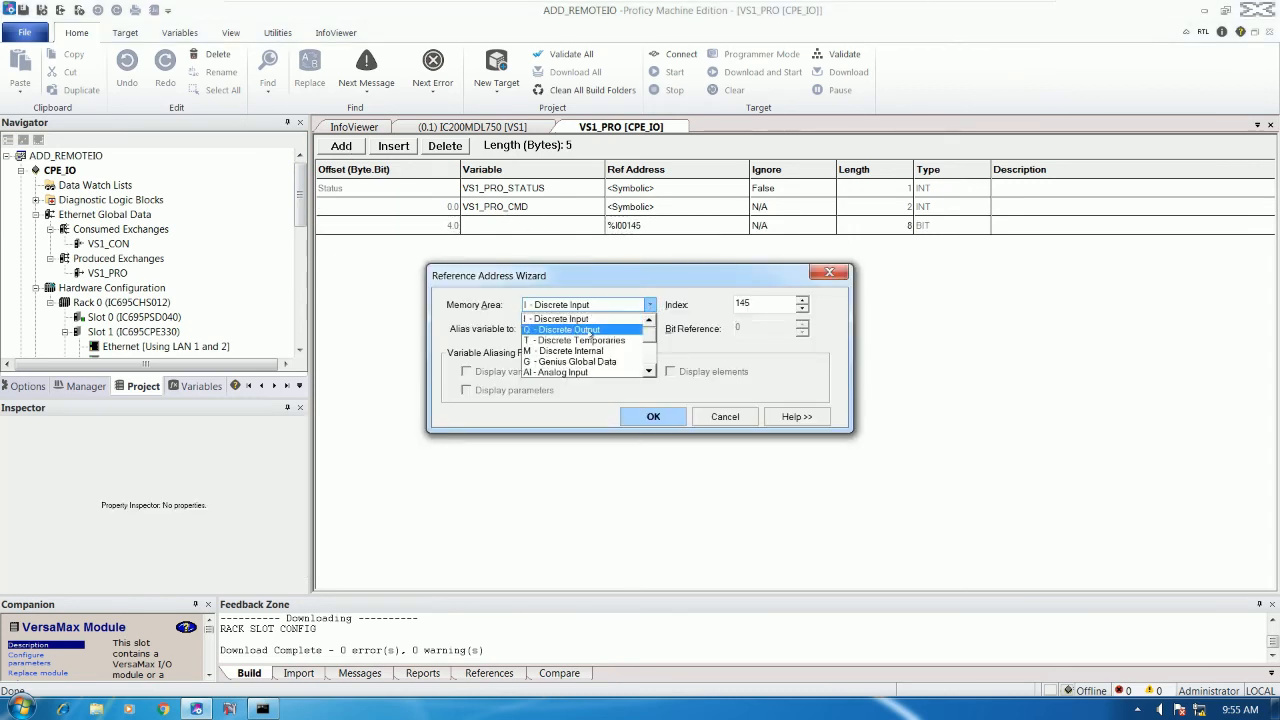
click(562, 329)
key(Tab)
text(1)
click(655, 416)
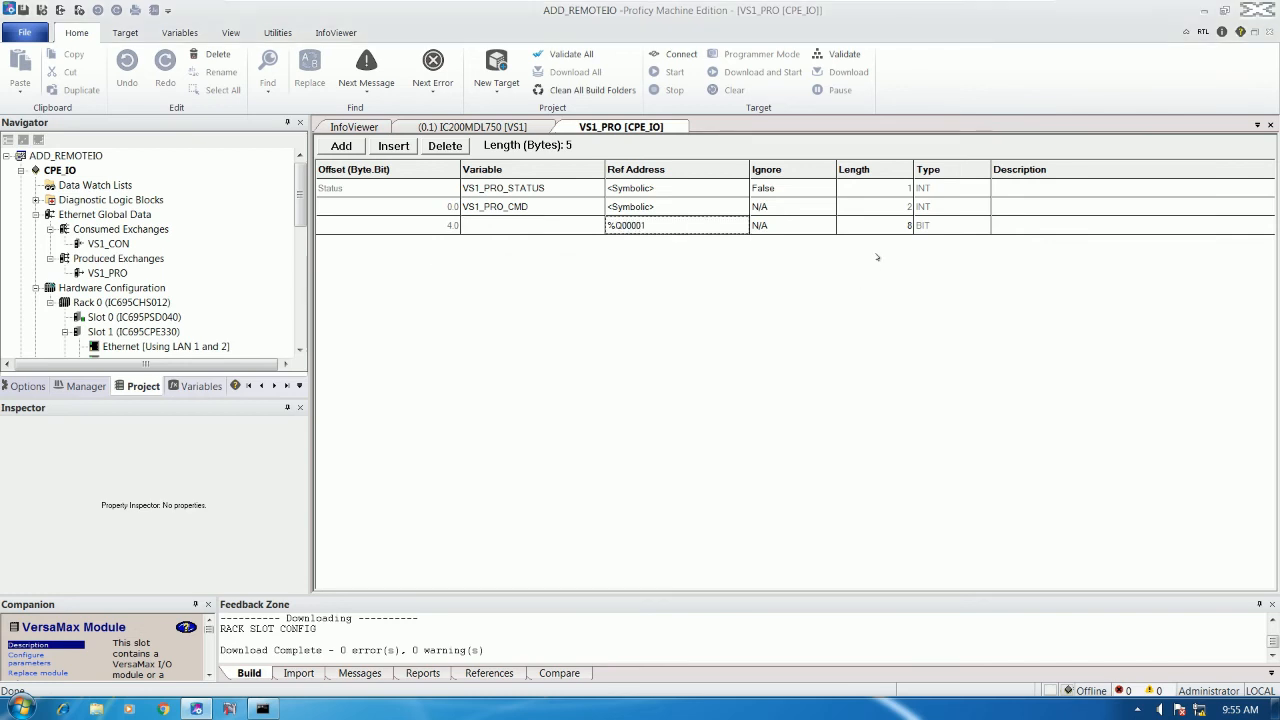
Set the length of the %Q00001 row in the VS1_PRO exchange to 32 bits
click(893, 226)
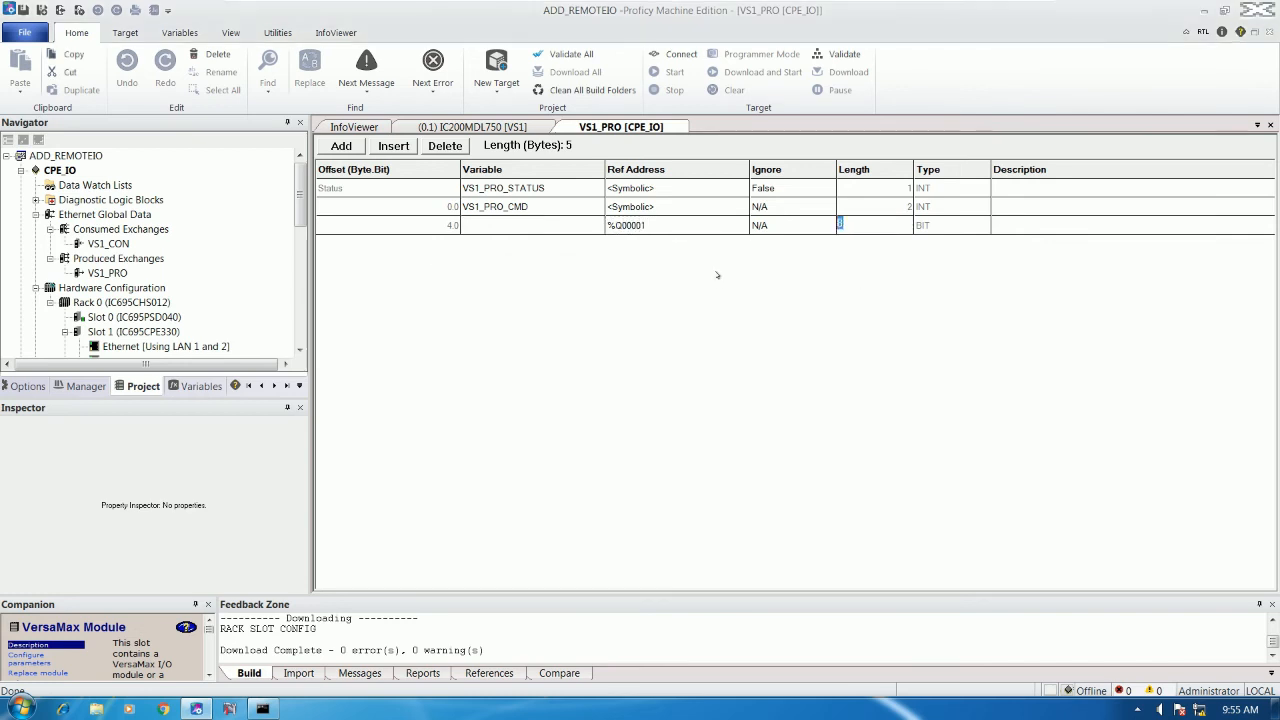
text(32)
key(Return)
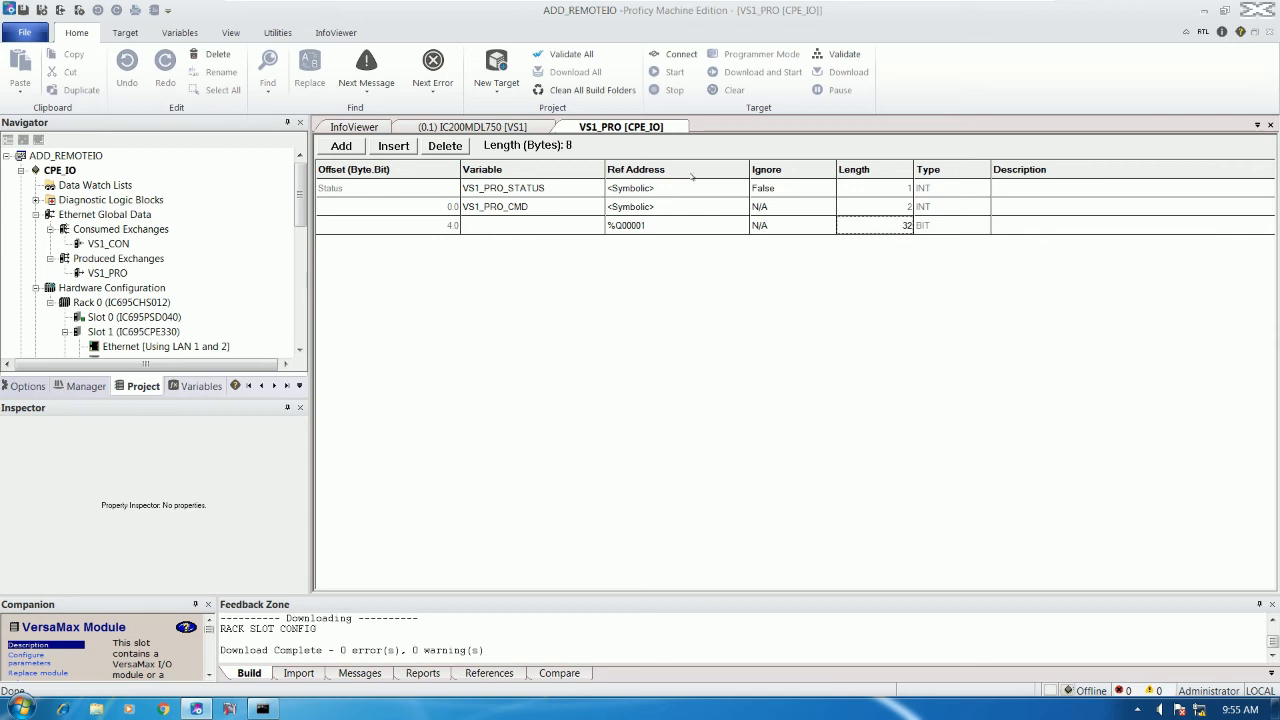
click(660, 226)
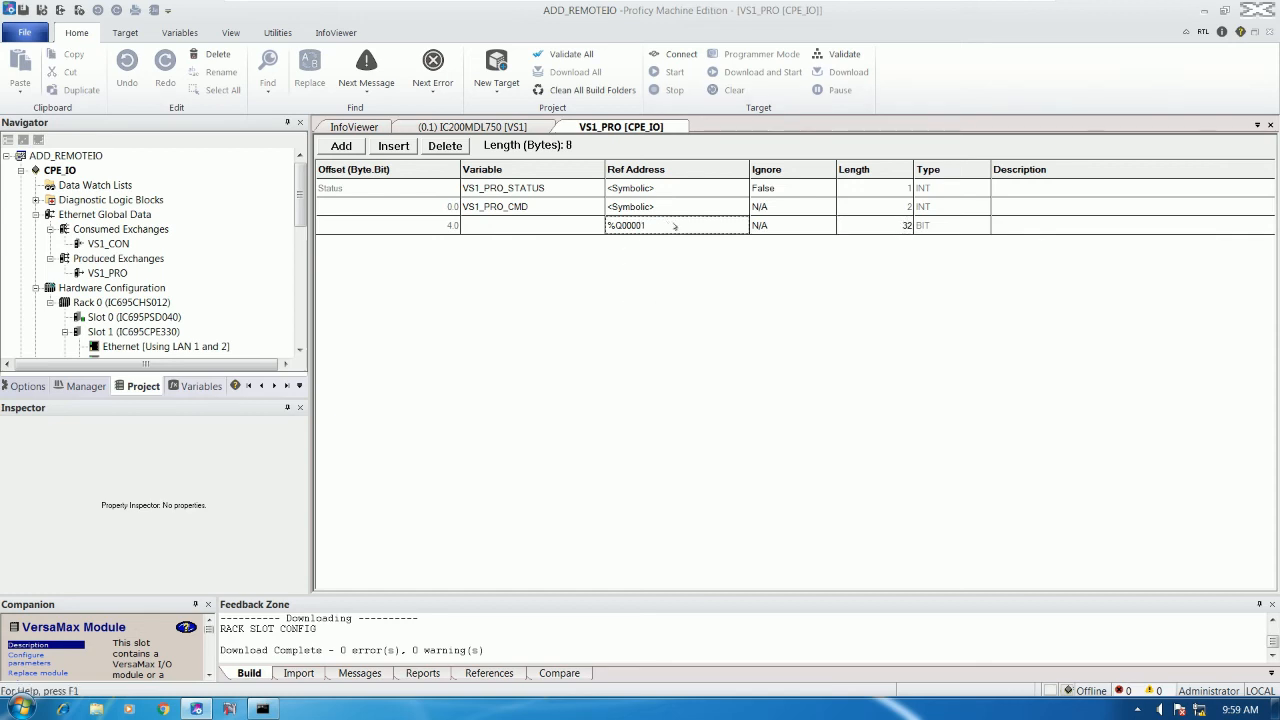
click(886, 227)
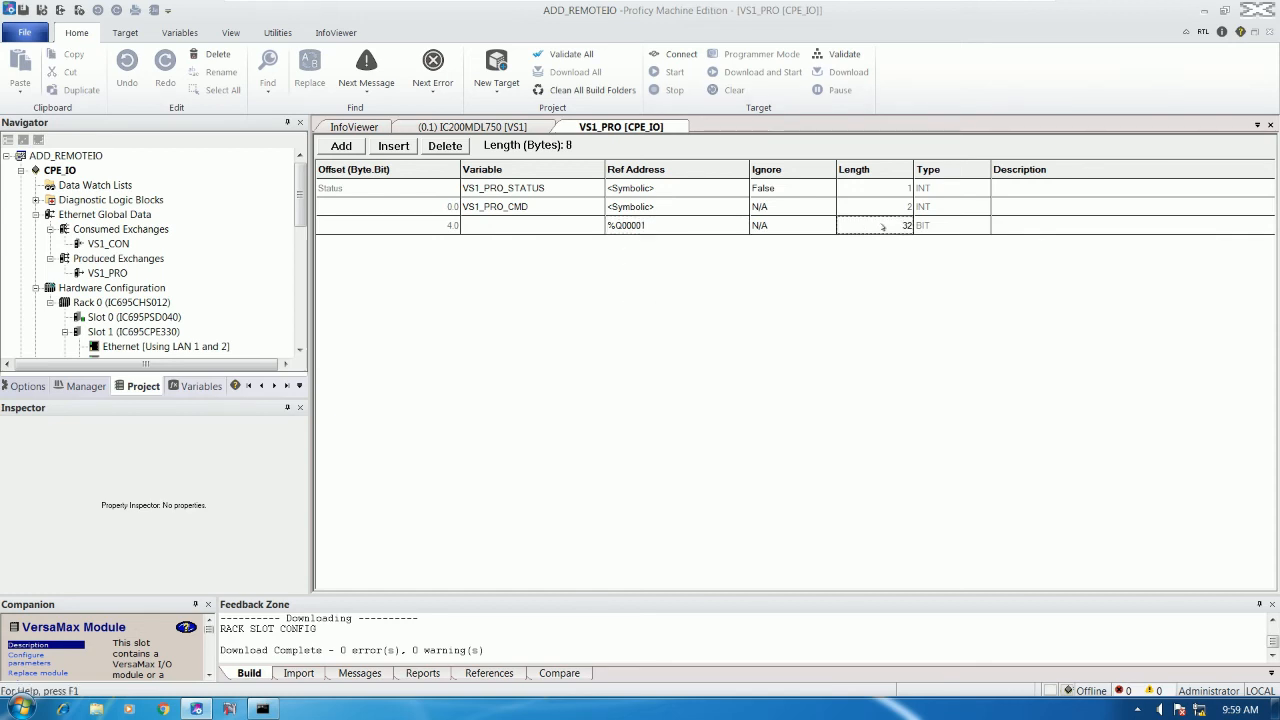
click(645, 228)
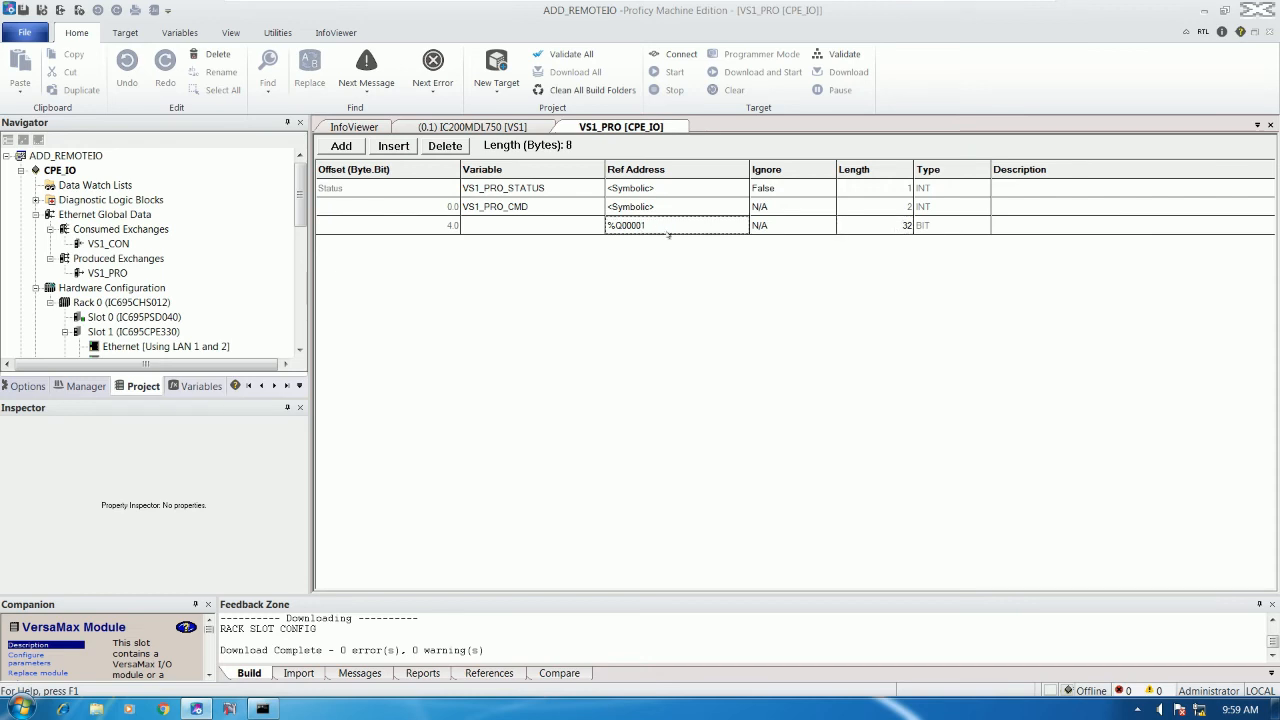
mouse_move(304, 208)
mouse_down()
mouse_move(305, 228)
mouse_move(306, 209)
mouse_up()
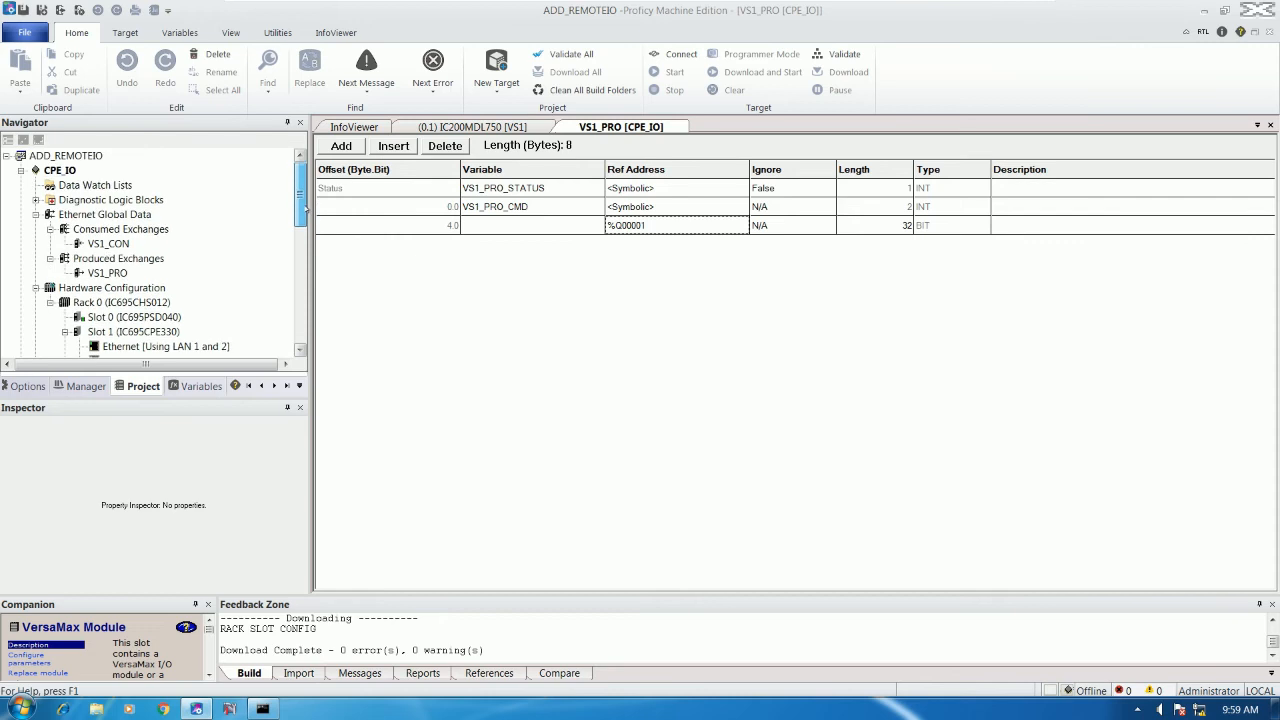
click(108, 243)
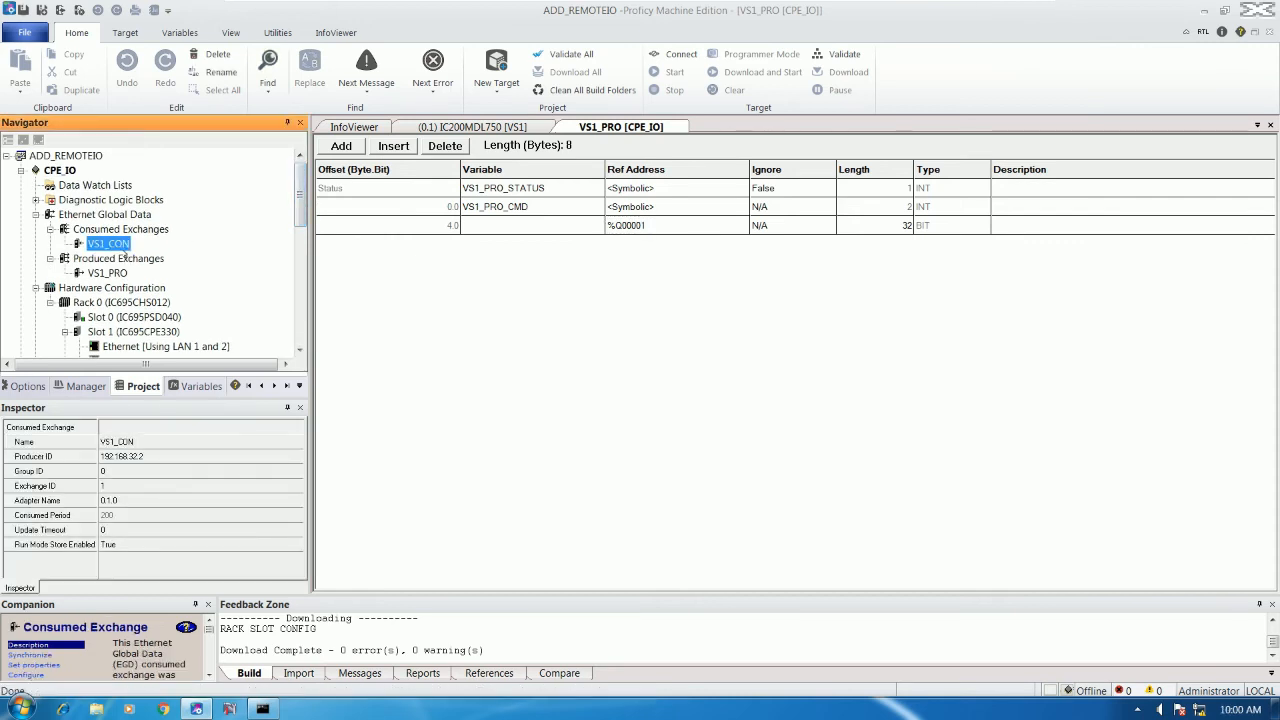
Create an INT variable named VS1_CON_STATUS for the CPE_IO target
click(195, 386)
right_click(125, 254)
mouse_move(208, 263)
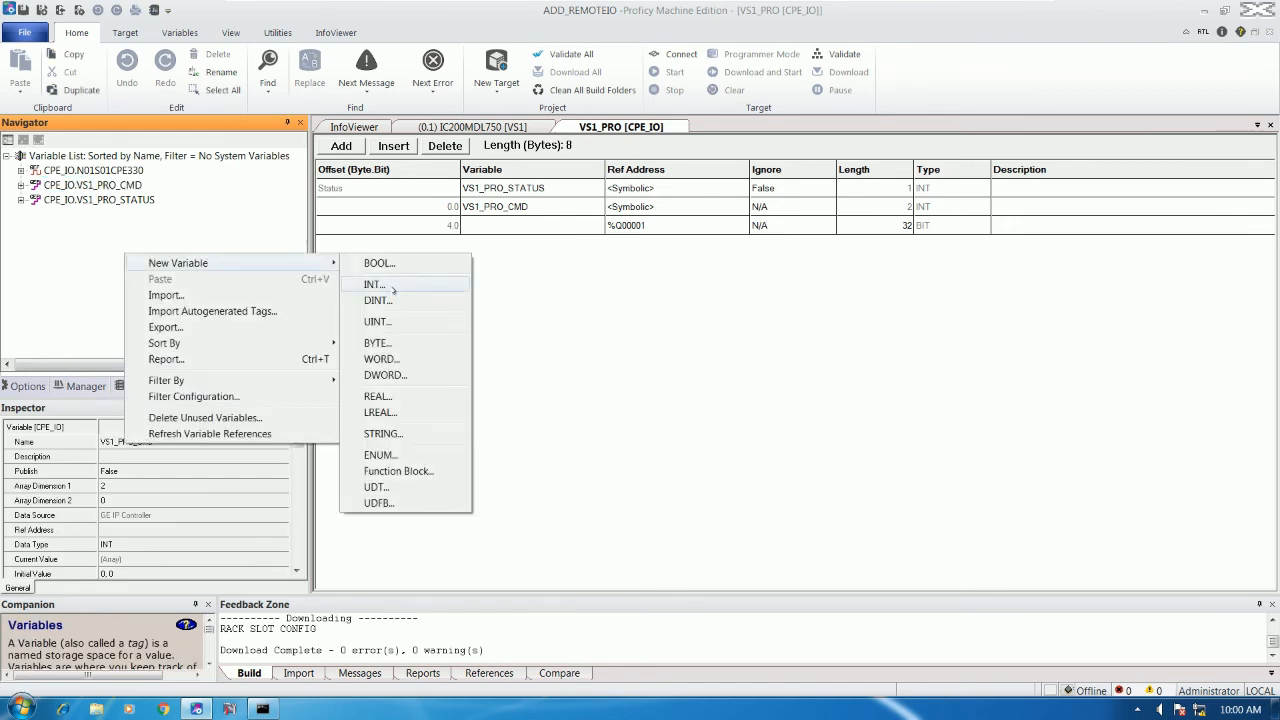
click(376, 284)
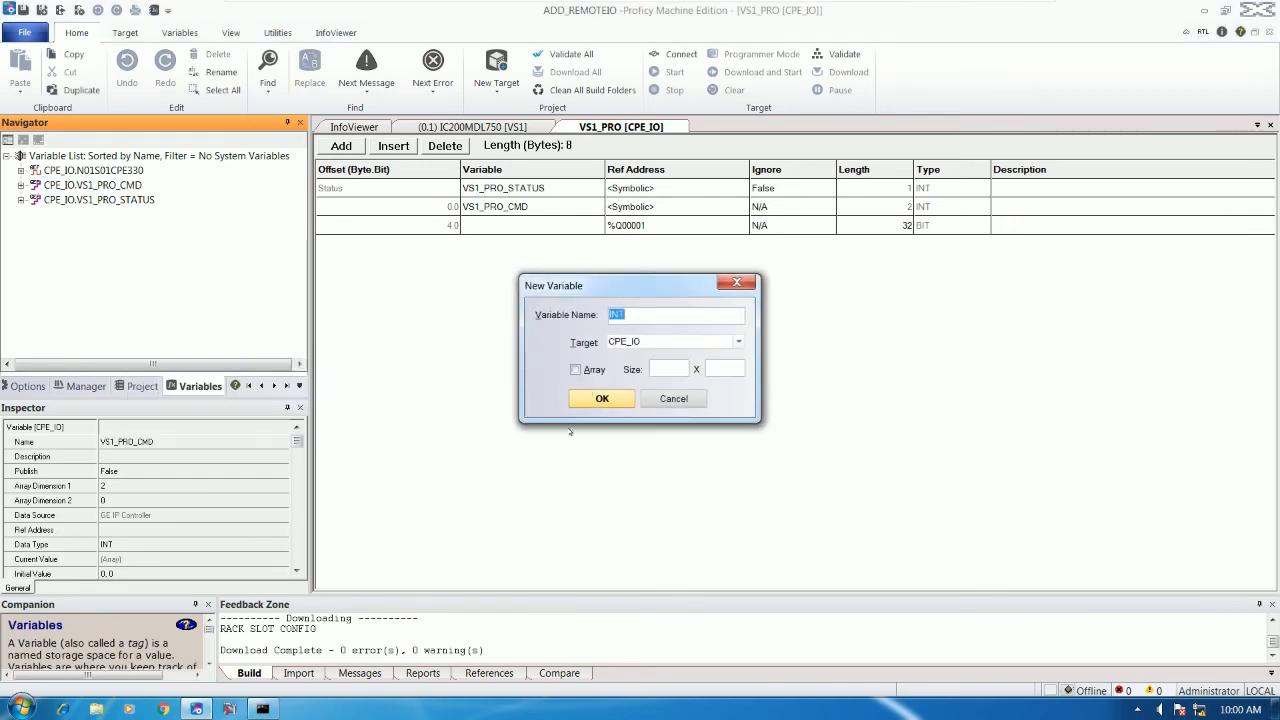
text(VS1_CON_STATUS)
key(Return)
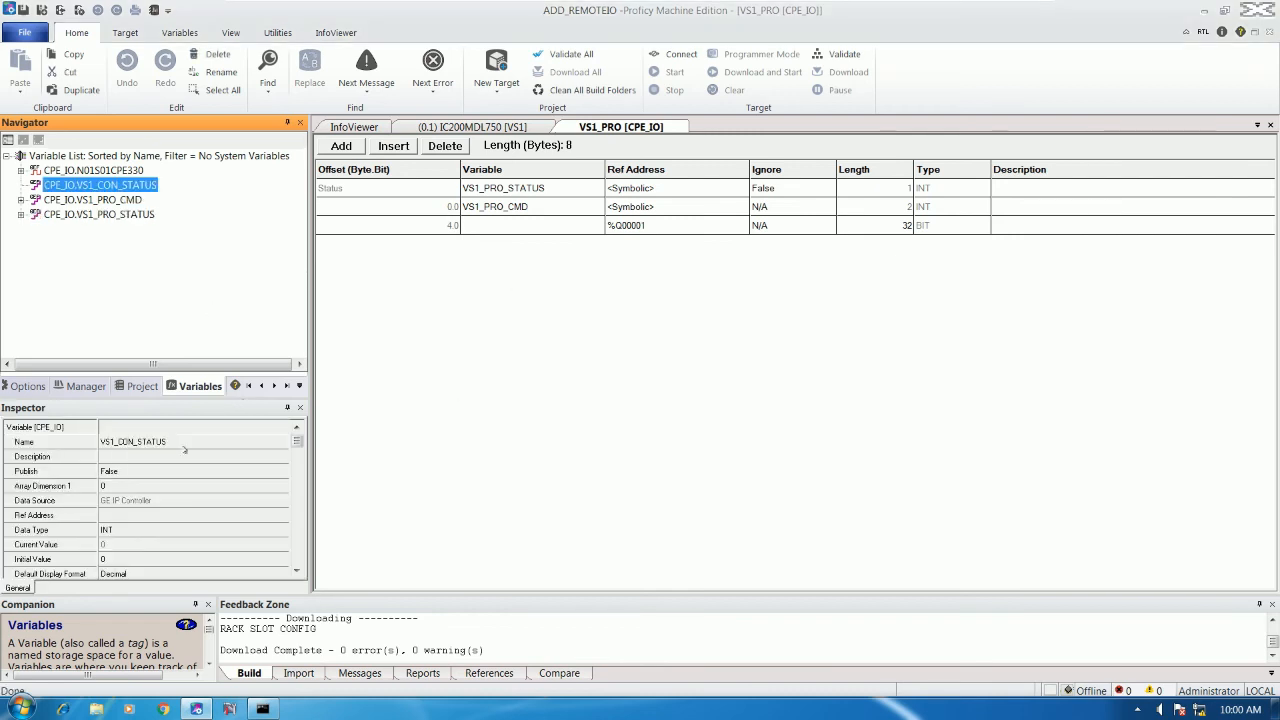
Set Array Dimension 1 of the VS1_CON_STATUS variable to 1
click(128, 486)
text(1)
key(Return)
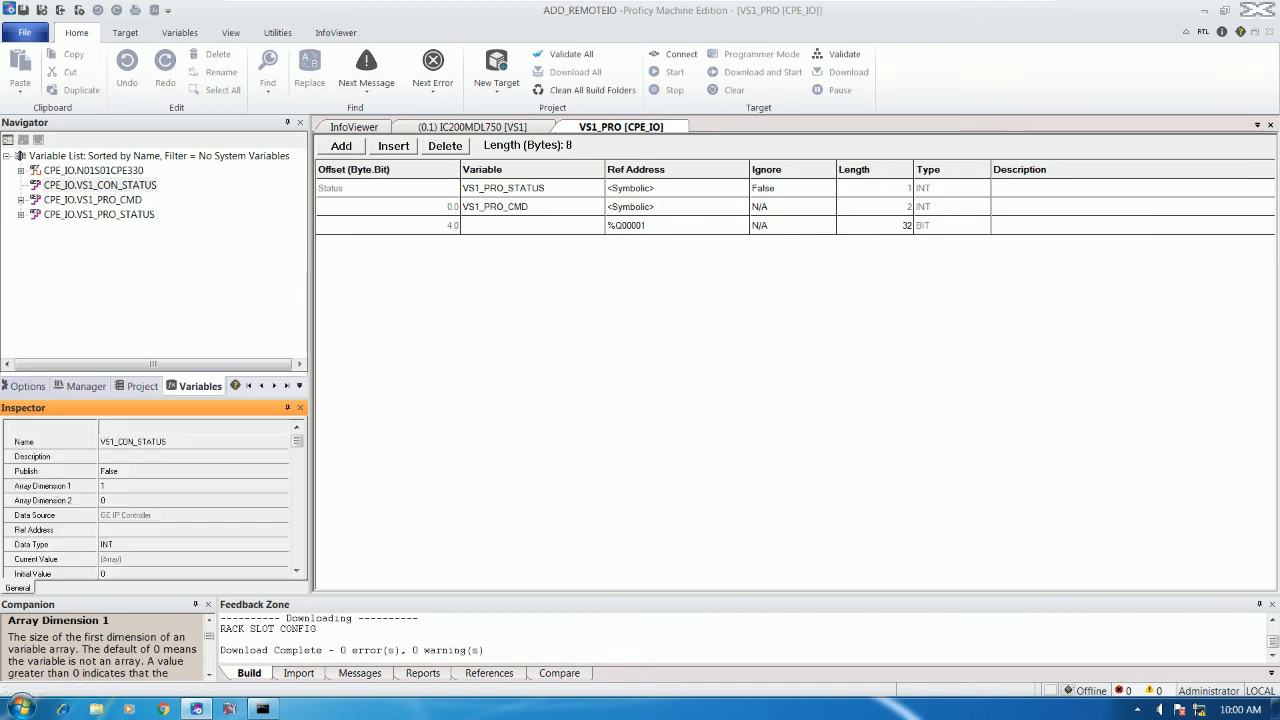
Create an INT variable named VS1_CON_CMD for the CPE_IO target
right_click(162, 275)
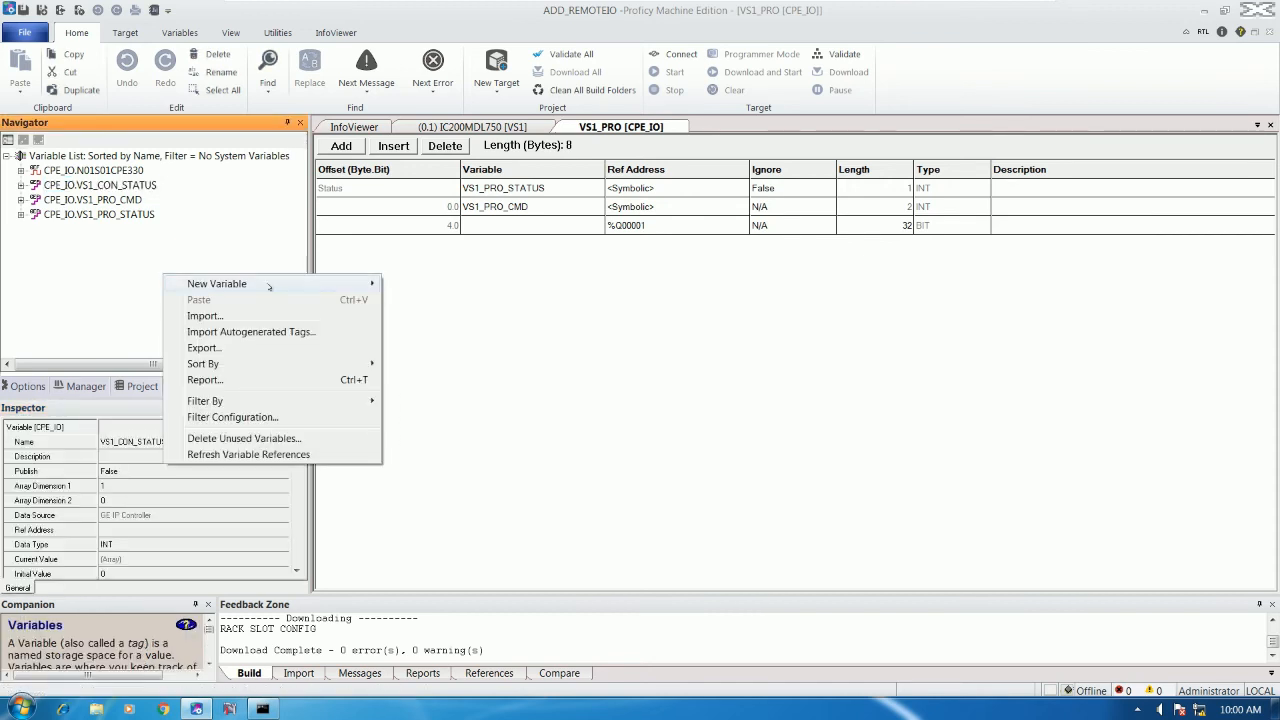
mouse_move(269, 287)
click(432, 305)
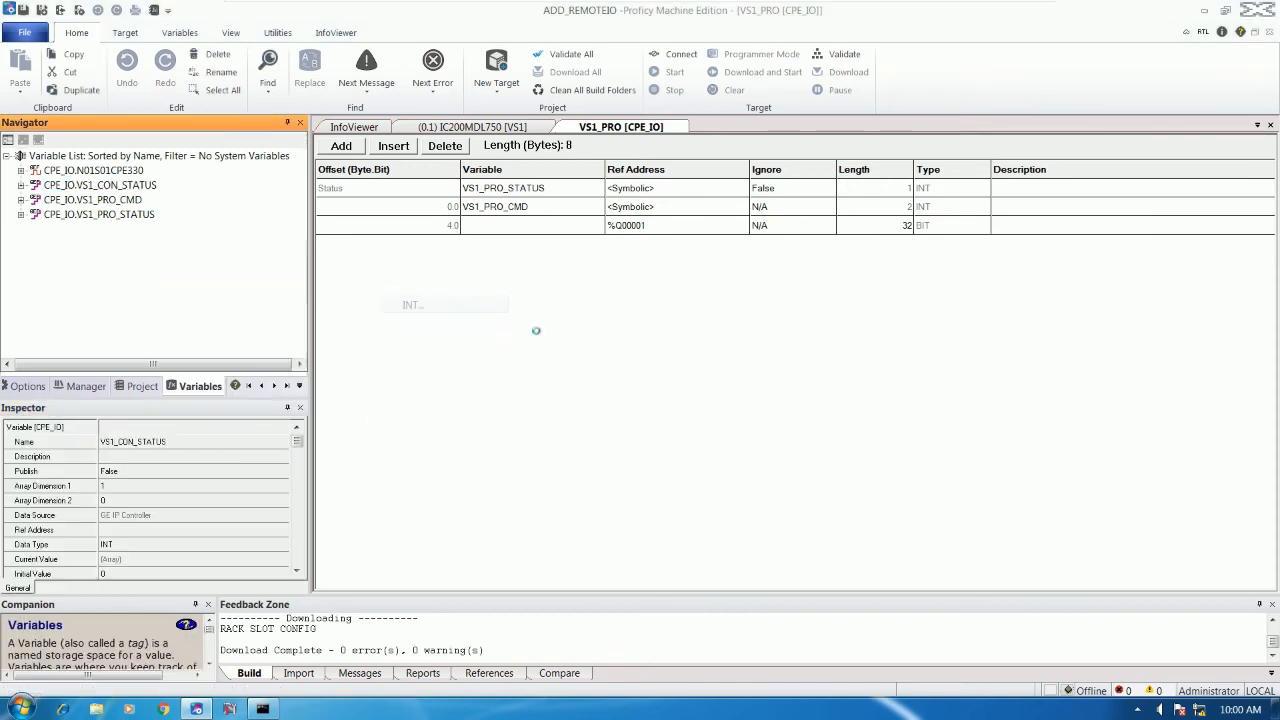
text(VS1_)
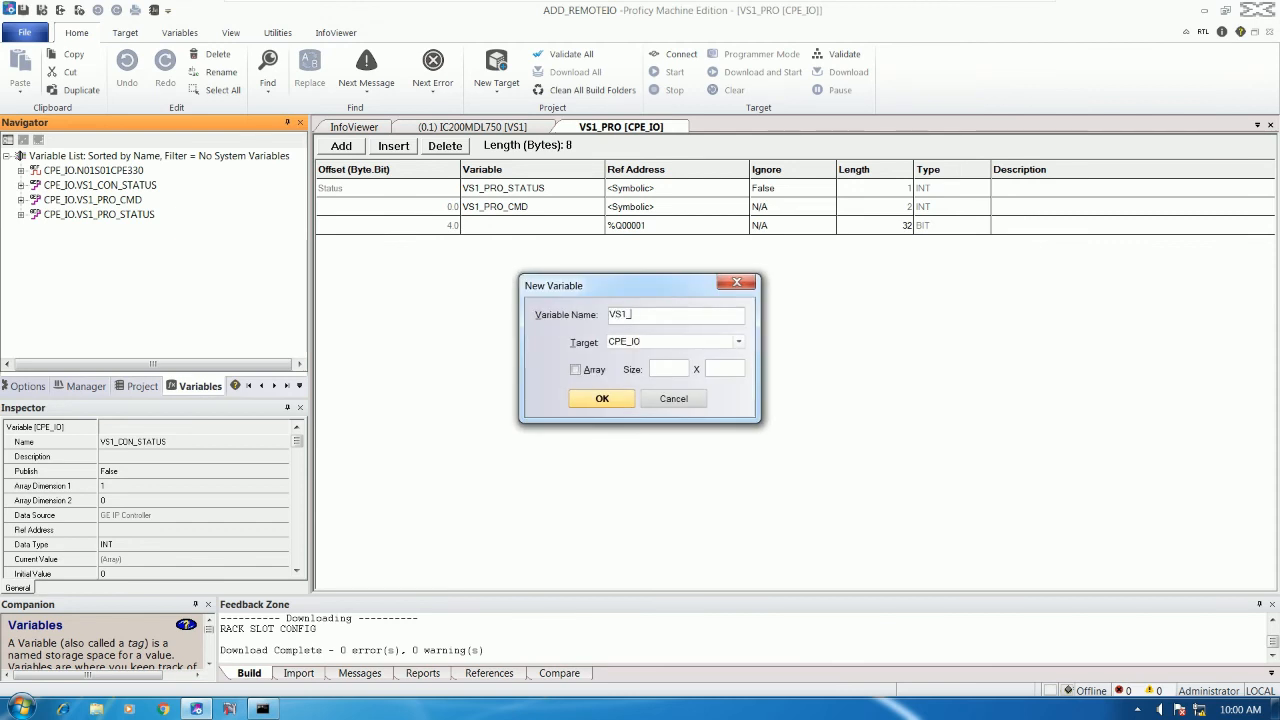
text(CON_CMD)
key(Return)
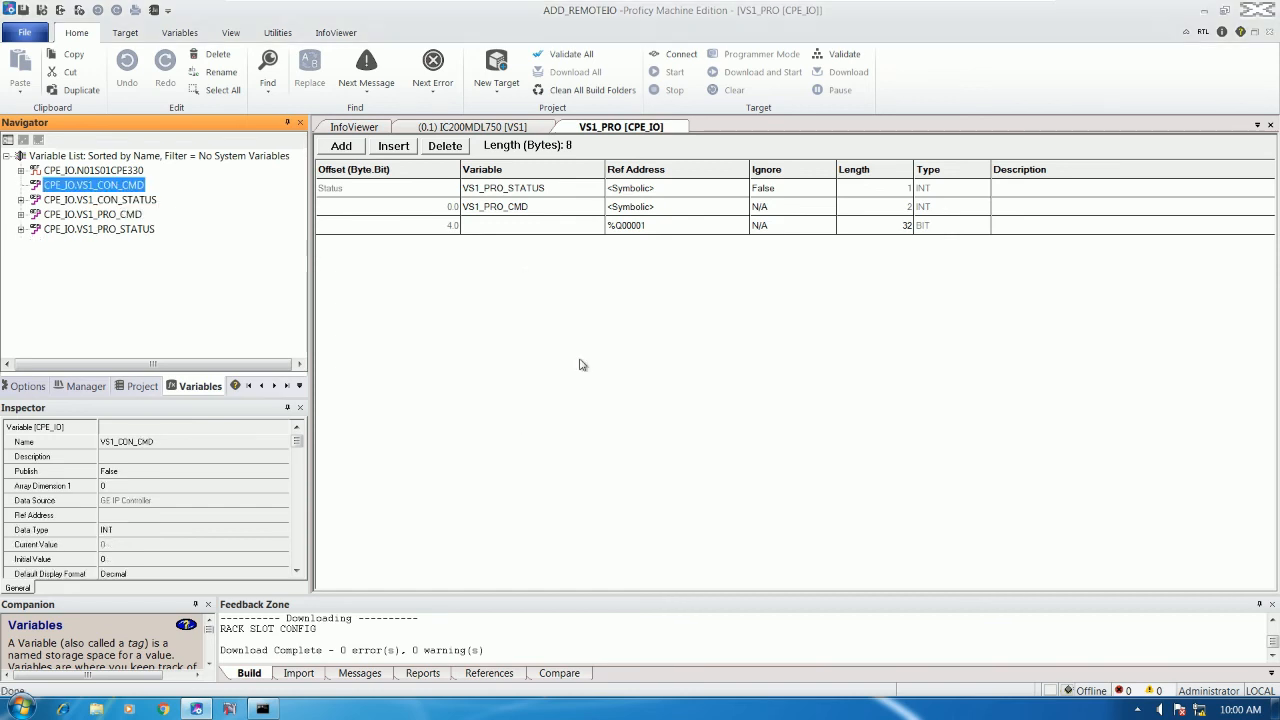
Set Array Dimension 1 of the VS1_CON_CMD variable to 2
click(122, 488)
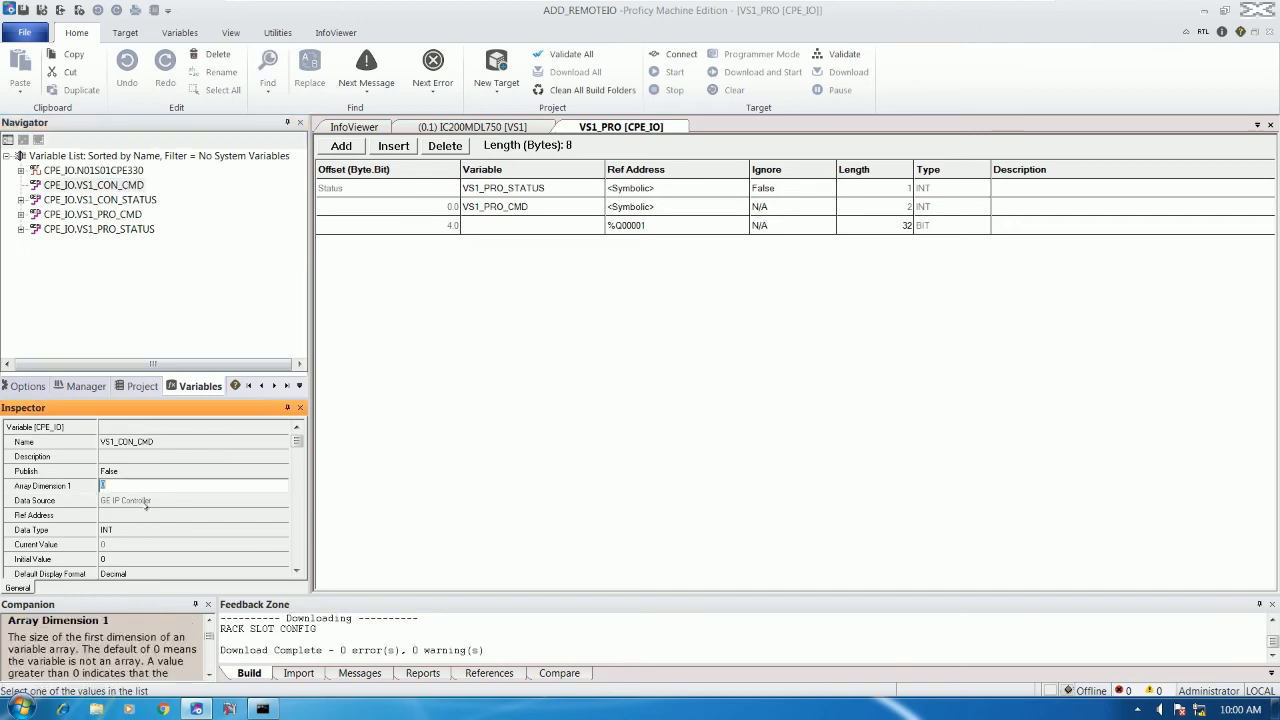
text(2)
key(Return)
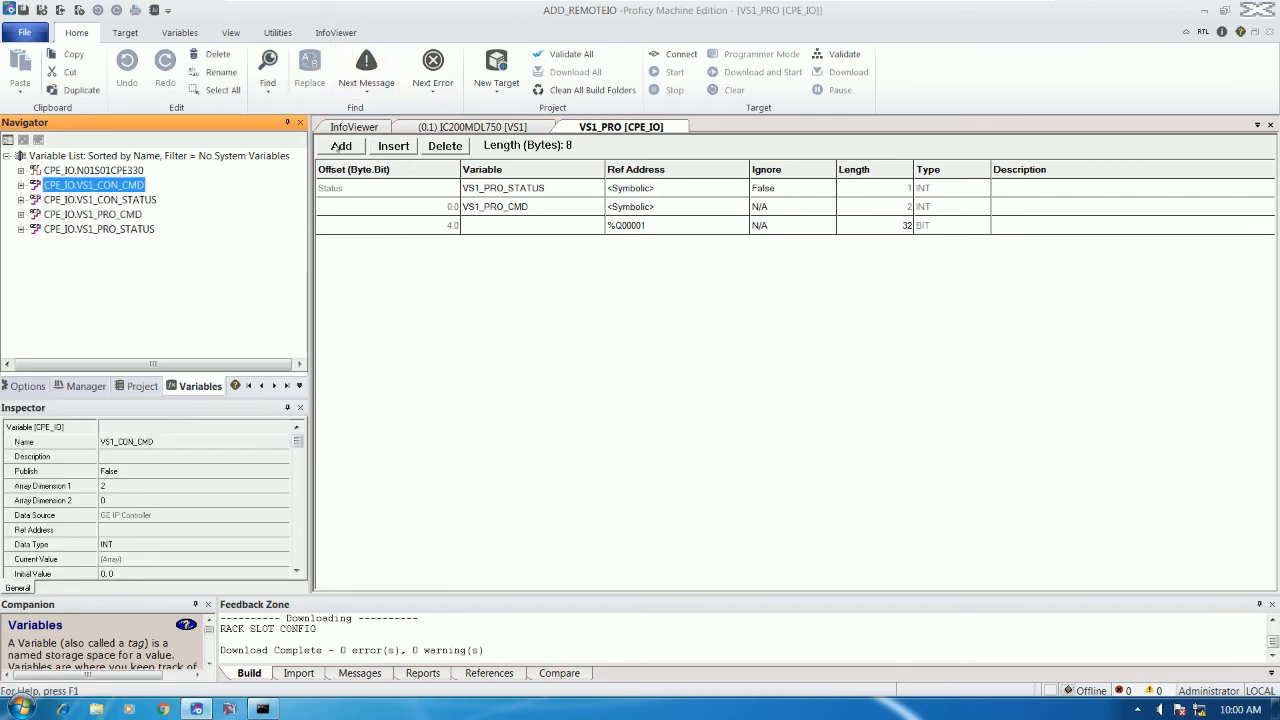
Open the VS1_CON consumed exchange from the project tree and assign VS1_CON_STATUS to its Status row
click(140, 386)
click(112, 288)
double_click(109, 245)
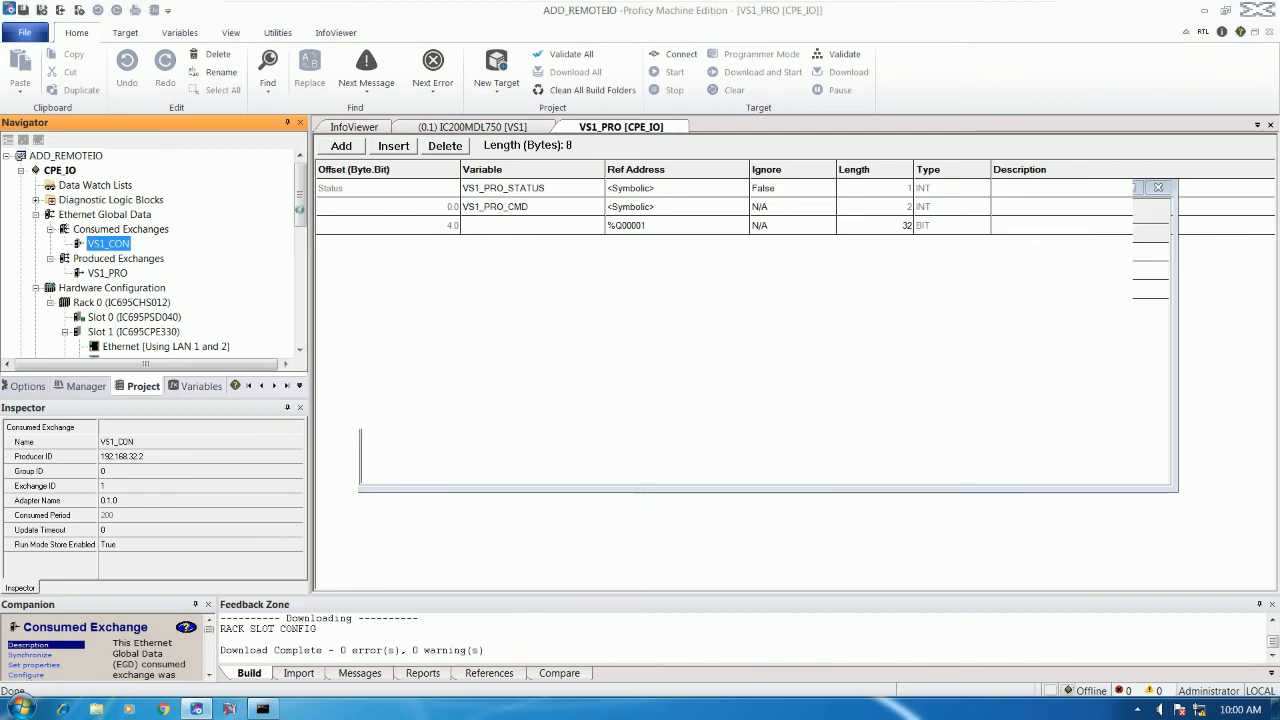
click(534, 204)
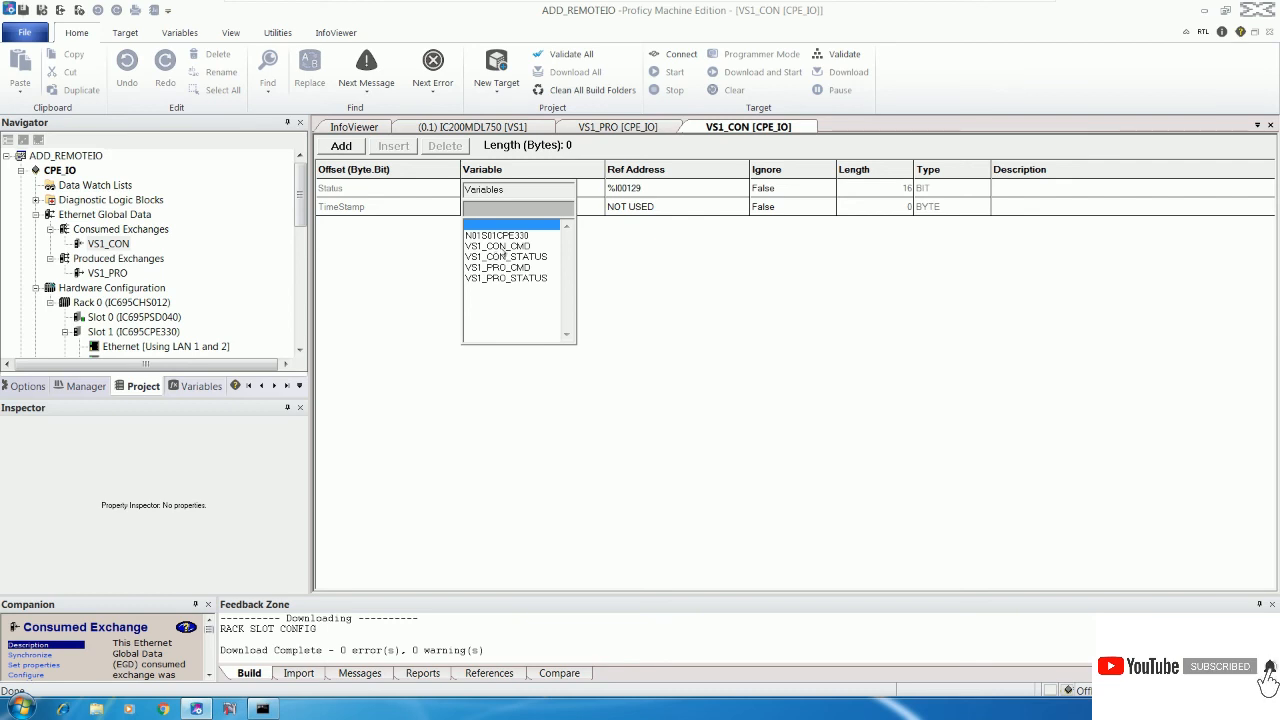
click(506, 257)
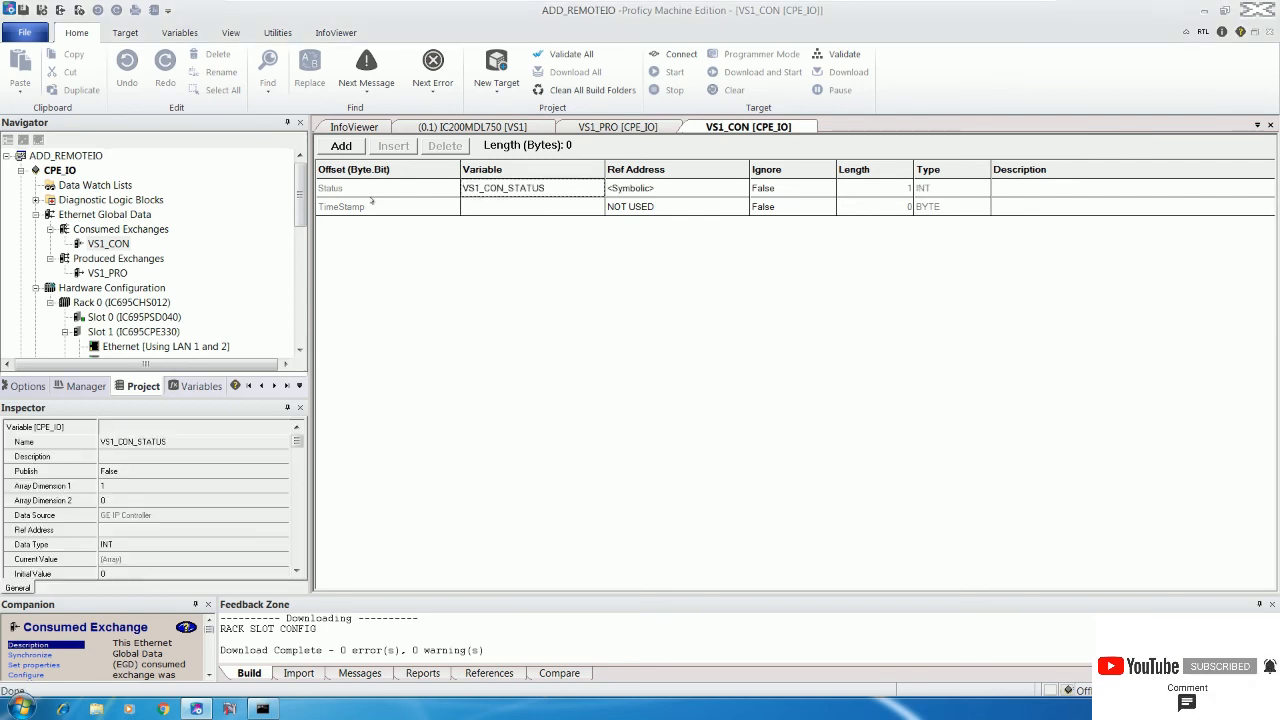
Add a data row to the VS1_CON exchange with the VS1_CON_CMD variable, and save the project
click(341, 146)
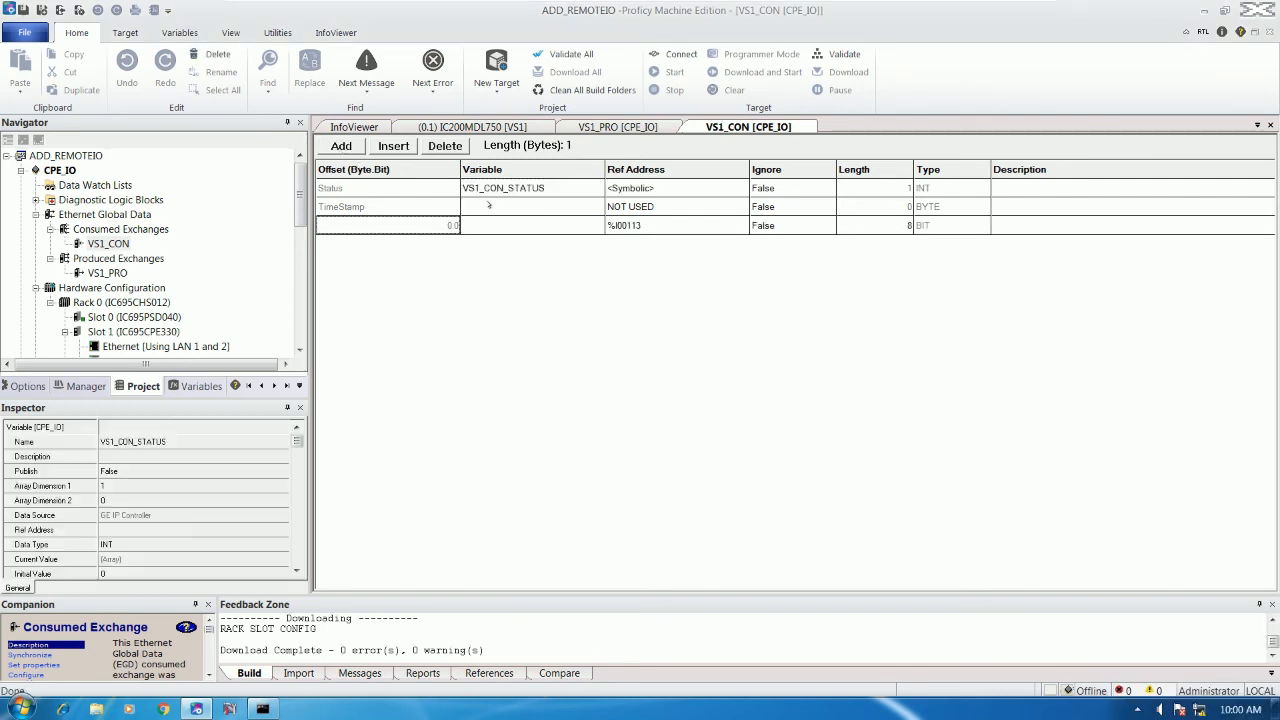
click(556, 229)
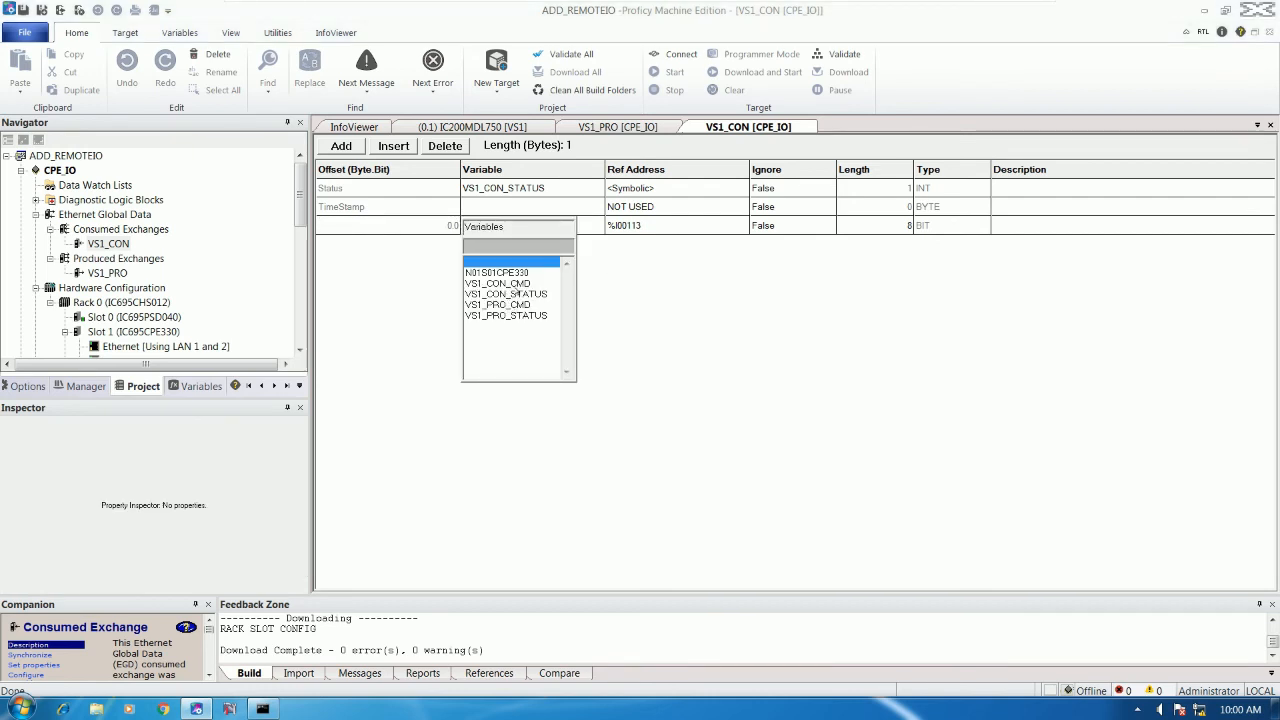
click(515, 284)
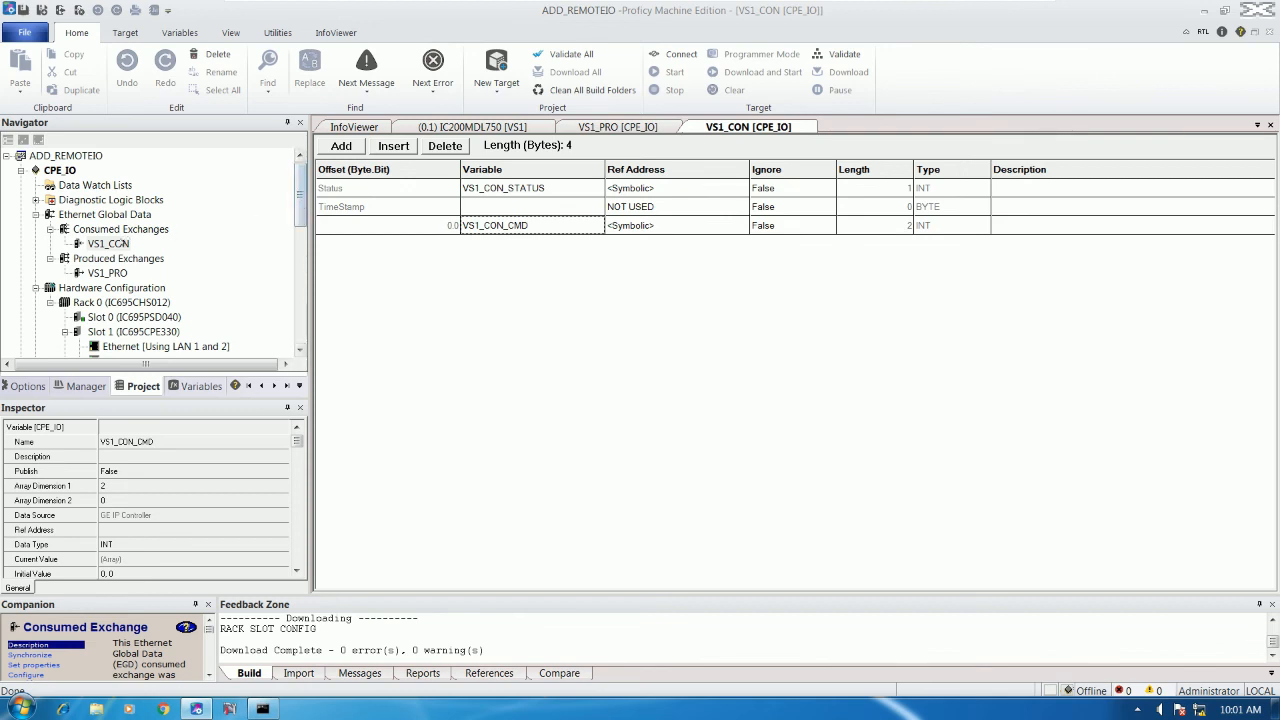
click(108, 243)
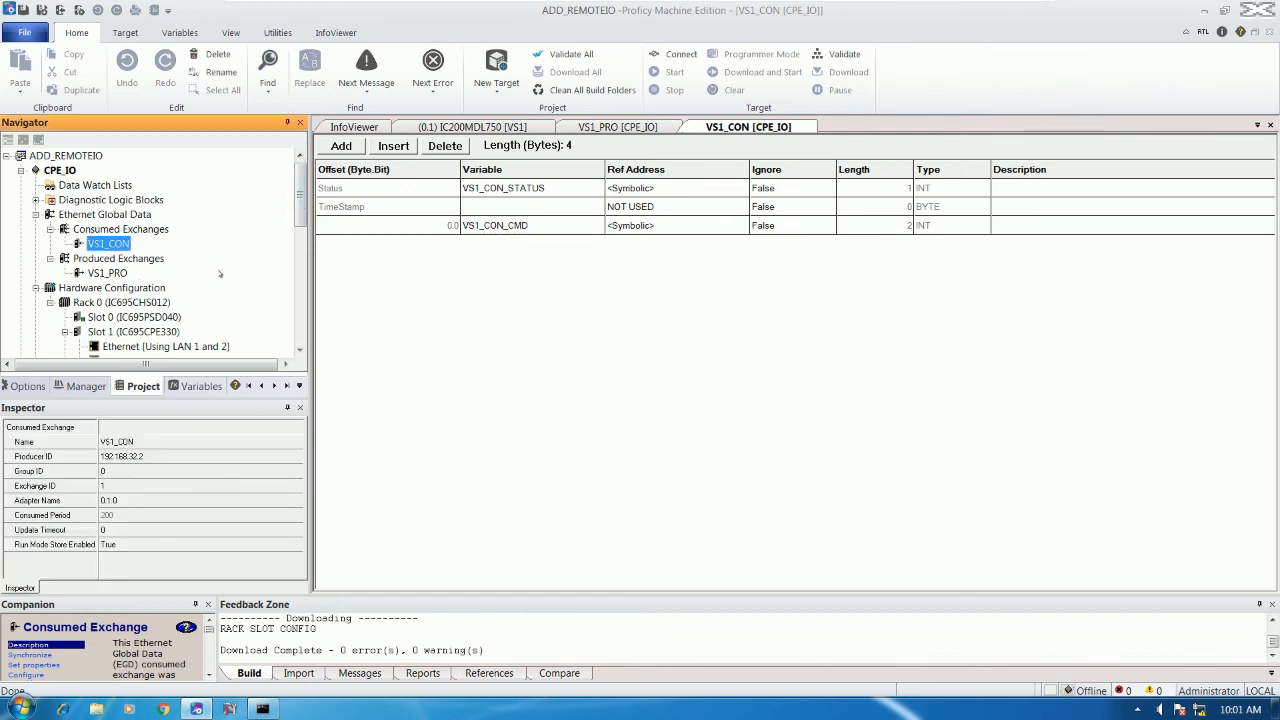
click(26, 10)
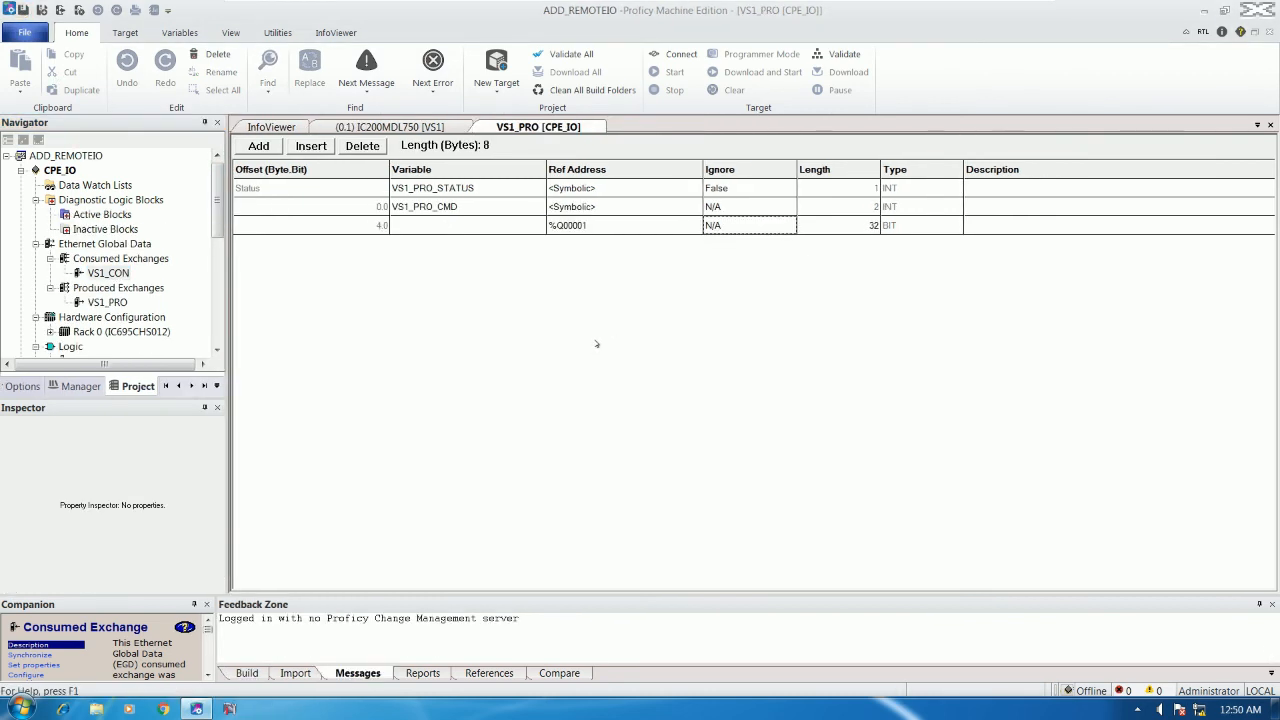
Connect to the CPE_IO controller and download the project to it
click(674, 54)
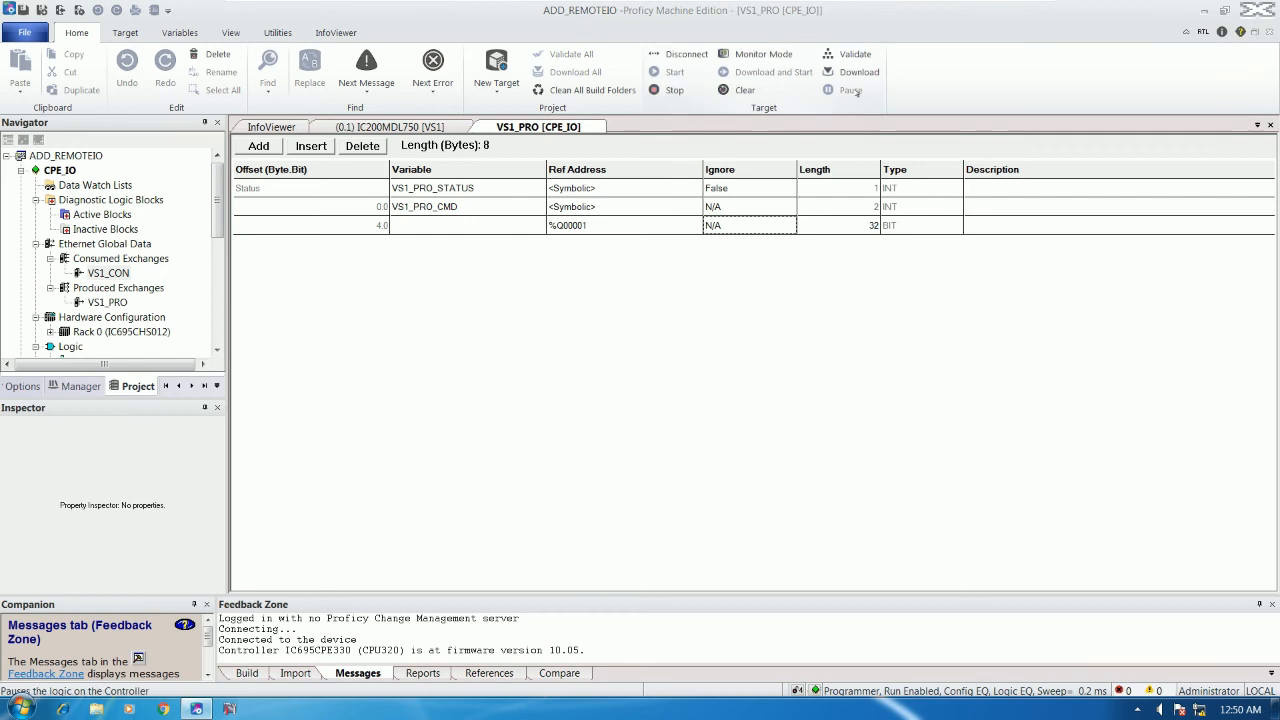
click(852, 73)
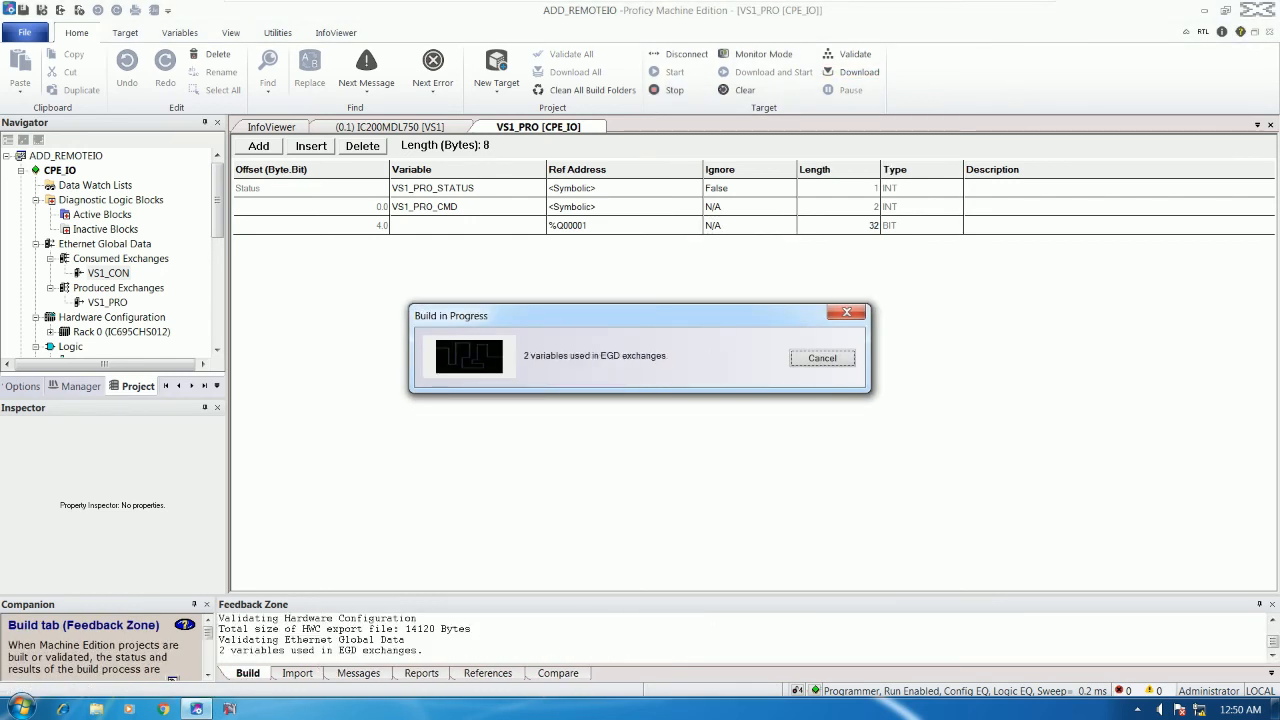
click(628, 410)
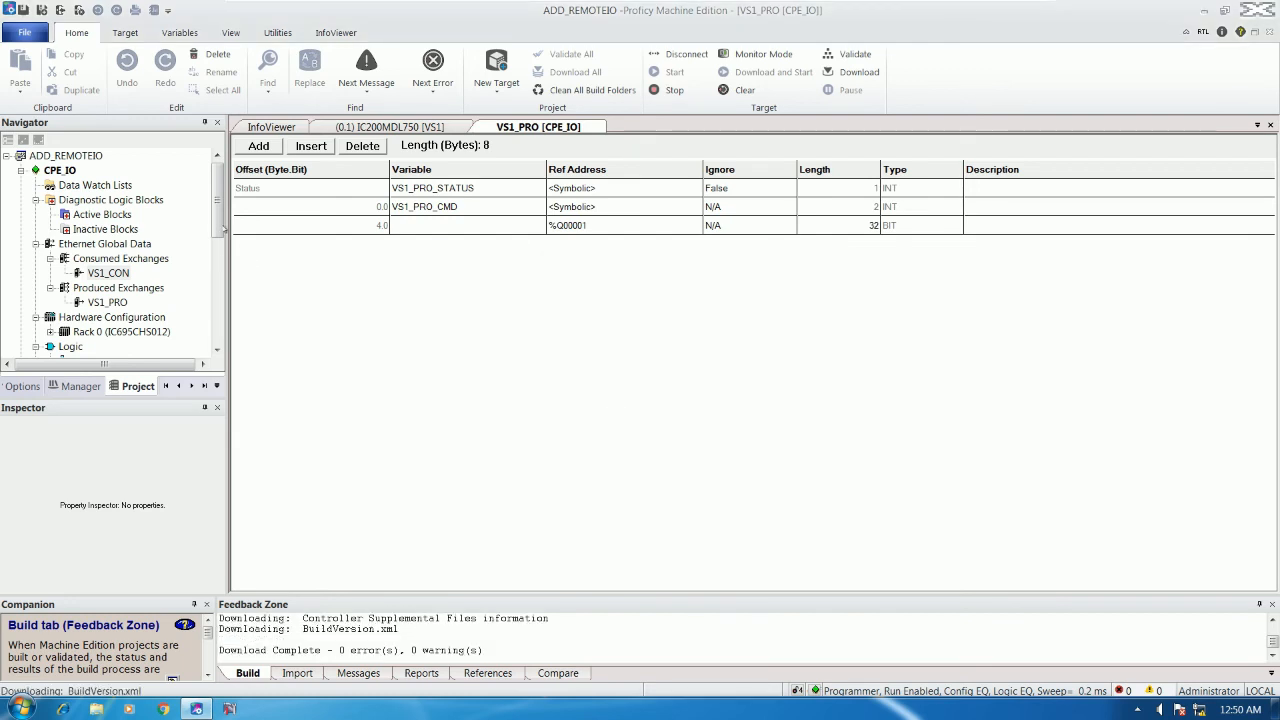
Open the %Q - Output default reference view table of the CPE_IO target
drag(217, 220, 213, 268)
click(42, 291)
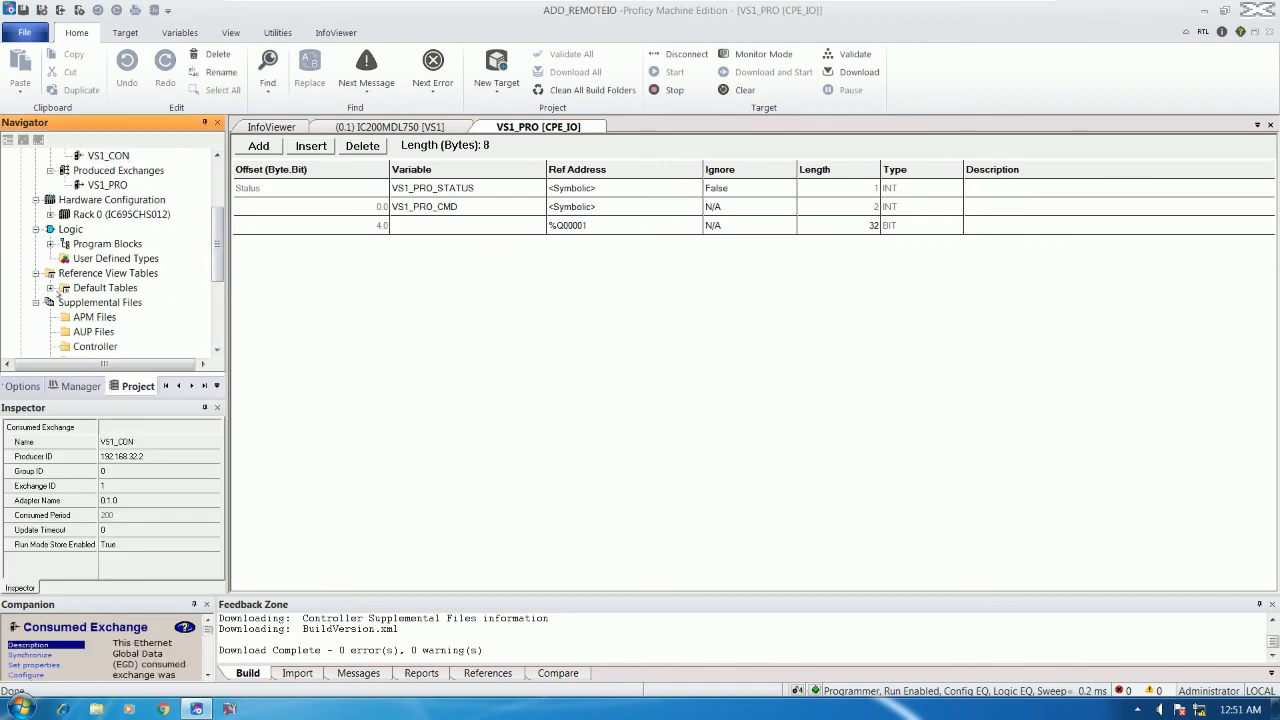
double_click(54, 288)
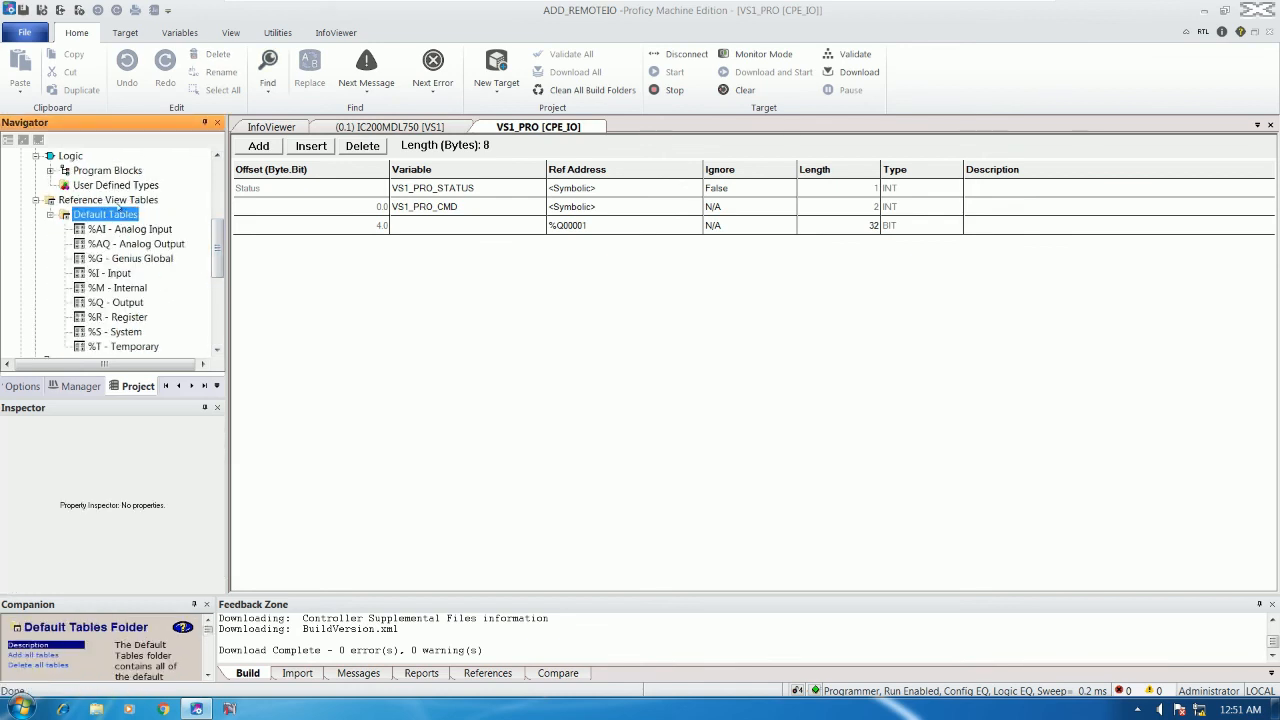
click(116, 303)
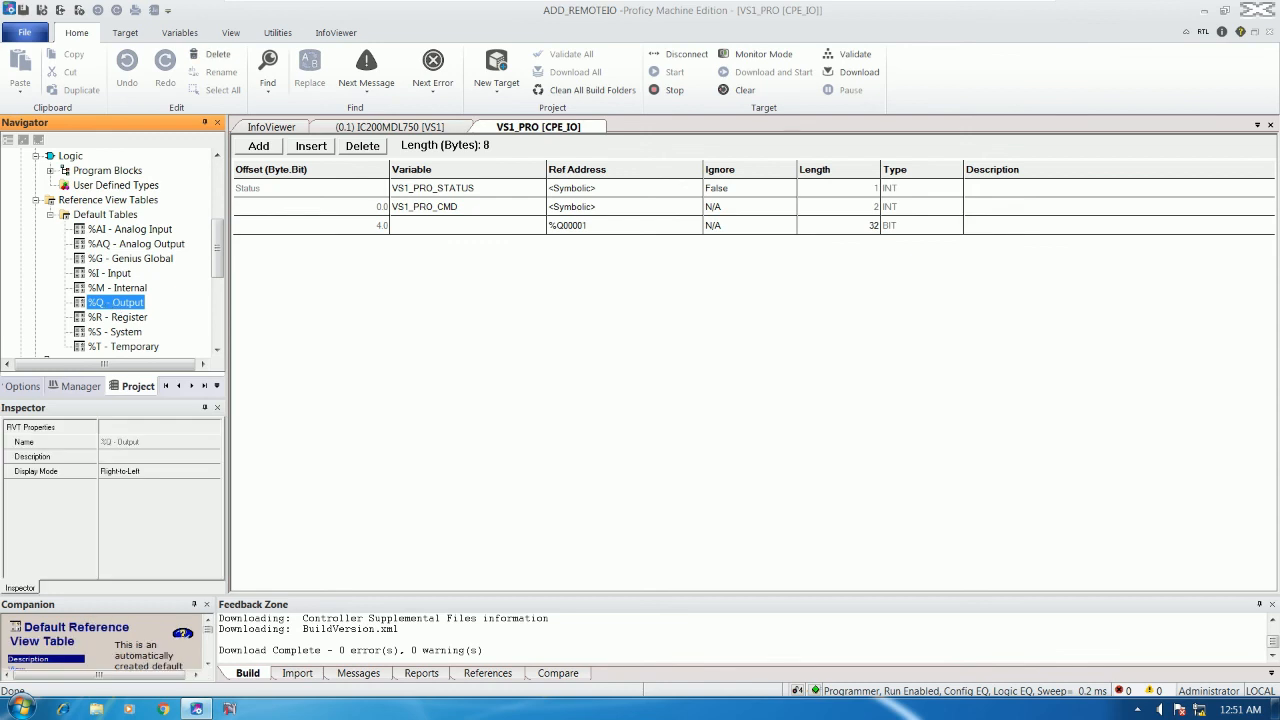
double_click(116, 302)
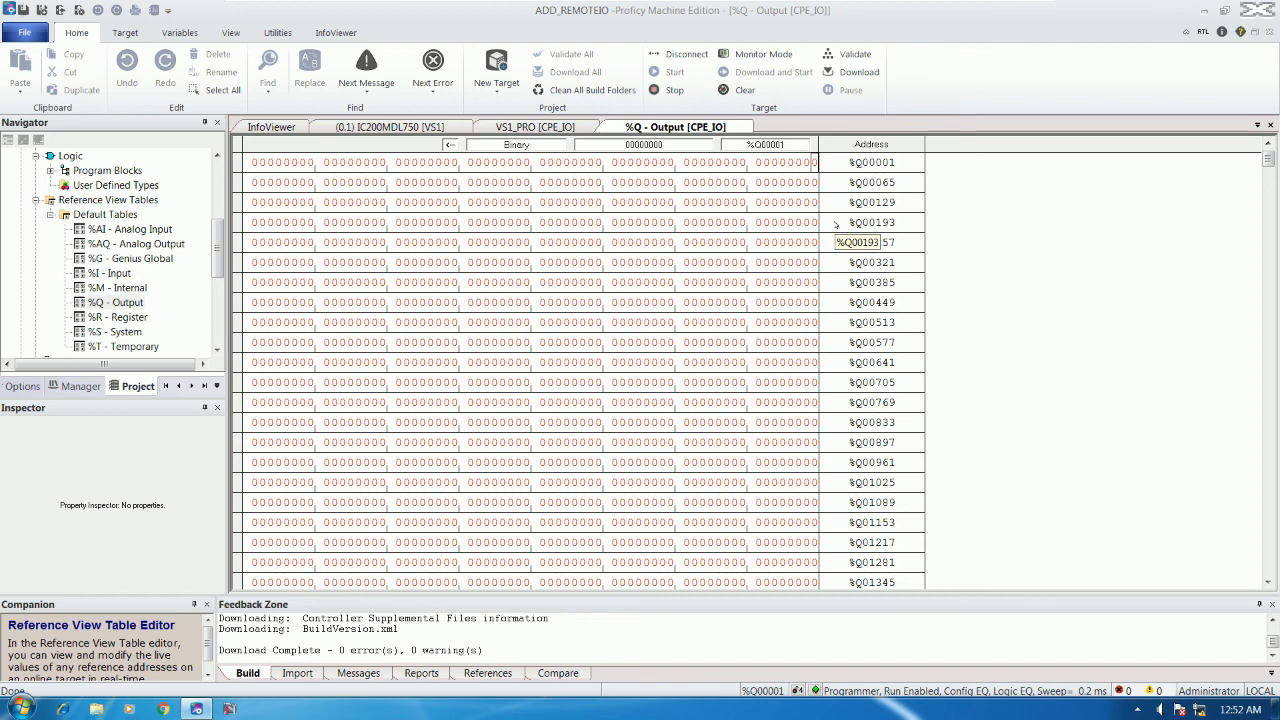
Write 1 and 0 to the output bits starting at %Q00001 to switch the remote outputs on and off
text(1)
key(Return)
text(0)
key(Right)
key(Right)
key(Left)
key(Left)
key(Left)
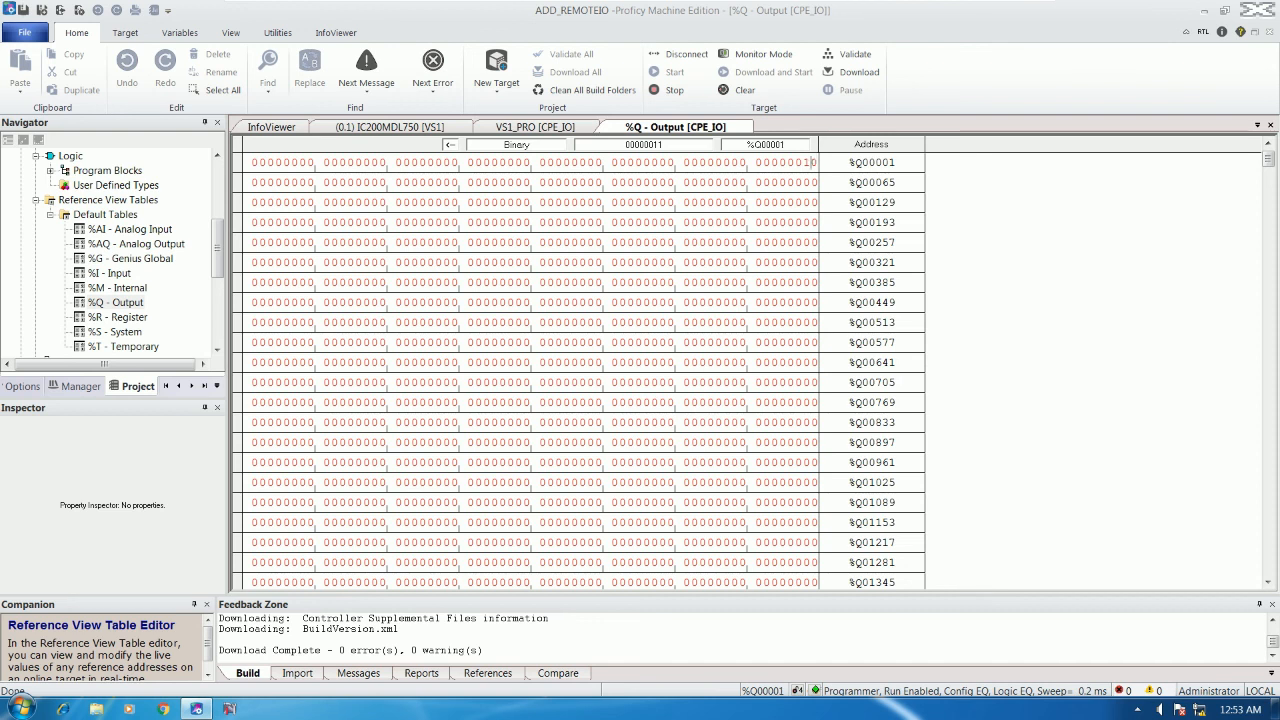